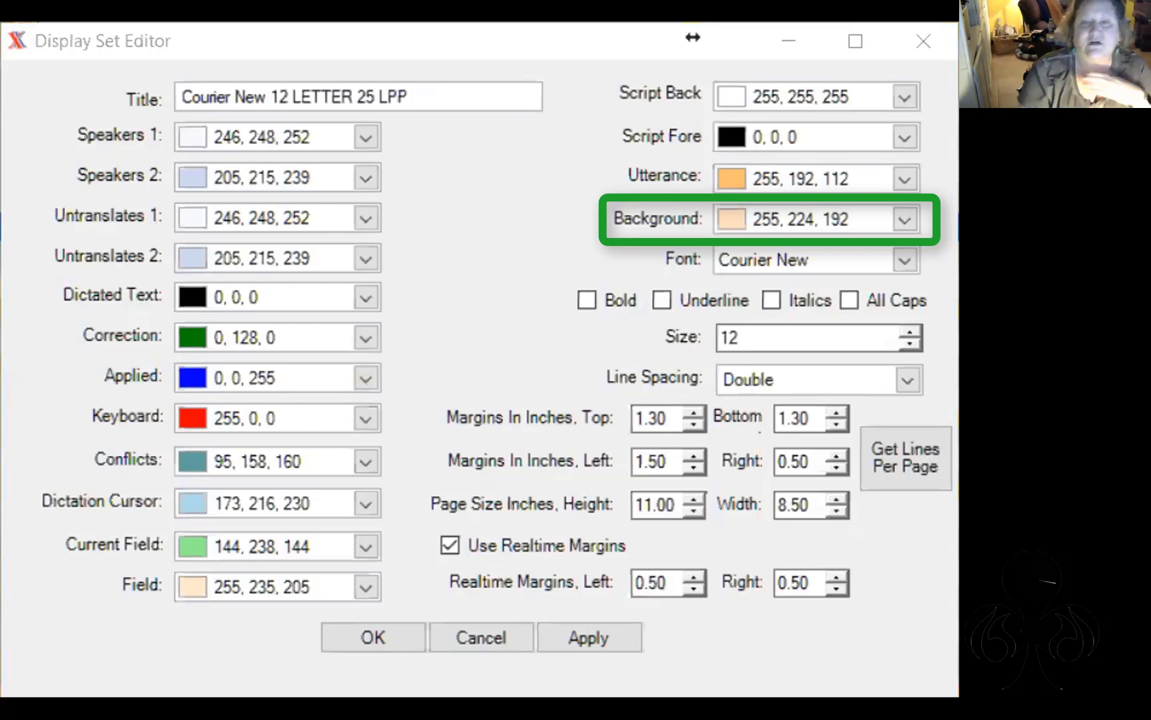
Try 192, 255, 255 as the display set's background colour, and set it back to 255, 224, 192
left_click(904, 217)
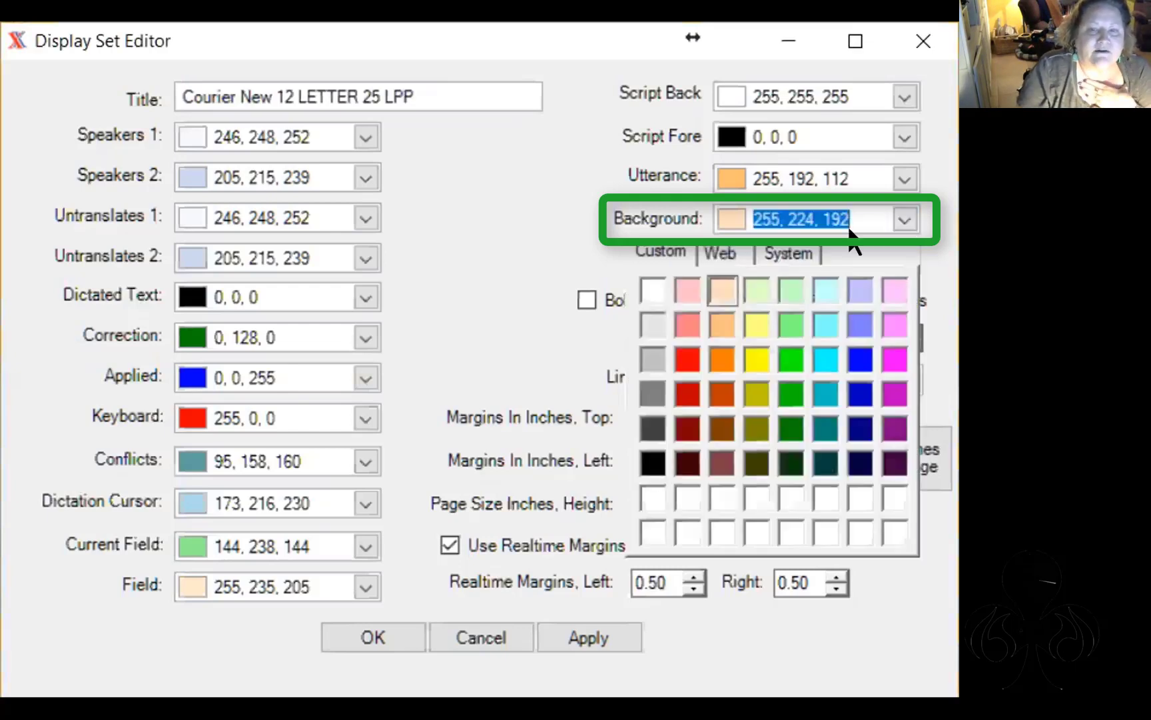
left_click(818, 285)
left_click(905, 218)
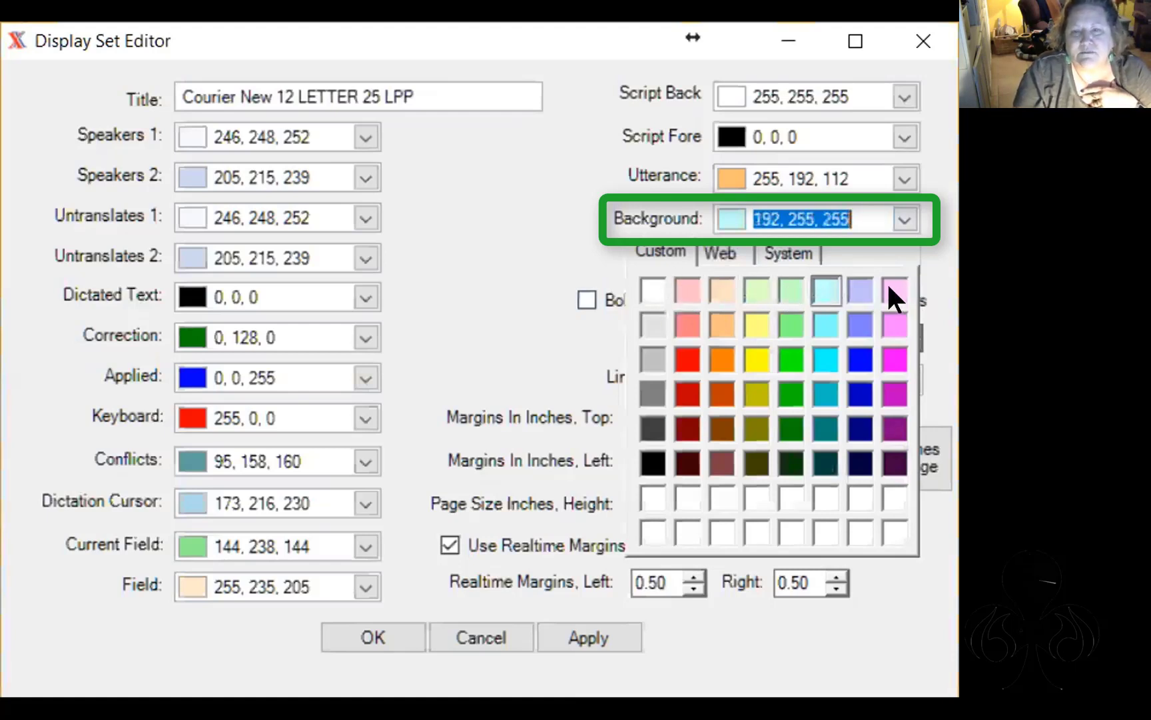
left_click(719, 288)
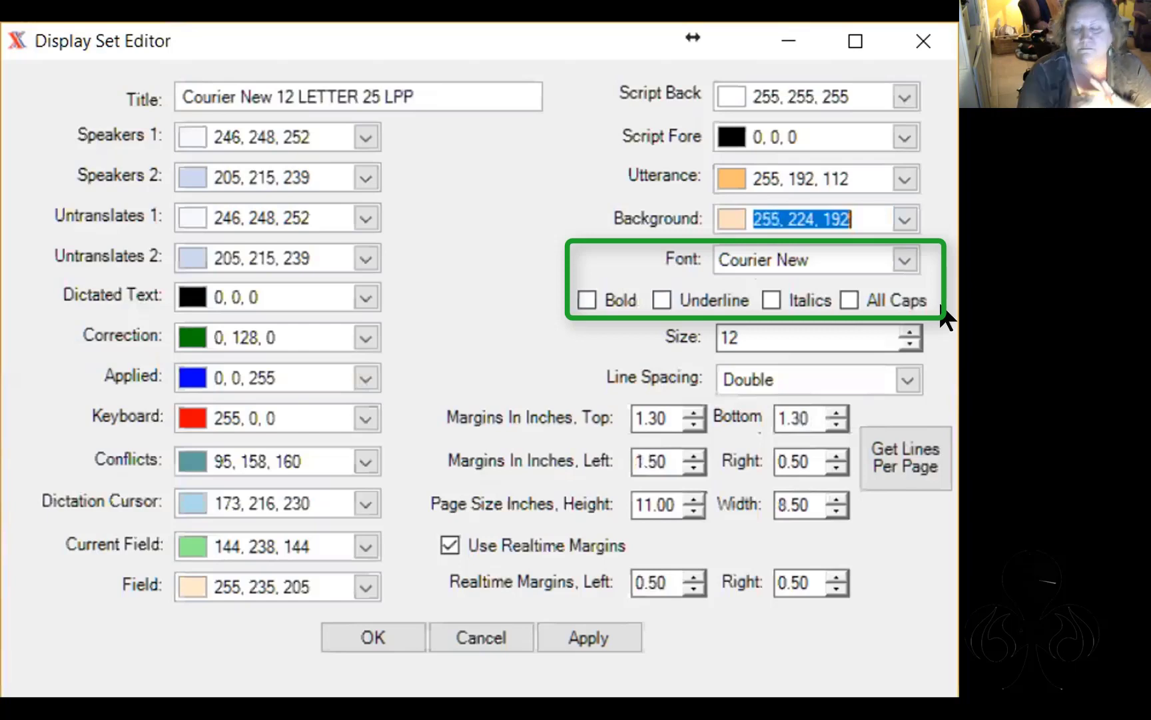
Browse the font and line spacing choices of the display set, keeping Courier New and Double
left_click(905, 252)
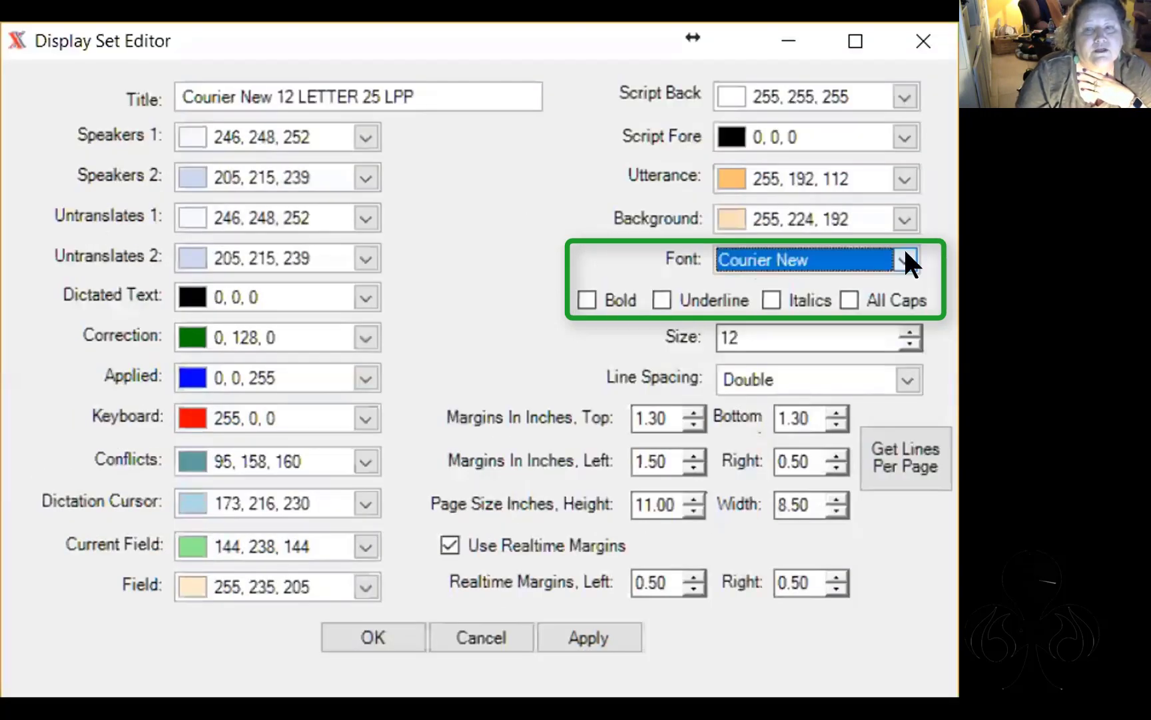
left_click(906, 260)
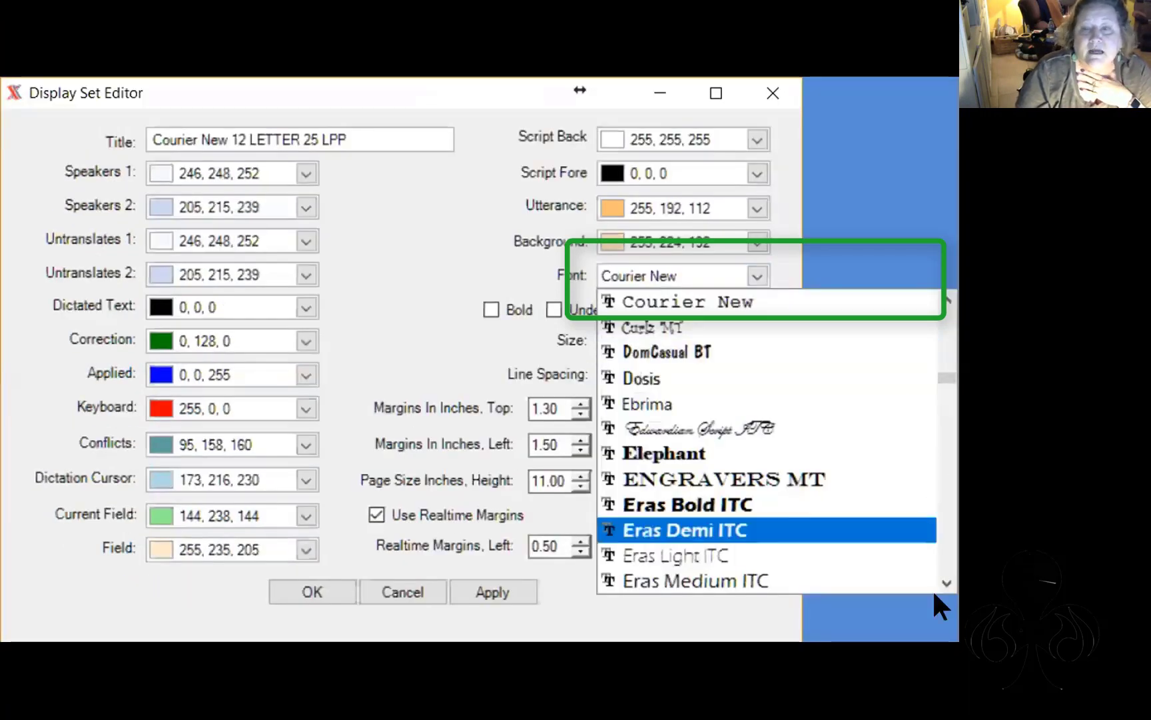
left_click(946, 583)
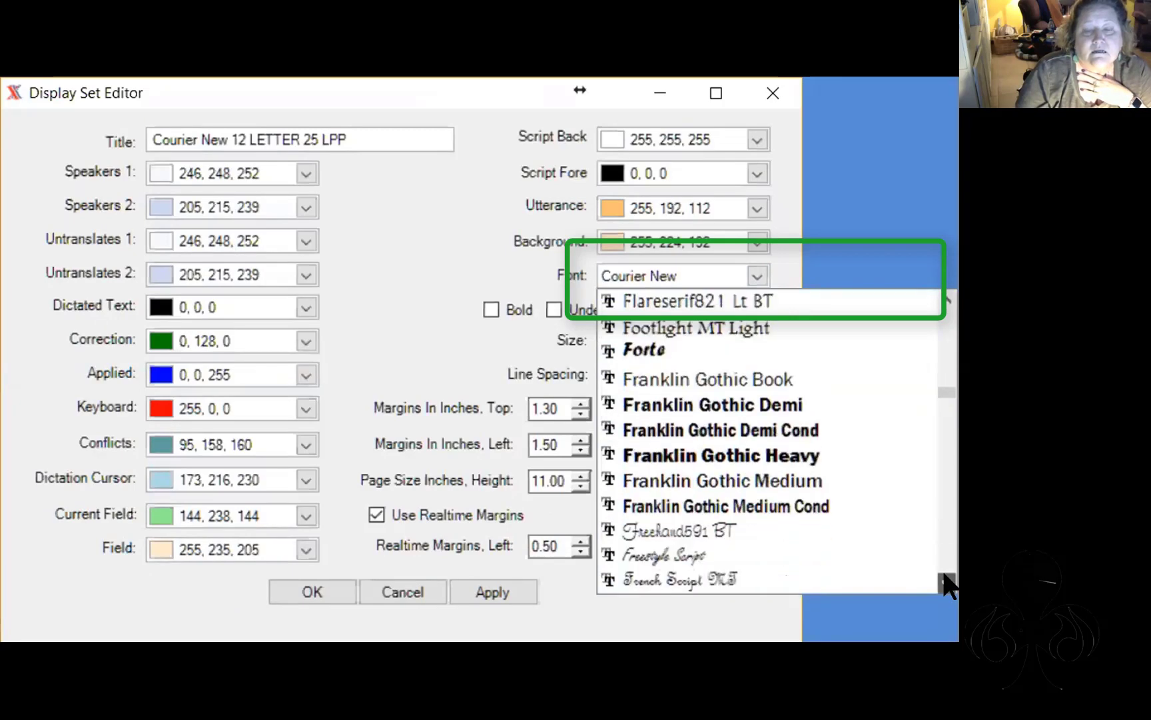
left_click(945, 577)
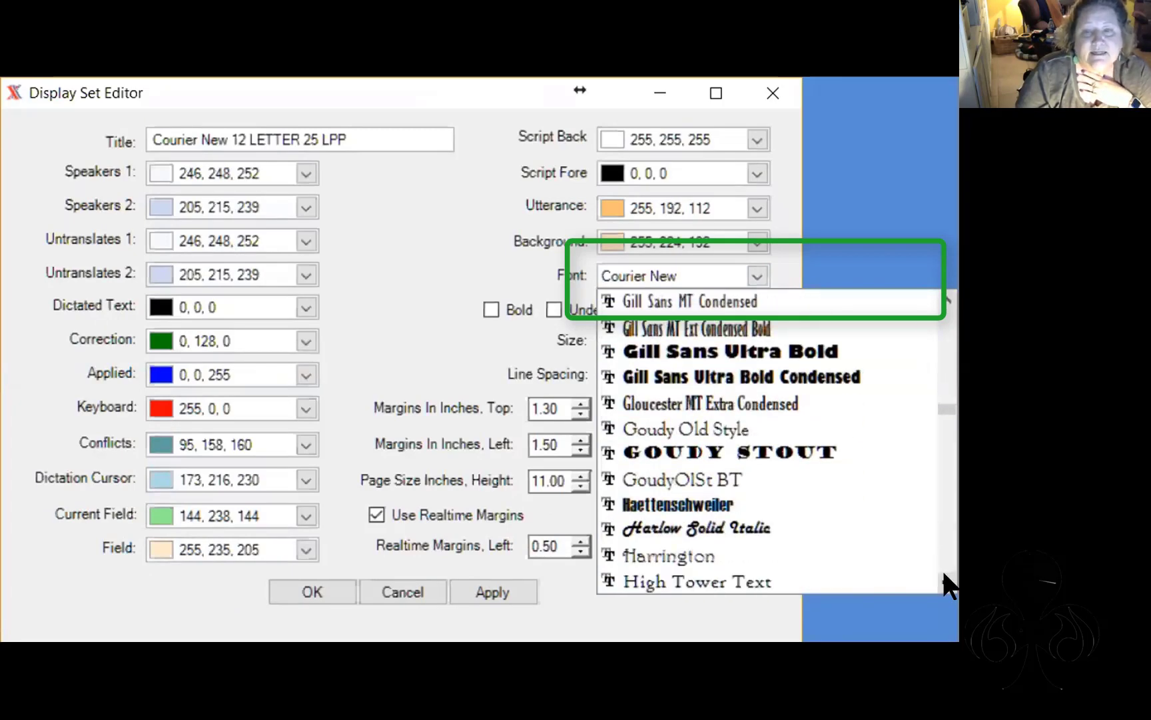
left_click(945, 577)
left_click(945, 577)
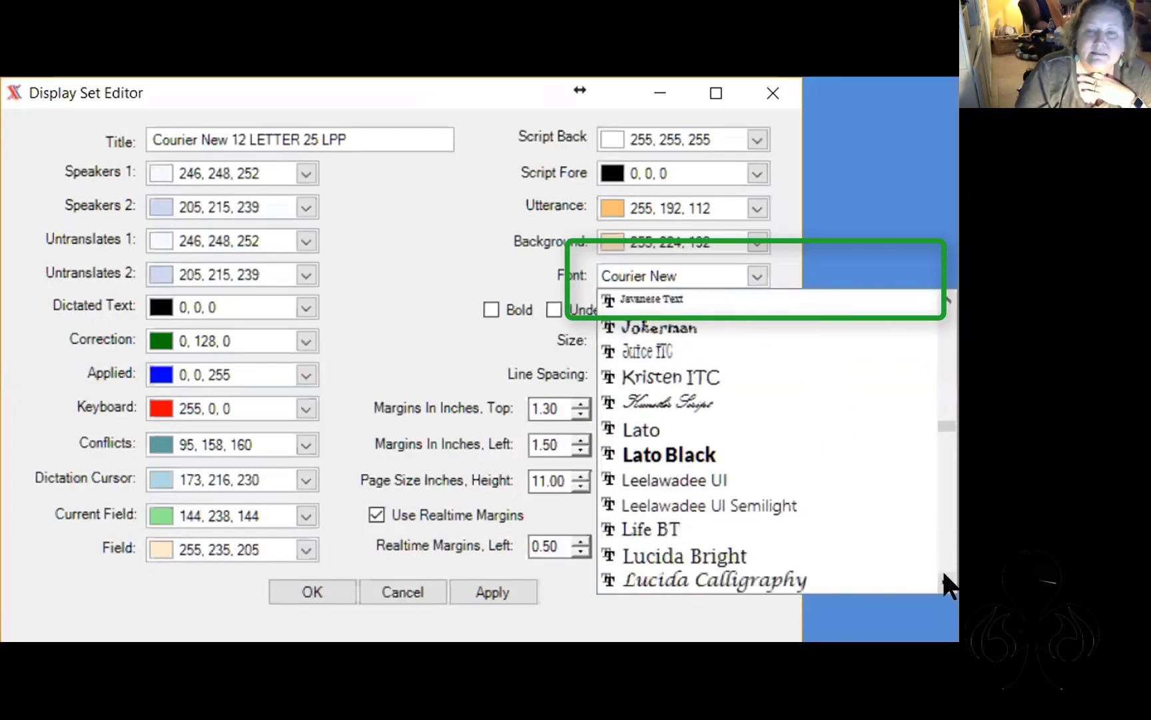
left_click(945, 577)
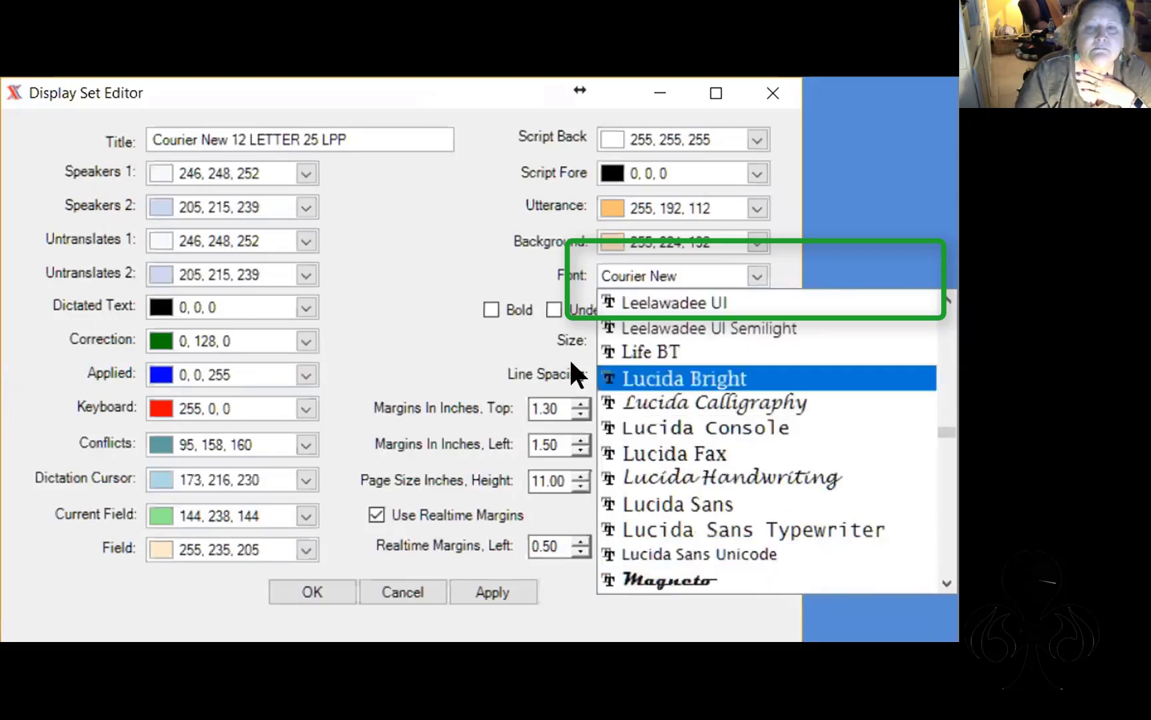
left_click(697, 269)
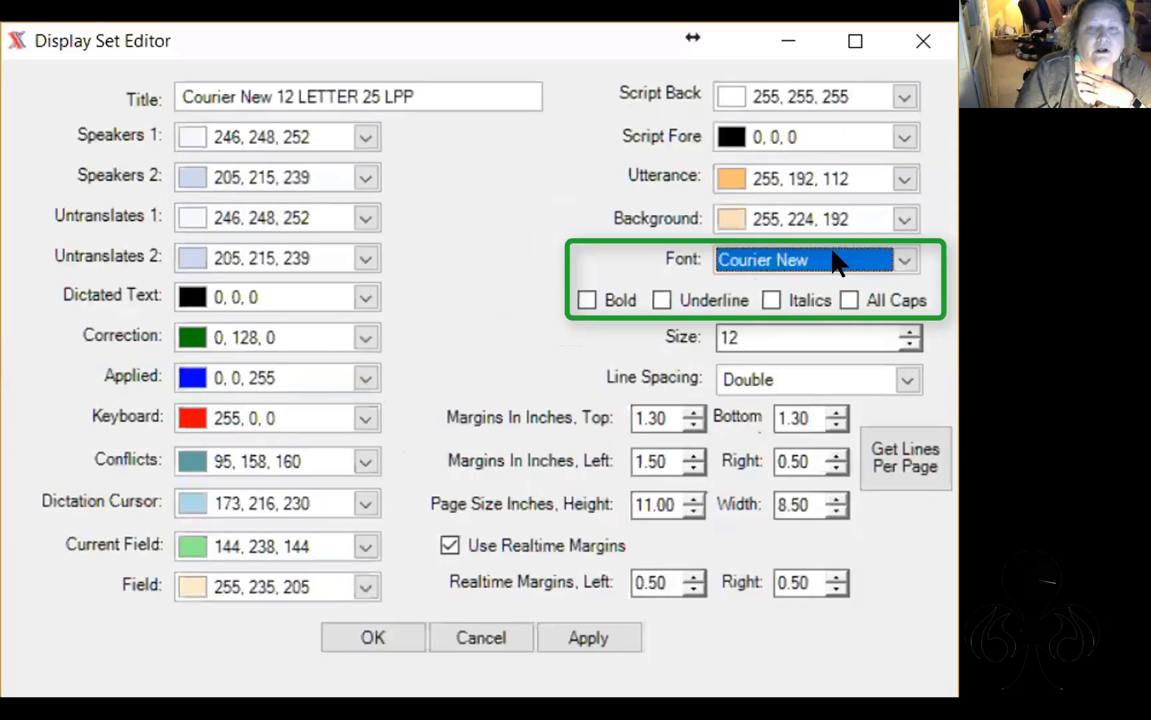
left_click(833, 252)
left_click(695, 295)
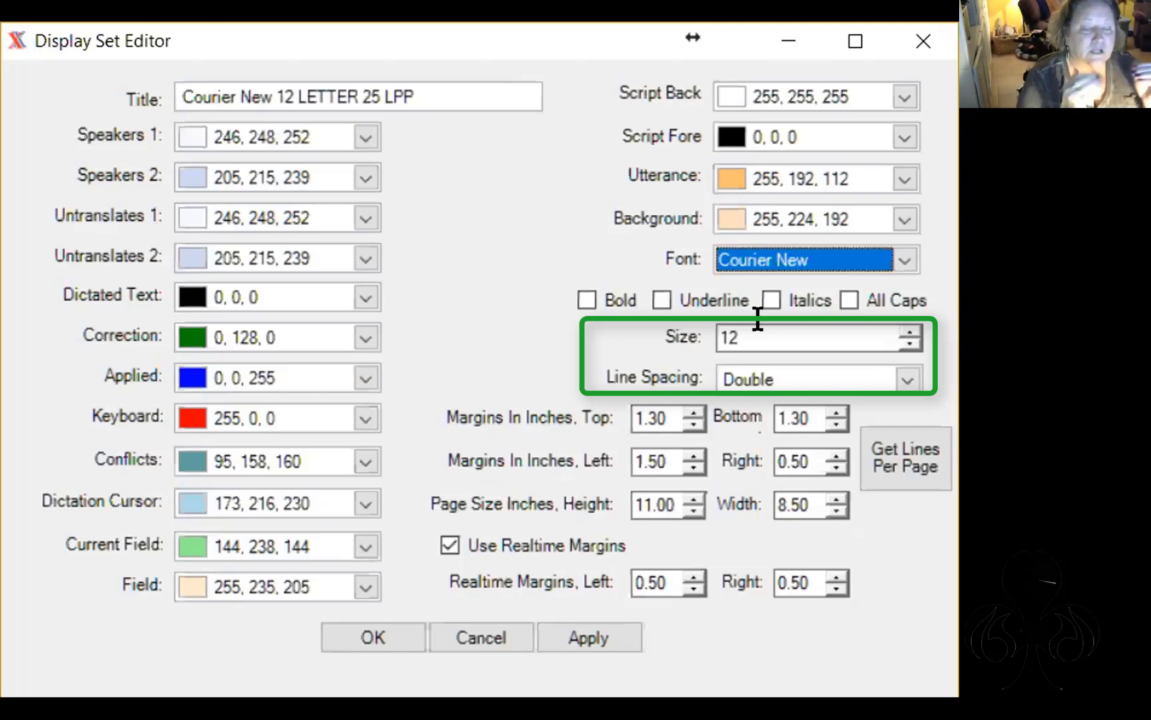
left_click(899, 380)
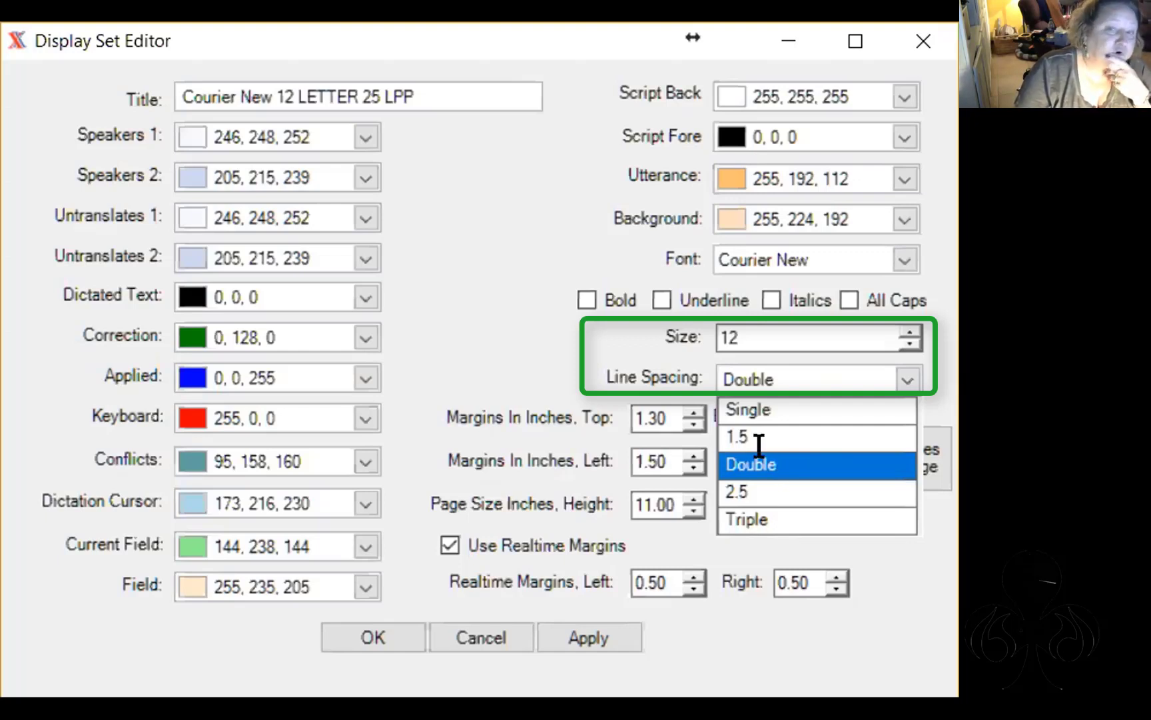
left_click(777, 456)
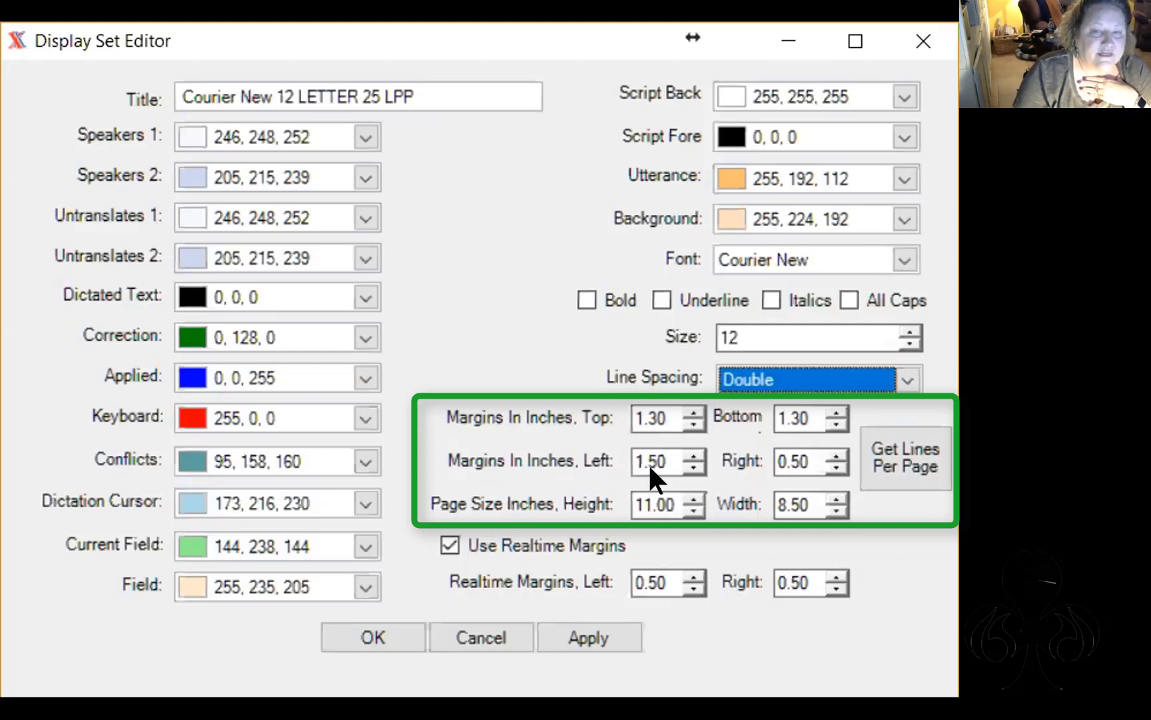
Calculate the display set's lines per page, and apply its settings and close the editor
left_click(909, 444)
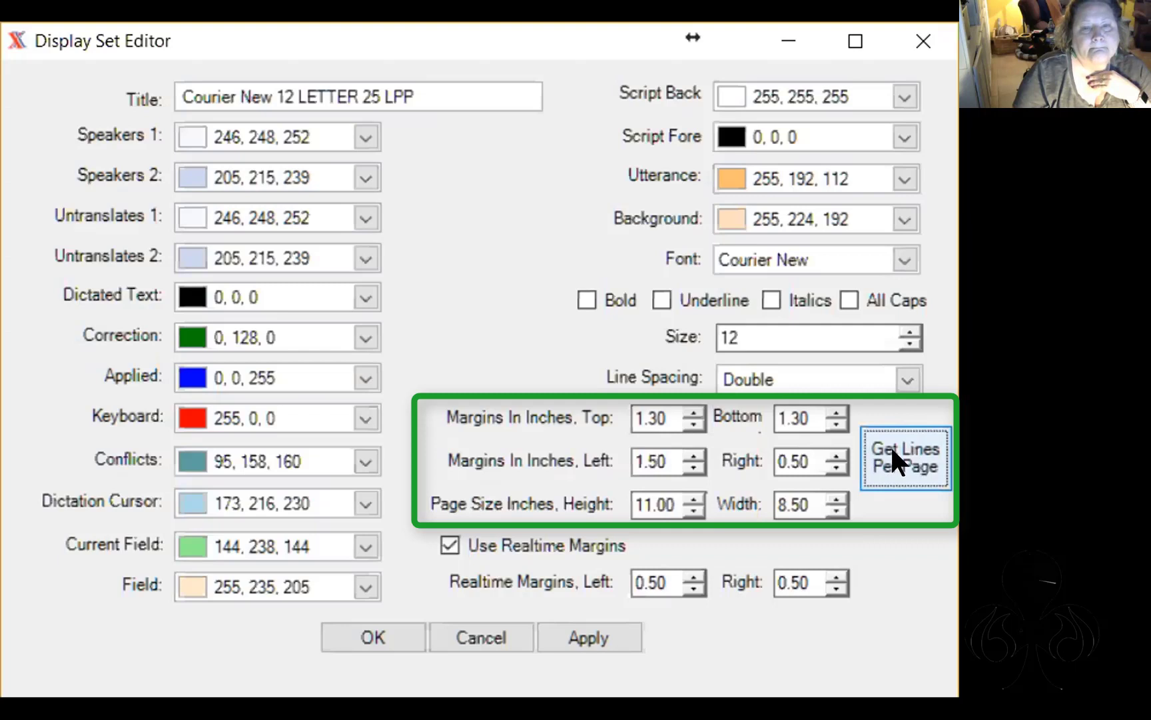
left_click(892, 450)
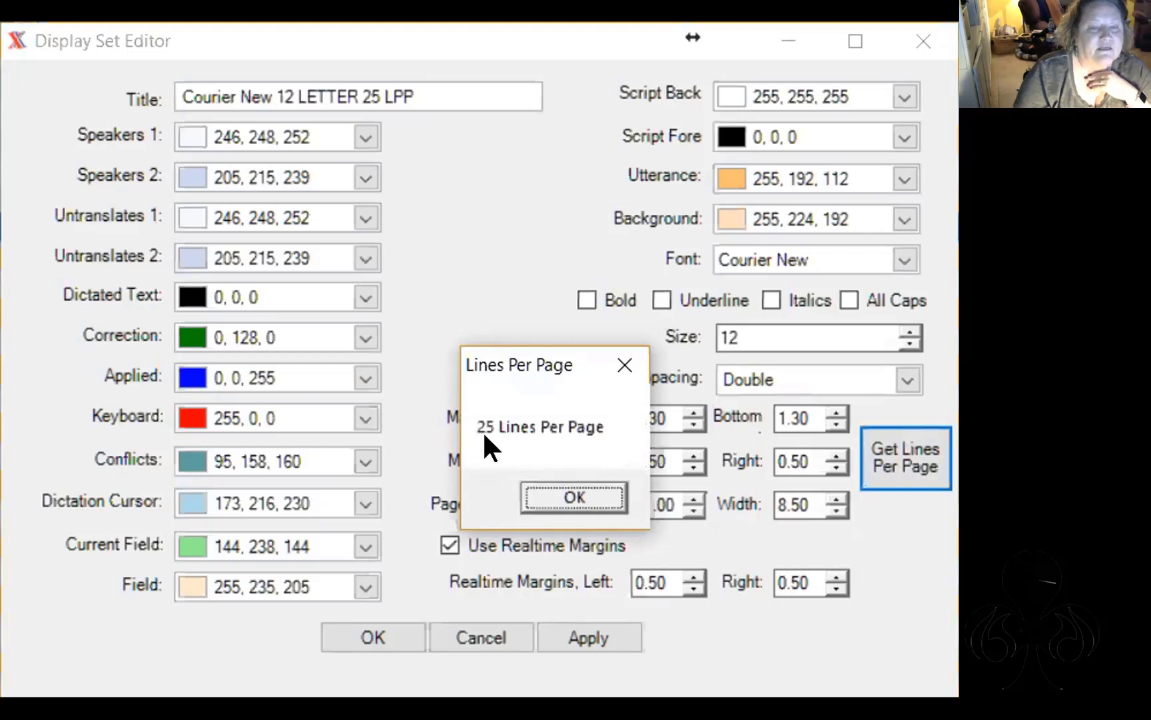
left_click(555, 493)
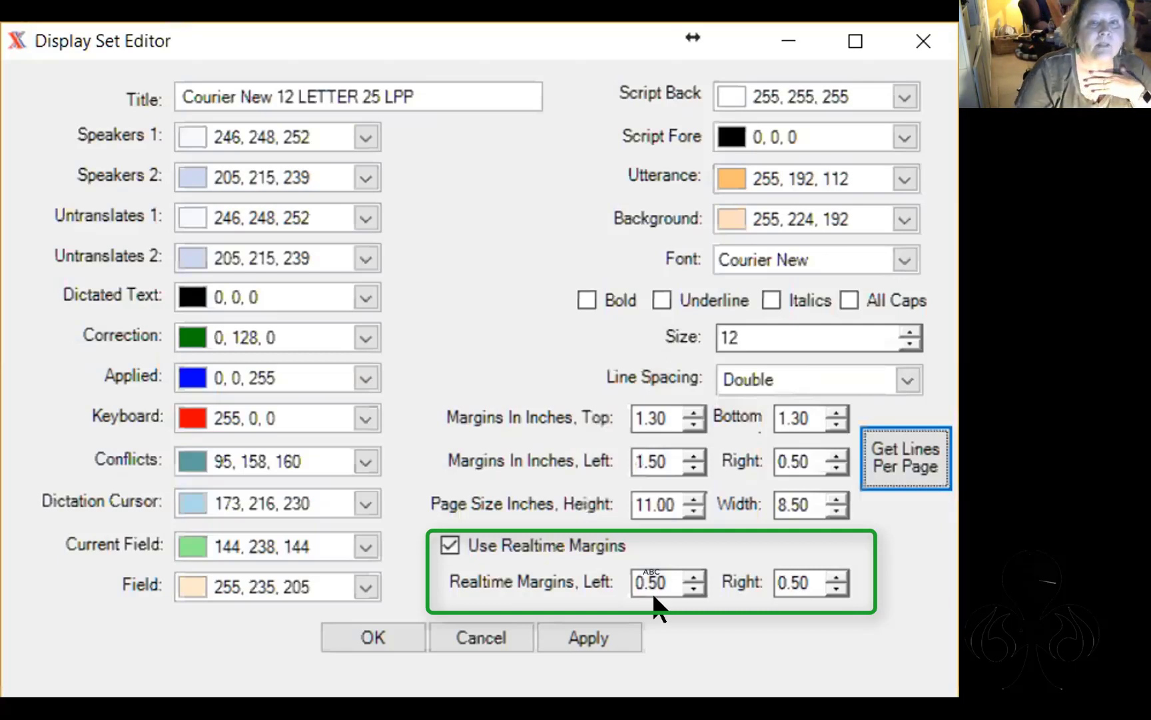
left_click(608, 633)
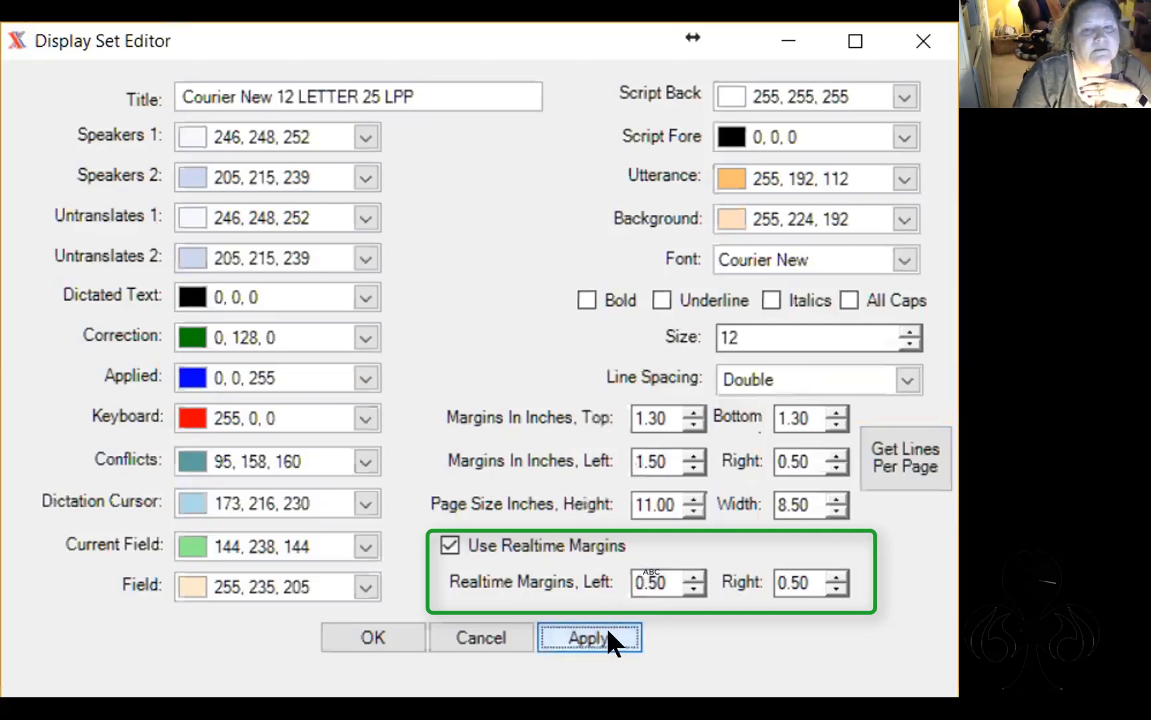
left_click(371, 629)
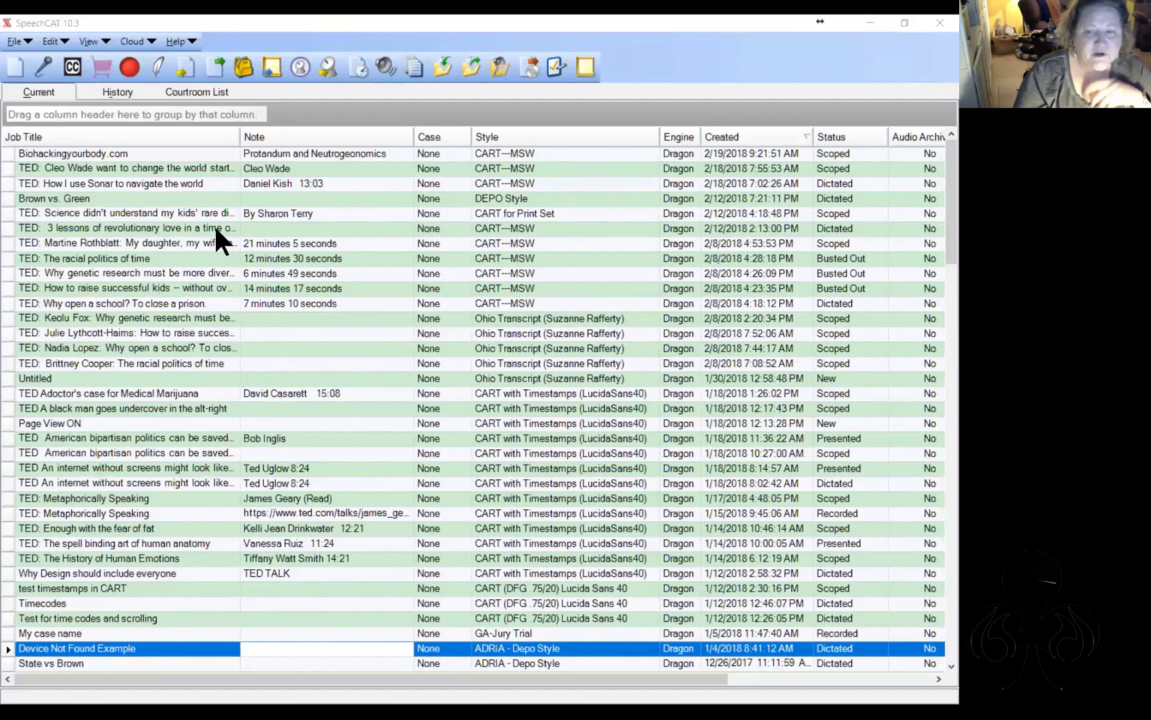
Find the Generic for MSW style among the managed styles and open it for editing
left_click(43, 44)
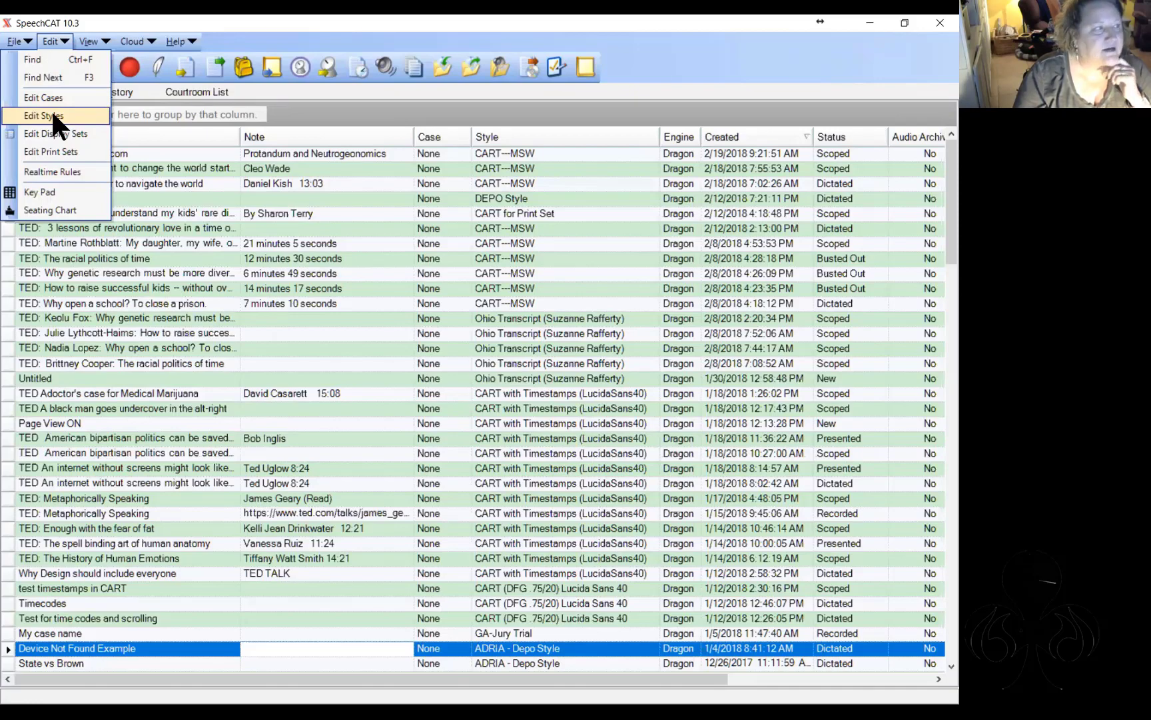
left_click(51, 113)
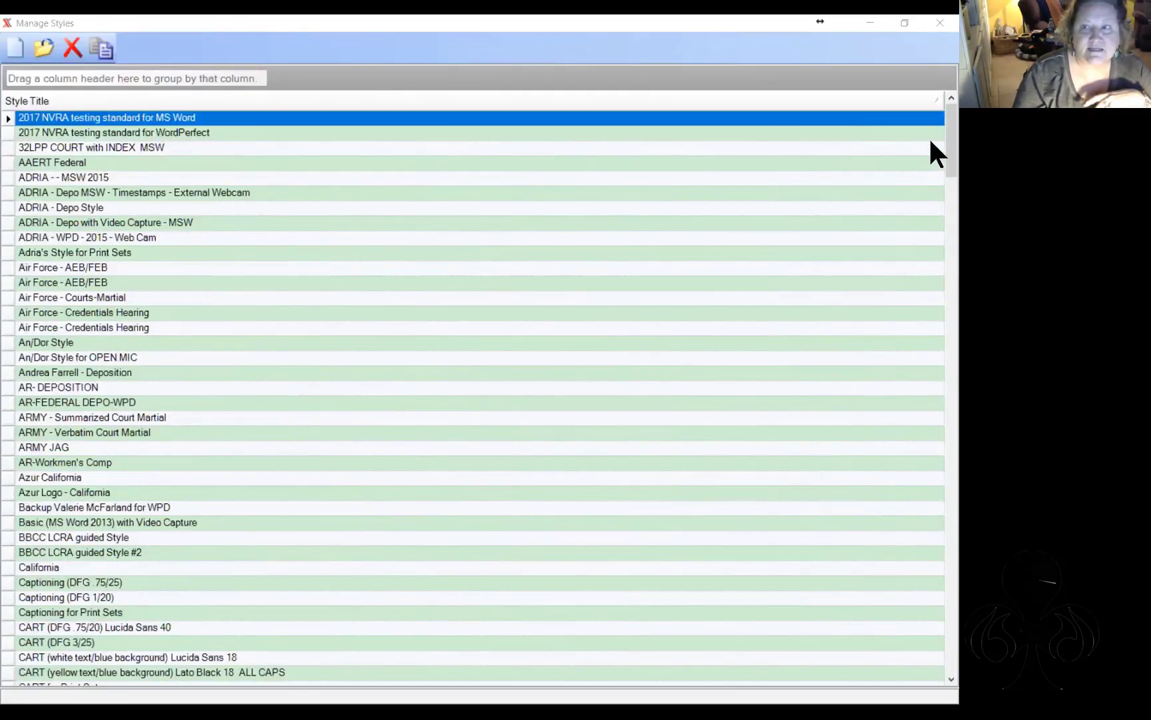
scroll(932, 143, "down", 20)
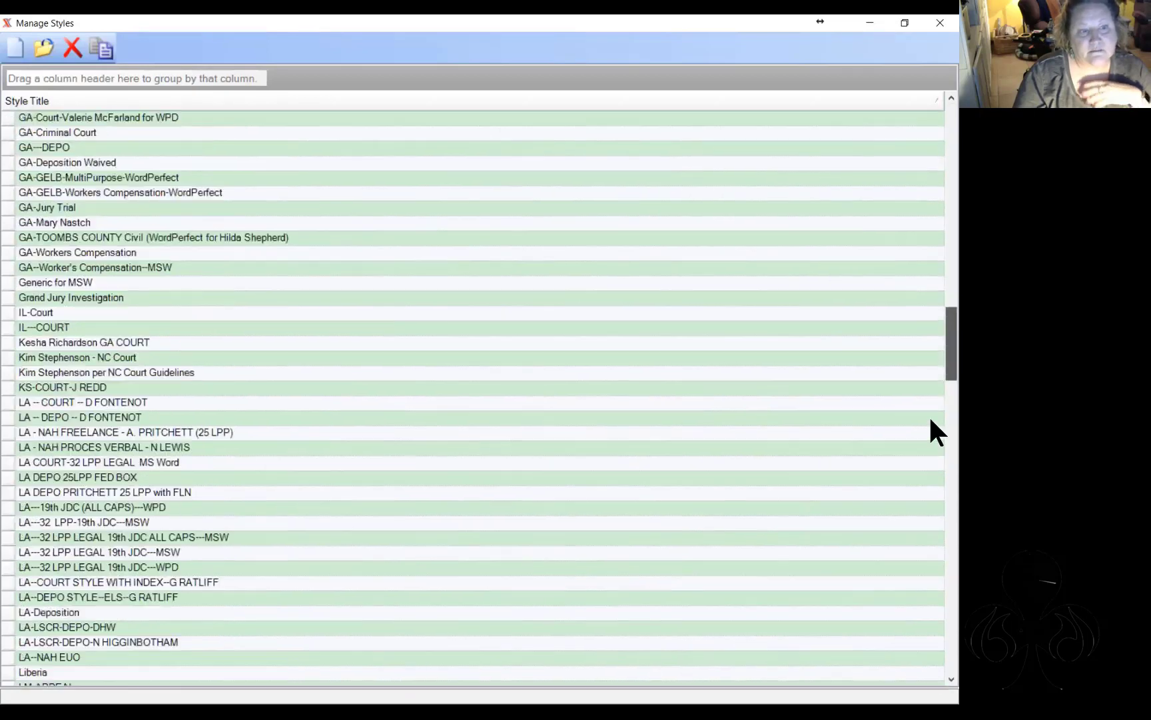
scroll(932, 578, "down", 20)
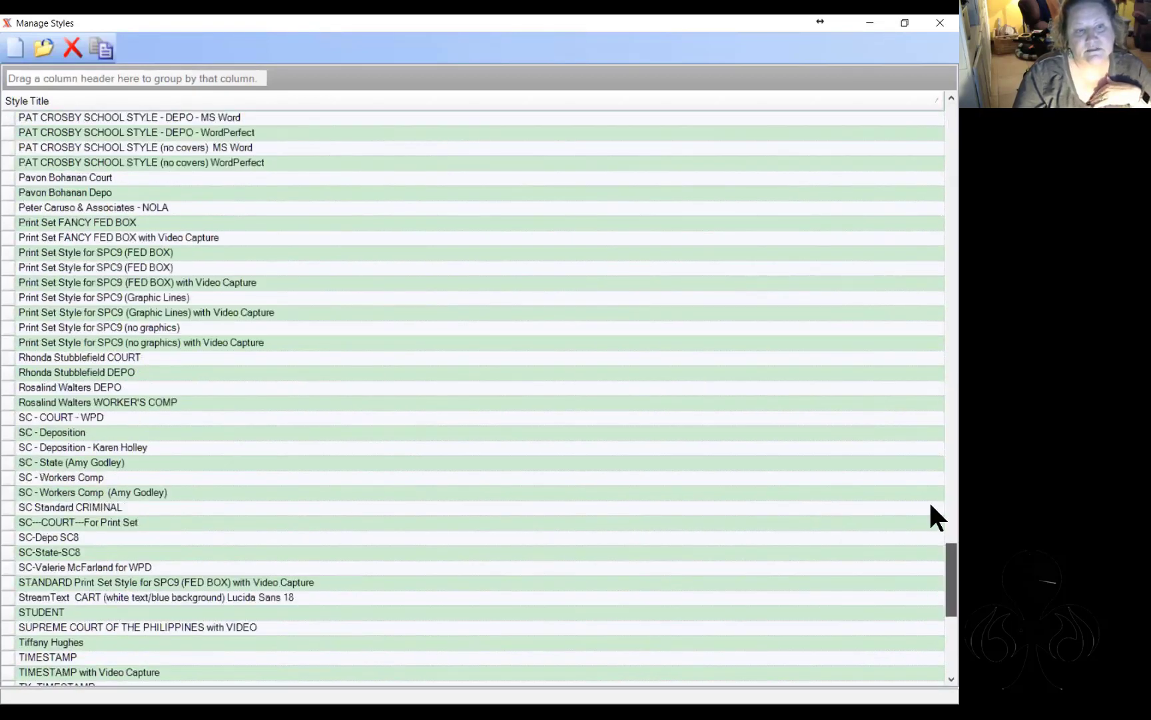
scroll(931, 505, "up", 20)
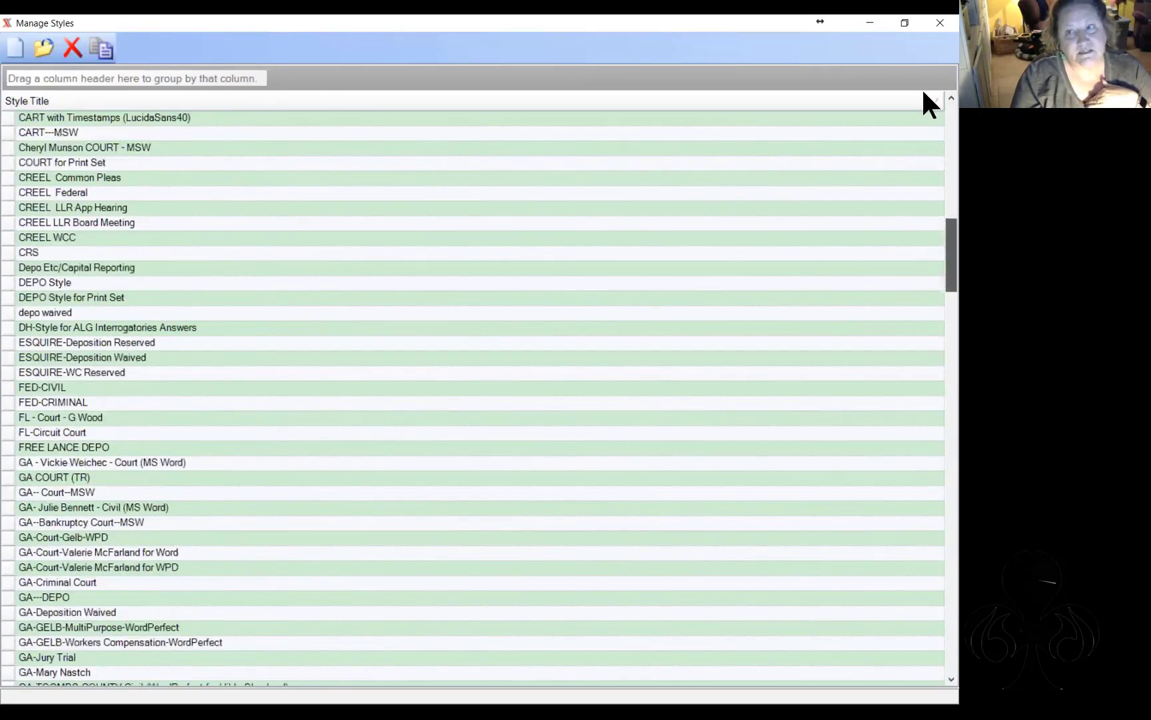
scroll(923, 100, "up", 15)
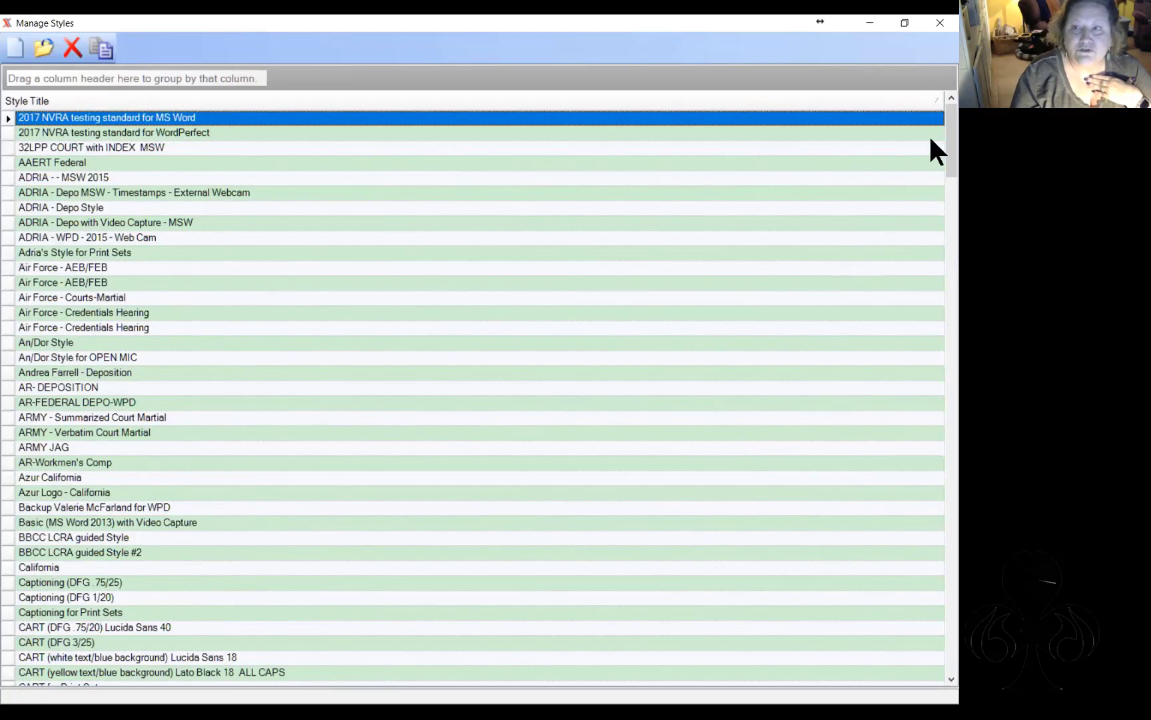
left_click_drag(930, 134, 930, 288)
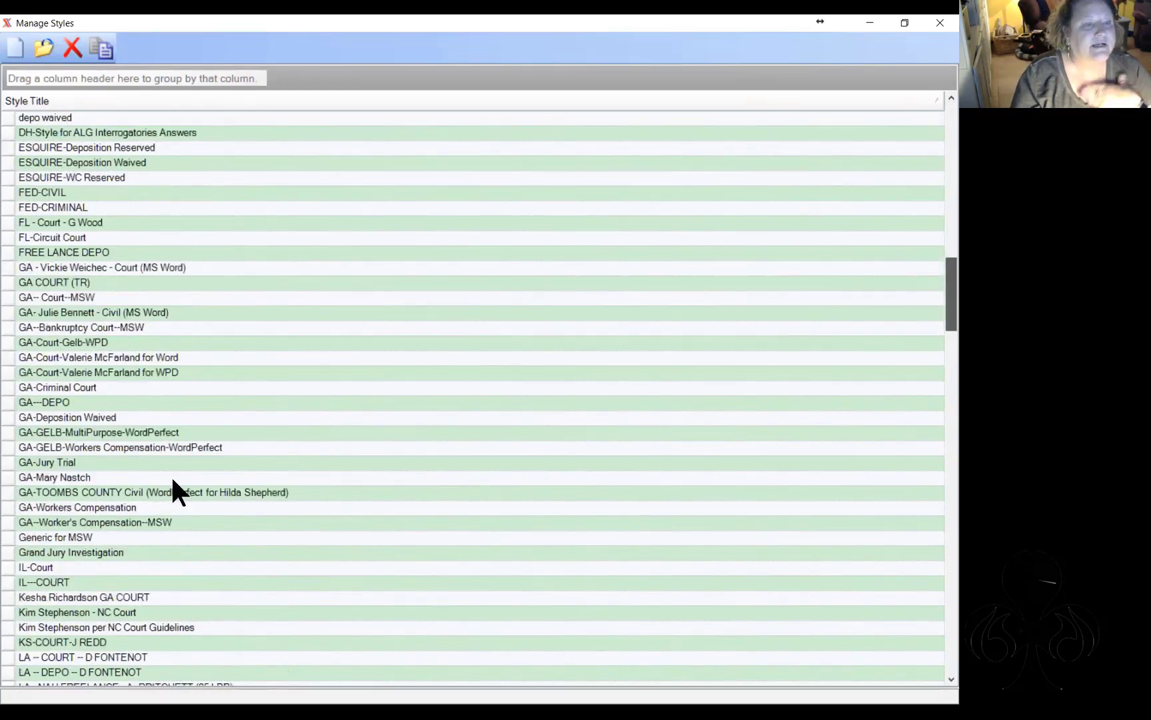
left_click(13, 537)
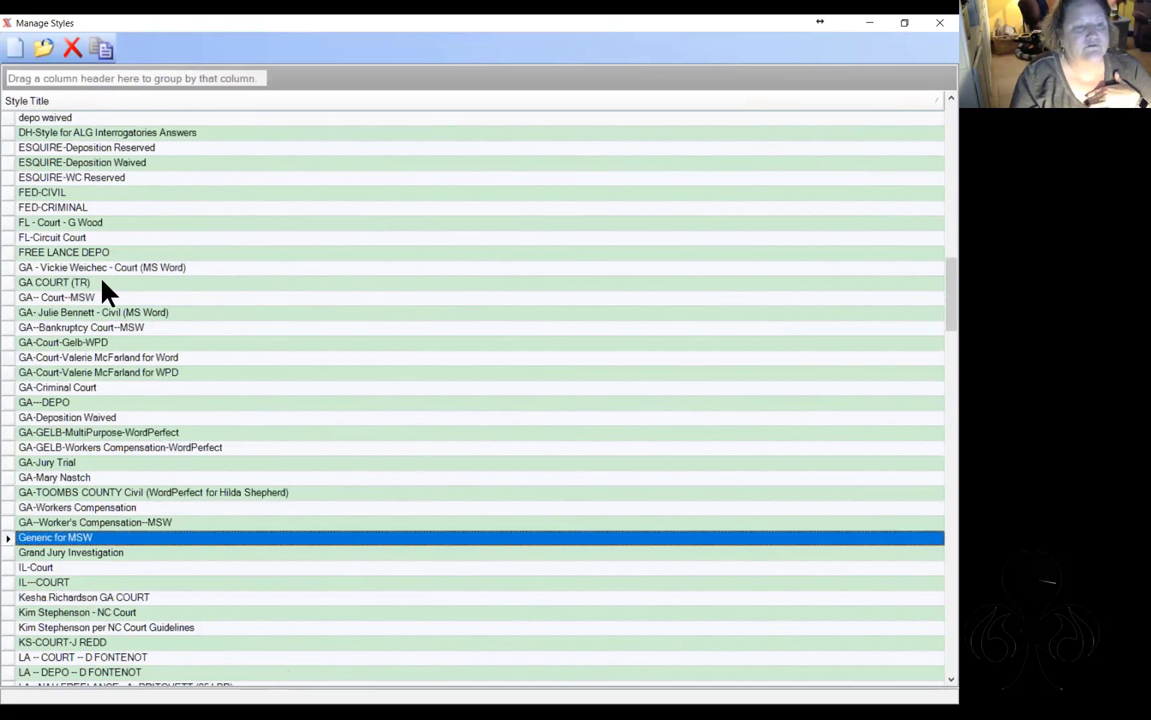
left_click(42, 46)
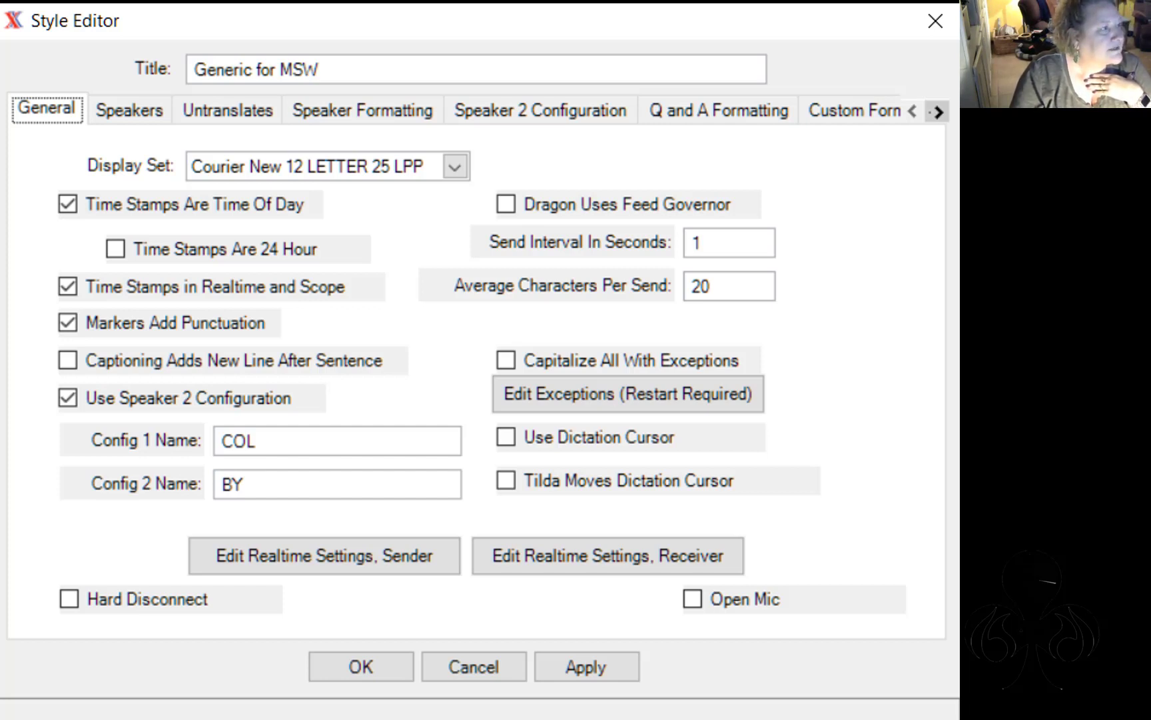
Switch Time Stamps Are Time Of Day off and back on, and browse the display set choices, keeping Courier New 12 LETTER 25 LPP
left_click(100, 205)
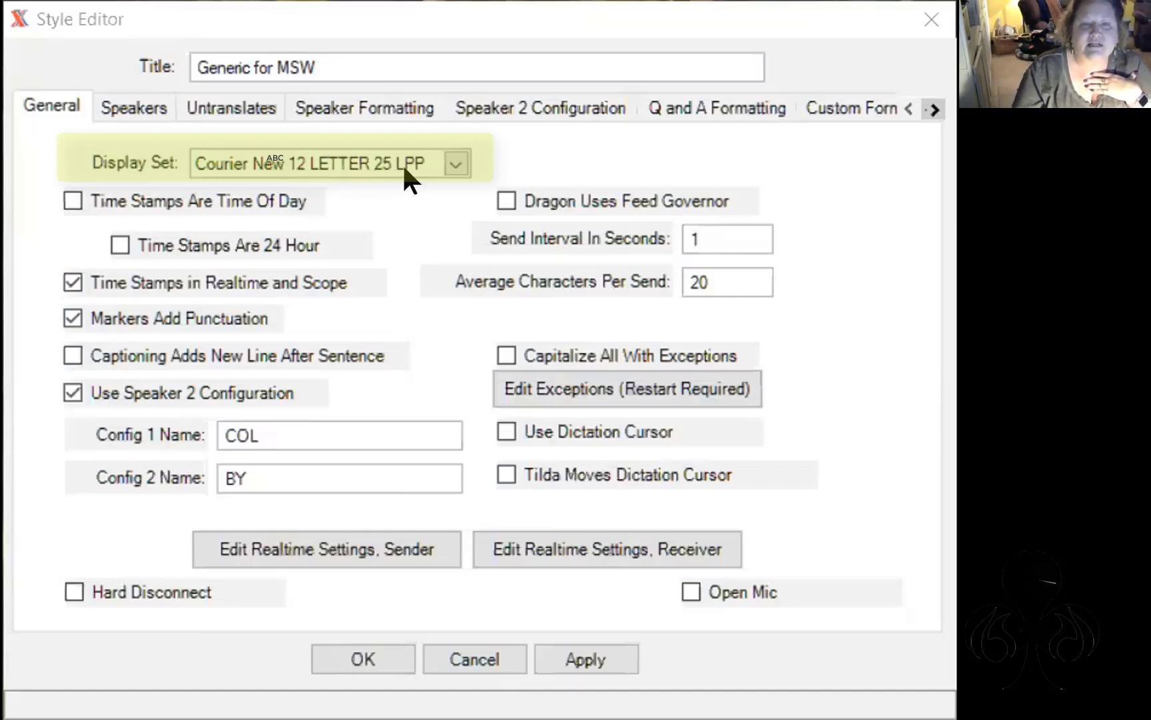
left_click(448, 167)
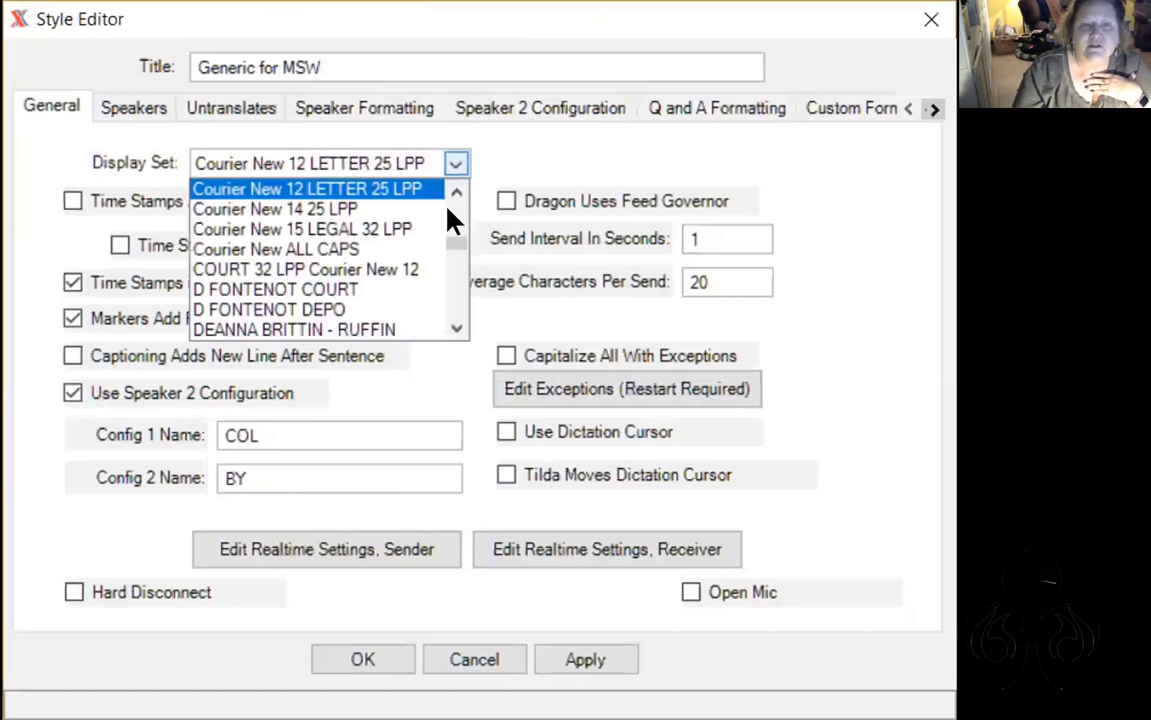
left_click_drag(448, 230, 461, 190)
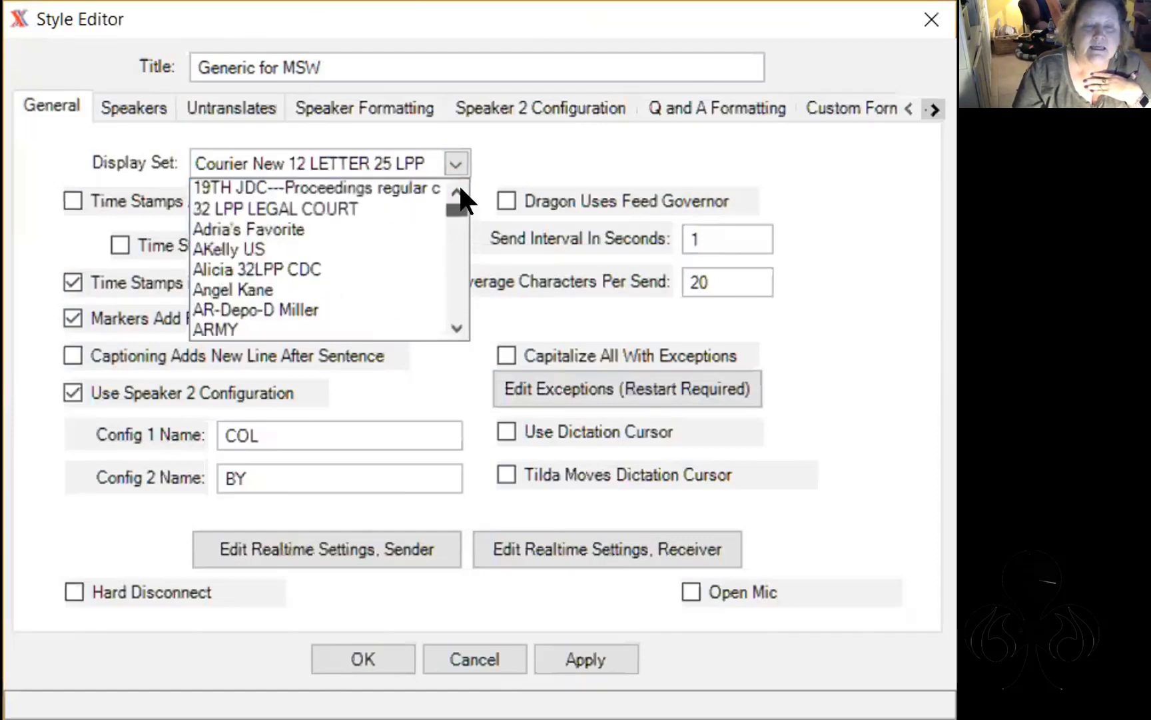
scroll(447, 203, "down", 1)
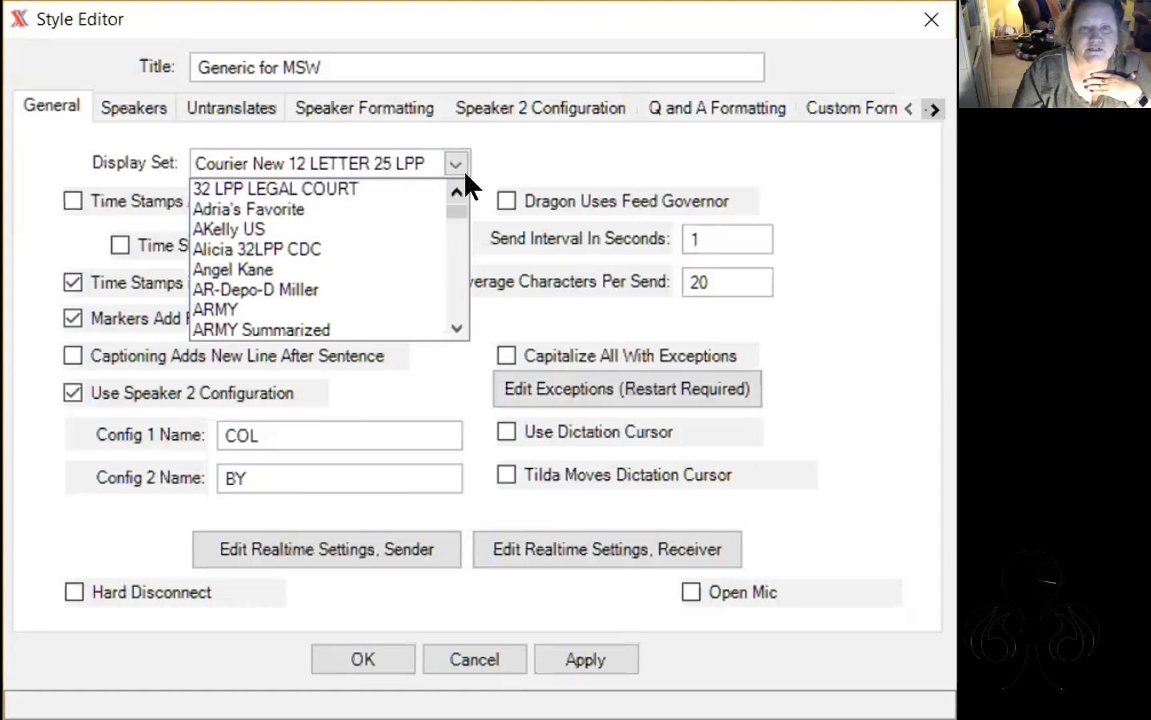
left_click(460, 163)
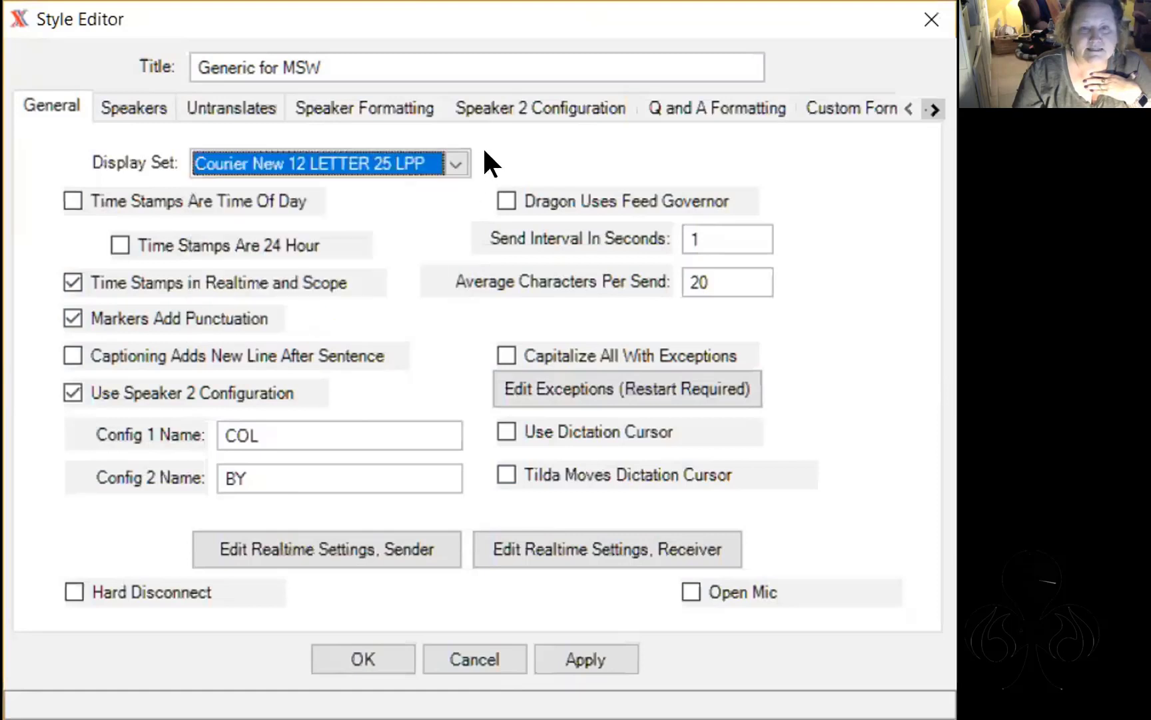
left_click(67, 202)
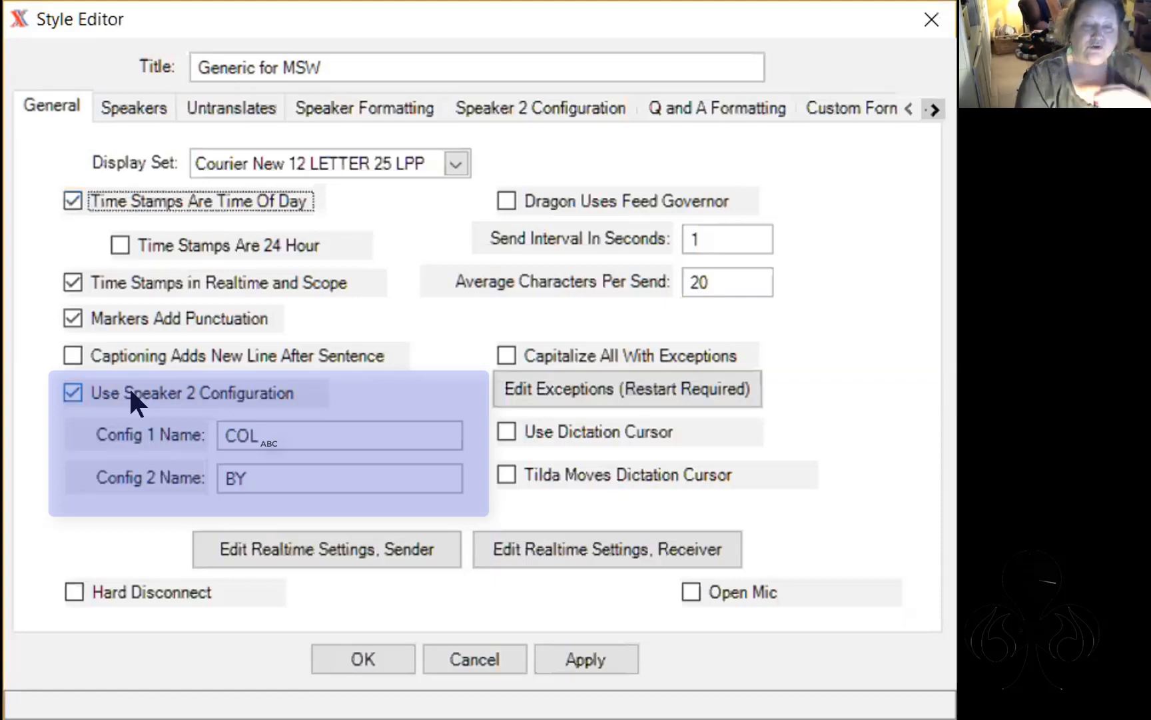
Check the Config 1 Name of the Generic for MSW style and view its list of speakers
left_click(253, 418)
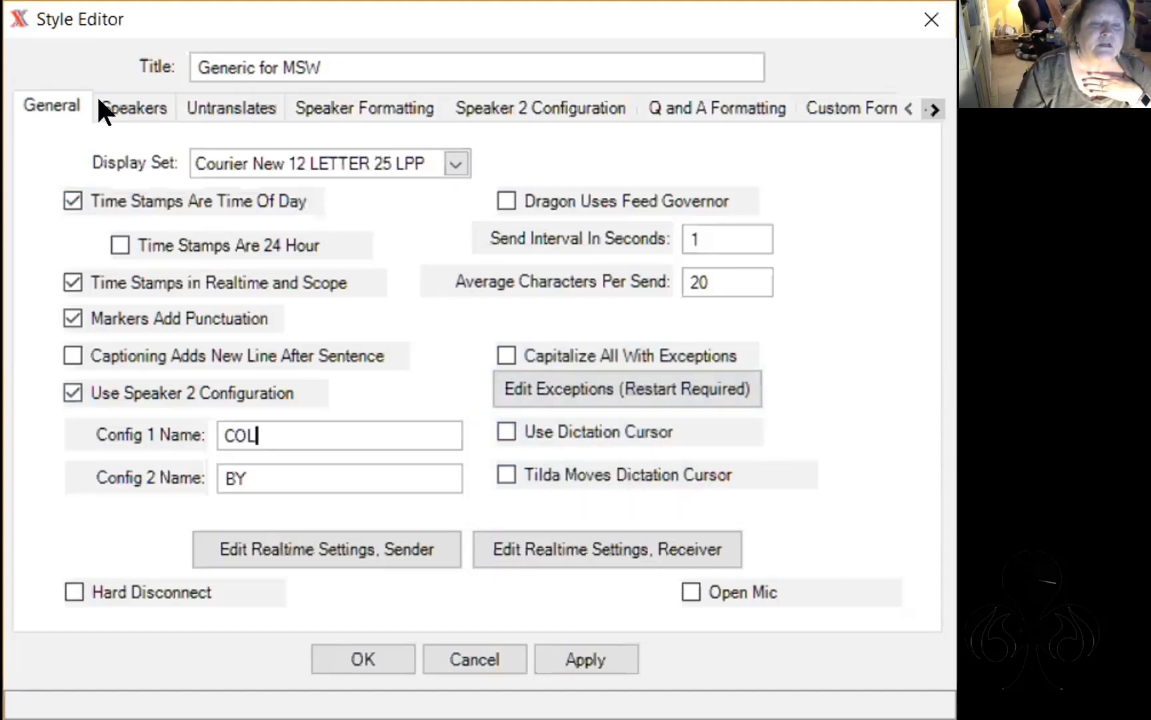
left_click(121, 110)
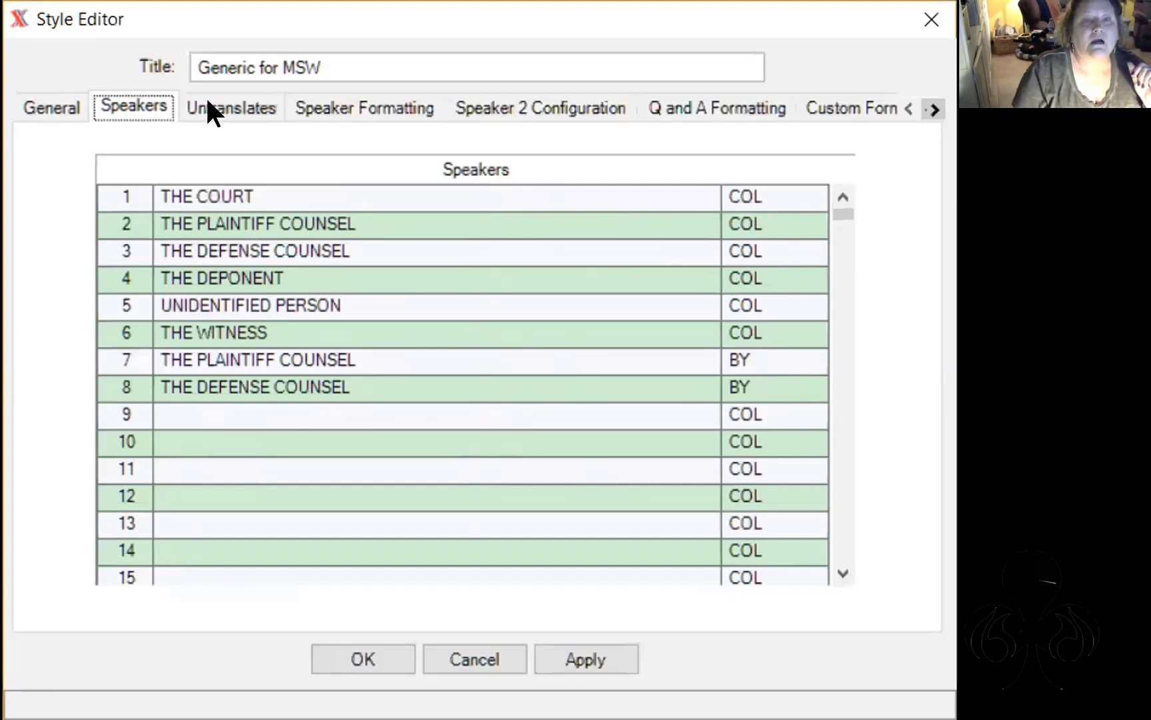
View the Untranslates list of the Generic for MSW style and open its Speaker Formatting settings
left_click(220, 112)
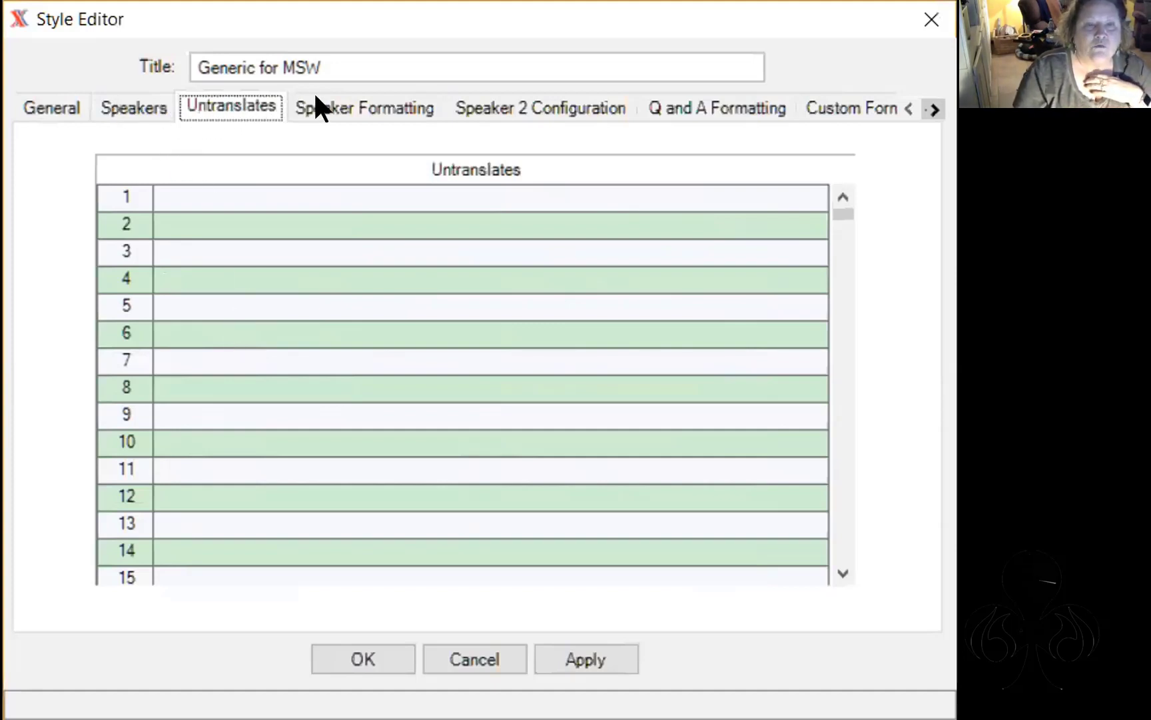
left_click(320, 110)
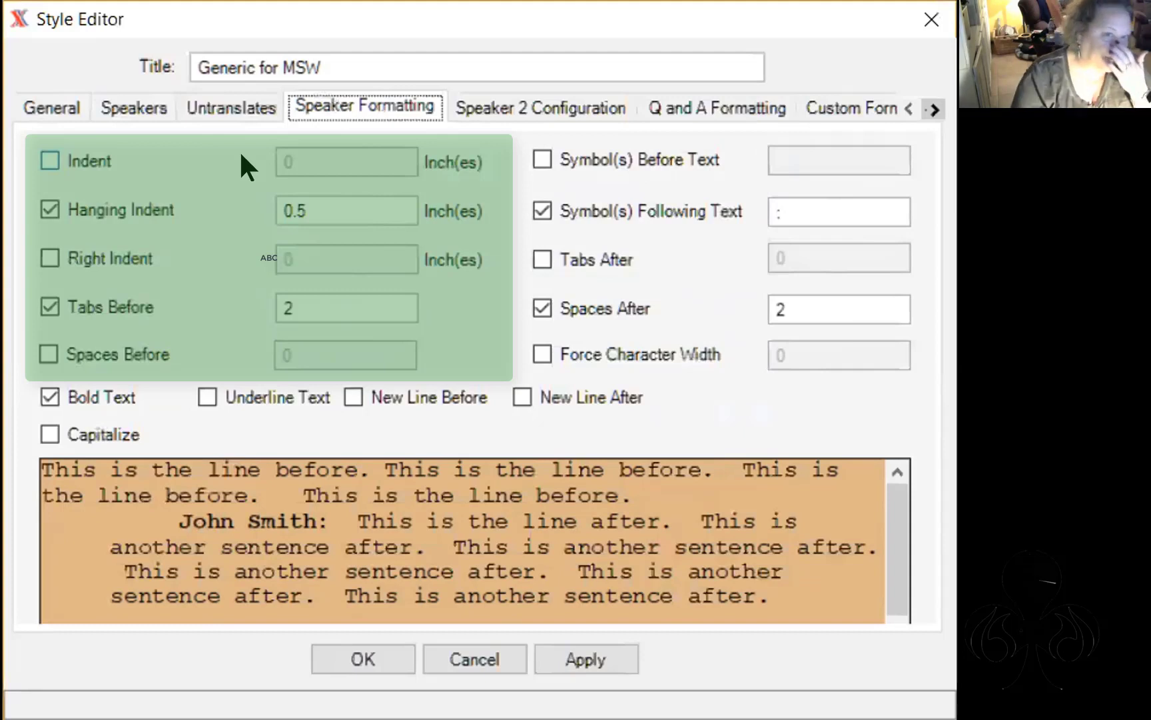
Enable the speaker Indent, set it to 1 inch and apply the change to the preview
left_click(48, 160)
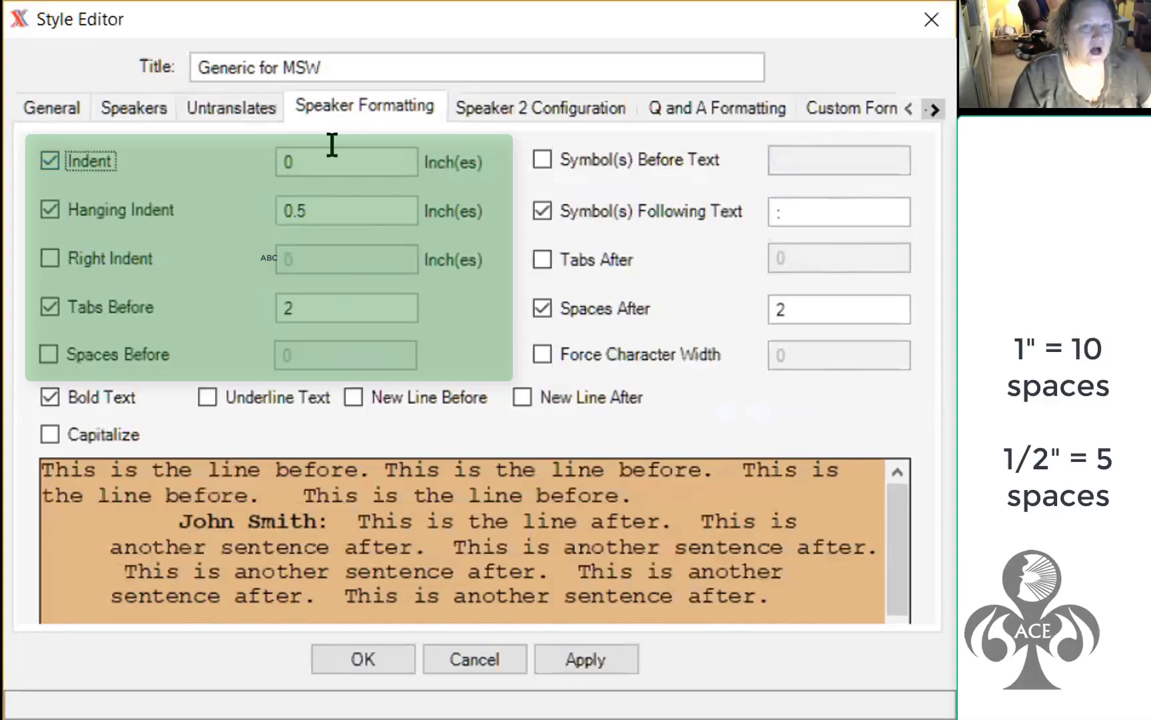
left_click_drag(330, 148, 224, 152)
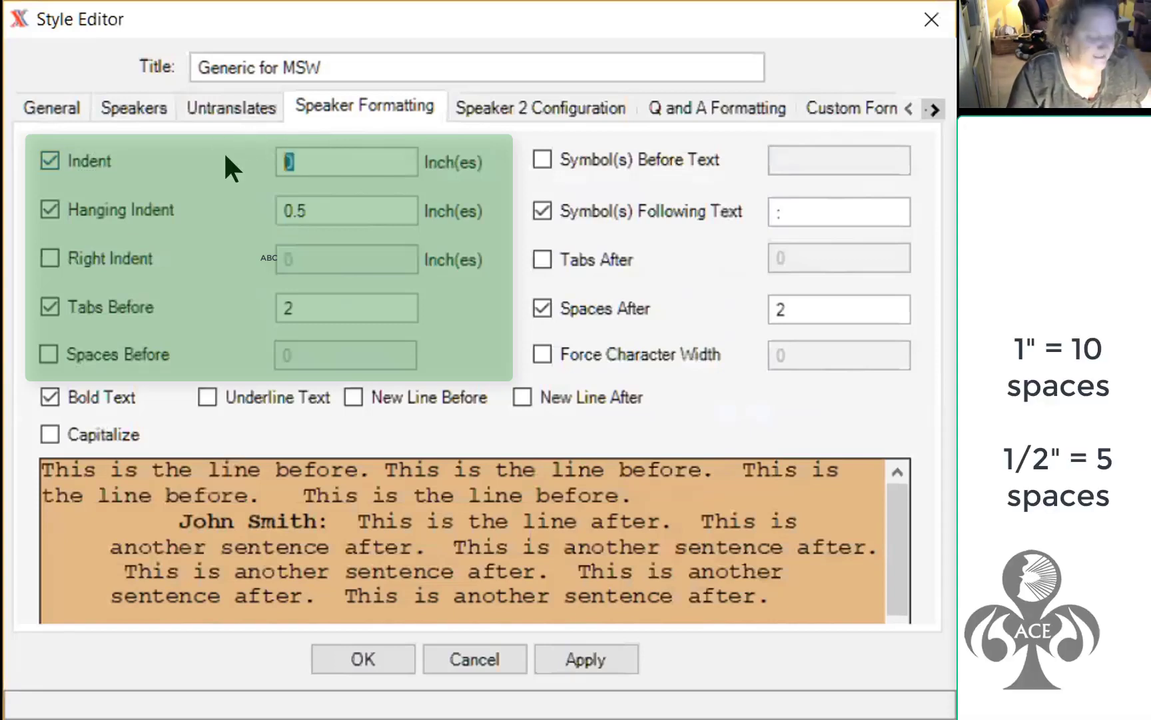
type("1")
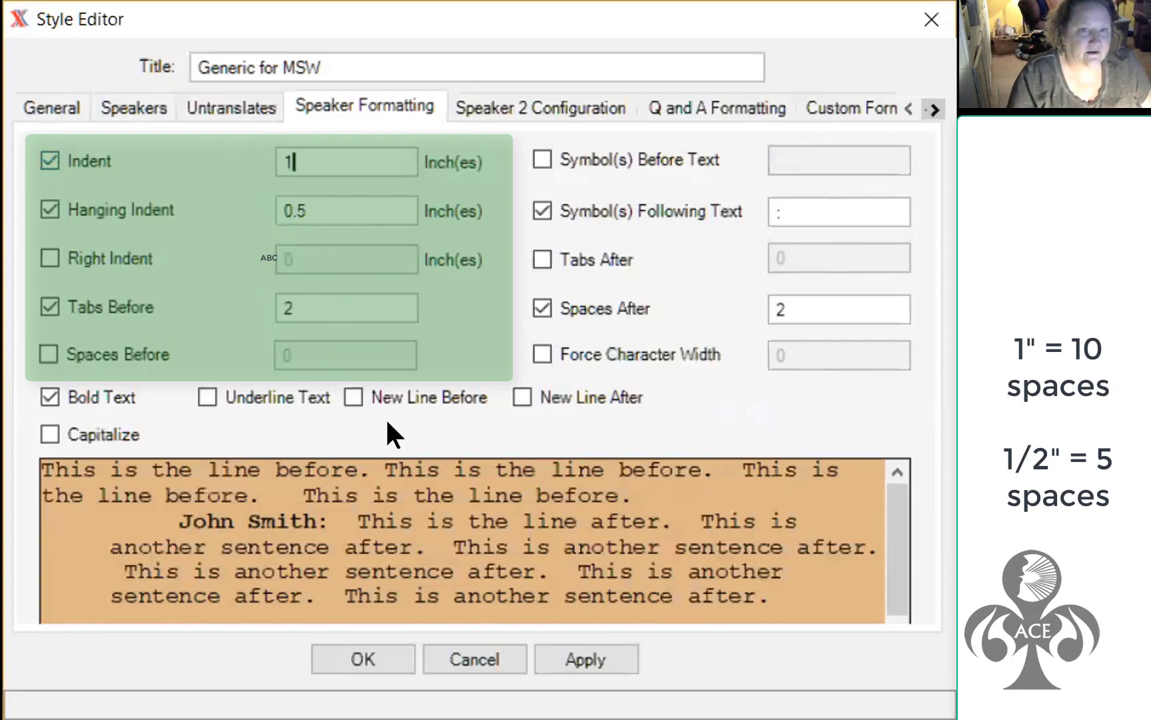
left_click(589, 656)
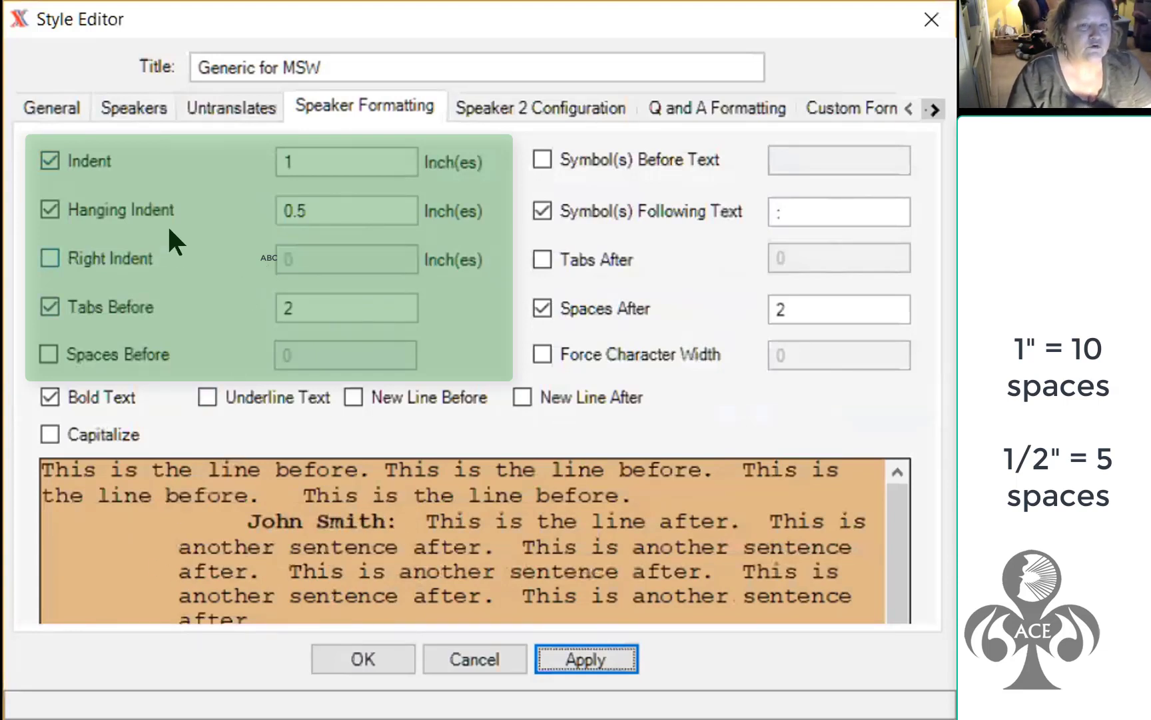
Set the speaker Indent back to 0, turn off Indent and Right Indent, and apply the change
left_click(298, 148)
left_click_drag(298, 148, 219, 147)
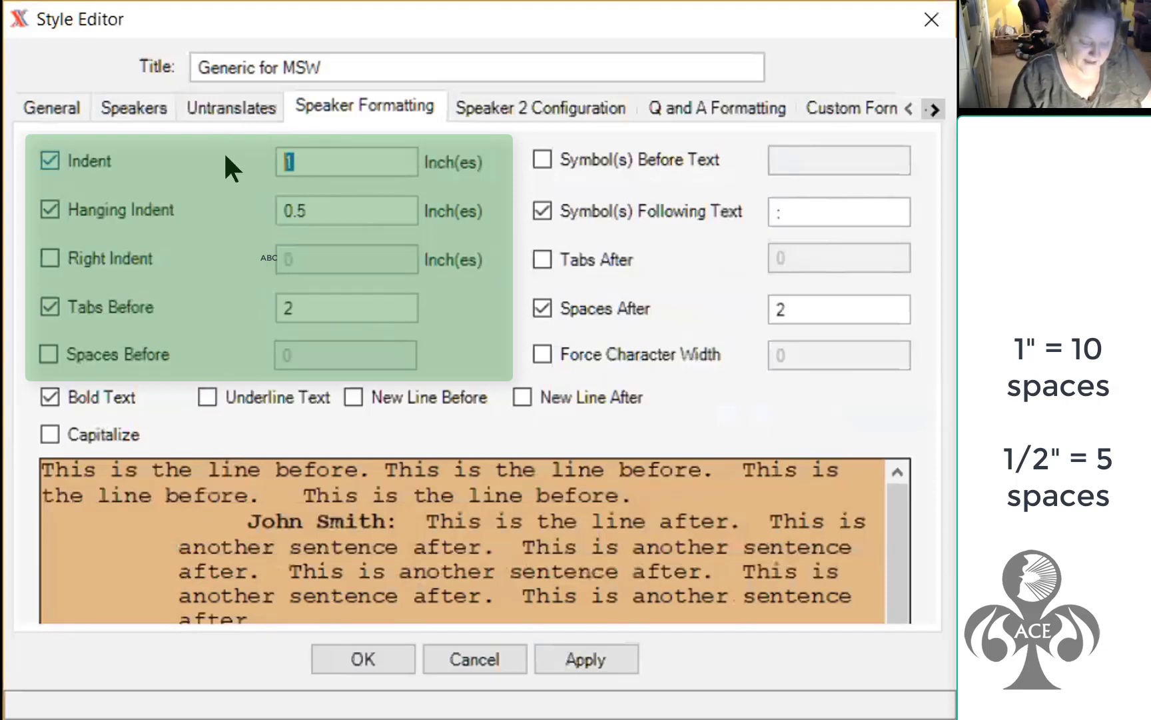
type("0")
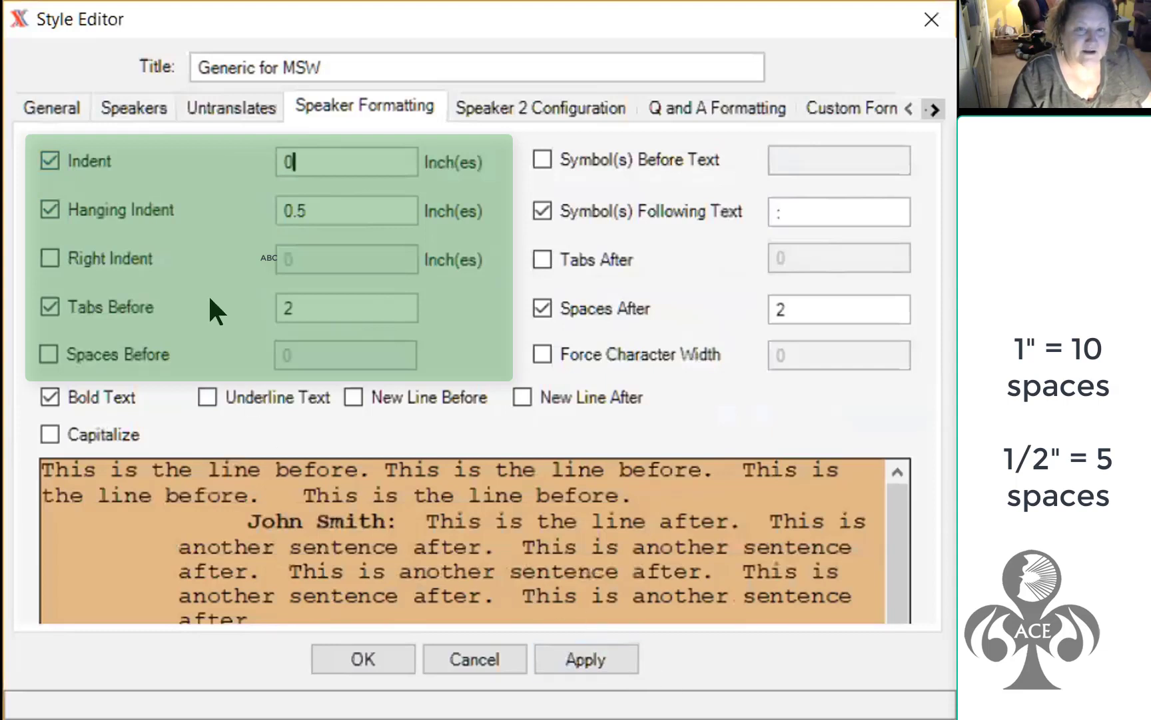
left_click(188, 241)
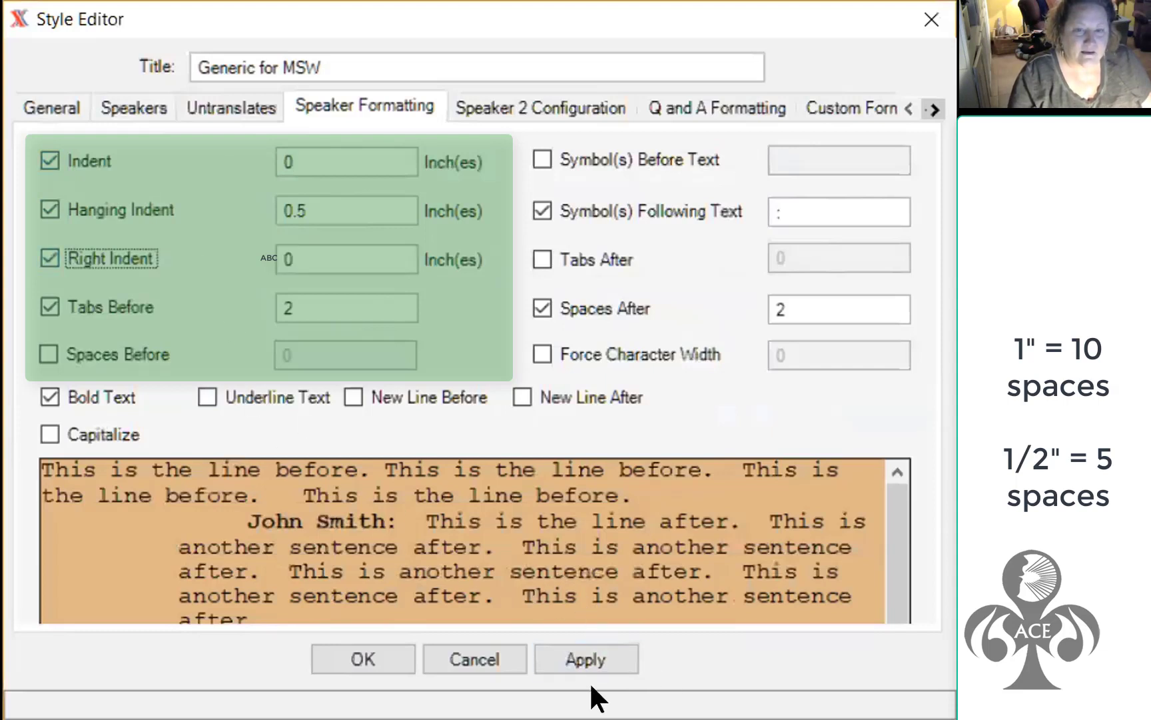
left_click(49, 162)
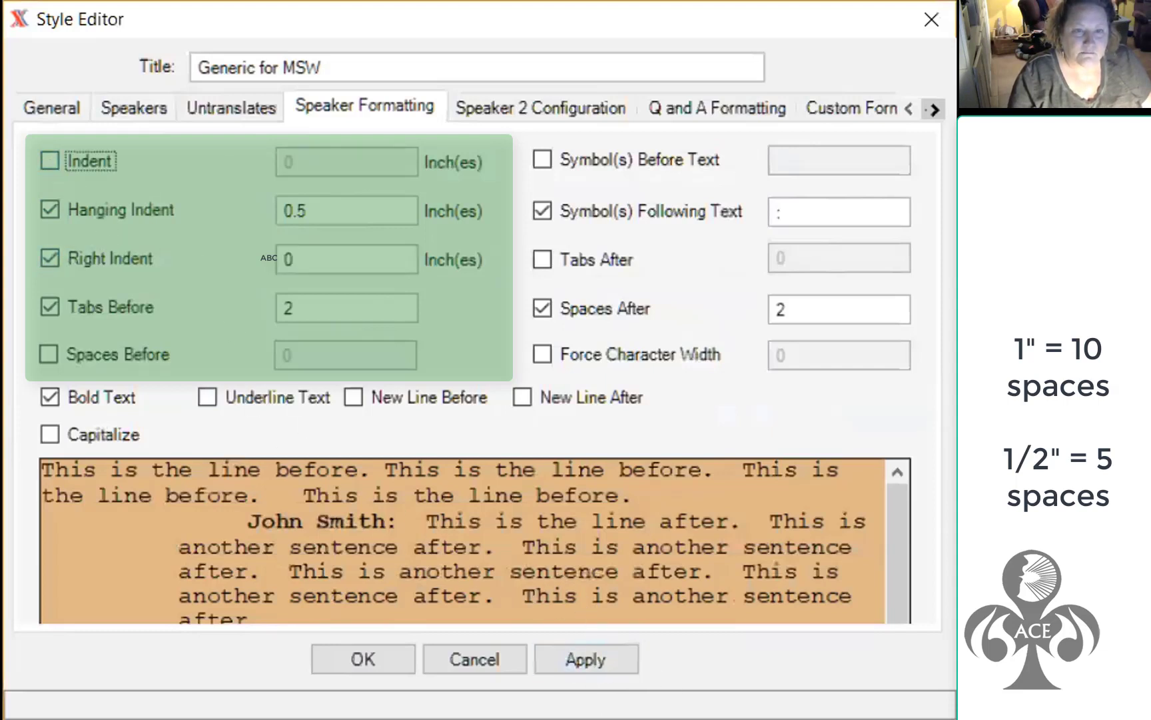
left_click(611, 663)
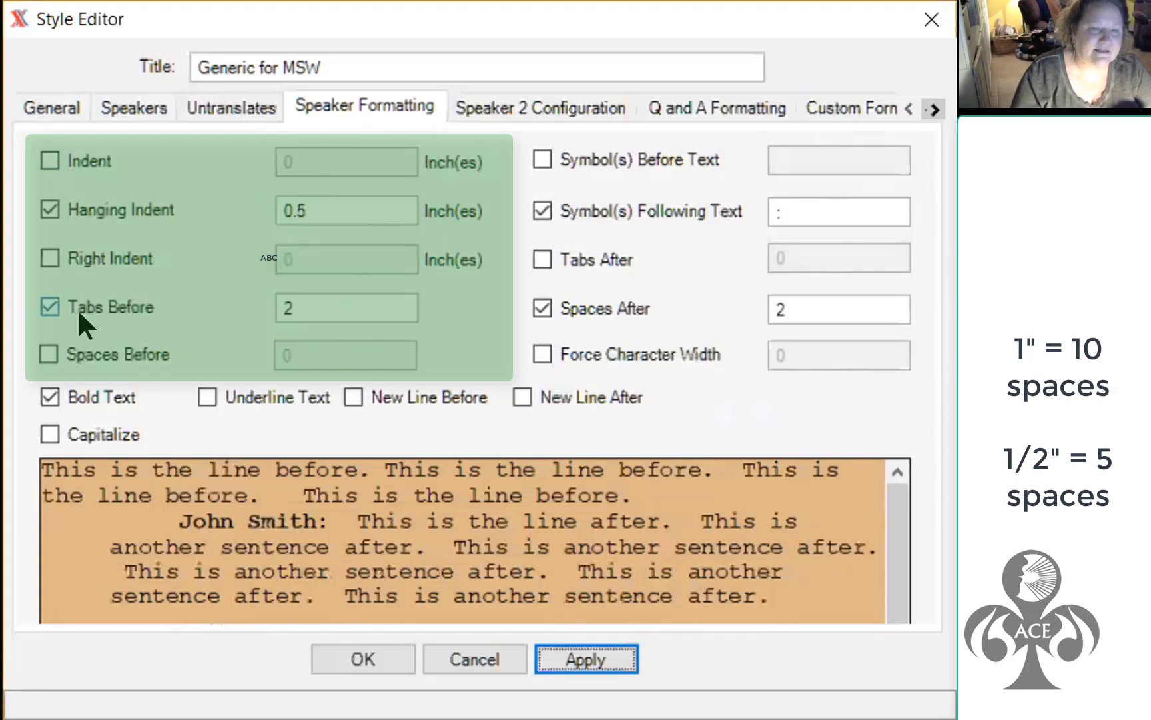
Set Tabs Before the speaker to 3 and apply the change to the preview
left_click(294, 306)
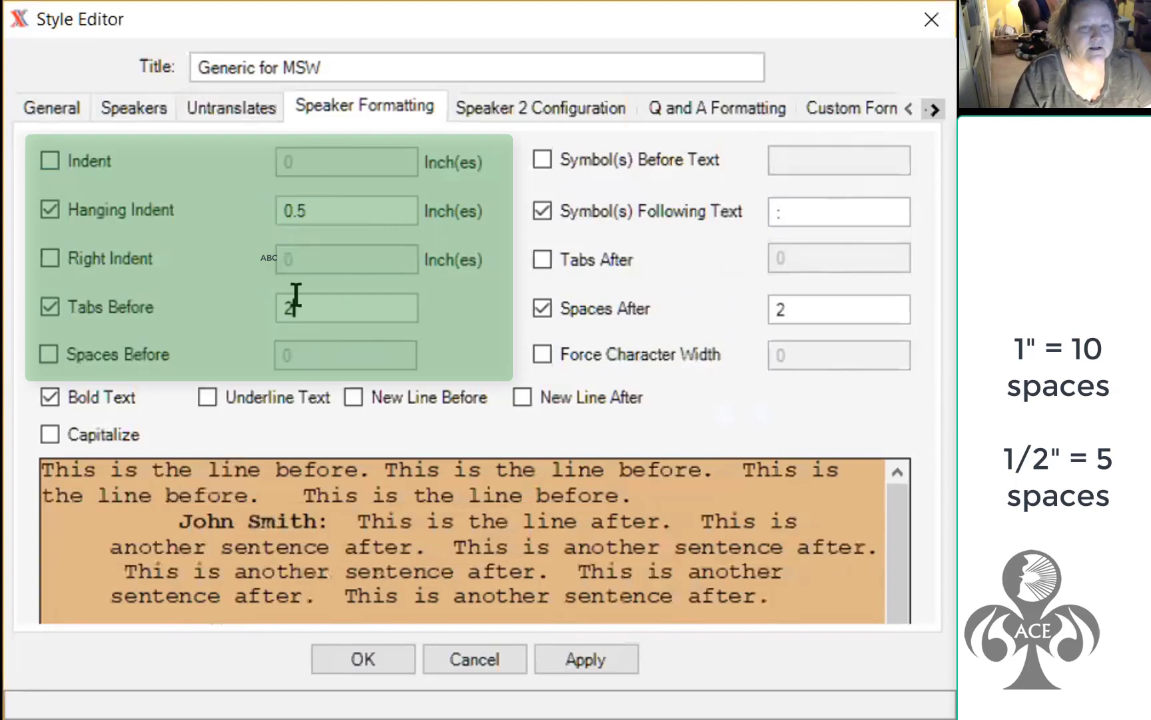
key("BackSpace")
type("3")
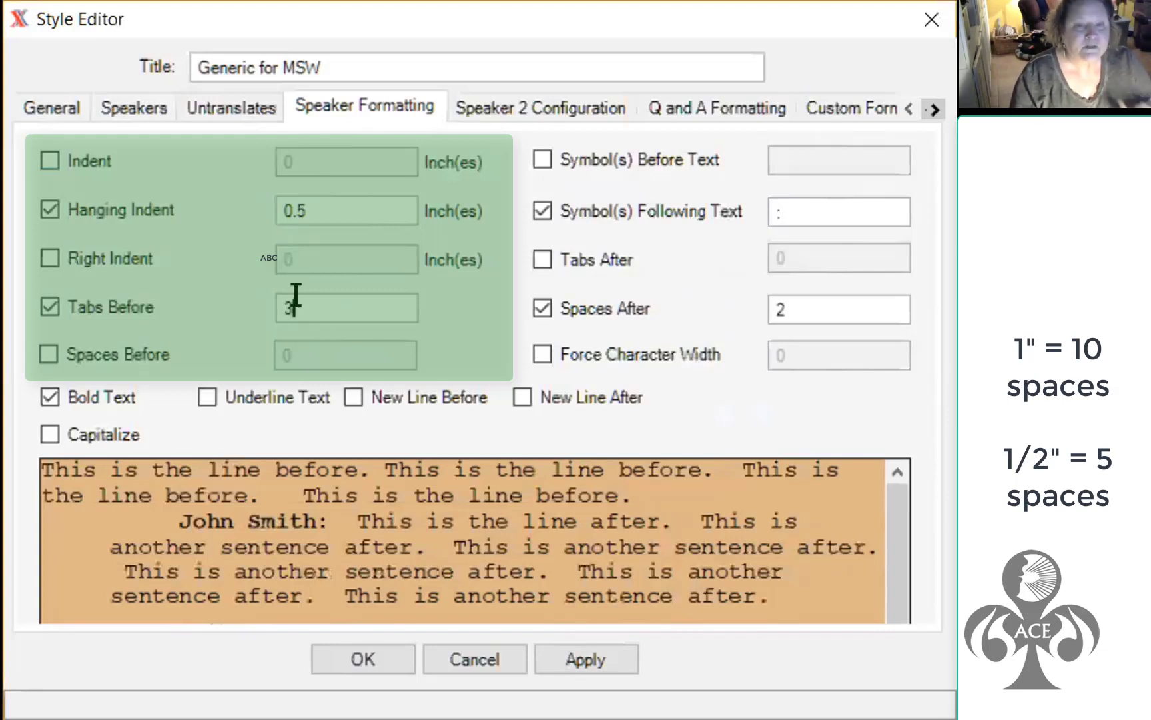
left_click(571, 639)
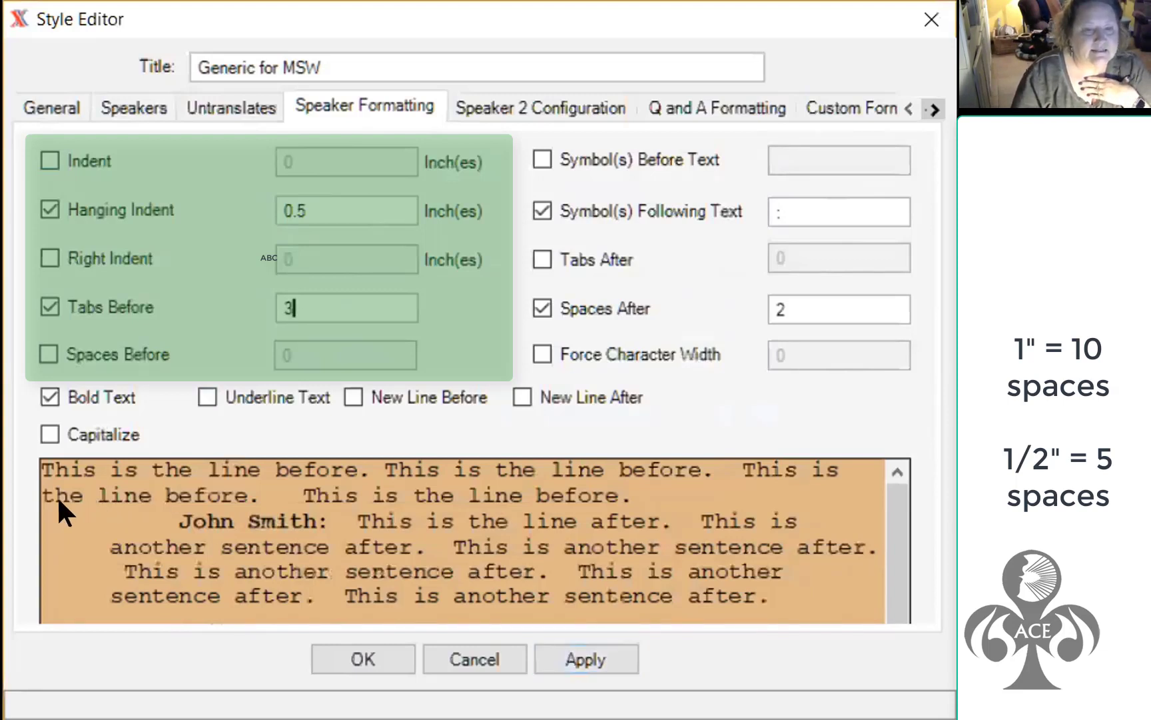
left_click(603, 656)
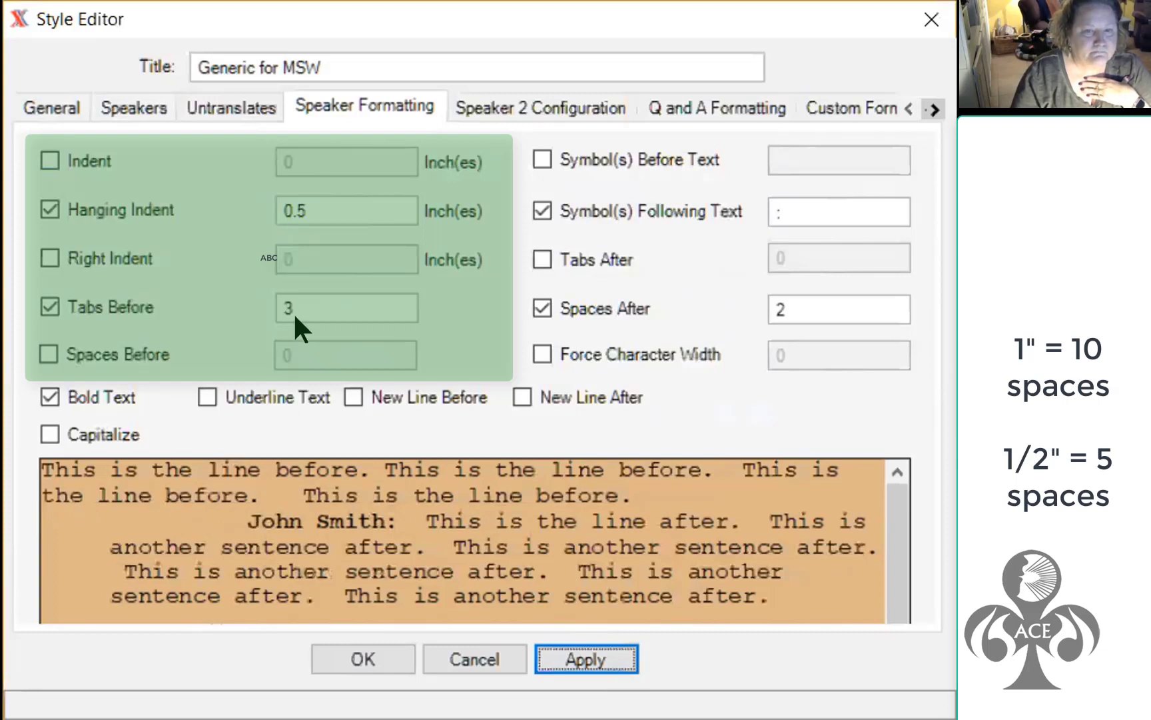
Set Tabs Before the speaker back to 2 and apply the change
left_click_drag(291, 307, 203, 291)
type("2")
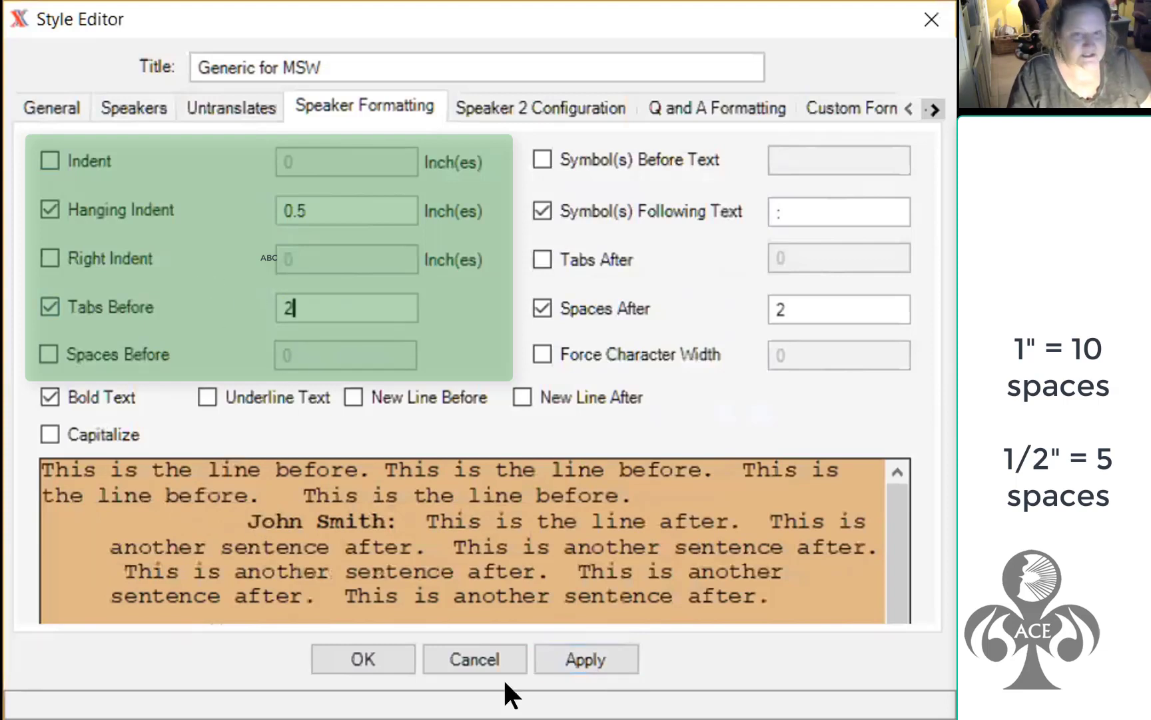
left_click(574, 657)
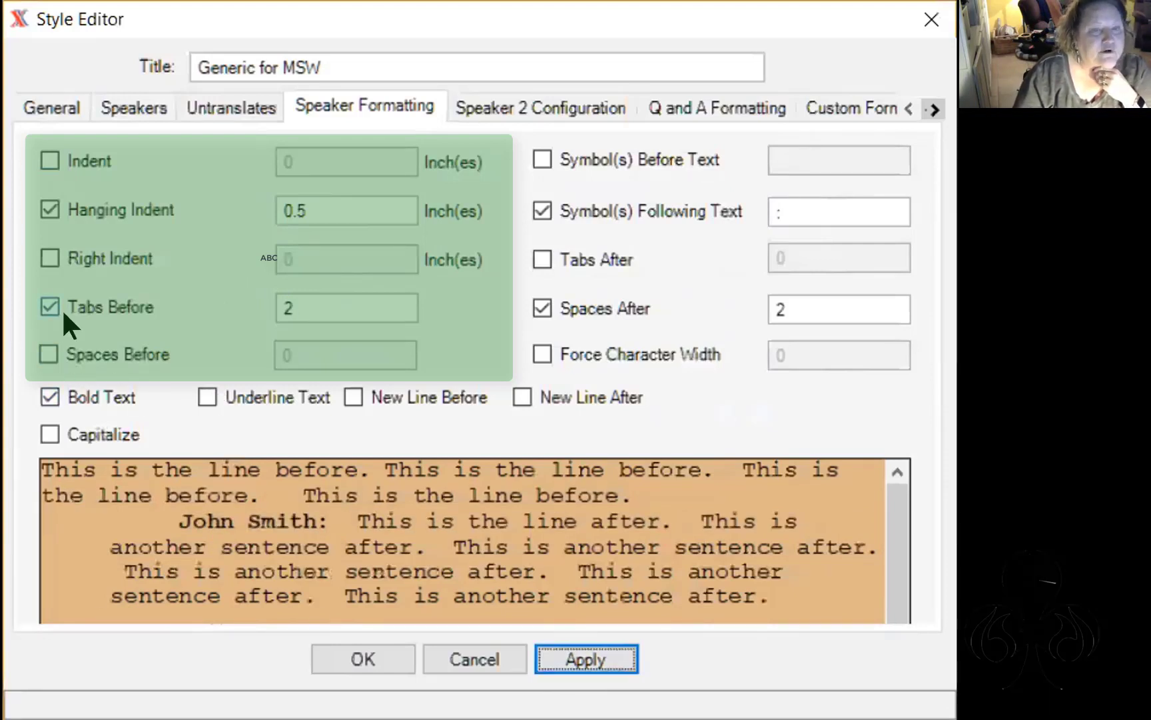
Try Spaces Before with a value of 2 in the preview, and turn the option back off and apply
left_click(44, 351)
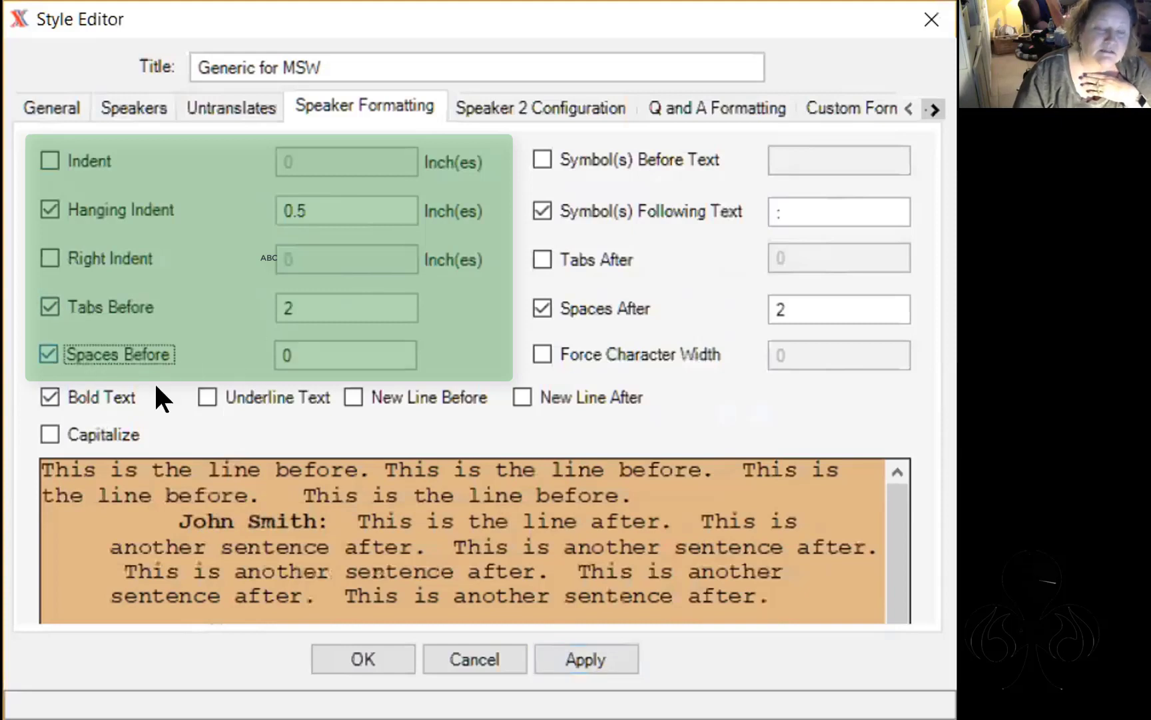
double_click(299, 350)
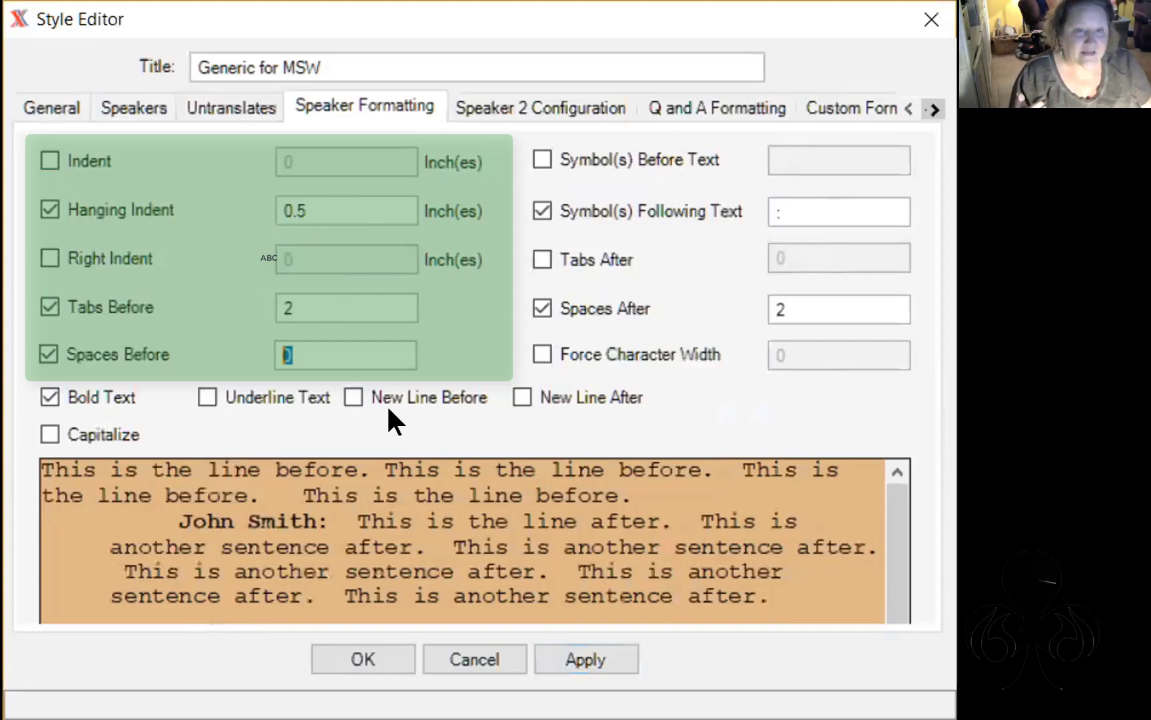
type("2")
left_click(581, 658)
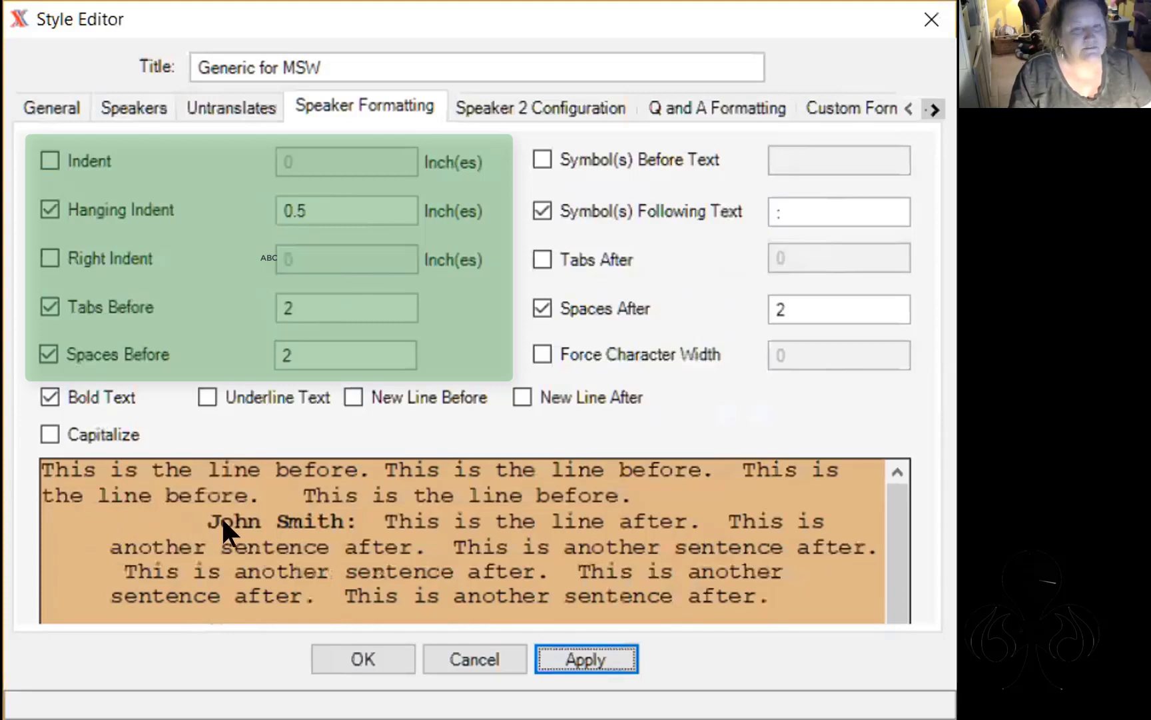
left_click(48, 356)
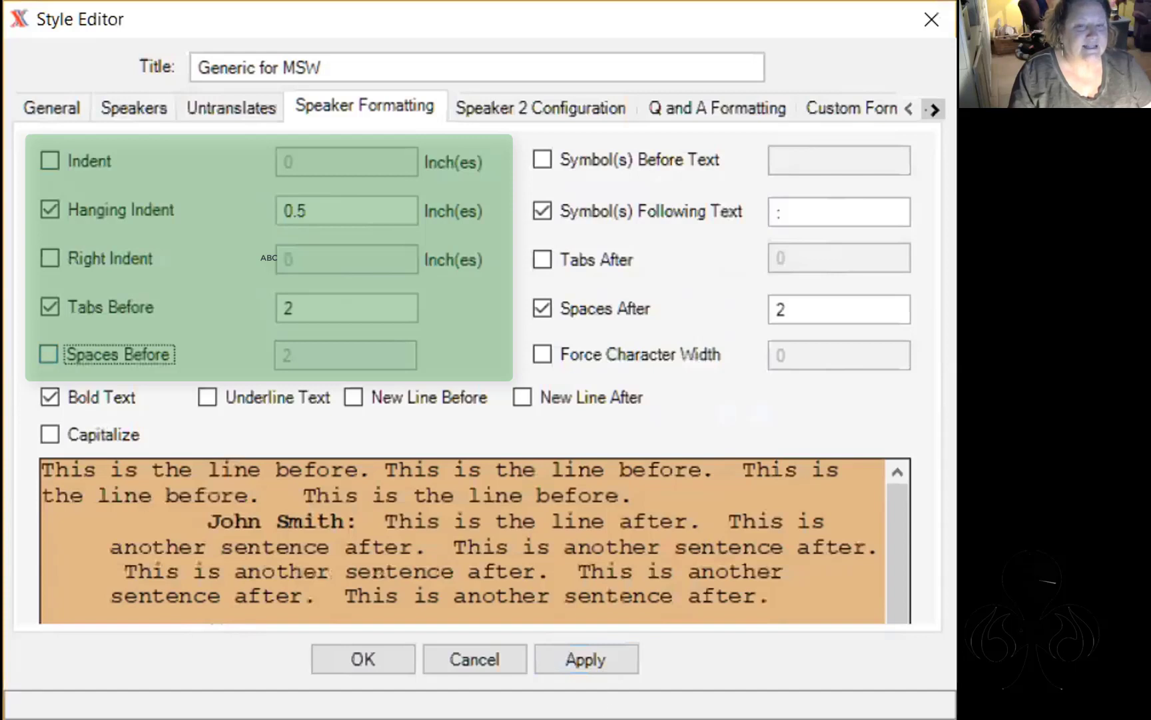
left_click(590, 658)
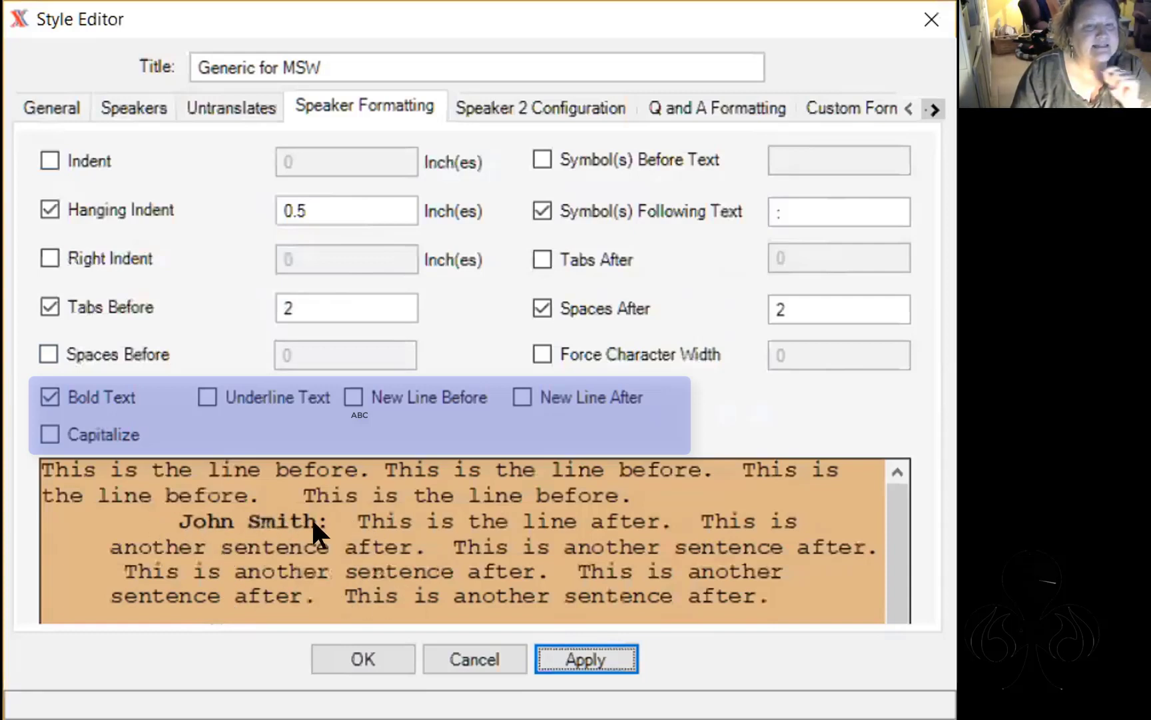
Turn on Underline Text for the speaker name and apply the change
left_click(209, 398)
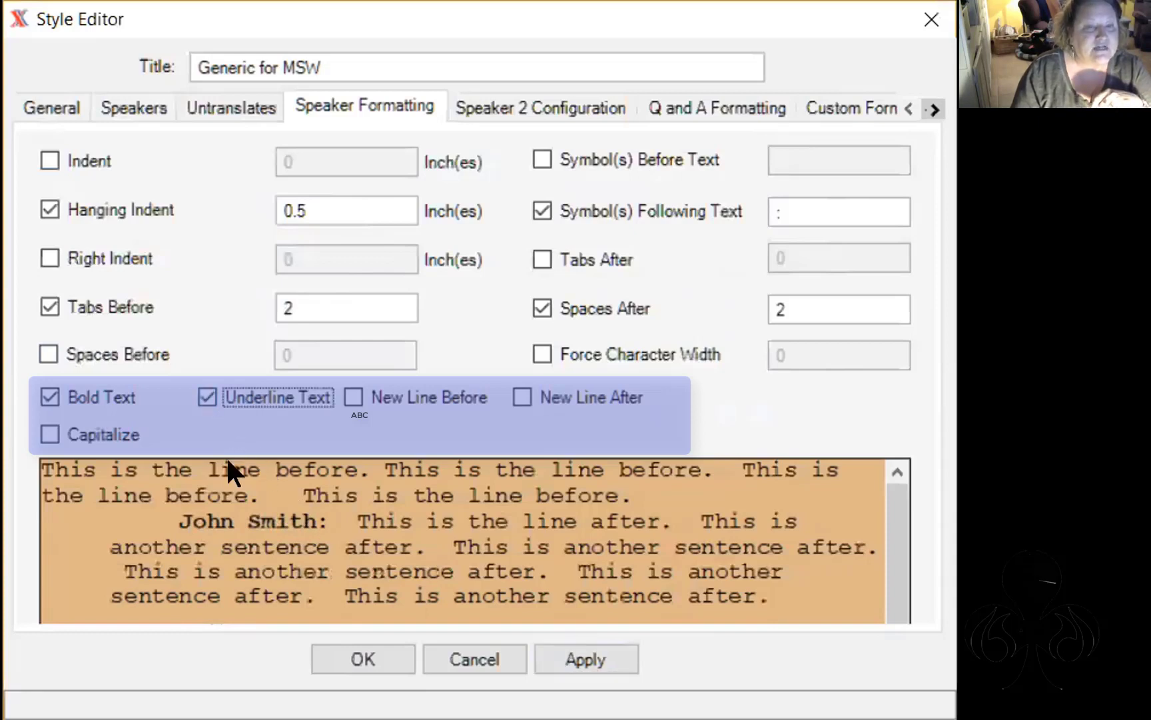
left_click(571, 658)
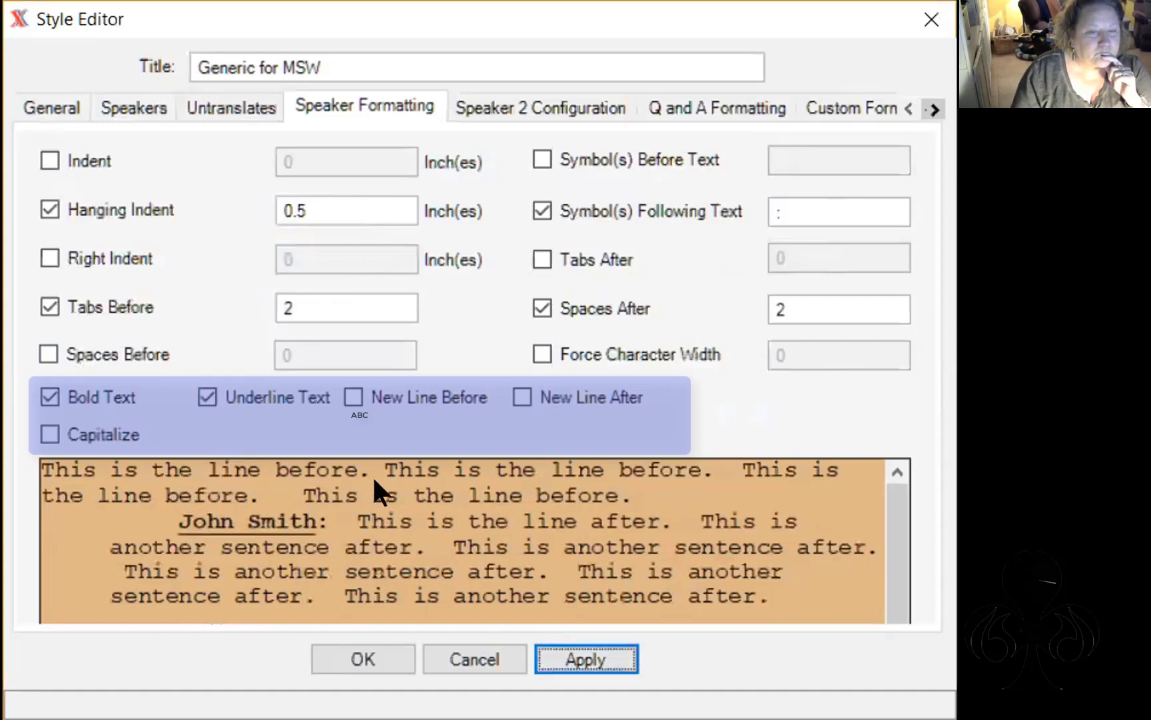
Try New Line Before twice in the speaker preview, applying it on and off, and leave it off
left_click(353, 398)
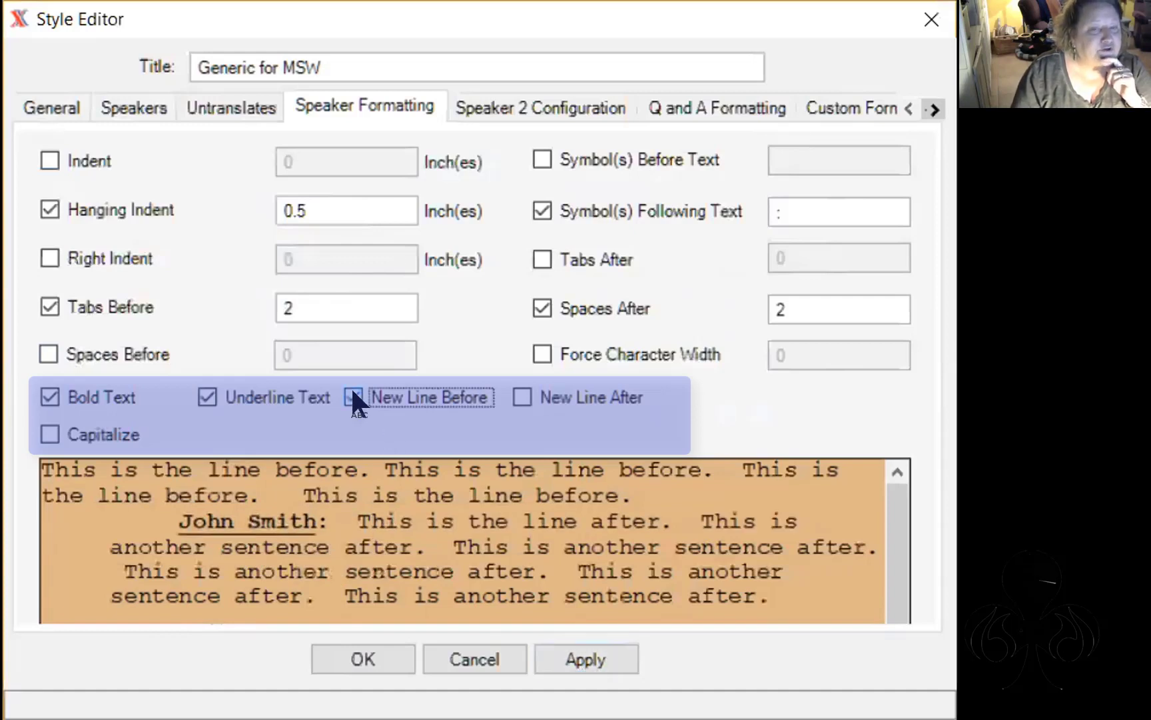
left_click(573, 658)
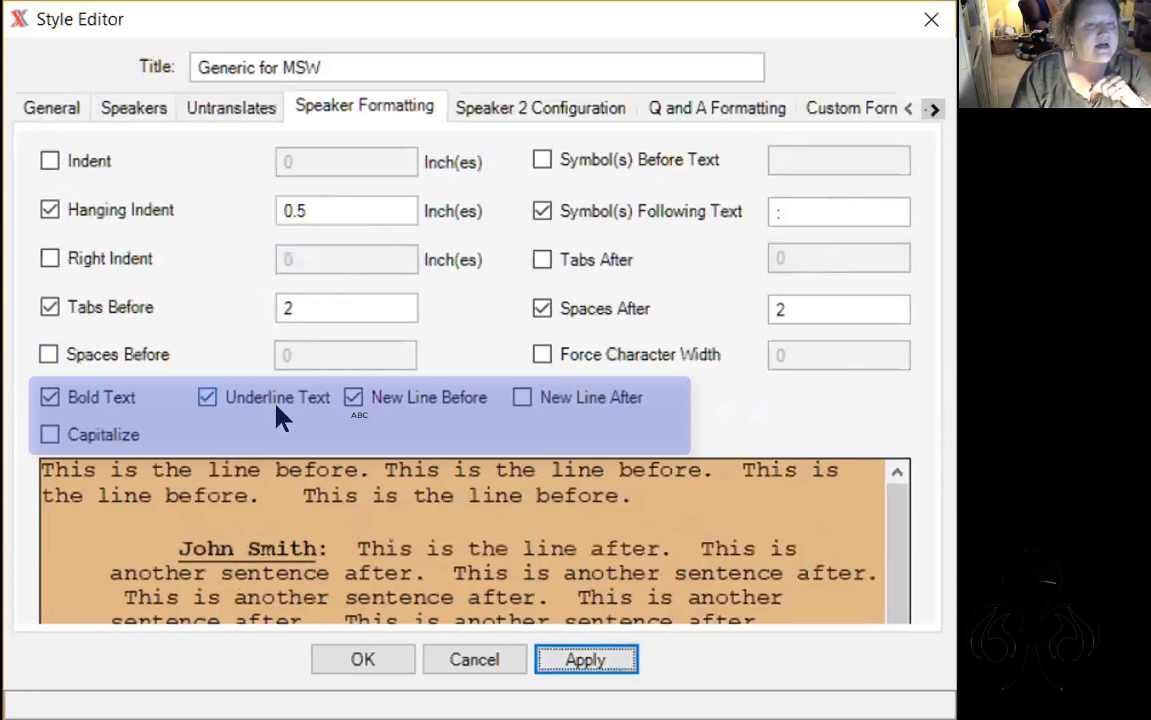
left_click(353, 398)
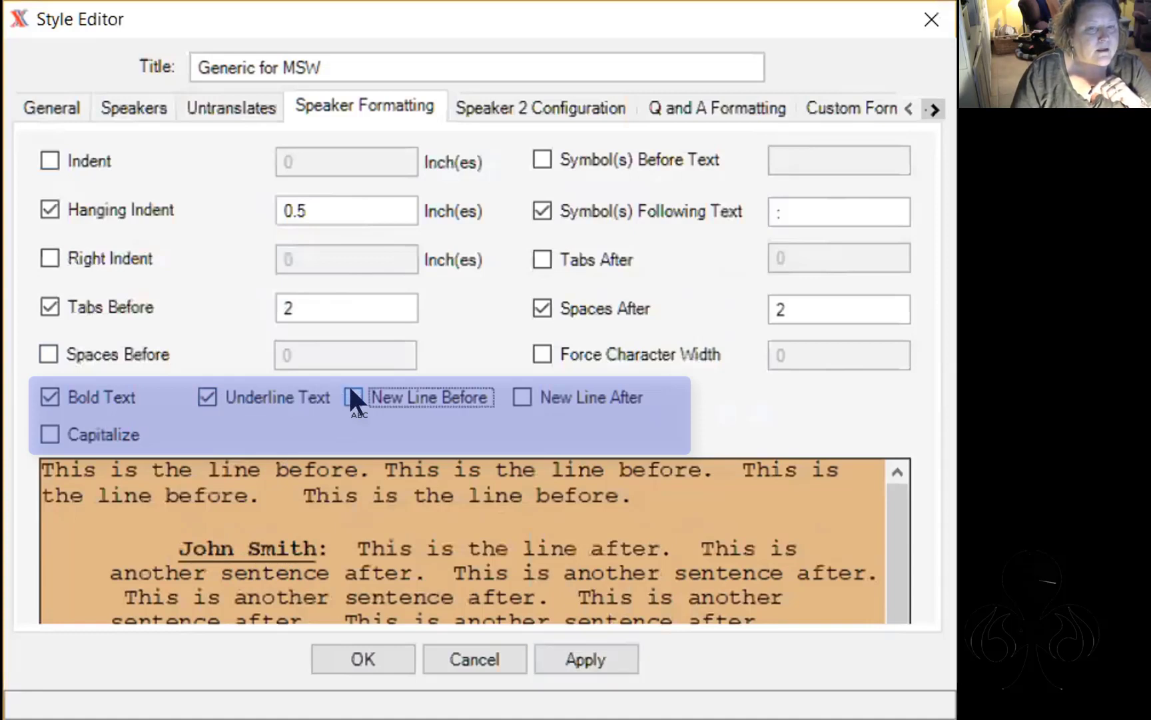
left_click(560, 661)
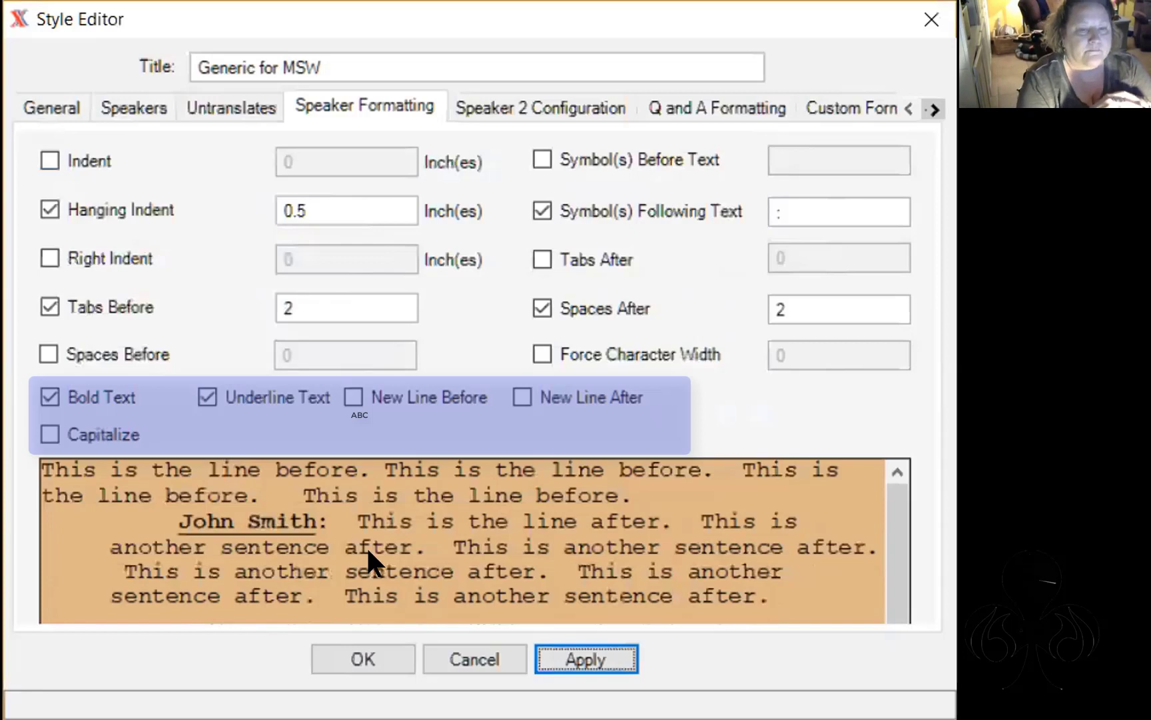
left_click(342, 395)
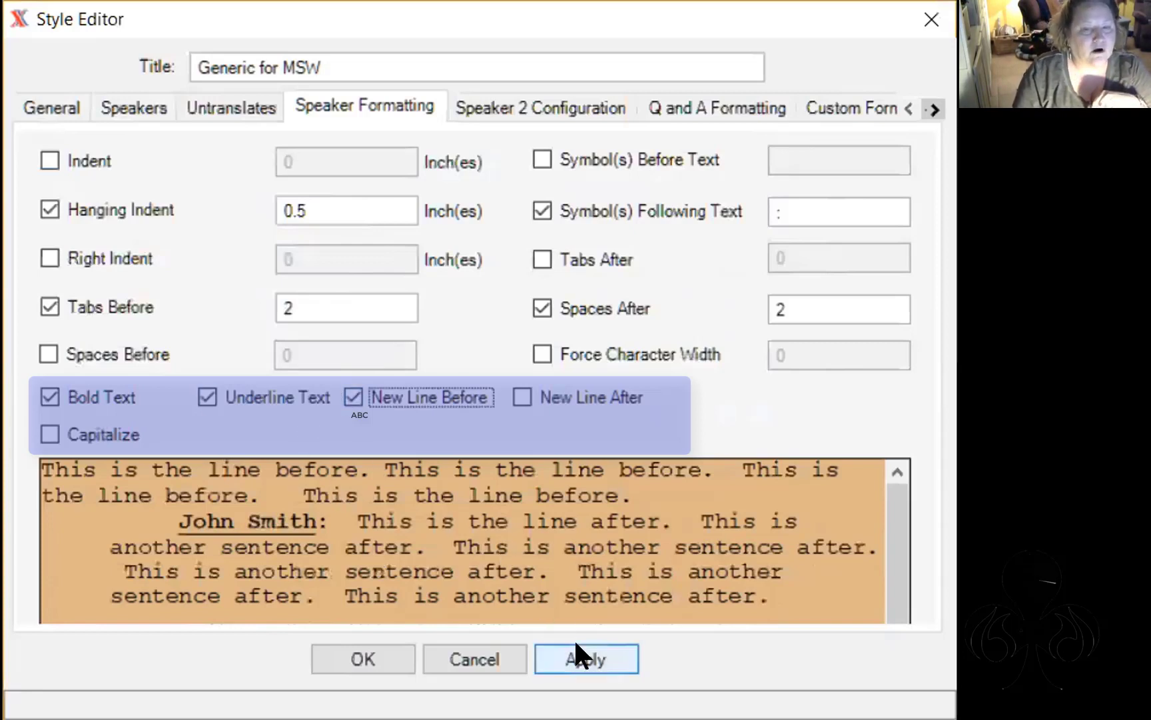
left_click(577, 656)
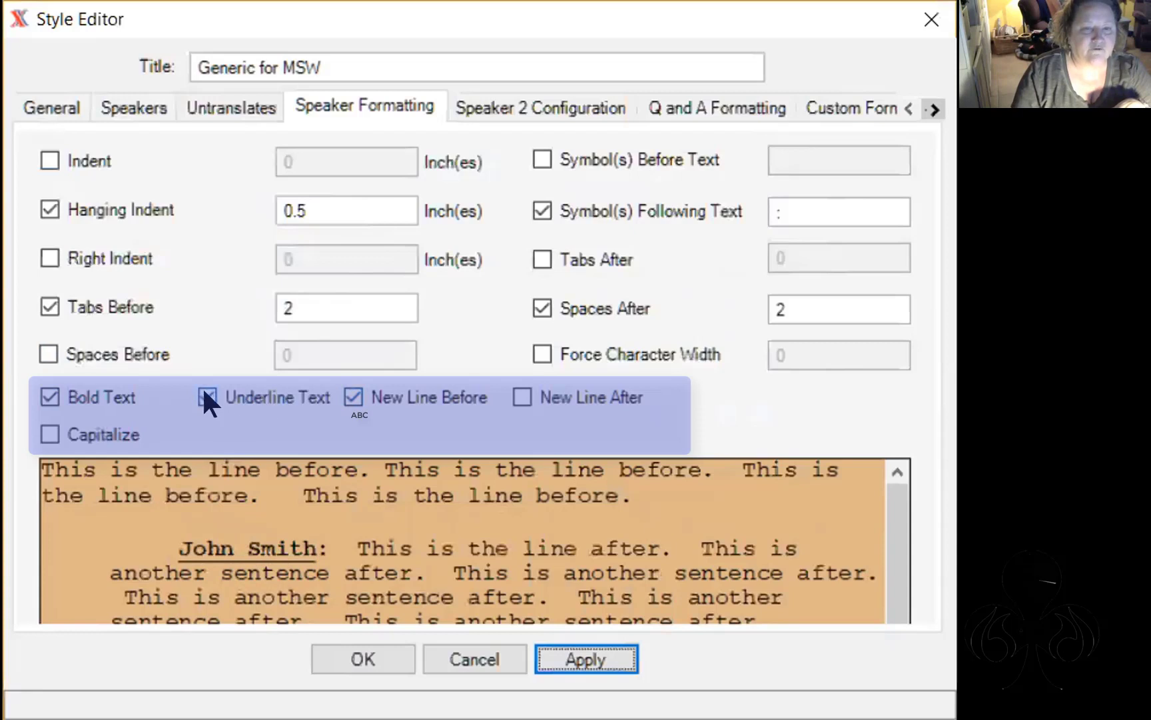
left_click(353, 398)
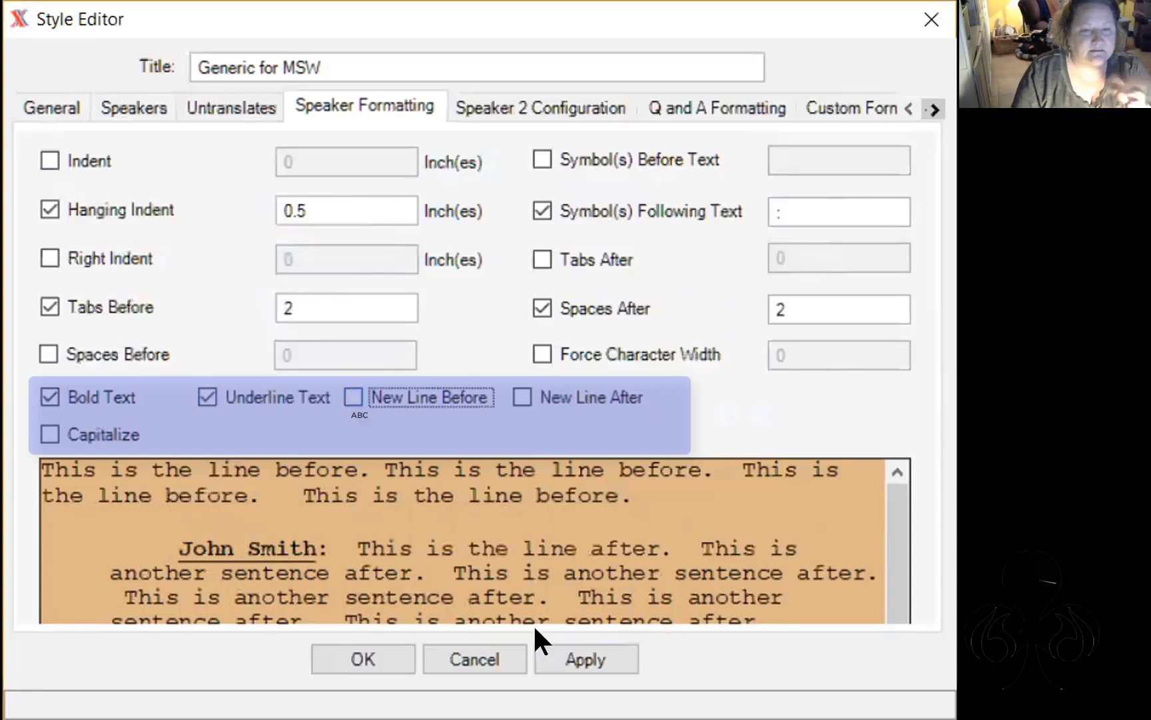
left_click(592, 663)
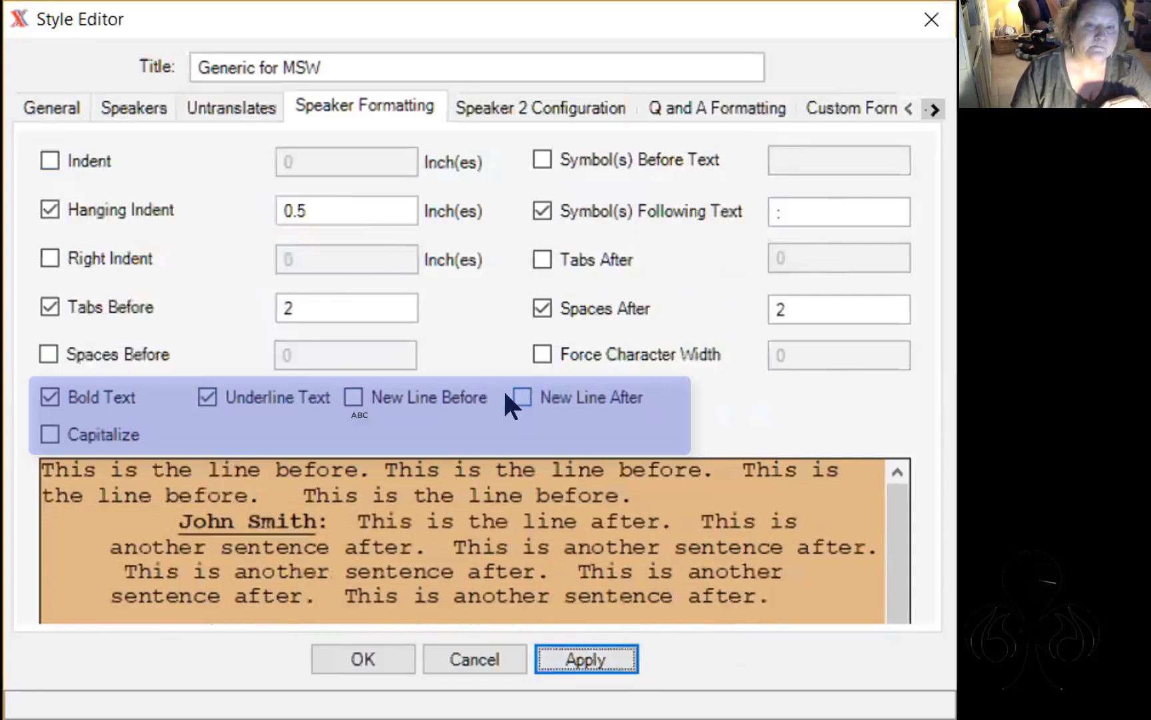
Turn on New Line After for the speaker and apply the change to the preview
left_click(522, 398)
left_click(586, 660)
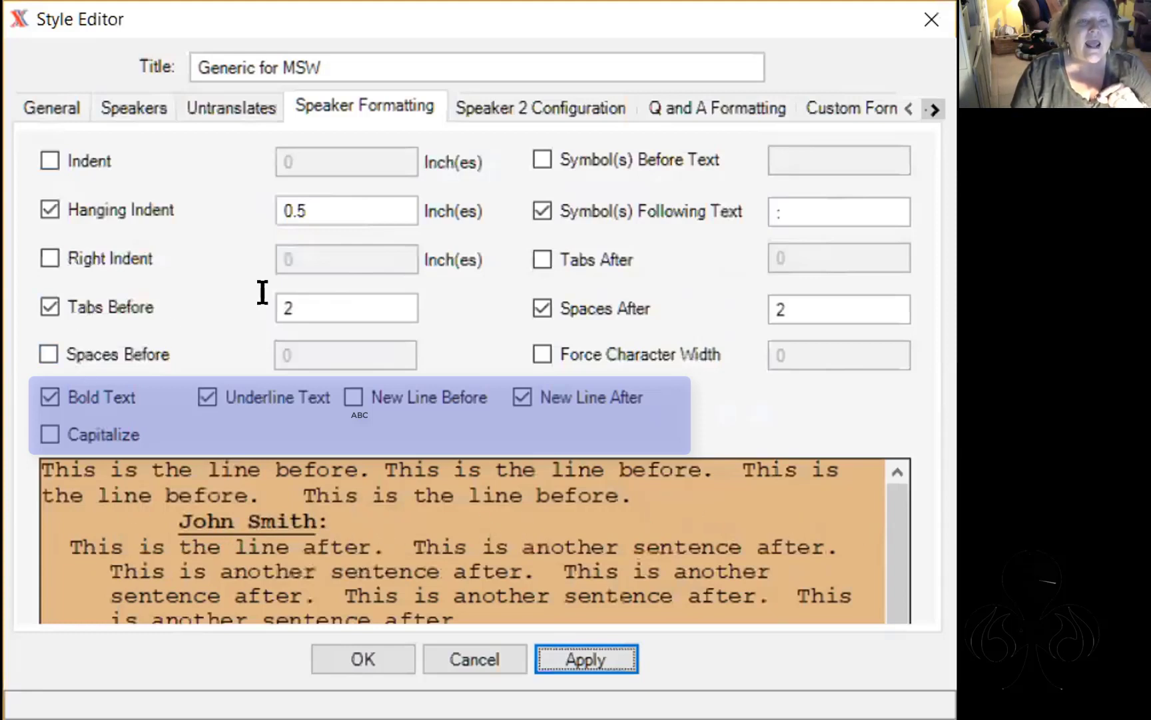
Turn on Tabs After with a value of 2 for the speaker, turn off Spaces After, and apply each change
left_click_drag(297, 289, 257, 288)
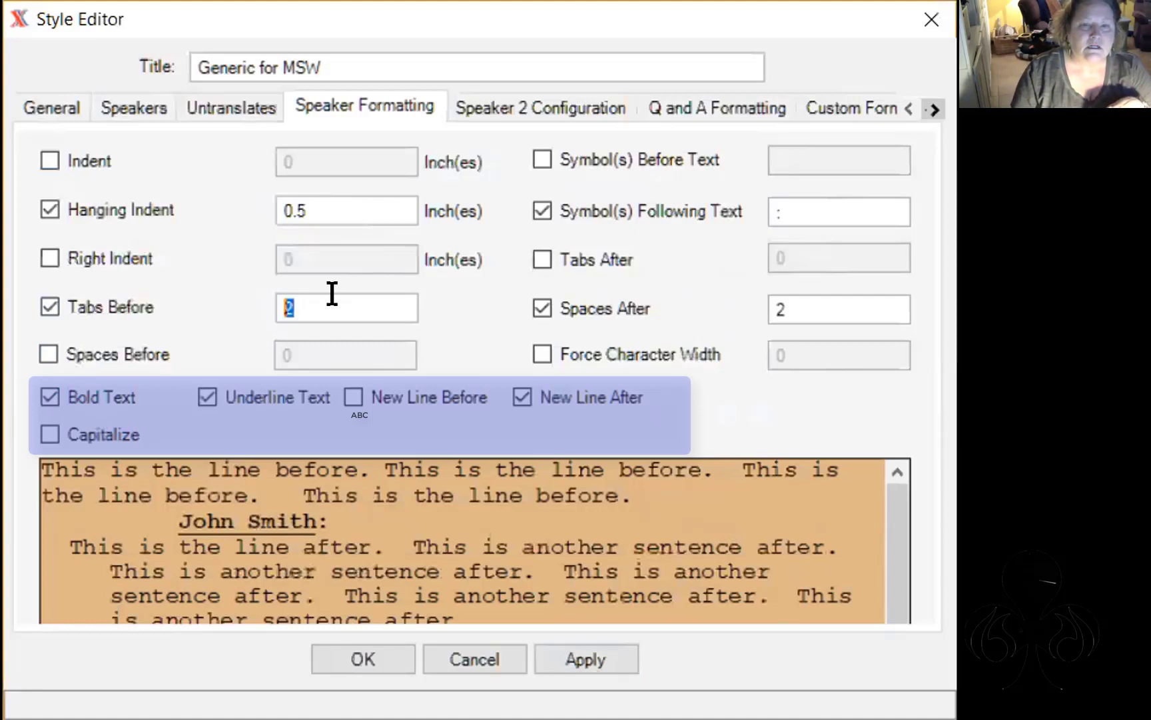
left_click(332, 293)
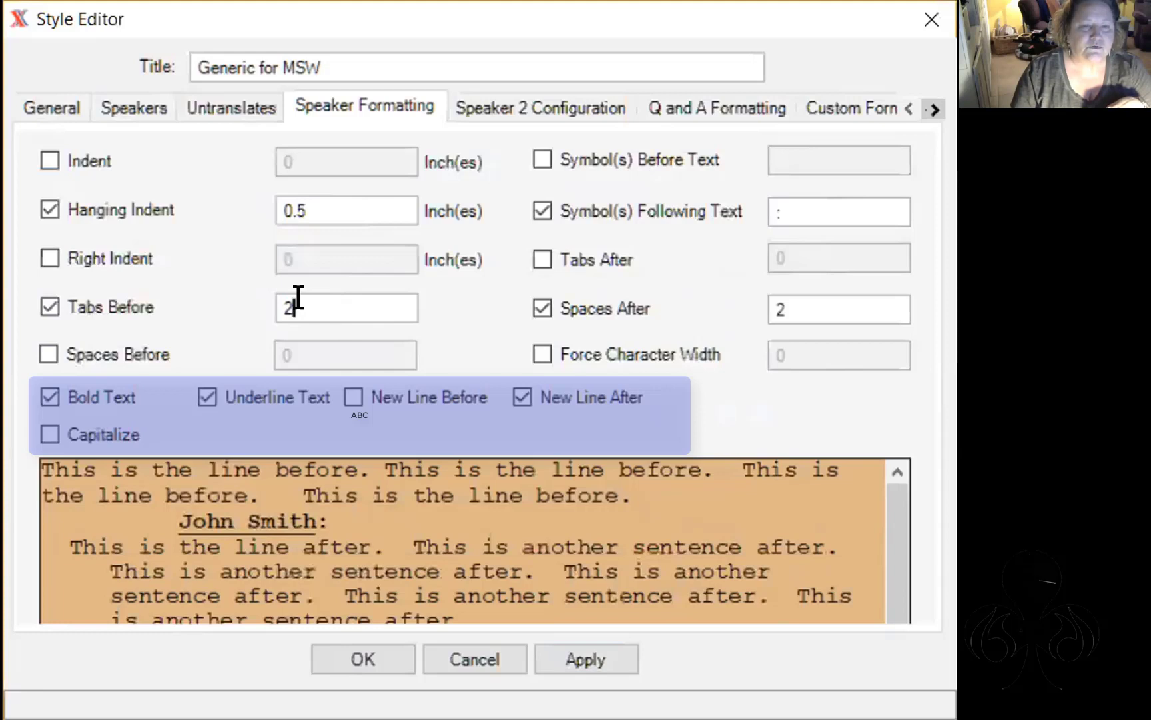
left_click(542, 260)
double_click(780, 247)
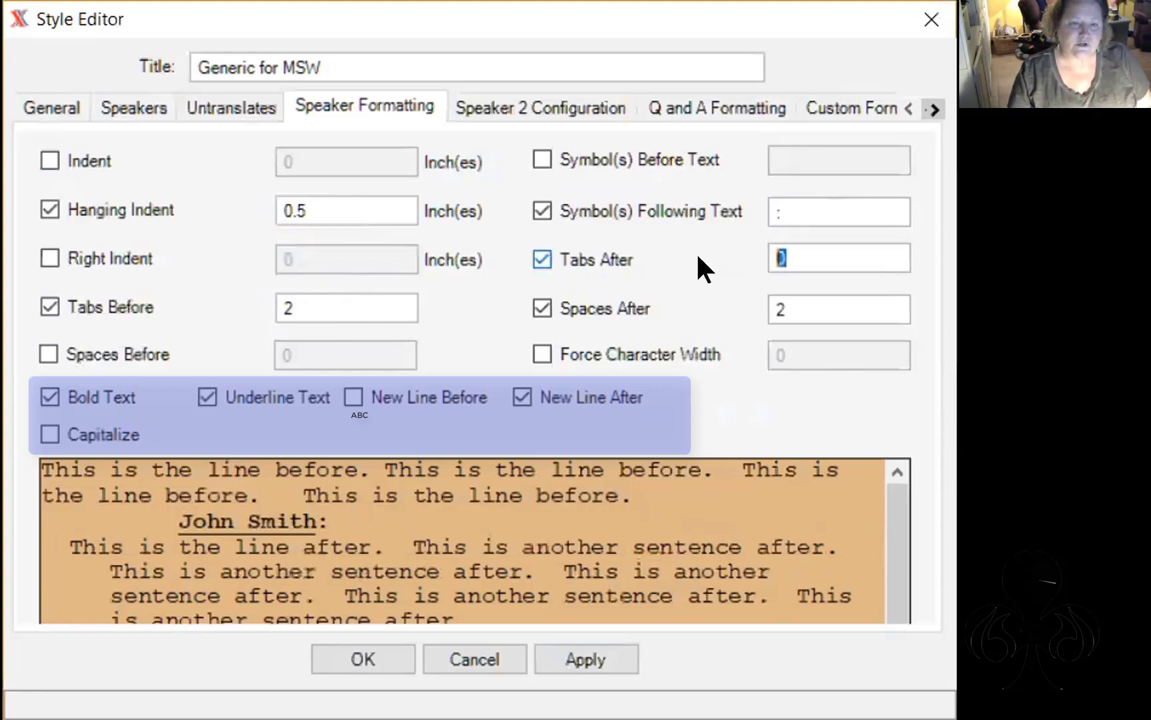
type("2")
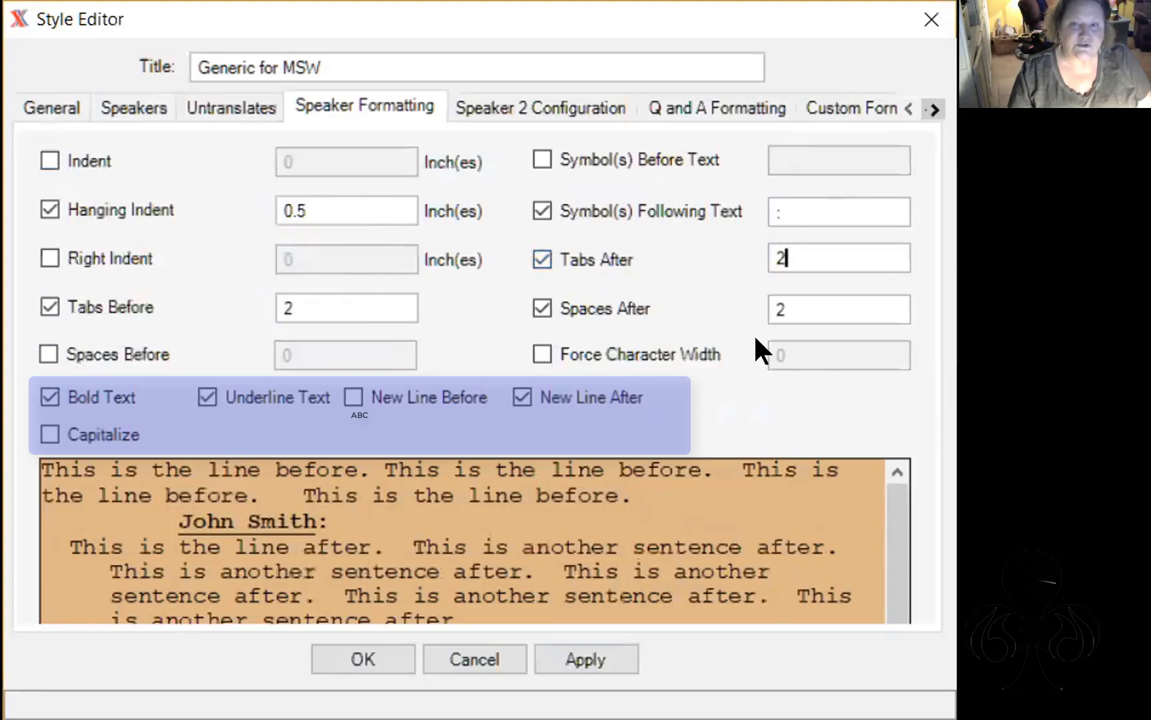
left_click(608, 659)
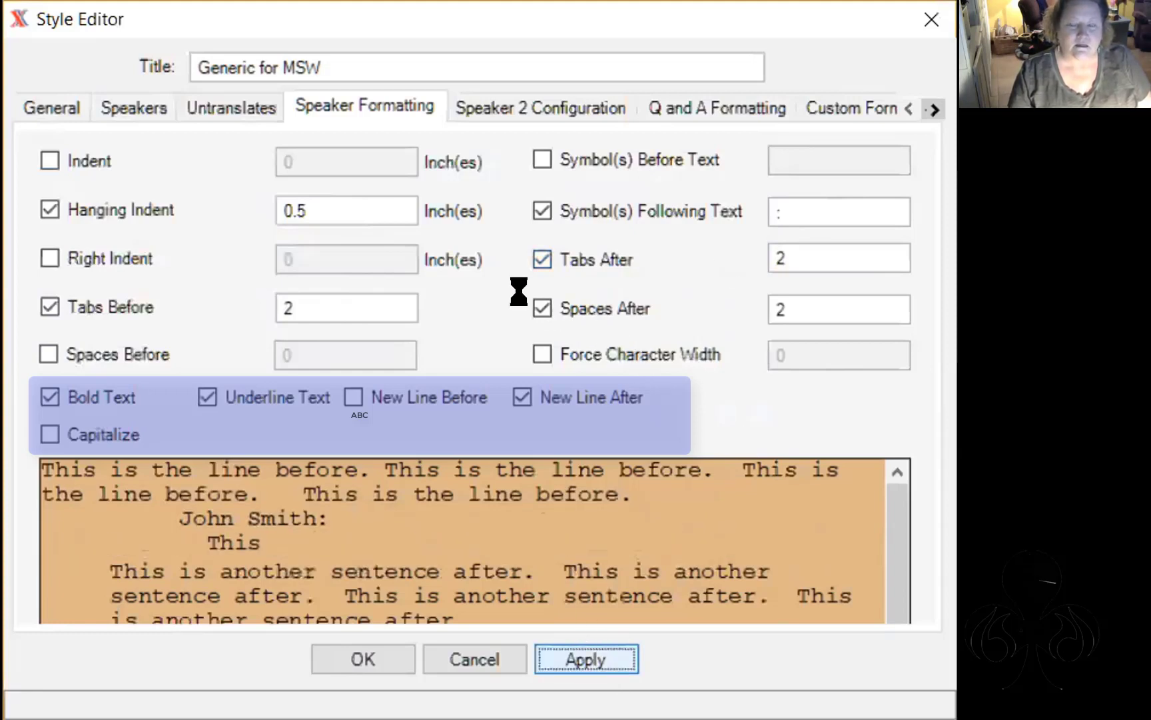
left_click(543, 308)
left_click(563, 656)
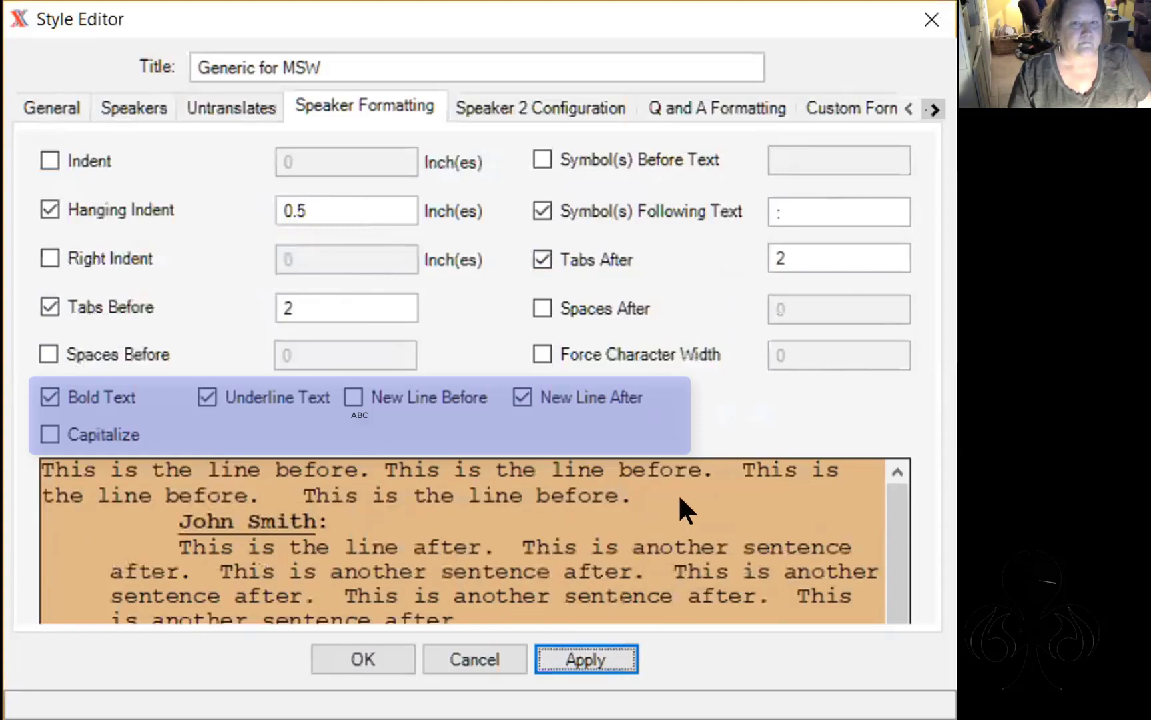
Try Capitalize for the speaker, applying it to the preview, and turn it back off
left_click(50, 434)
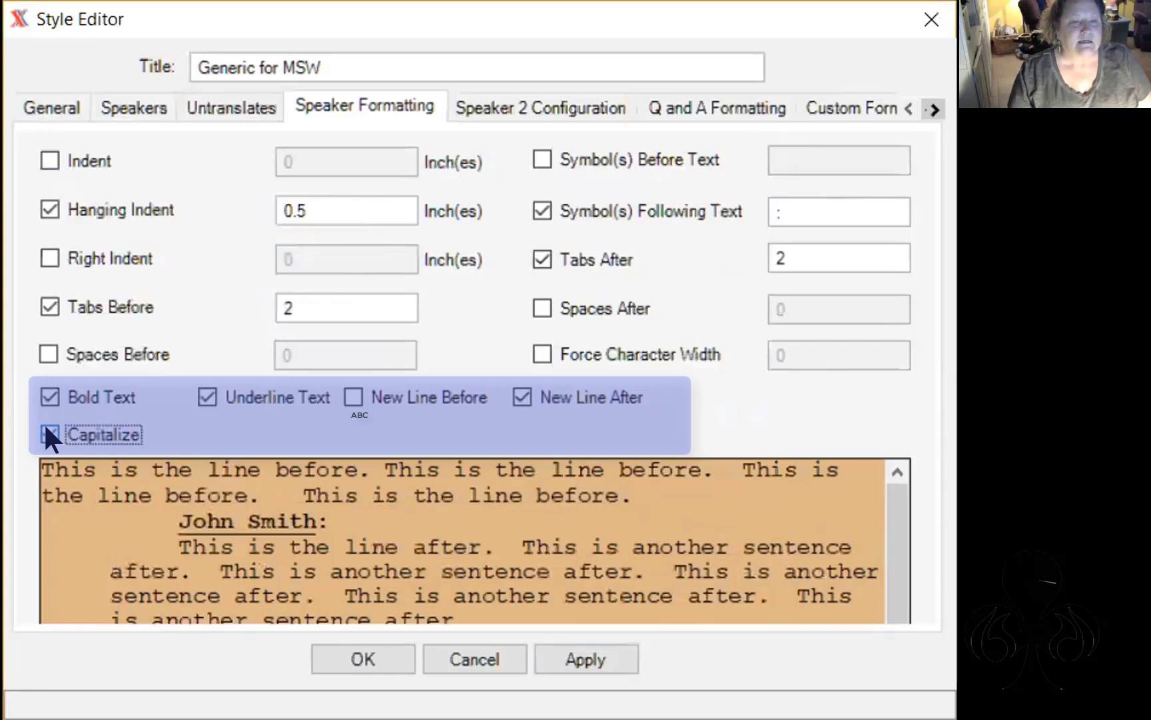
left_click(613, 657)
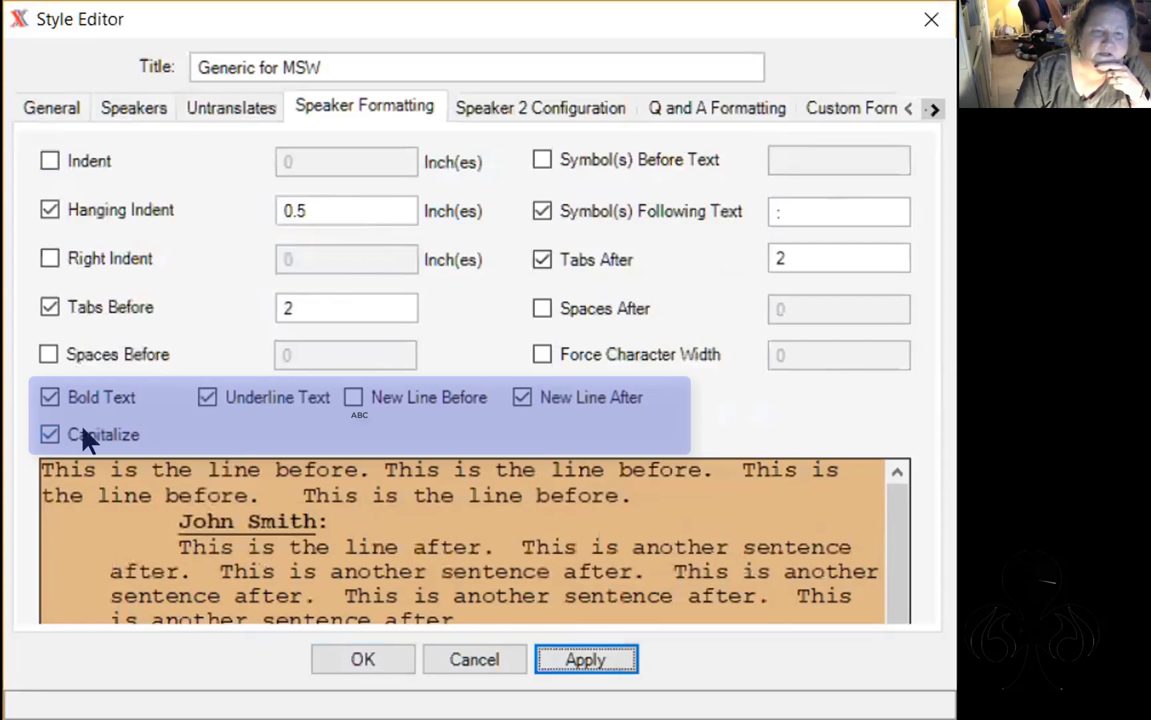
left_click(46, 429)
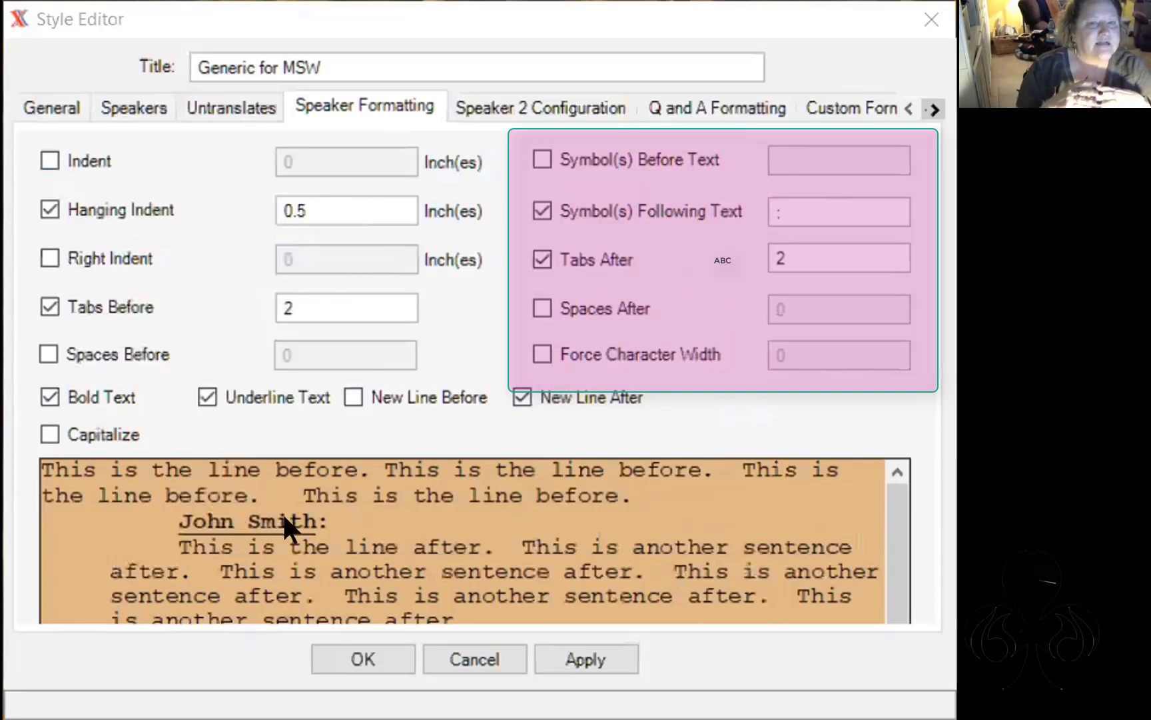
Try Capitalize All With Exceptions in the style's general settings and turn it back off
left_click(55, 106)
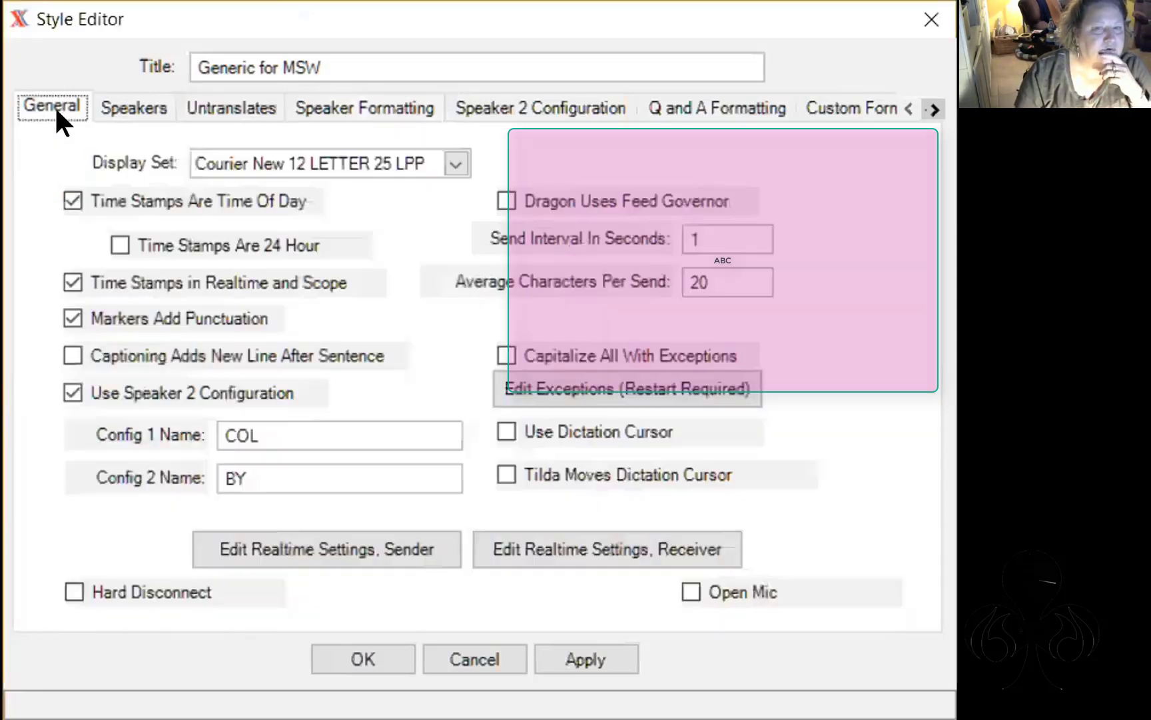
left_click(503, 353)
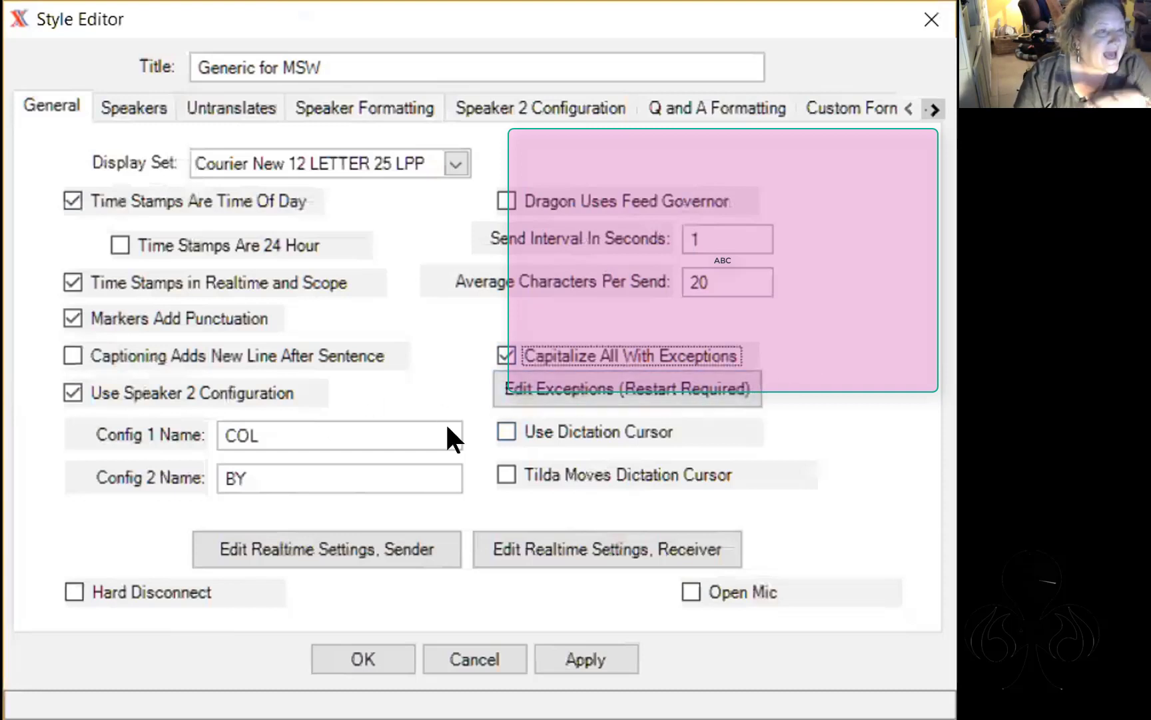
left_click(500, 351)
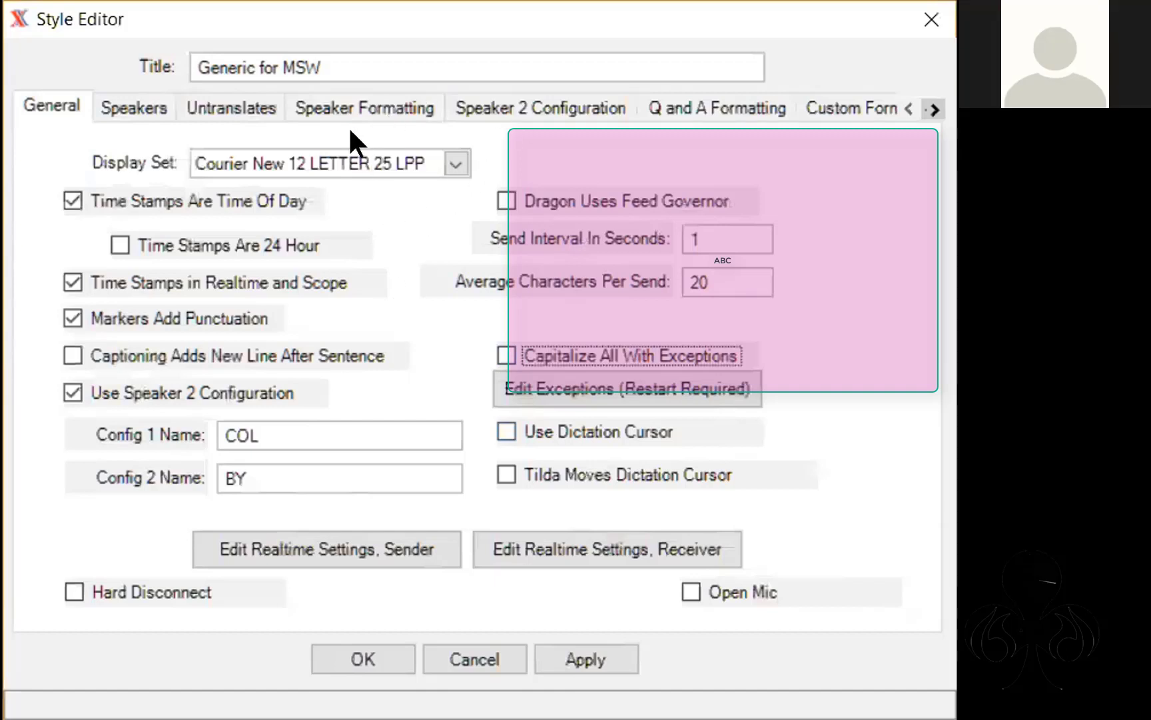
Glance at the Speaker 2 configuration, return to the speaker formatting, and turn off New Line After and apply
left_click(572, 100)
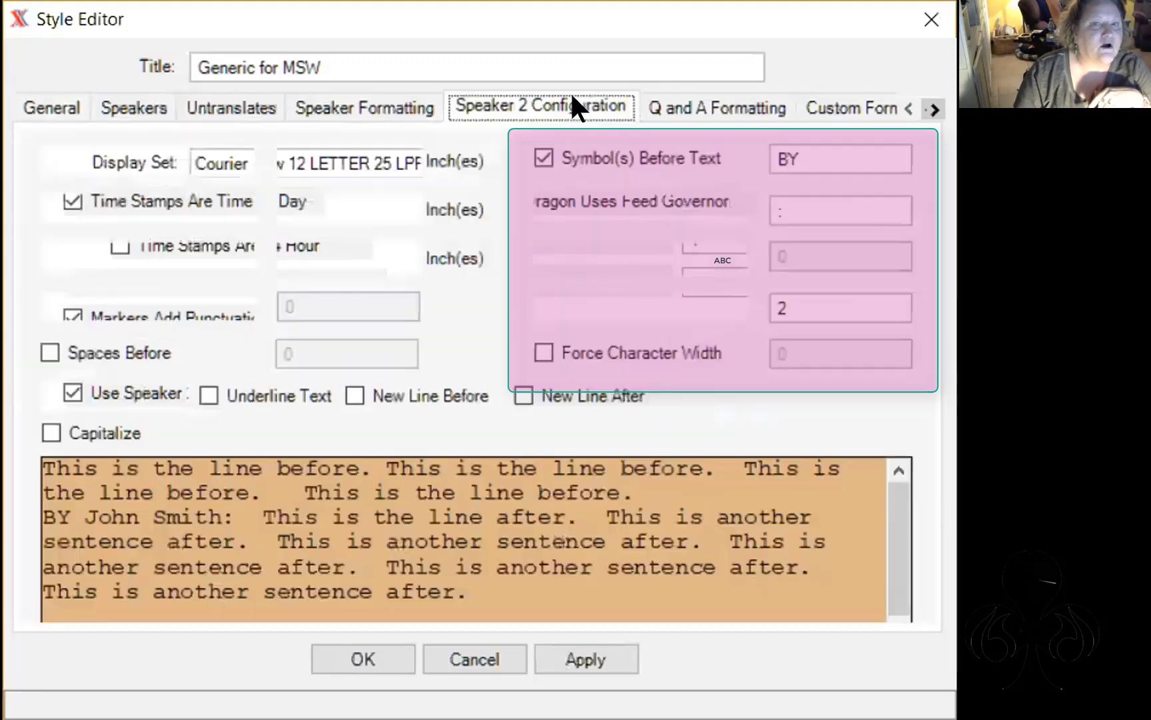
left_click(343, 107)
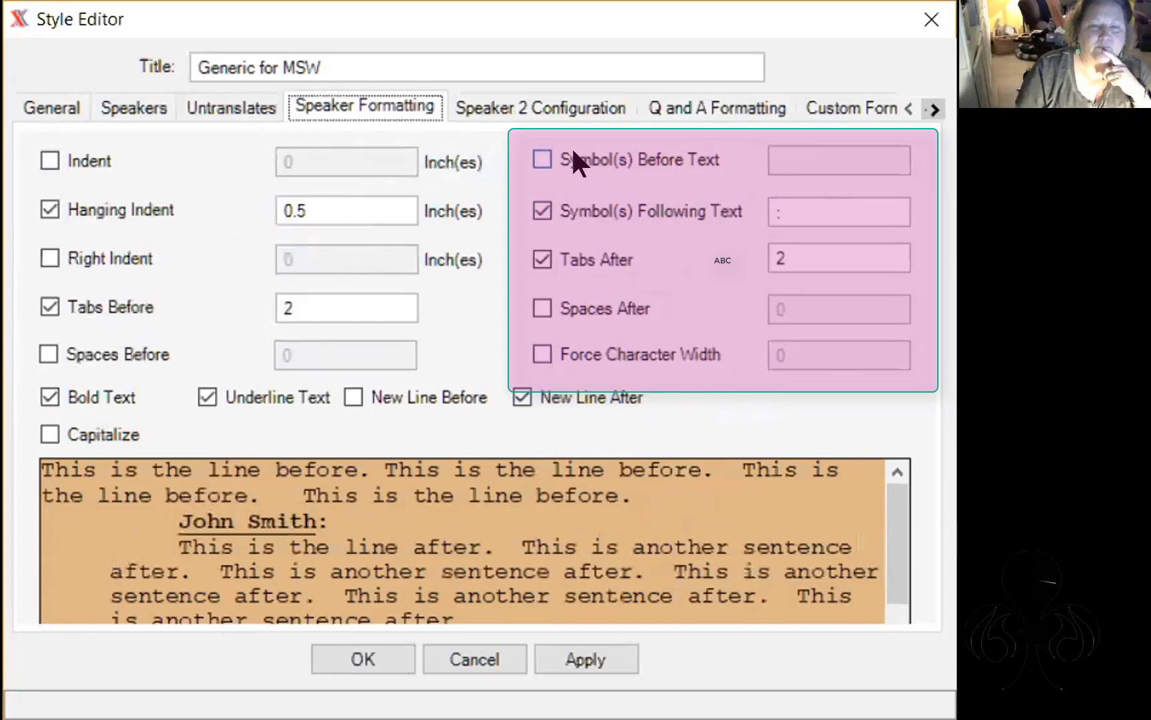
left_click(787, 200)
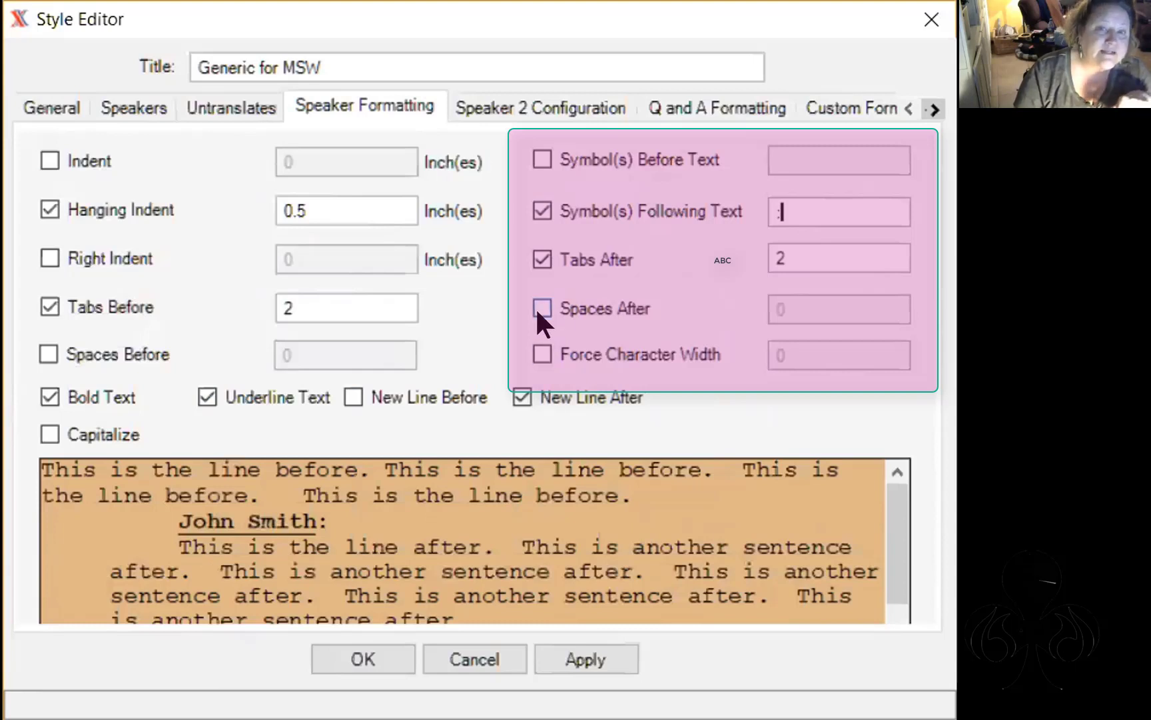
left_click(518, 395)
left_click(577, 657)
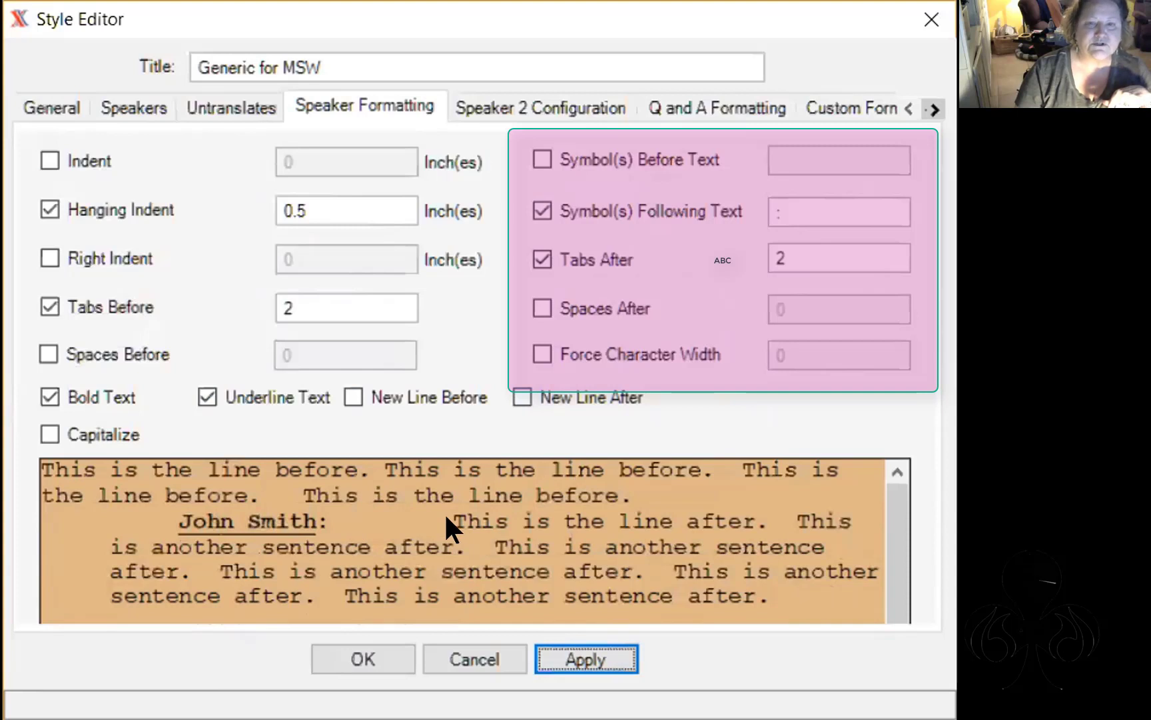
Replace Tabs After with Spaces After set to 2 for the speaker and apply the change
left_click(536, 251)
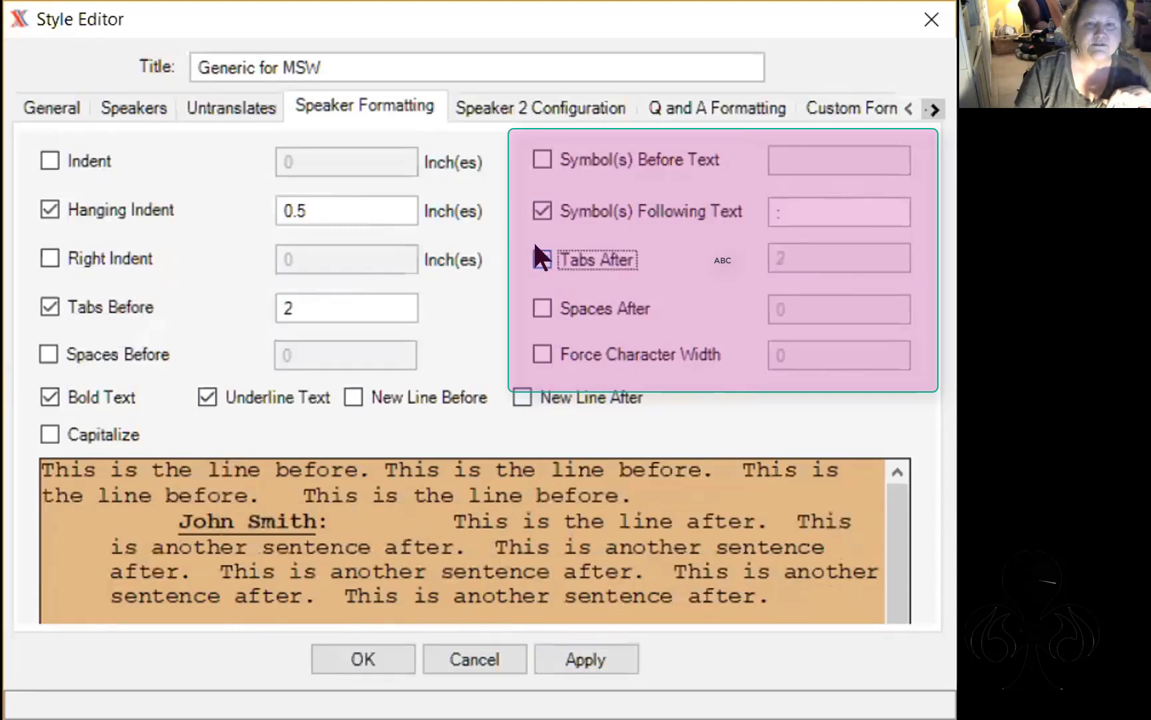
left_click(537, 306)
left_click_drag(817, 313, 586, 294)
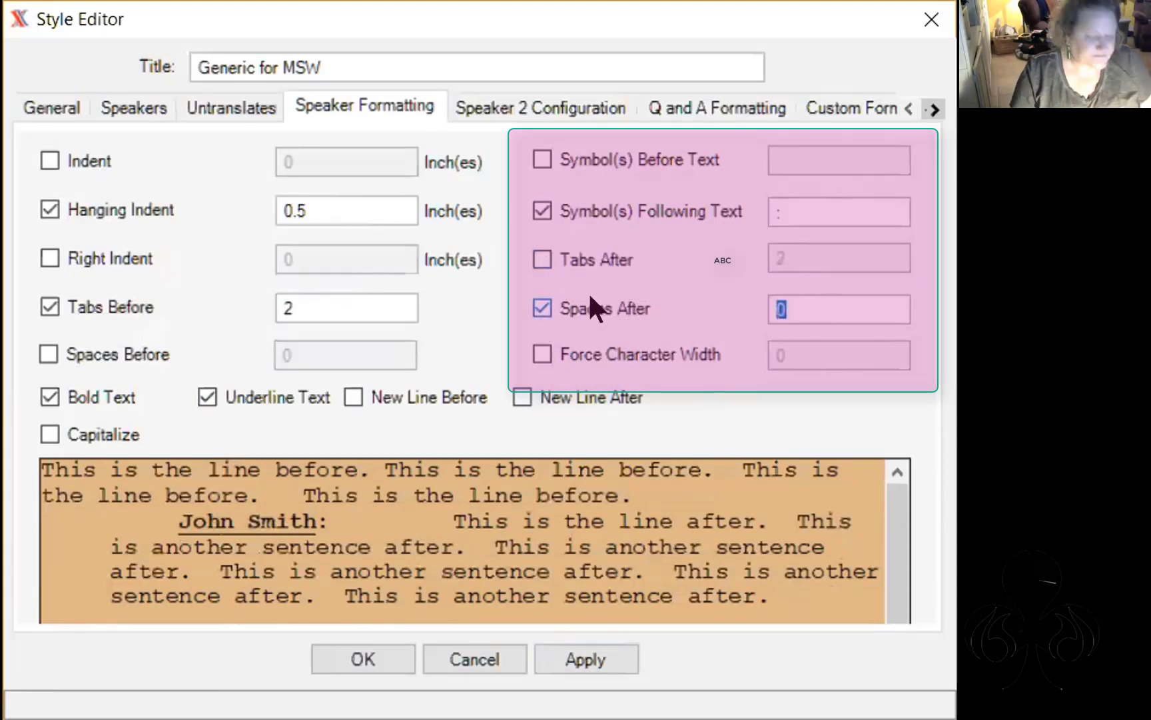
type("2")
left_click(589, 658)
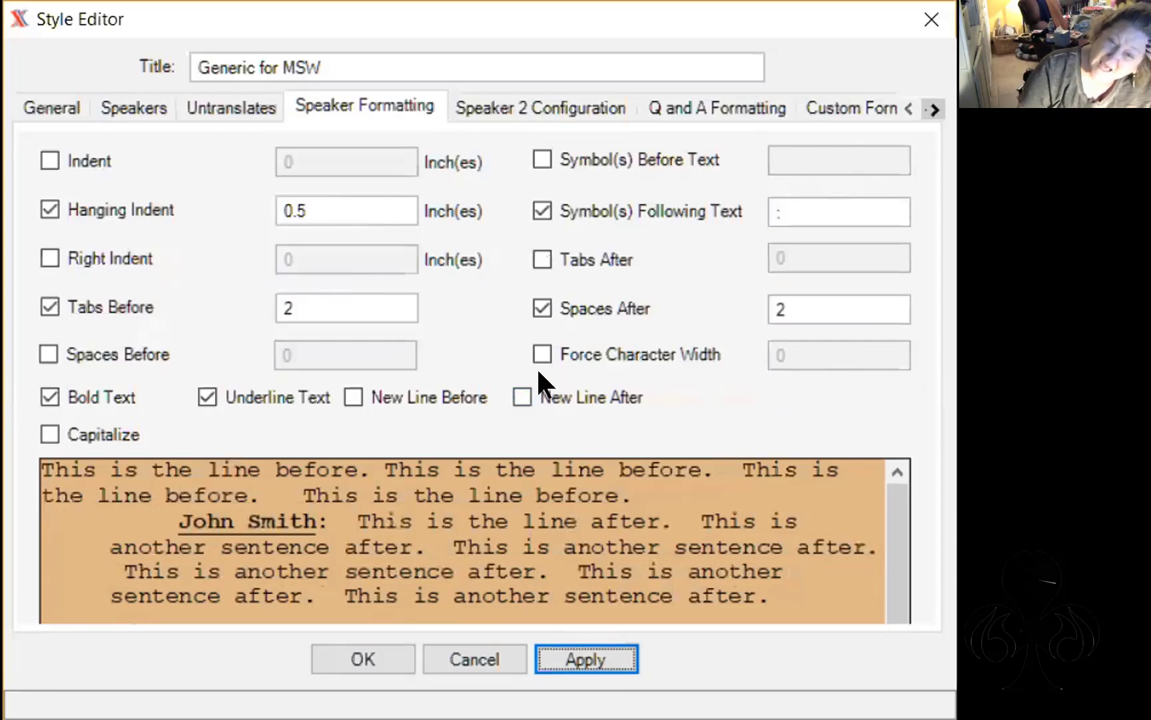
Try EXAMINATION BY as the Speaker 2 symbols before text, applying it, and set them back to BY and apply
left_click(501, 107)
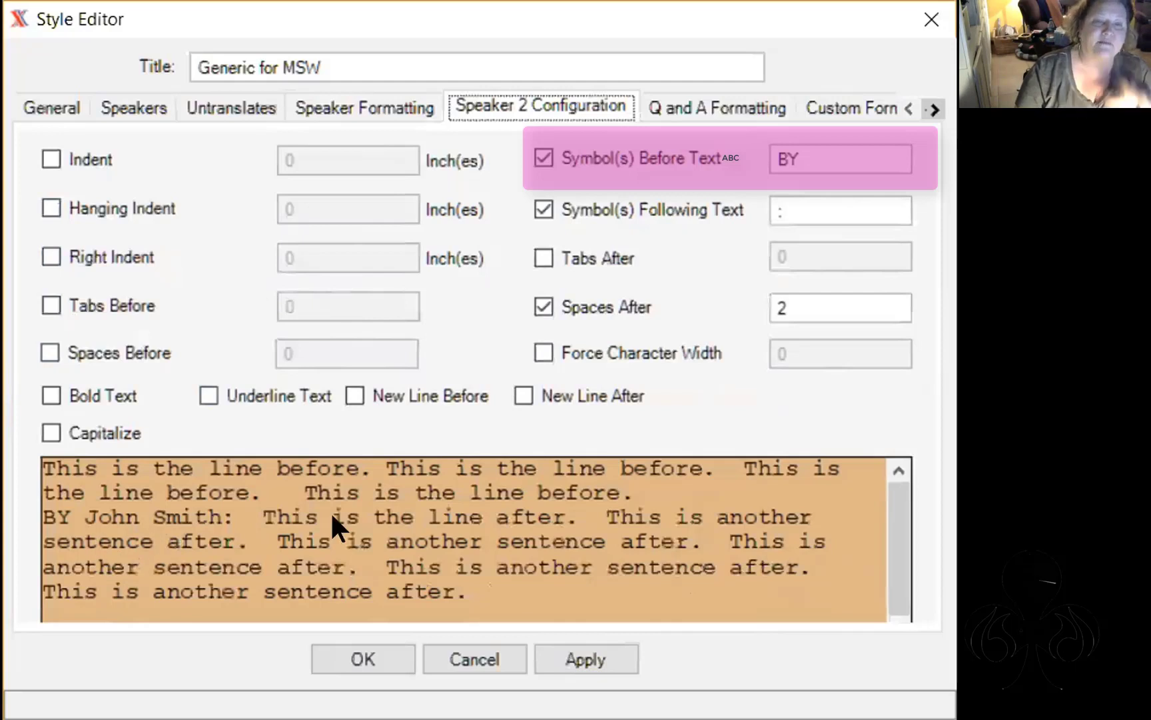
left_click(774, 159)
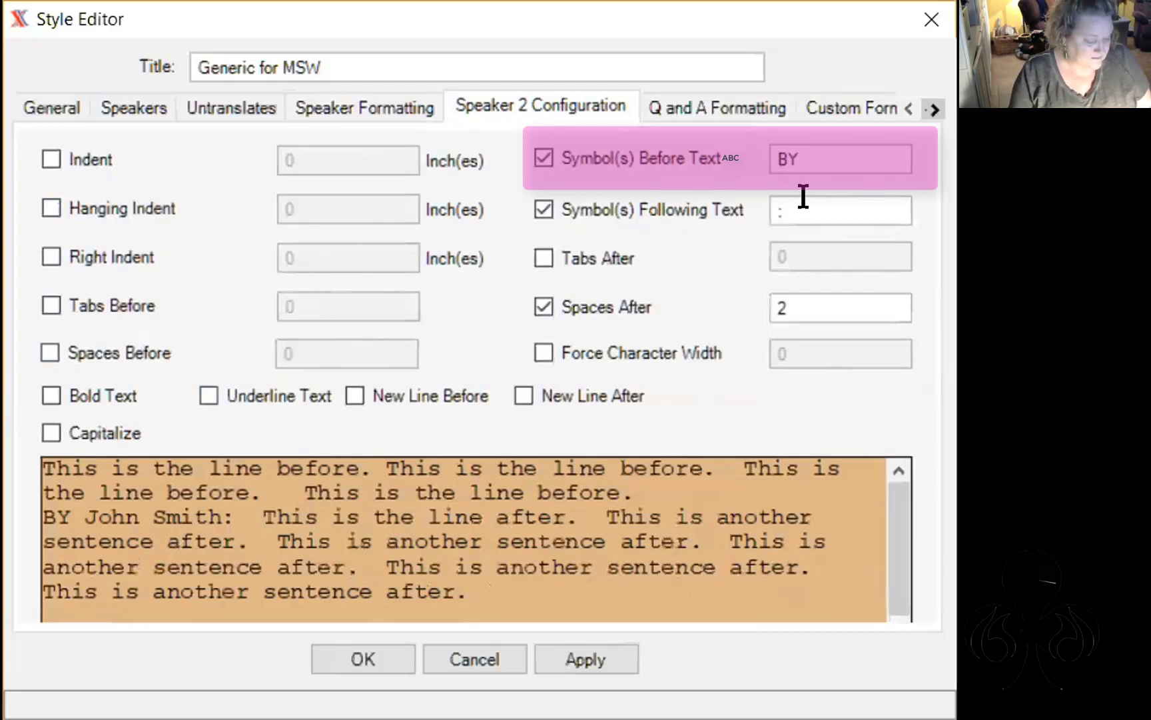
type("EXAMINATION")
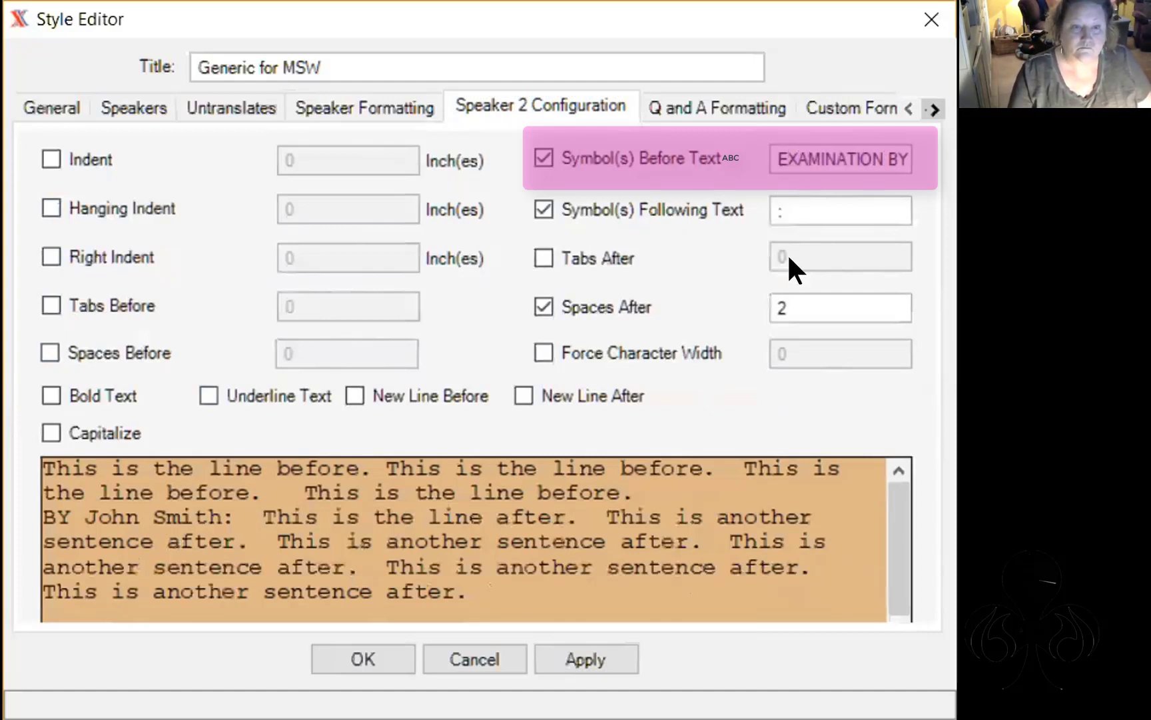
left_click(610, 658)
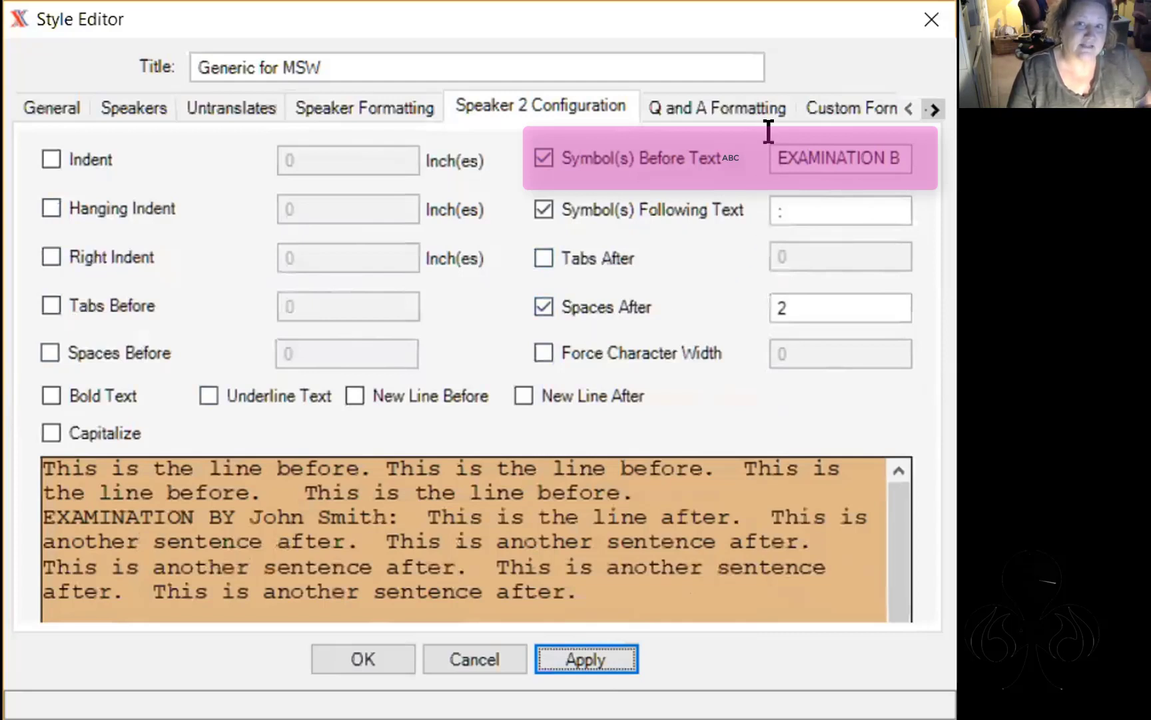
left_click_drag(877, 145, 650, 151)
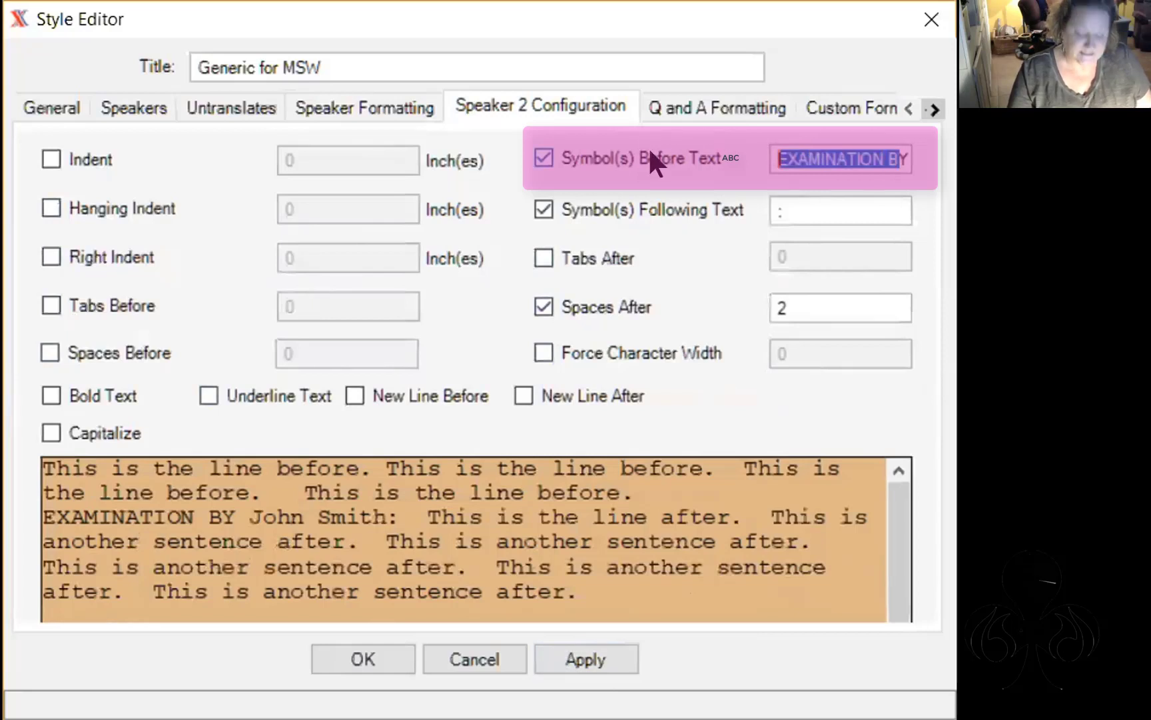
type("bY")
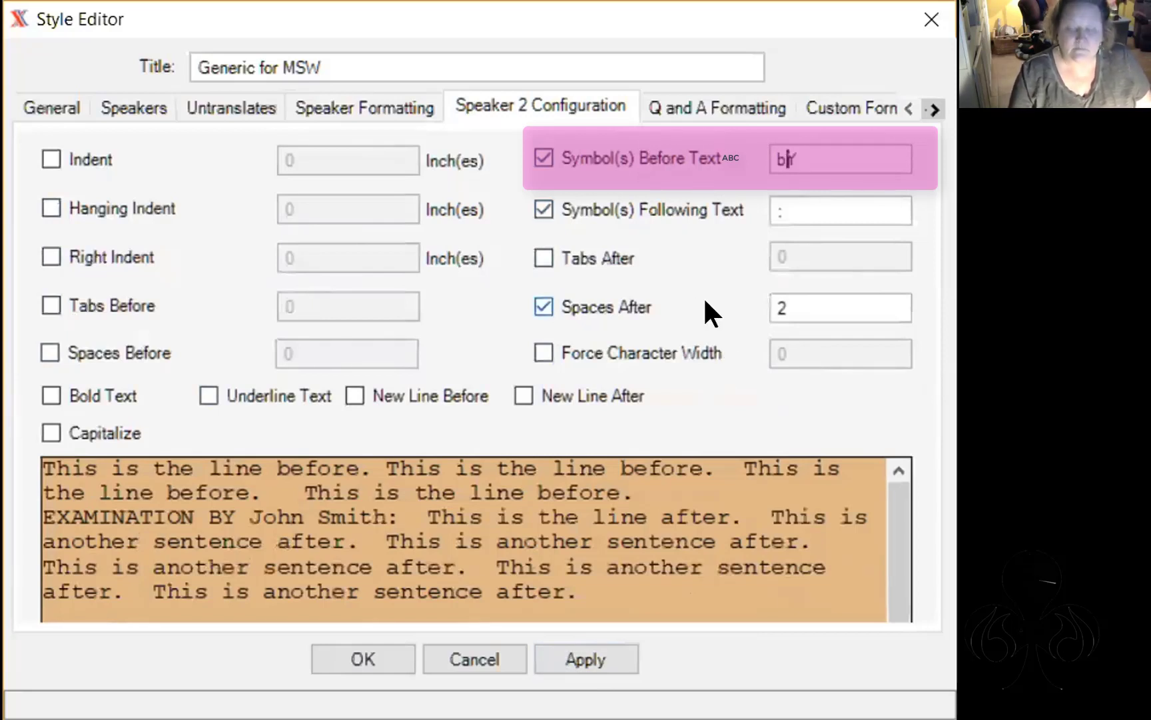
key("BackSpace")
type("B")
left_click(595, 660)
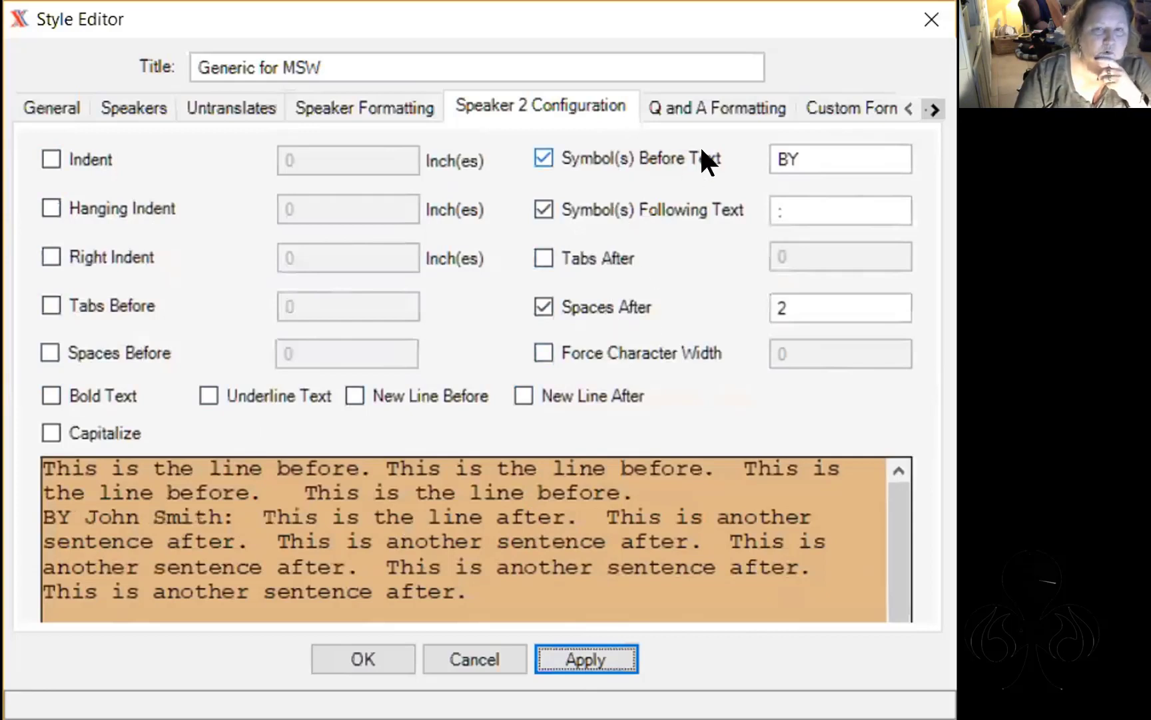
Try Number Questions in the Q and A formatting, applying it to the preview, and turn it back off and apply
left_click(705, 111)
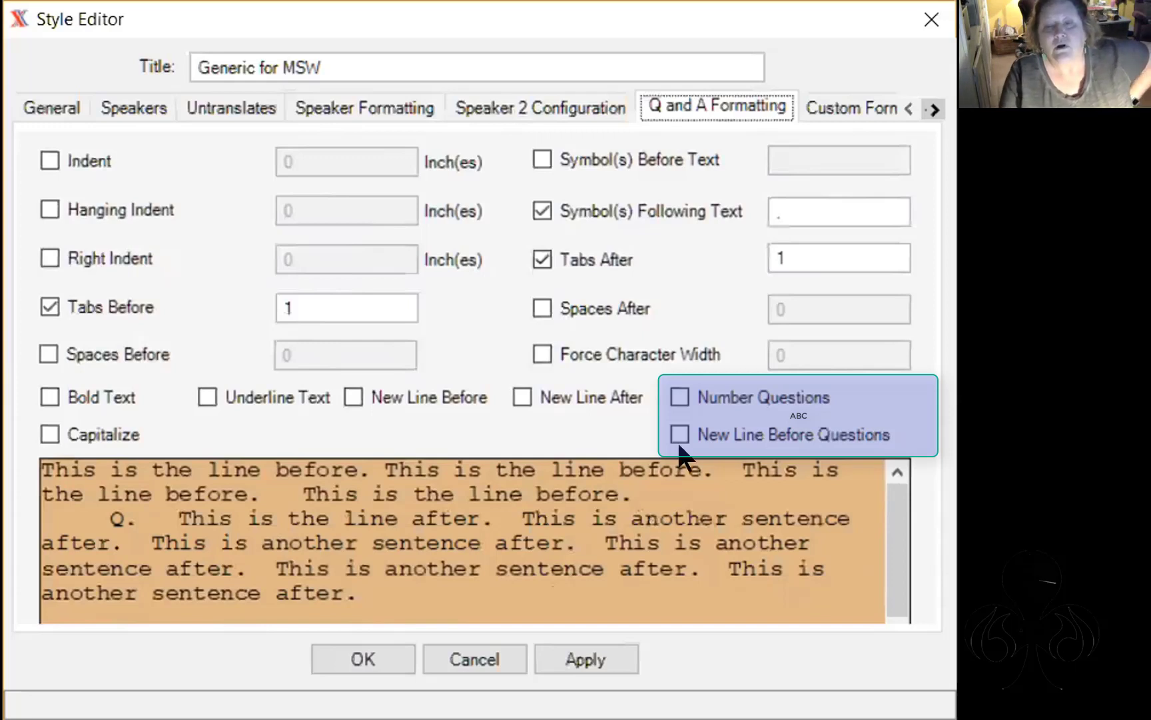
left_click(679, 397)
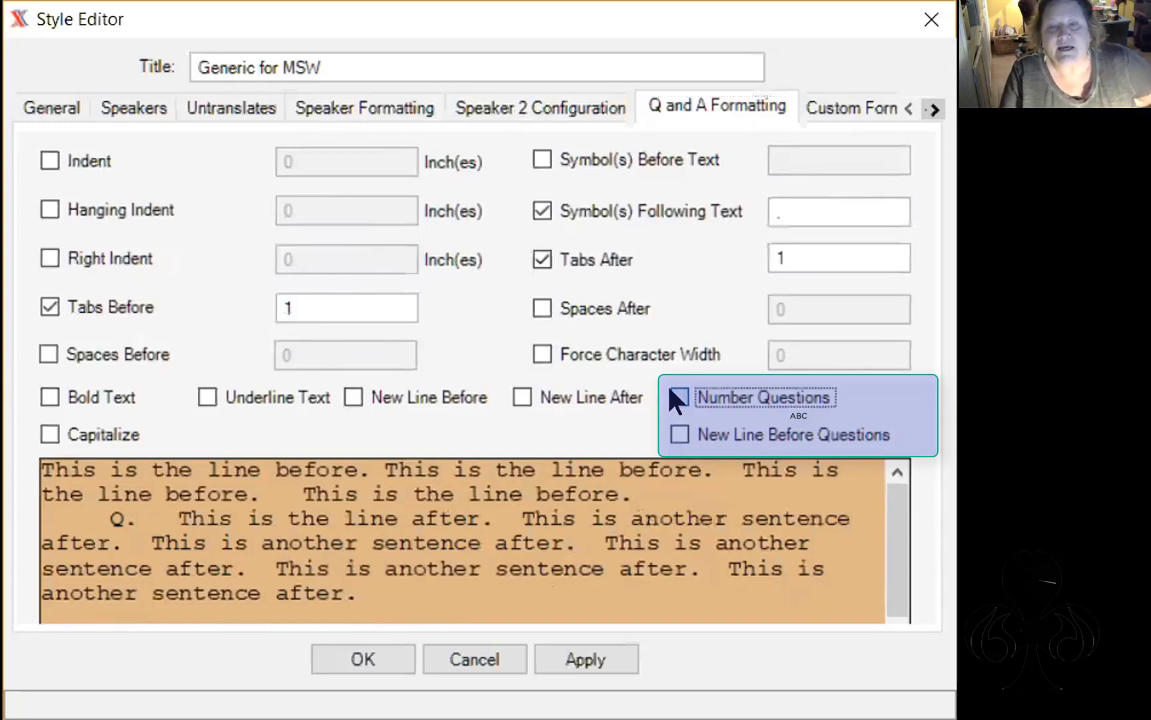
left_click(588, 657)
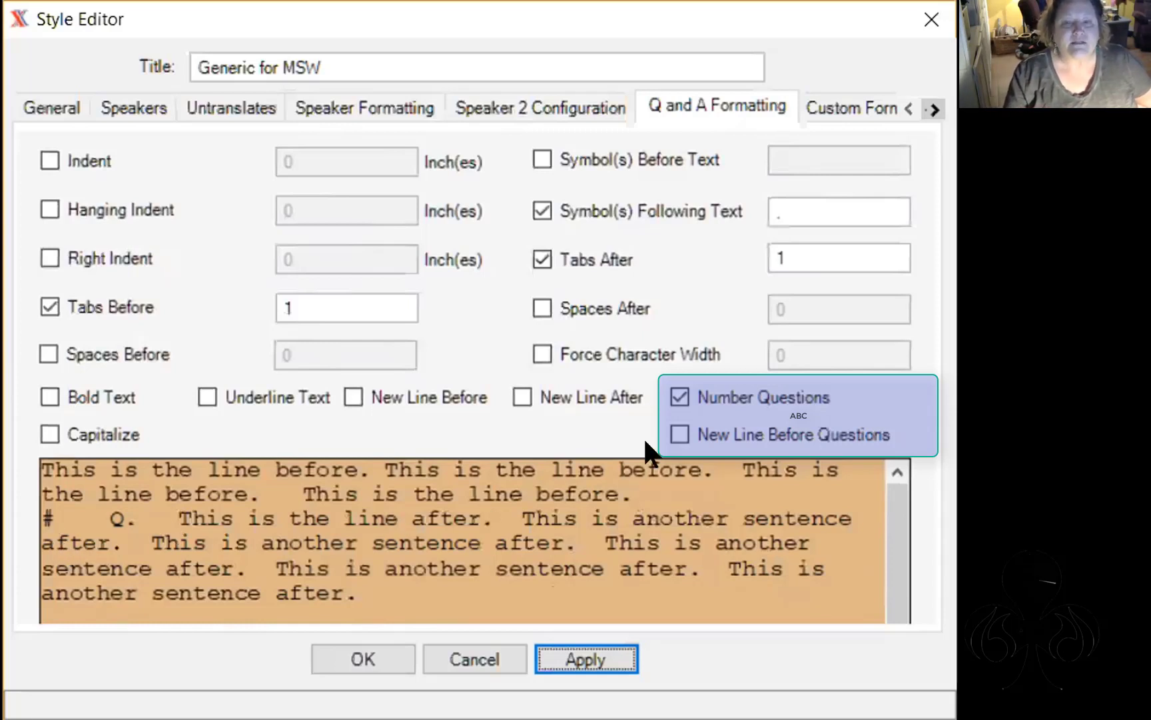
left_click(670, 391)
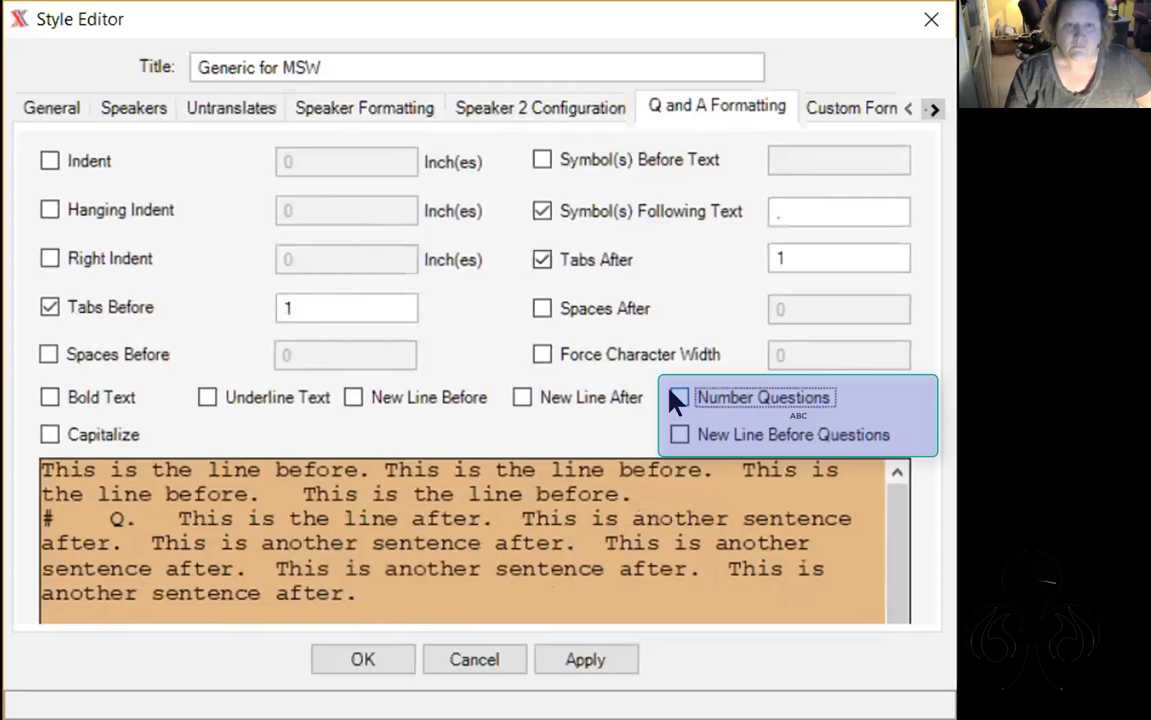
left_click(560, 660)
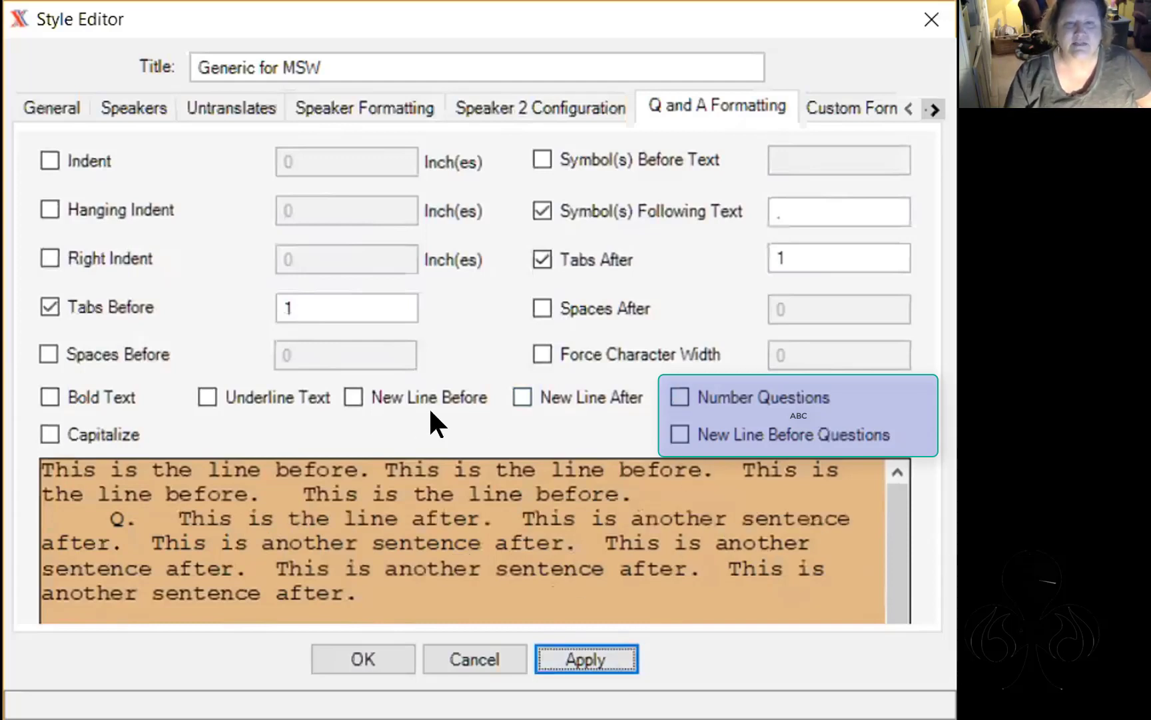
Try New Line Before Questions in the Q and A preview, applying it on and off, and leave it off
left_click(680, 434)
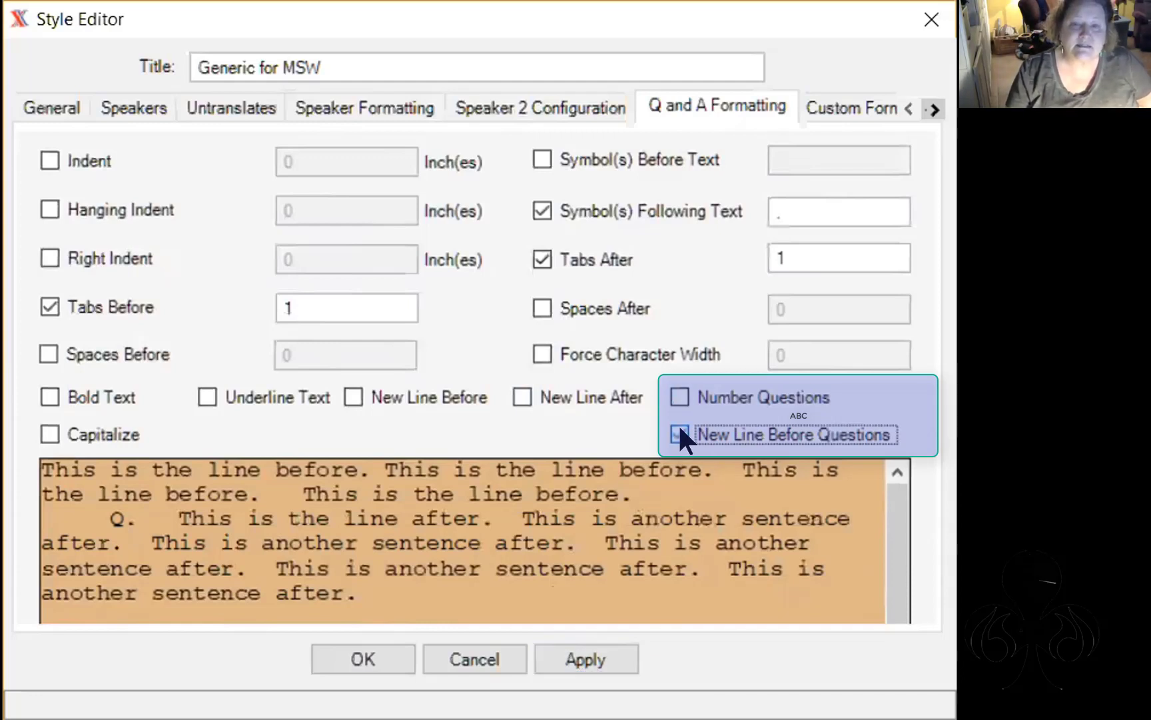
left_click(586, 657)
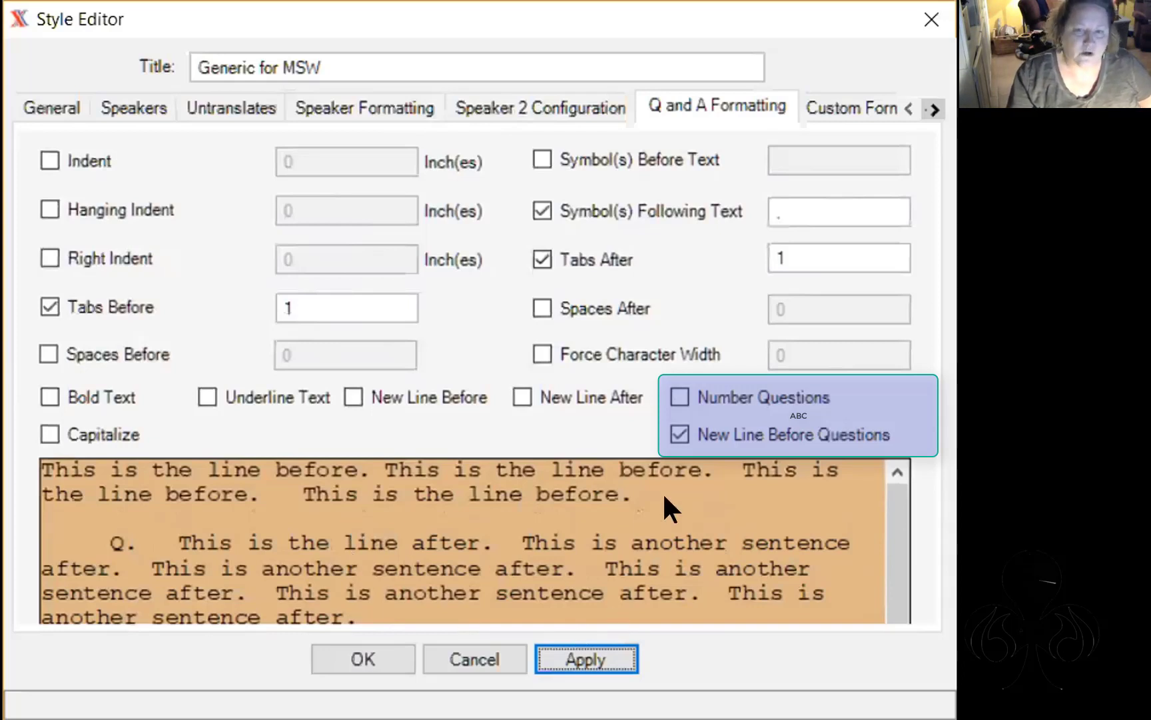
left_click(668, 430)
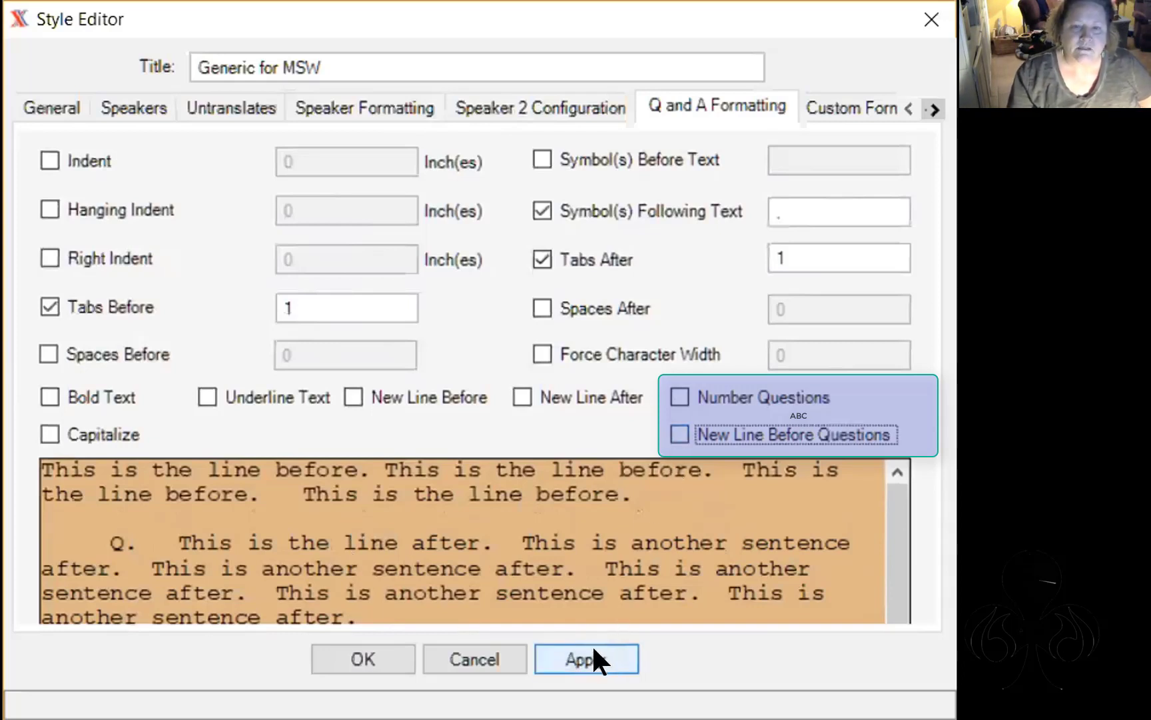
left_click(591, 648)
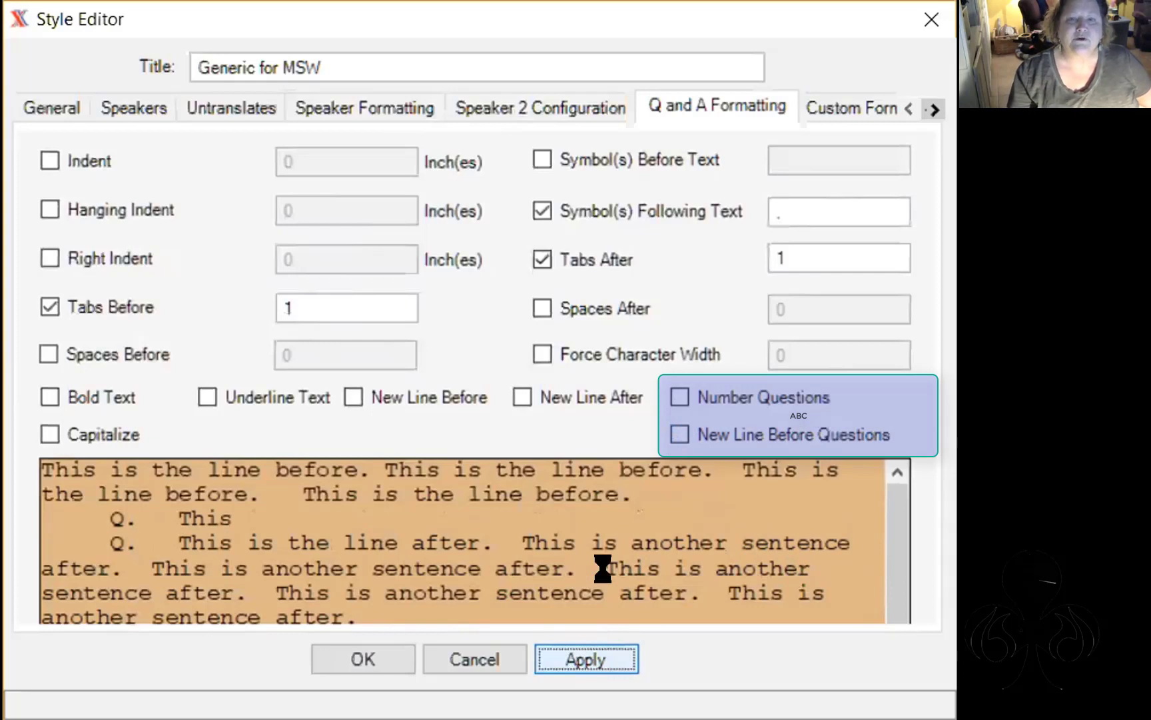
Open the style's custom formatting settings and bring the remaining setting categories into reach
left_click(833, 106)
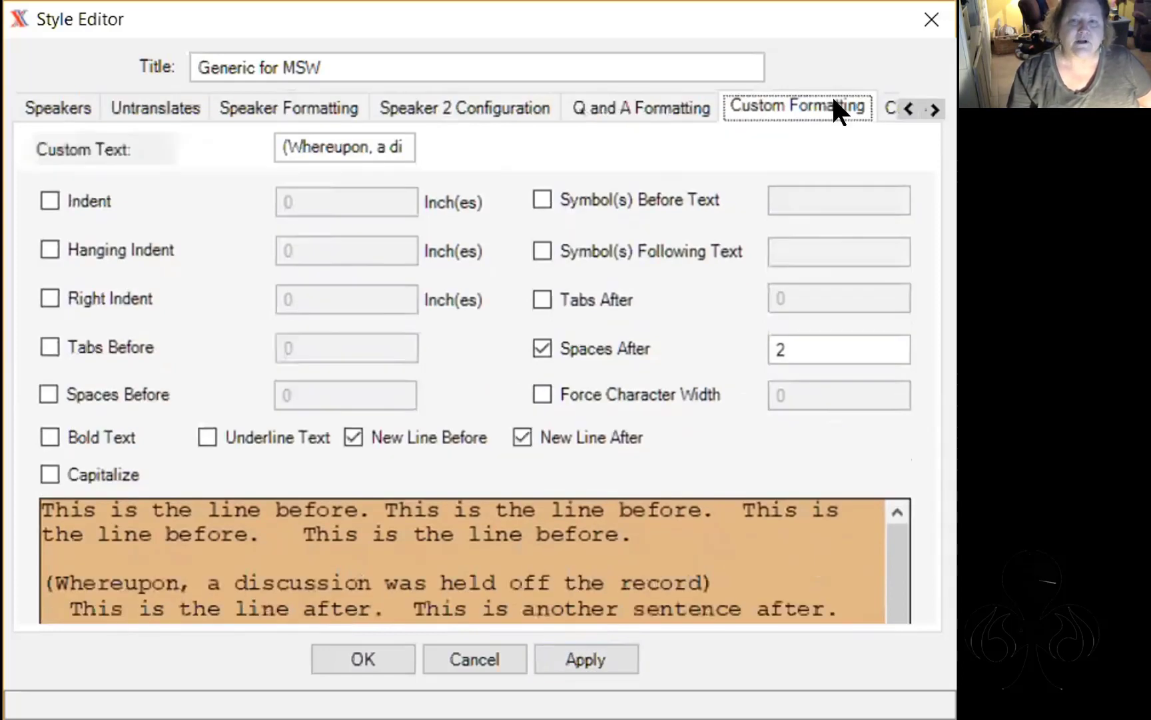
left_click(930, 110)
left_click(930, 110)
left_click(930, 110)
left_click(930, 110)
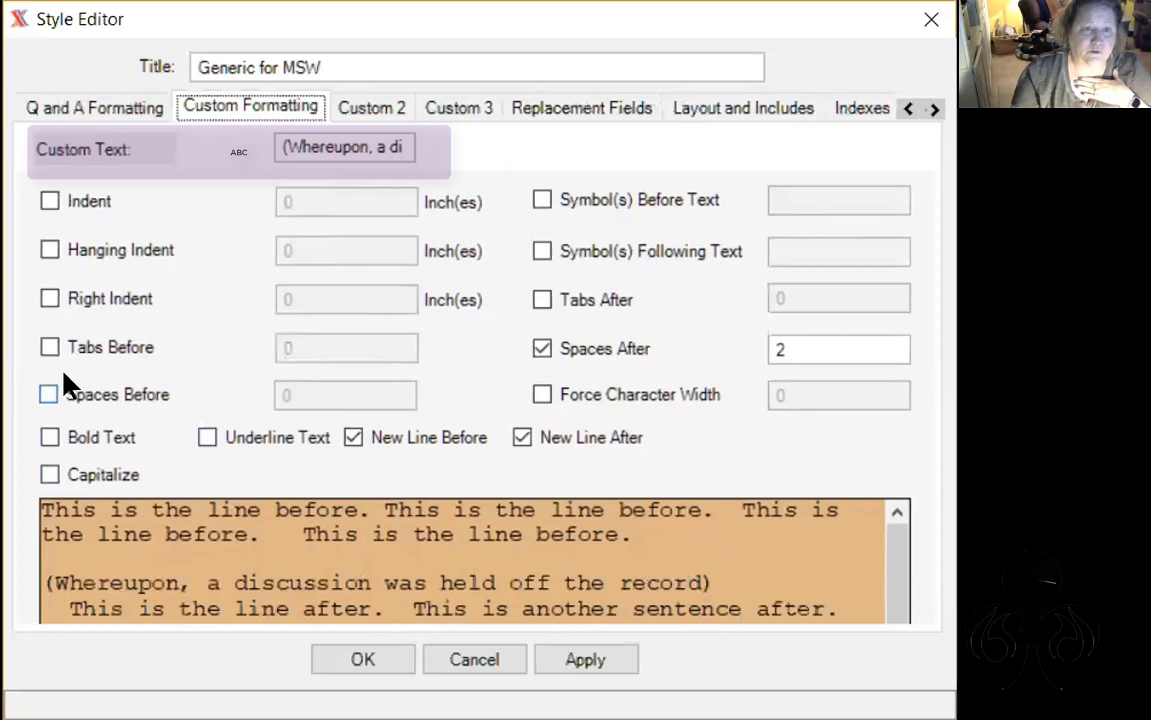
Try Tabs Before set to 3 for the custom text, apply it to the preview, and turn Tabs Before back off
left_click(50, 347)
double_click(308, 342)
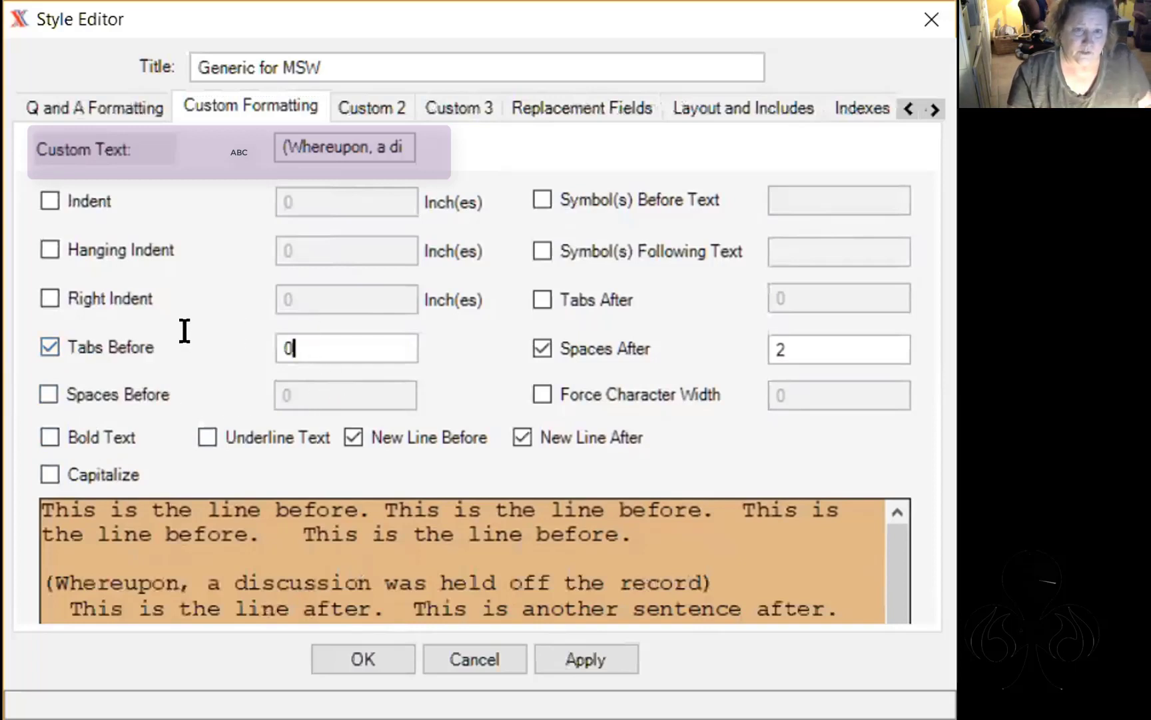
type("3")
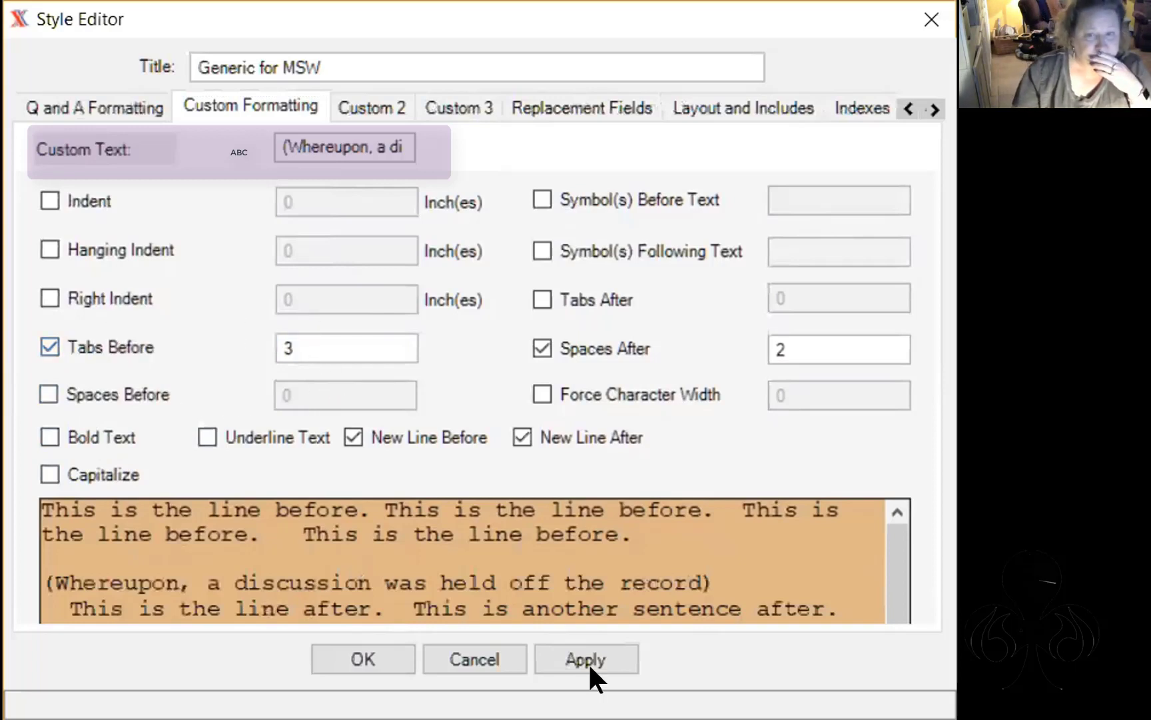
left_click(586, 659)
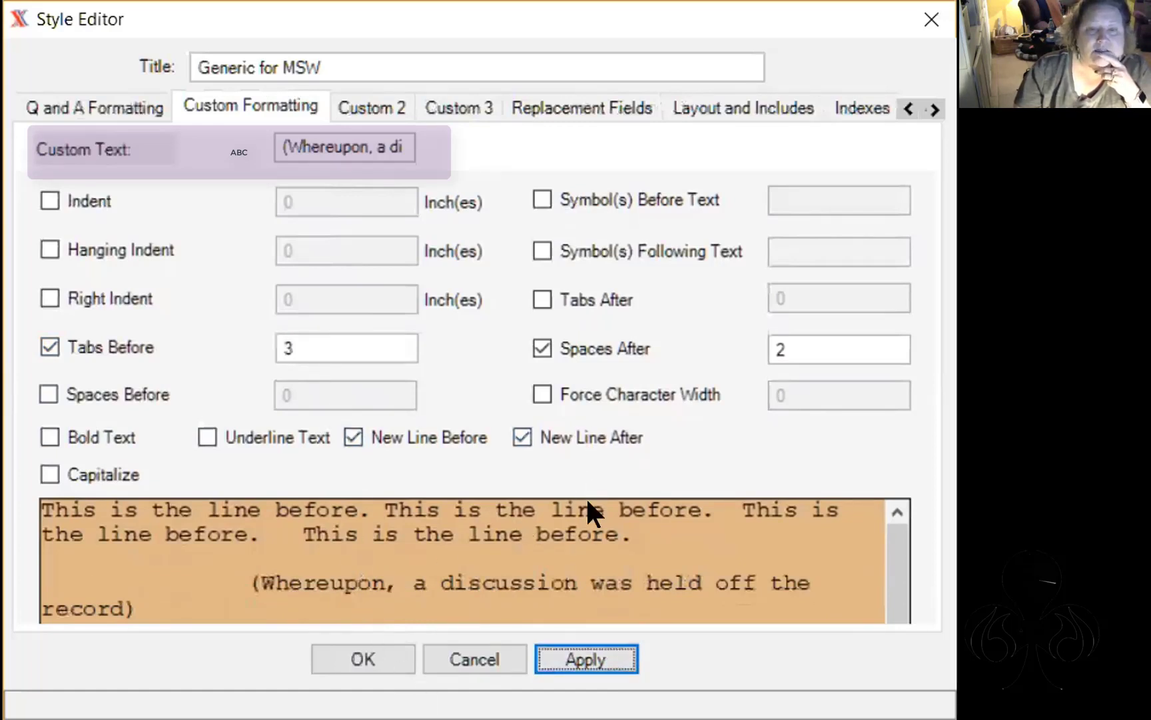
left_click(50, 347)
Turn on Indent for the custom text, set it to 1 inch, and apply the change
left_click(49, 200)
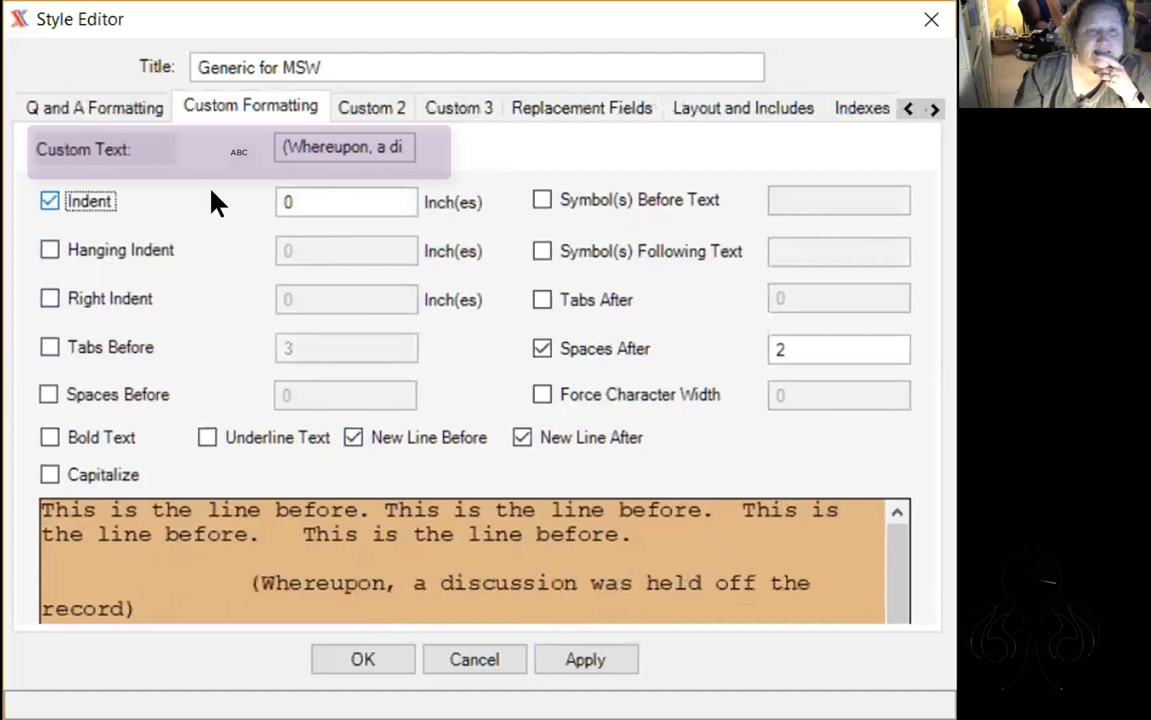
left_click(293, 195)
type("1")
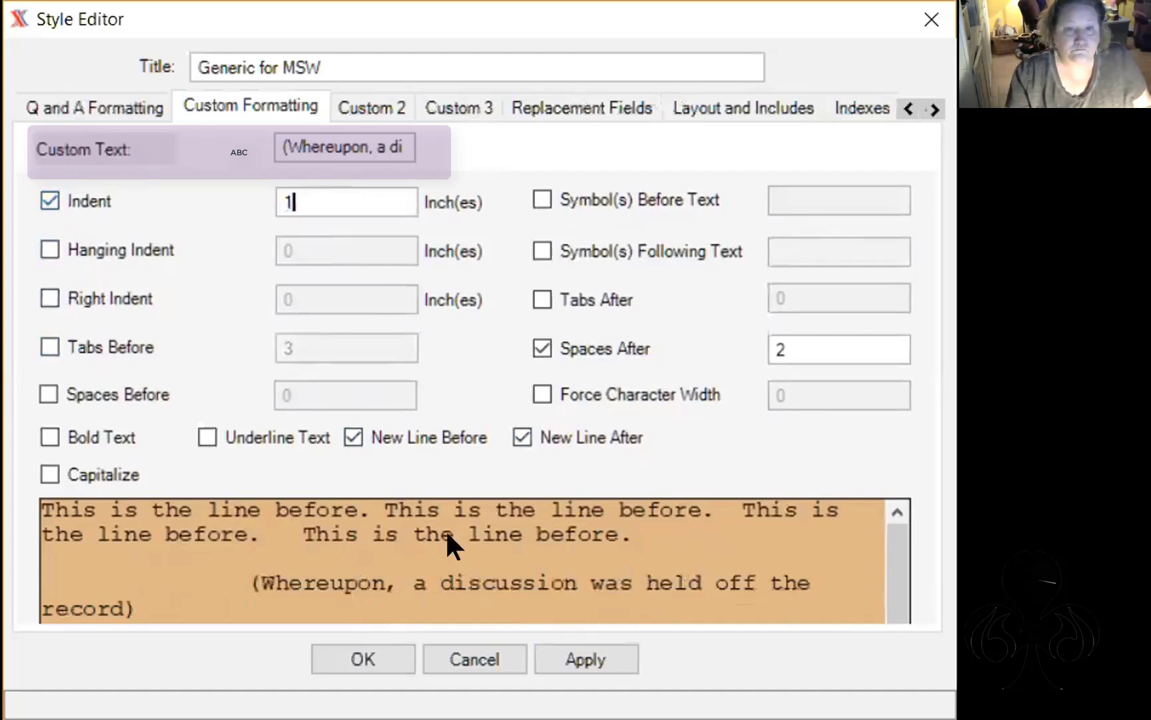
left_click(589, 659)
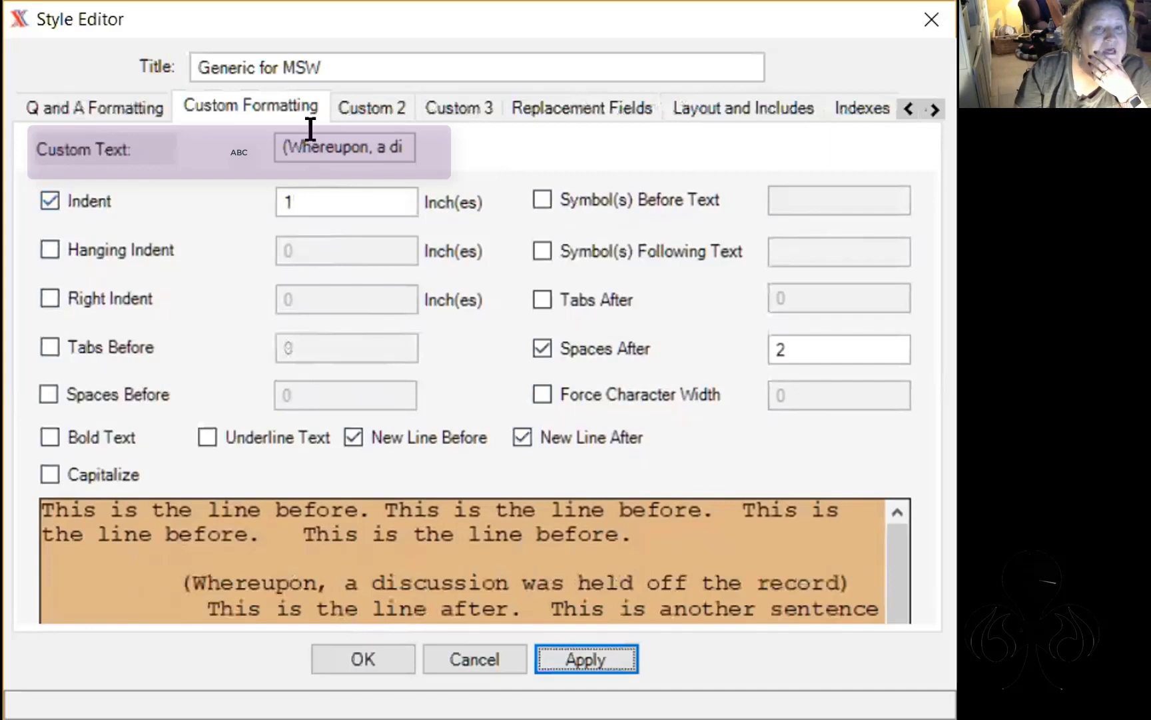
Add a period before the closing parenthesis of the Whereupon custom text and turn off New Line After, applying each change
left_click(276, 141)
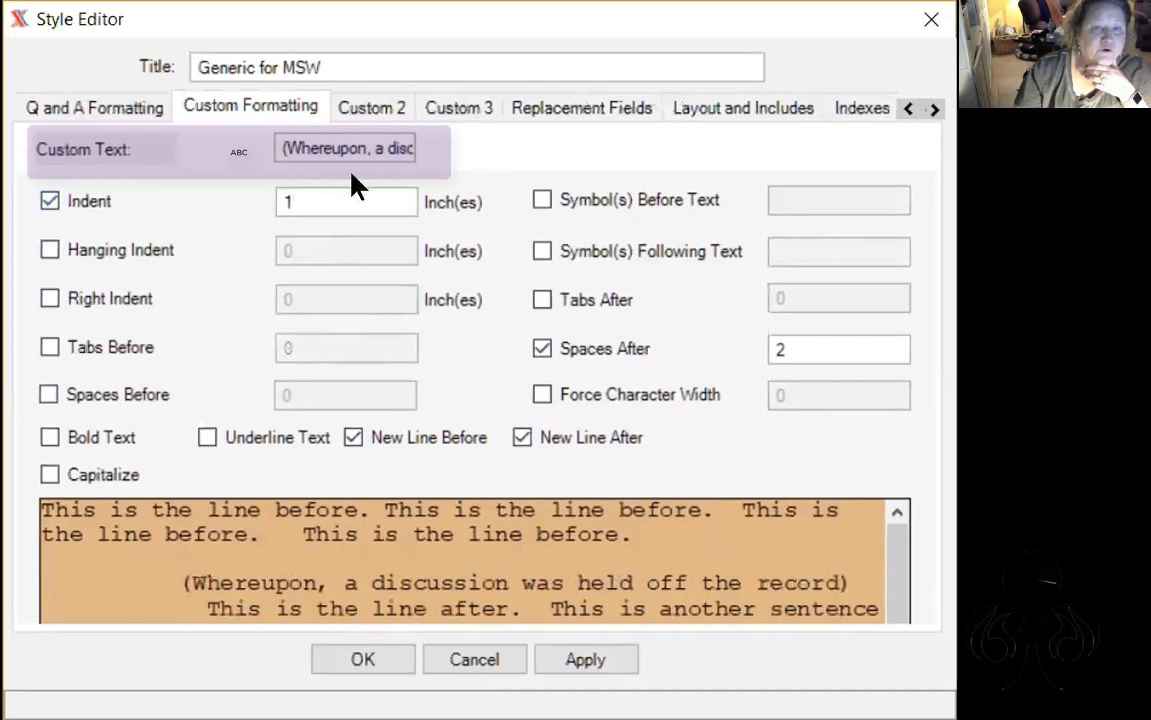
key("Right")
key("Right")
key("Right")
key("Right")
key("Right")
key("Right")
key("Right")
key("Right")
key("Right")
key("Right")
key("Right")
key("Right")
key("Right")
key("Right")
key("Right")
key("Right")
key("Right")
key("Right")
key("Right")
key("Right")
key("Right")
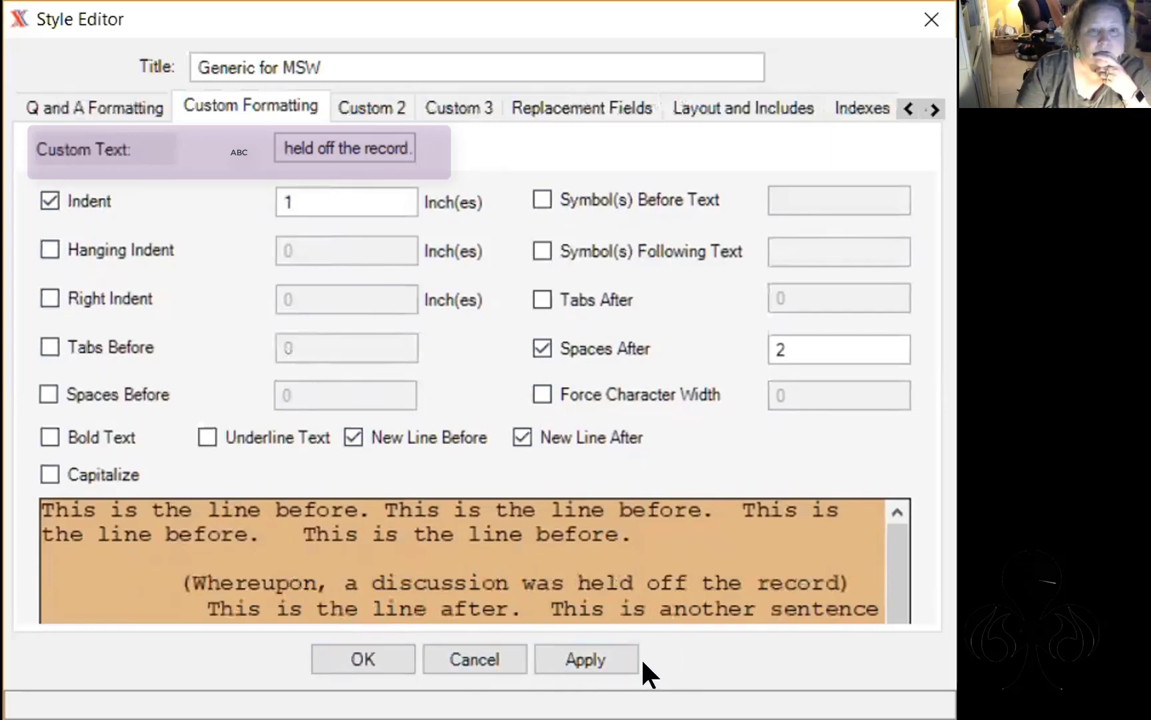
left_click(594, 658)
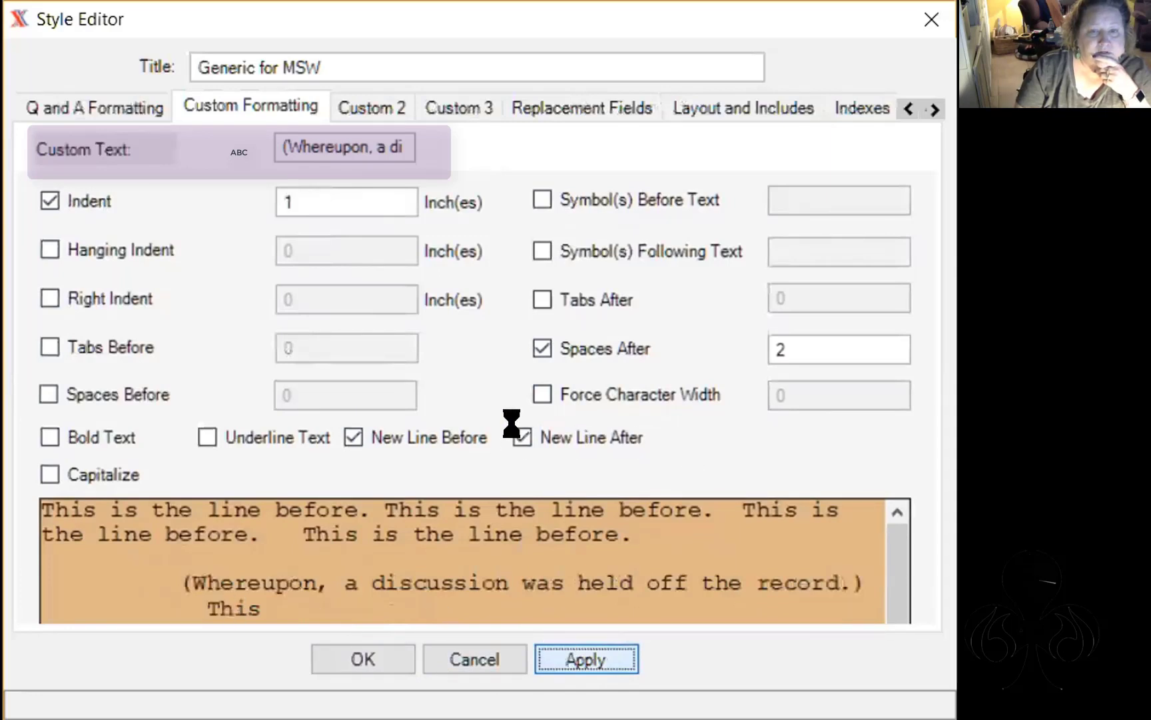
left_click(522, 438)
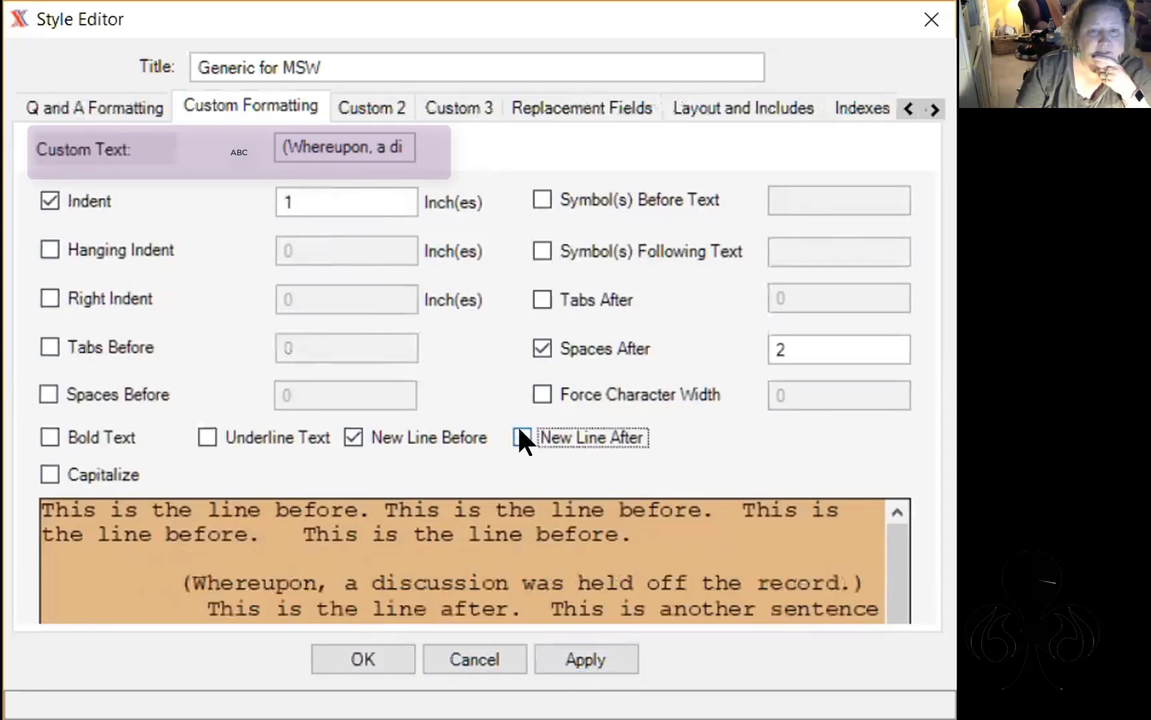
left_click(559, 656)
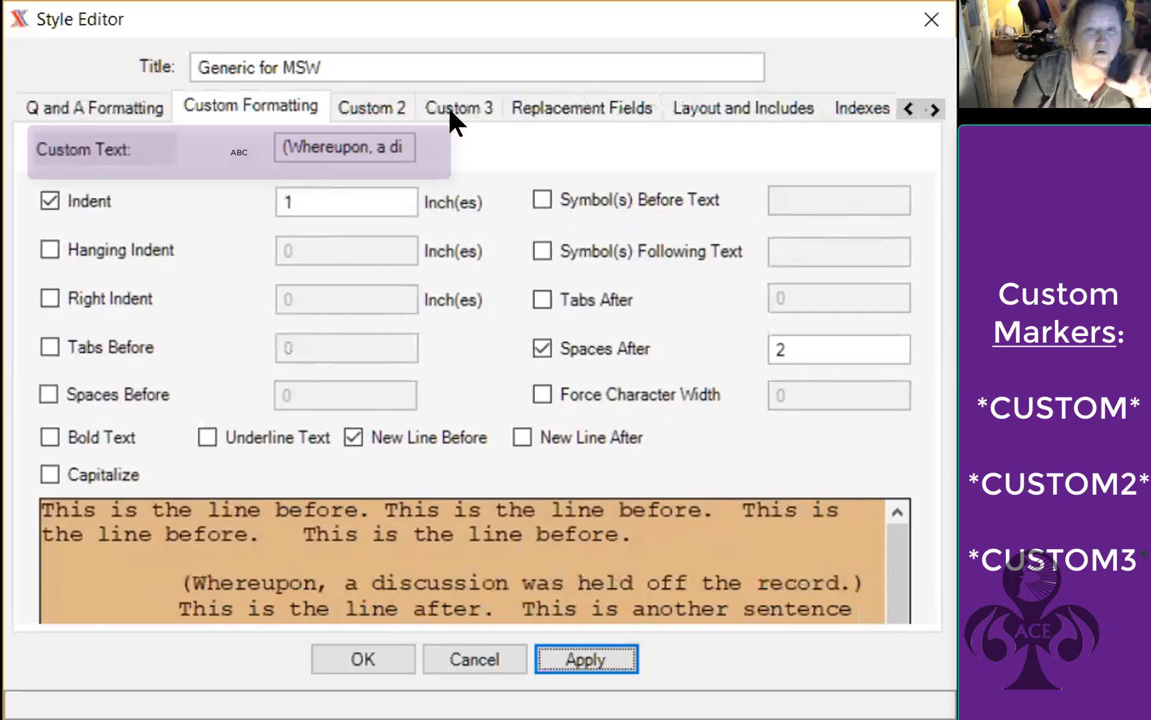
Examine the Custom 2 and Custom 3 settings and return to the first custom formatting settings
left_click(389, 103)
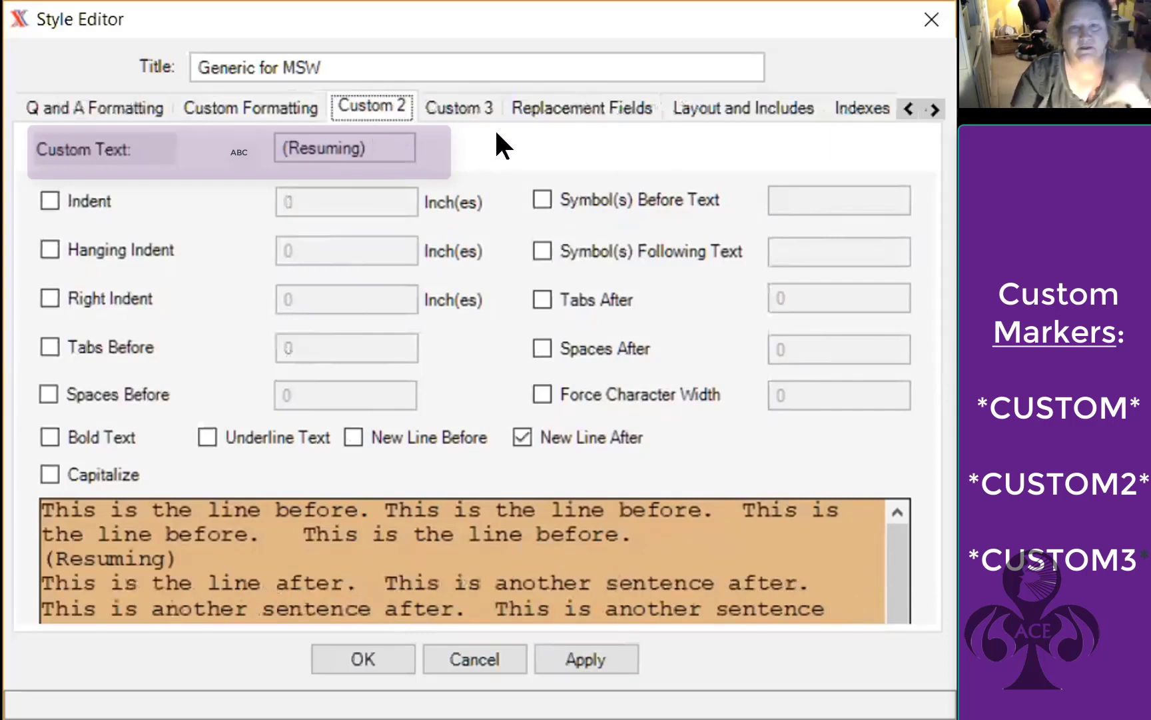
left_click(466, 108)
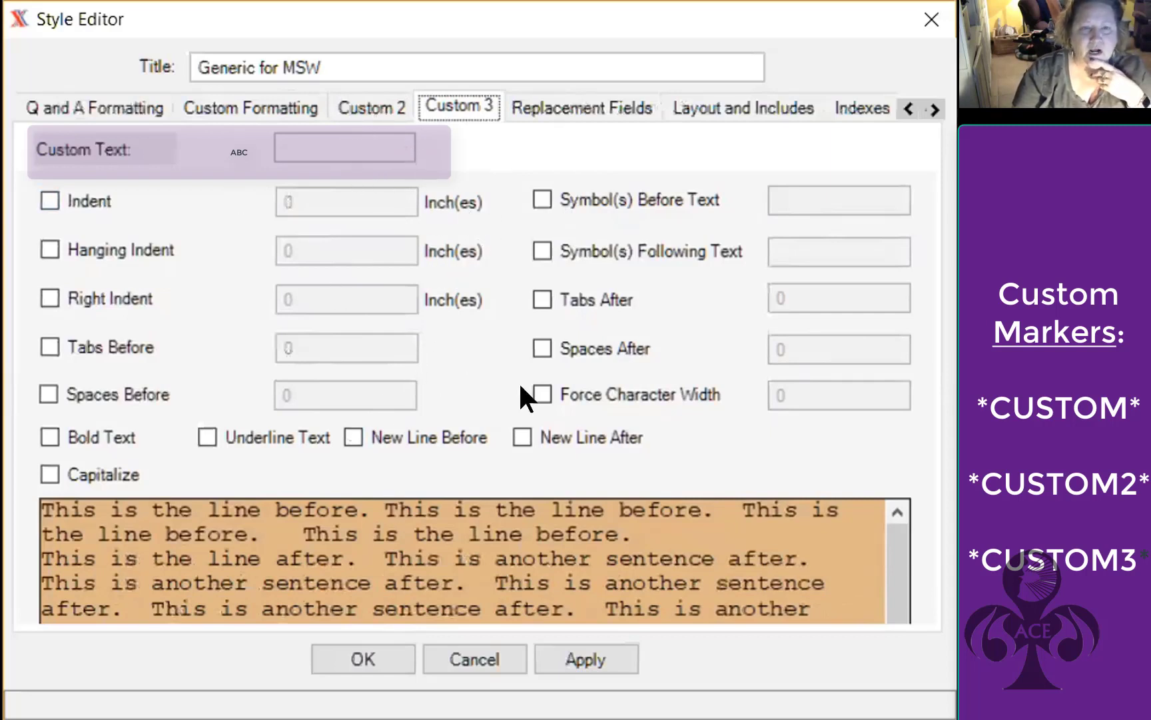
left_click(262, 94)
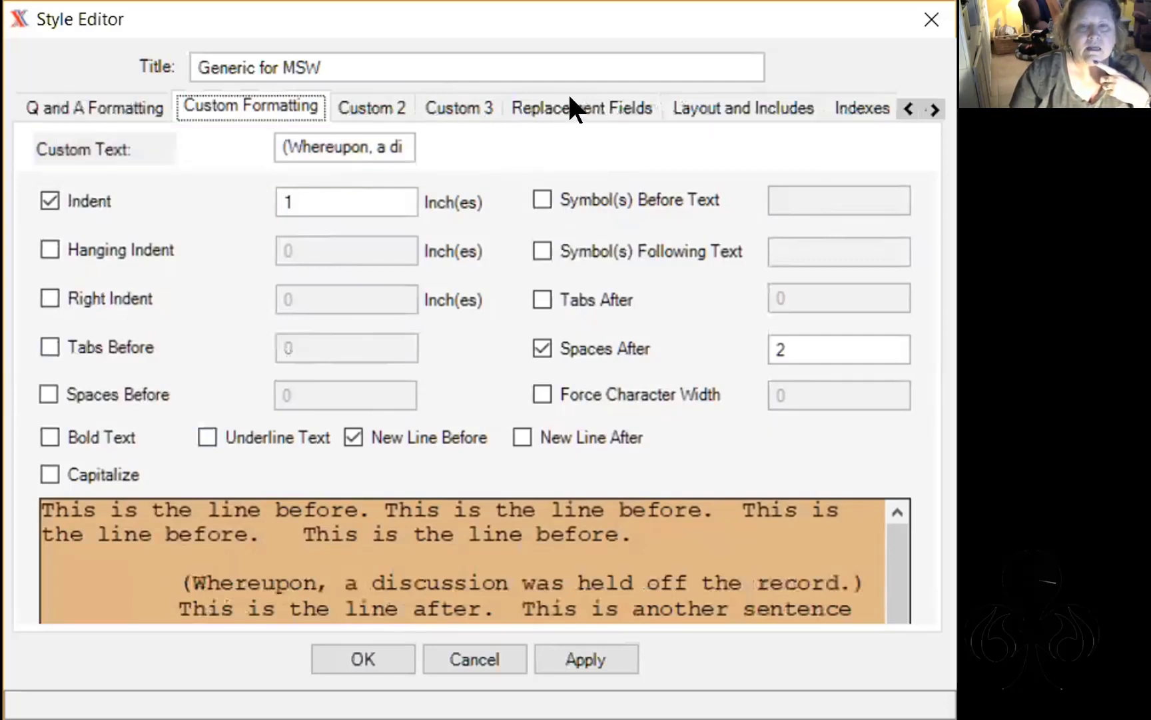
Review the style's full list of replacement fields and apply the style settings
left_click(572, 106)
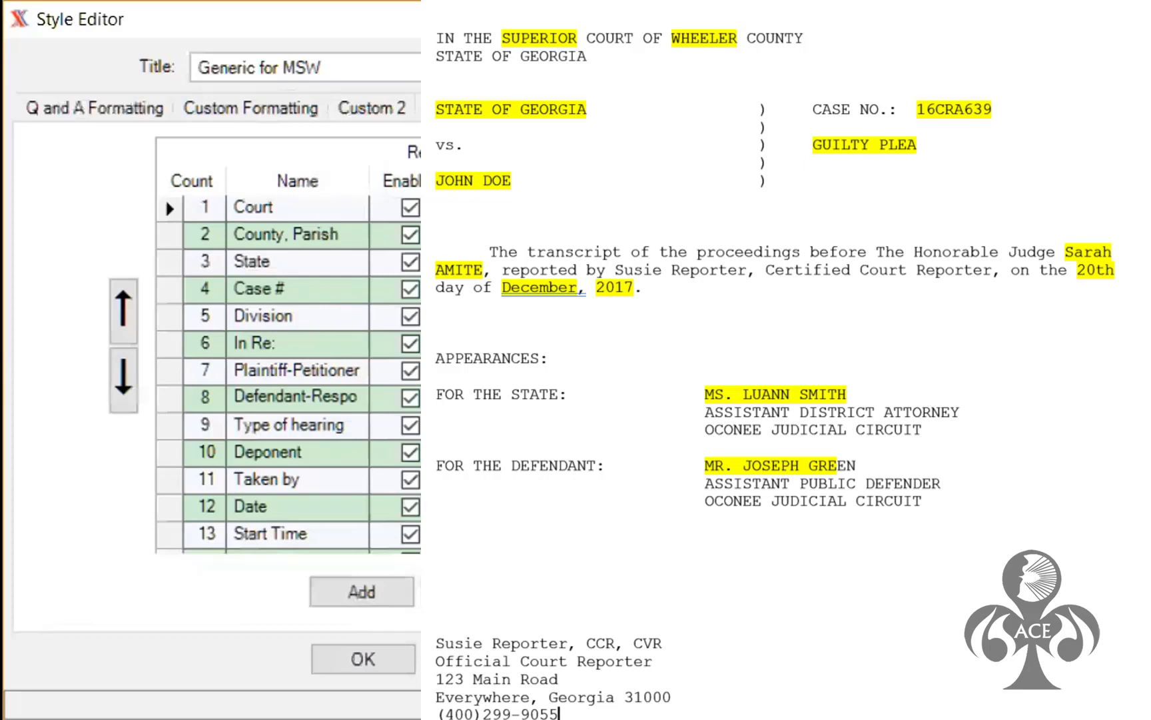
scroll(289, 373, "down", 5)
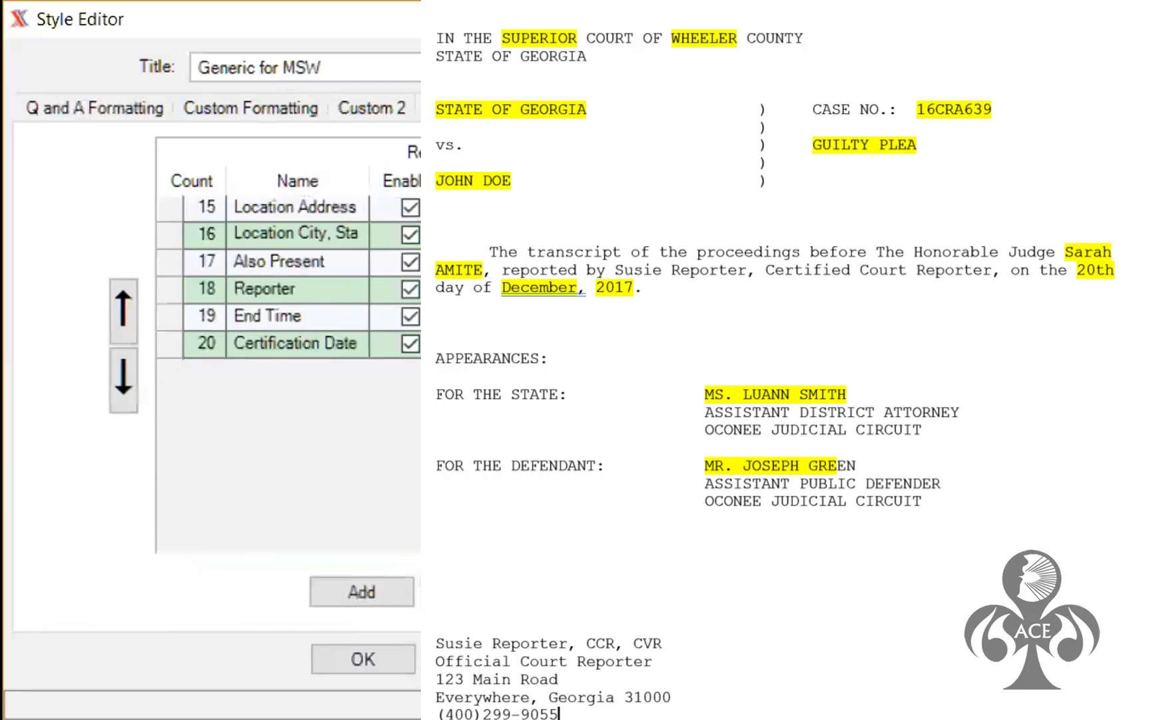
scroll(289, 333, "up", 1)
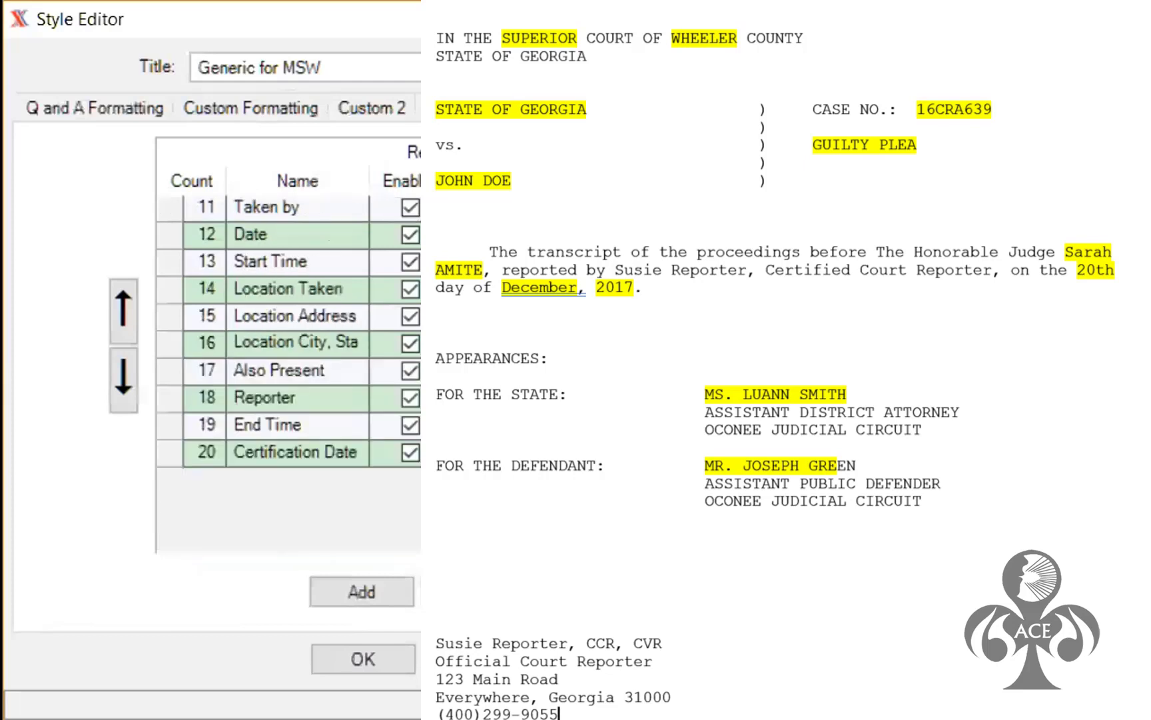
scroll(288, 333, "up", 3)
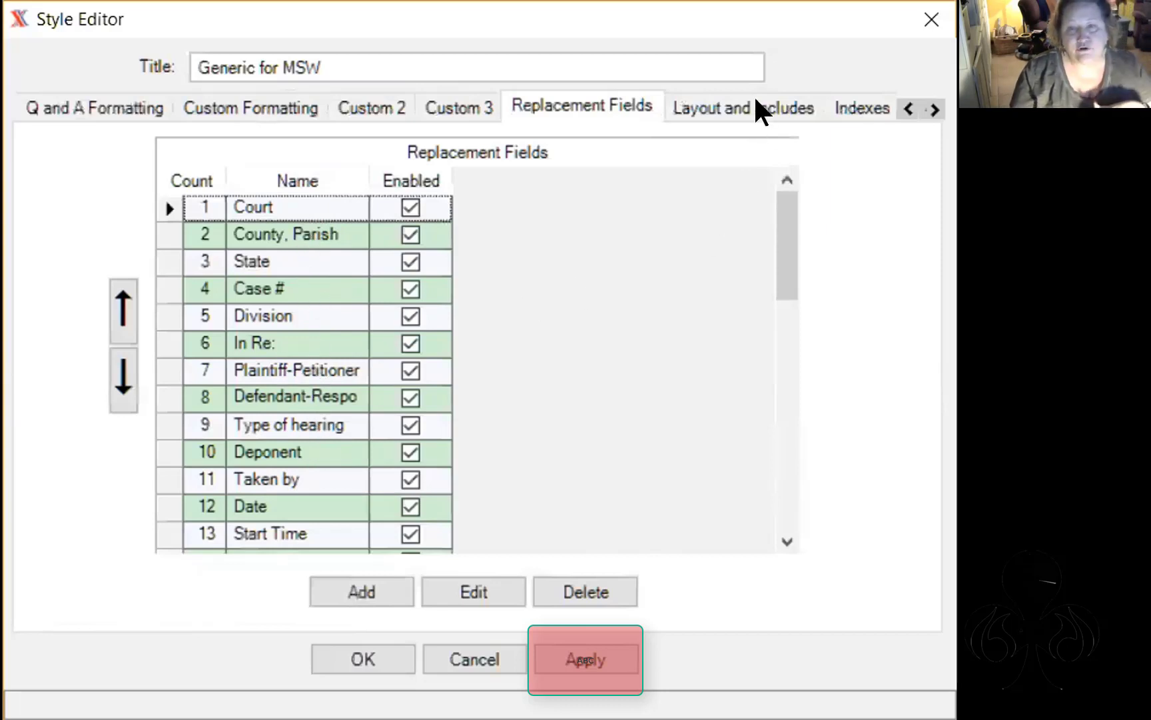
left_click(591, 661)
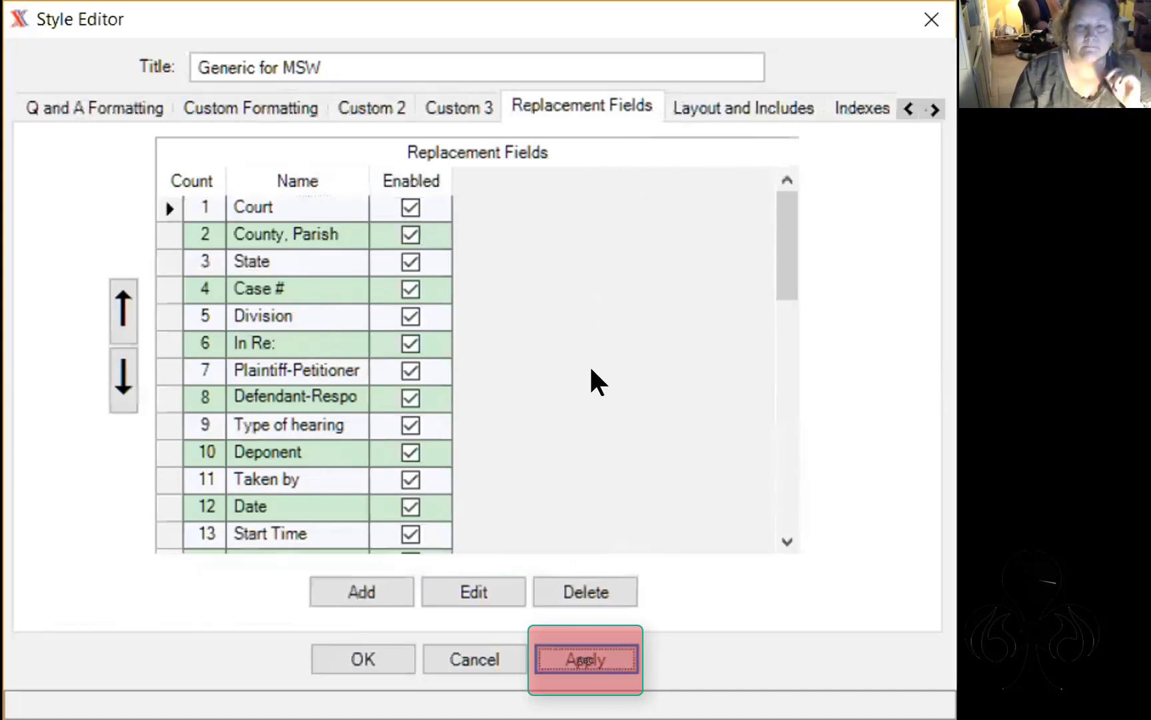
Open the style's cover file for editing from its layout and include settings
left_click(723, 113)
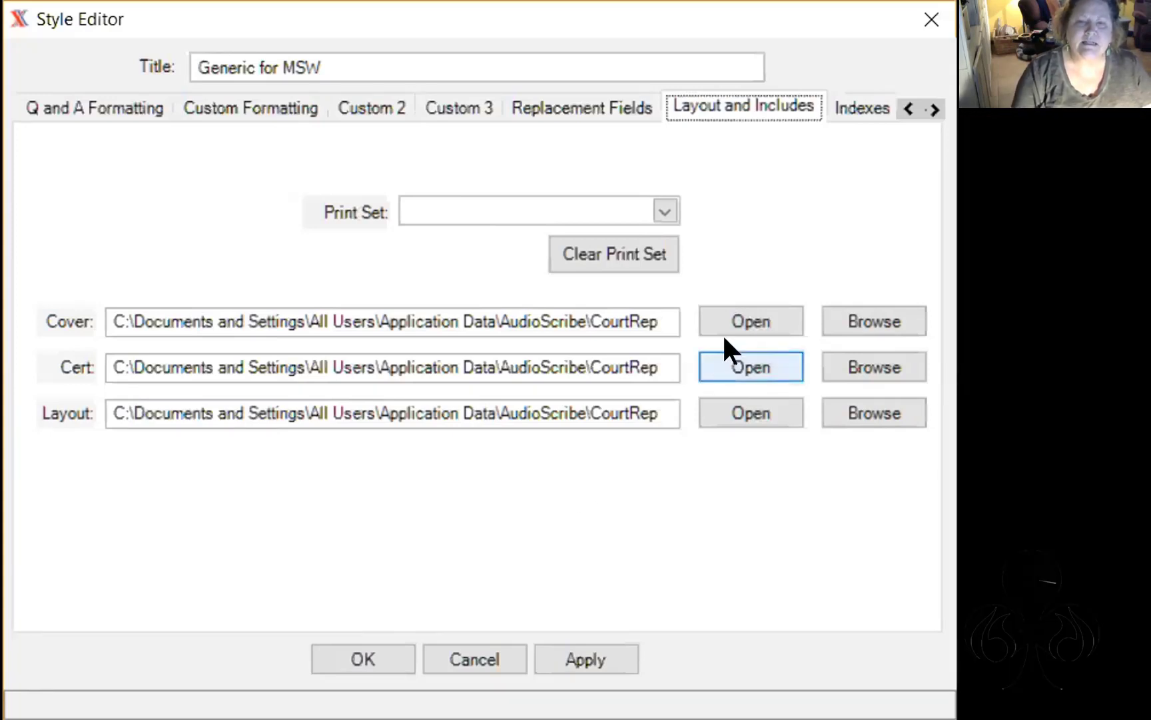
left_click(740, 303)
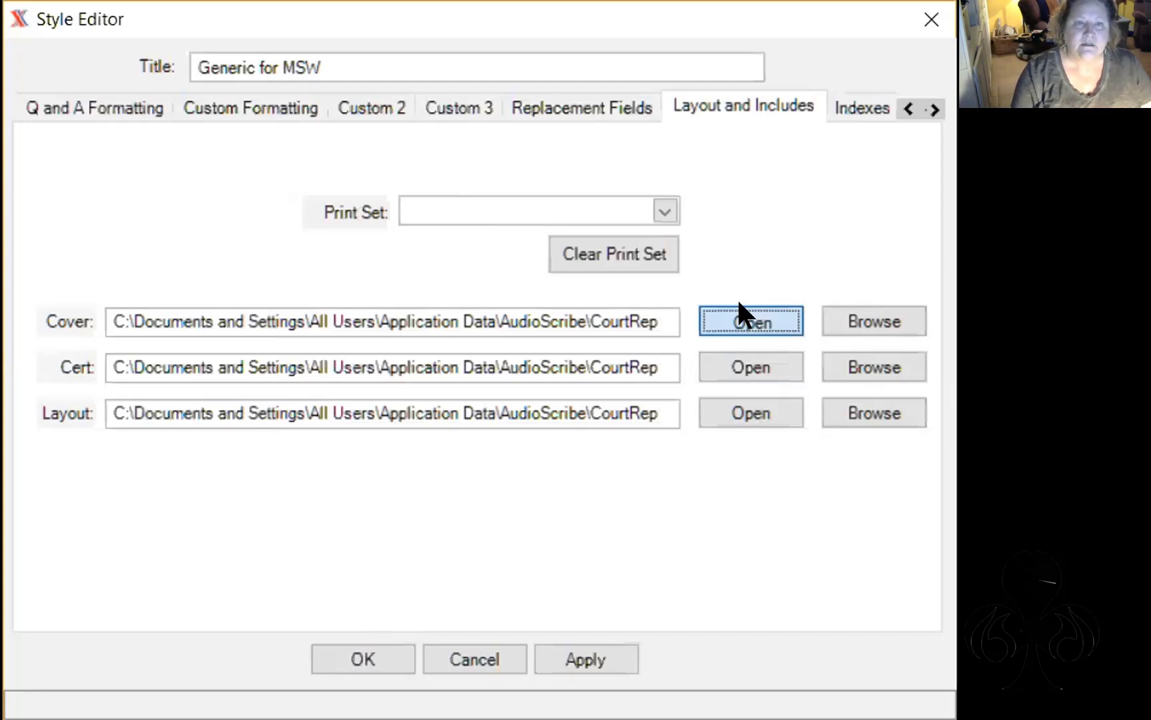
left_click(738, 302)
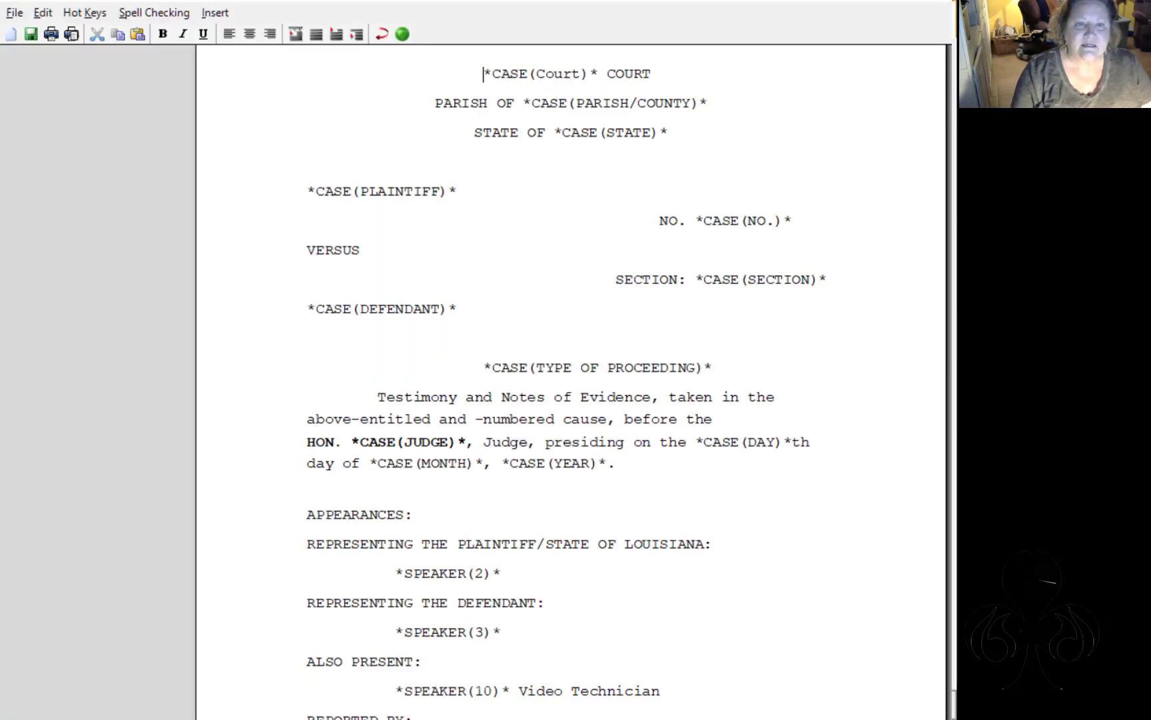
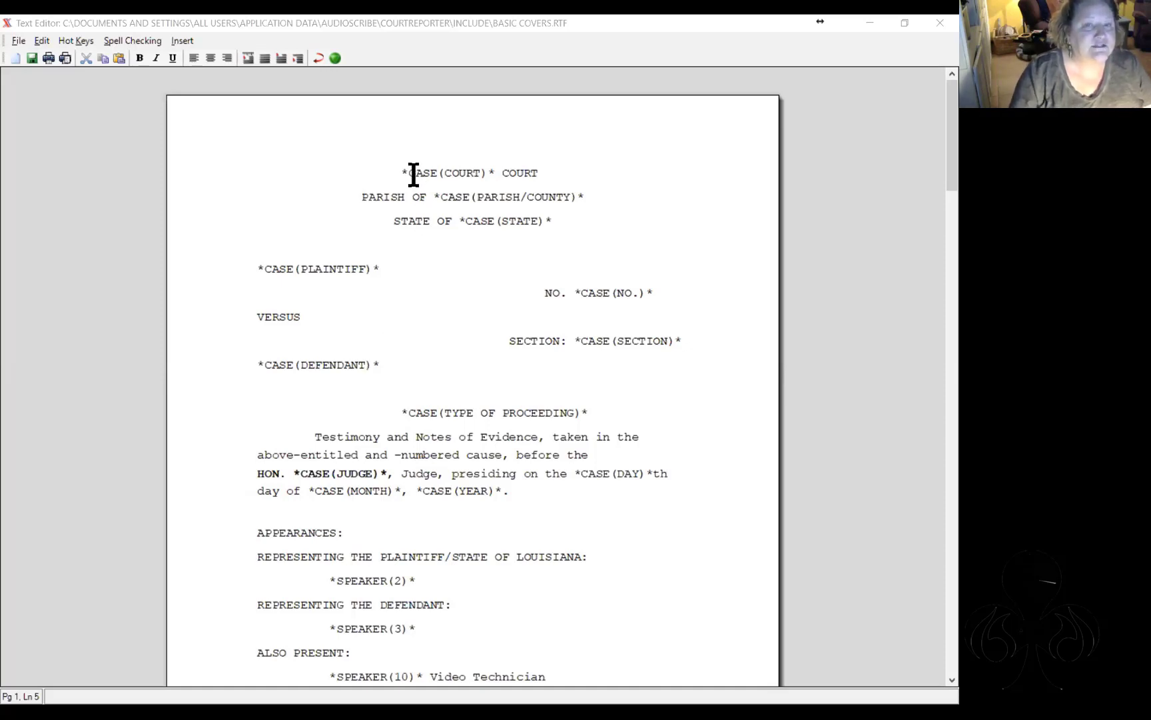
Replace the *CASE(COURT)* placeholder on the cover page's first line with the Court case field
left_click_drag(496, 175, 398, 170)
key("Delete")
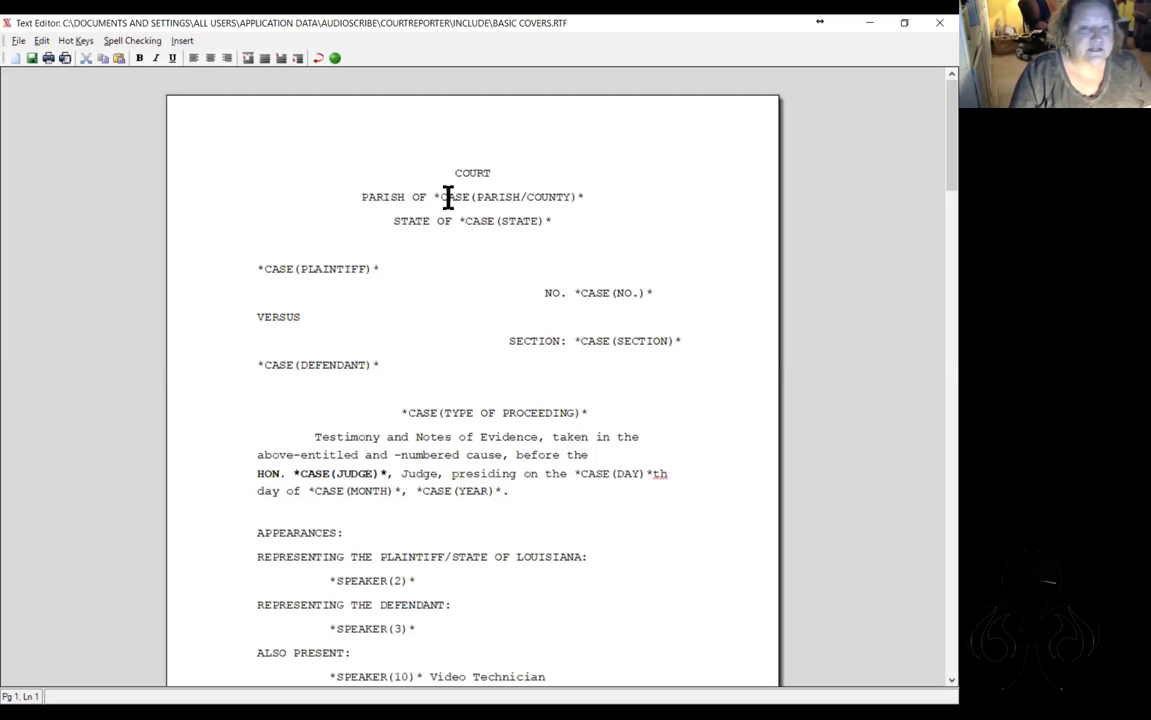
left_click(183, 41)
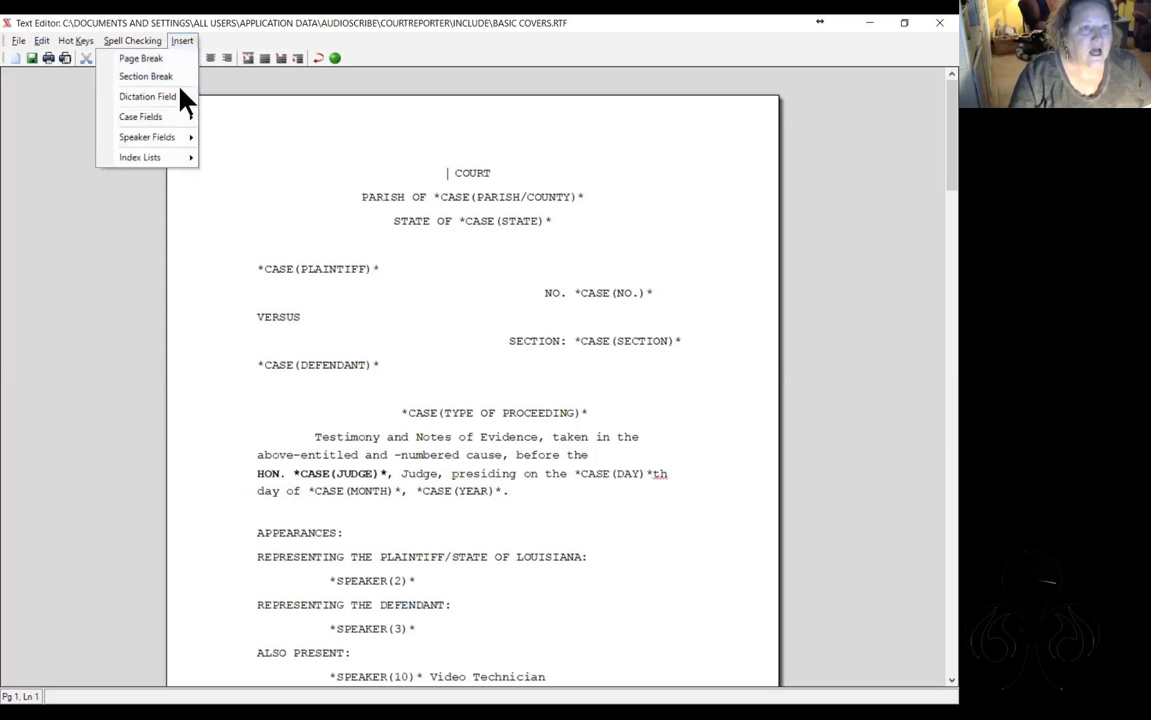
mouse_move(179, 115)
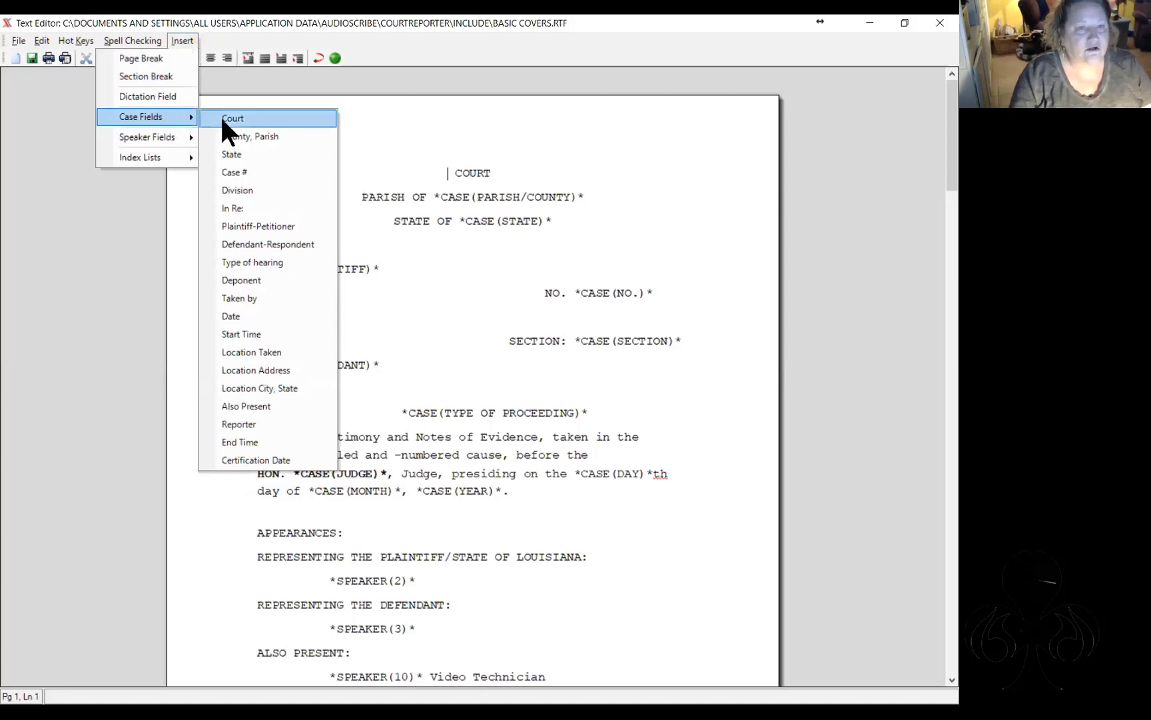
left_click(264, 117)
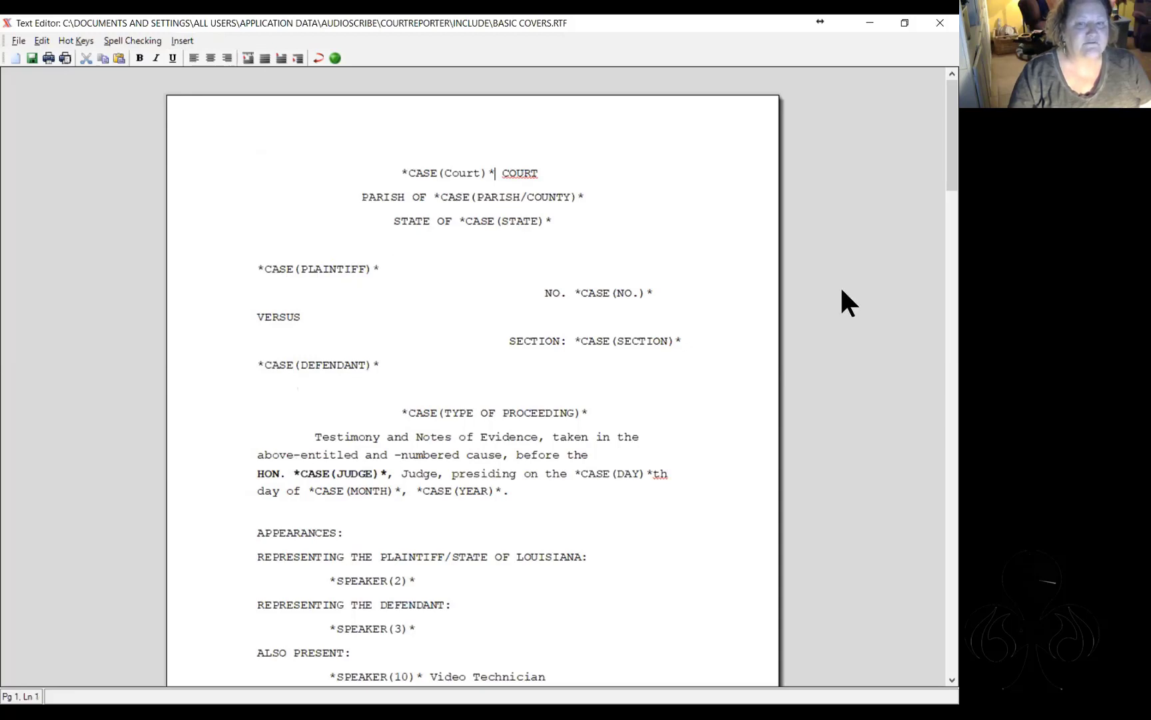
Examine the section breaks in the cover file, along with its index, exhibits and proceedings pages
left_click_drag(935, 174, 933, 244)
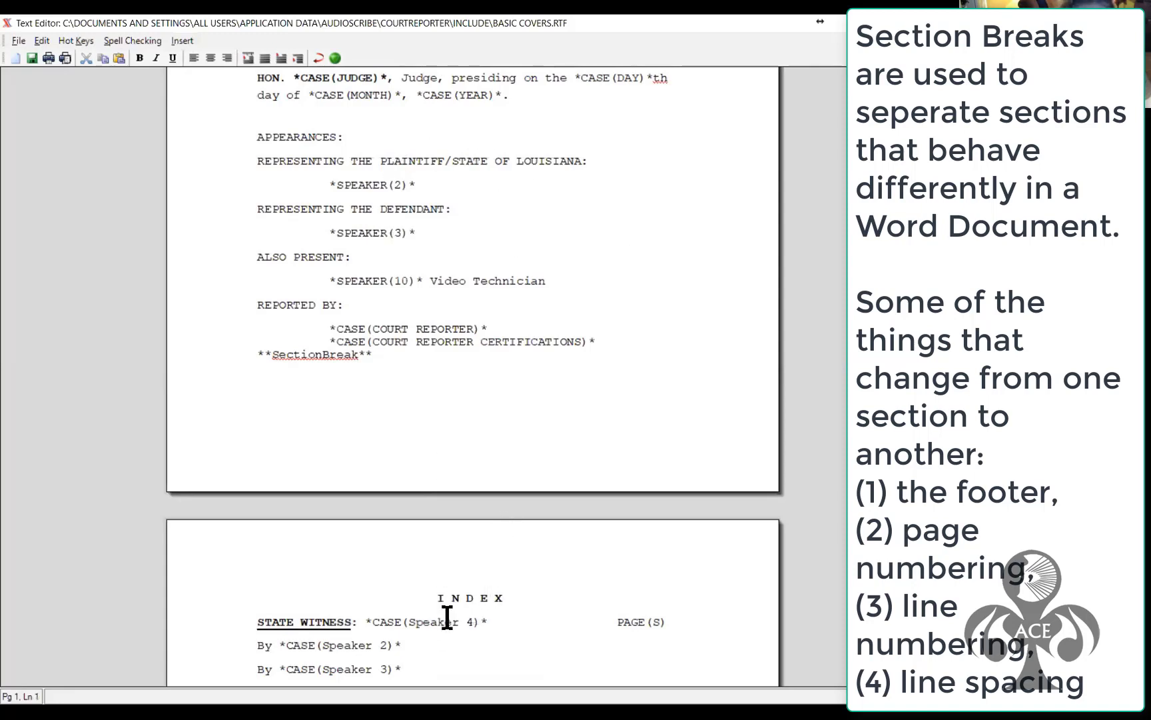
left_click(375, 357)
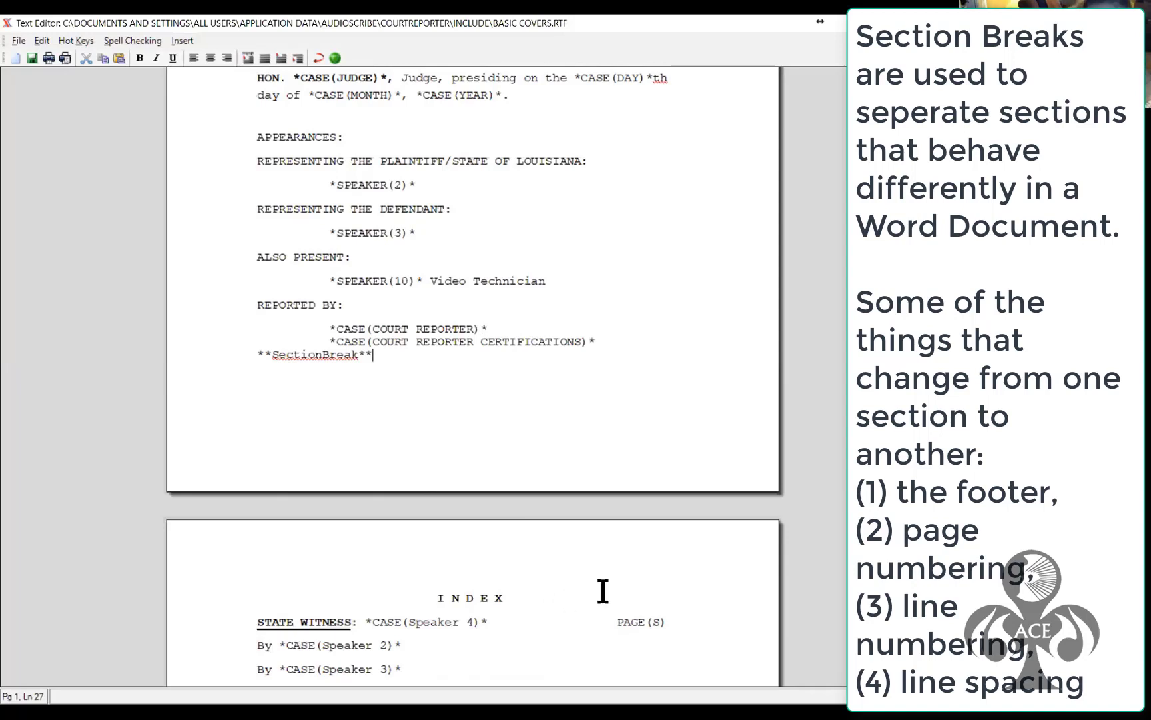
scroll(475, 377, "down", 12)
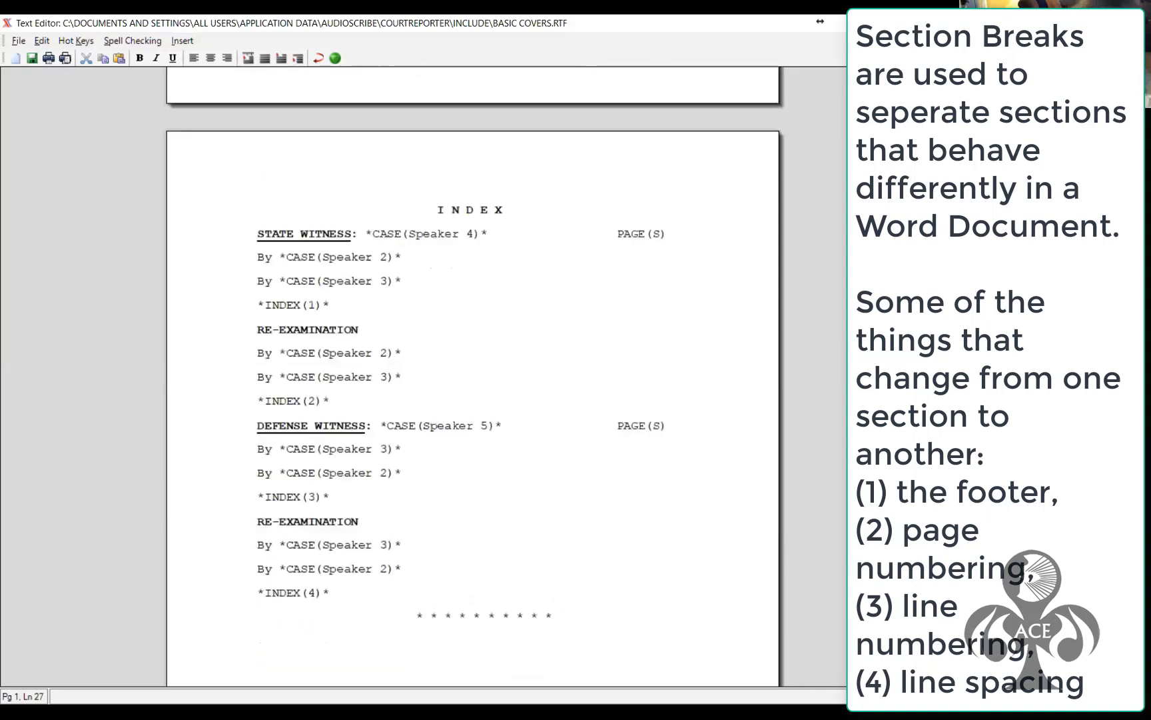
scroll(475, 377, "down", 2)
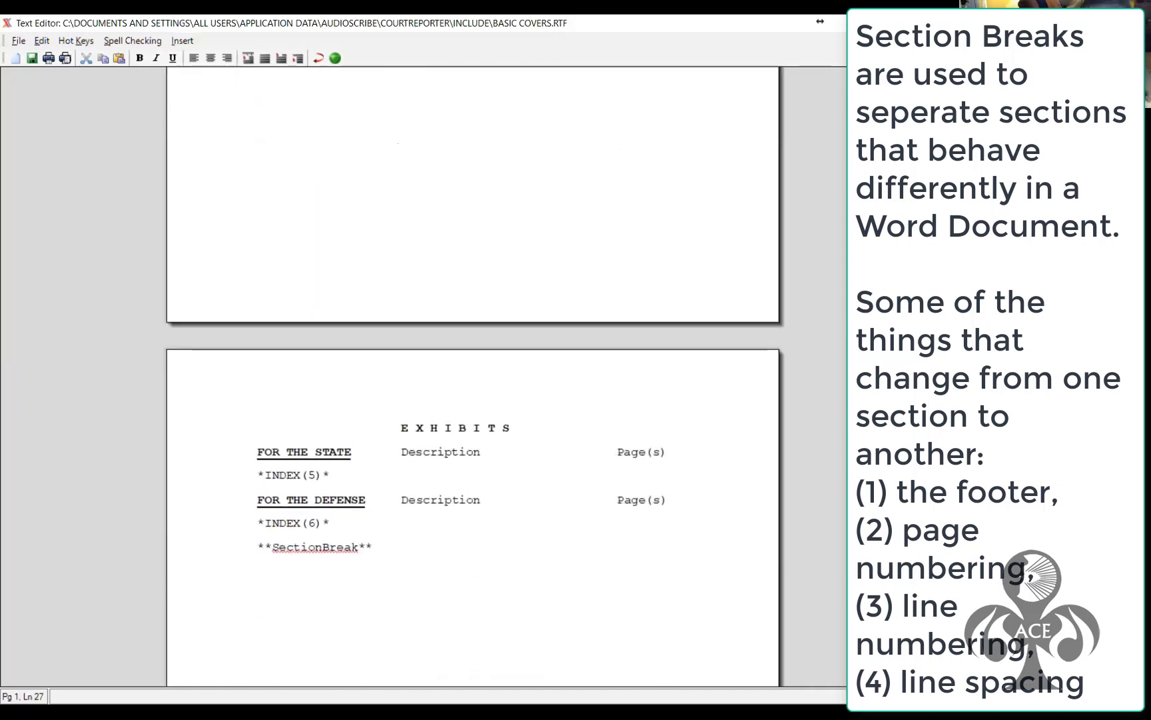
scroll(579, 422, "down", 8)
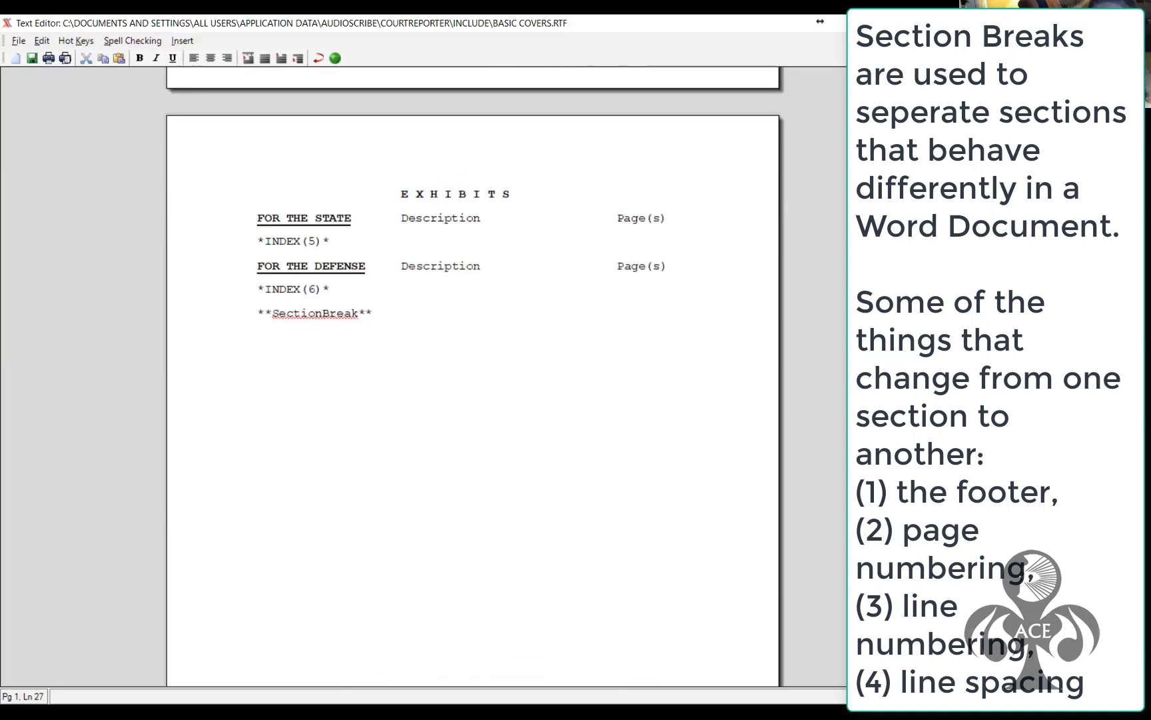
scroll(552, 532, "down", 15)
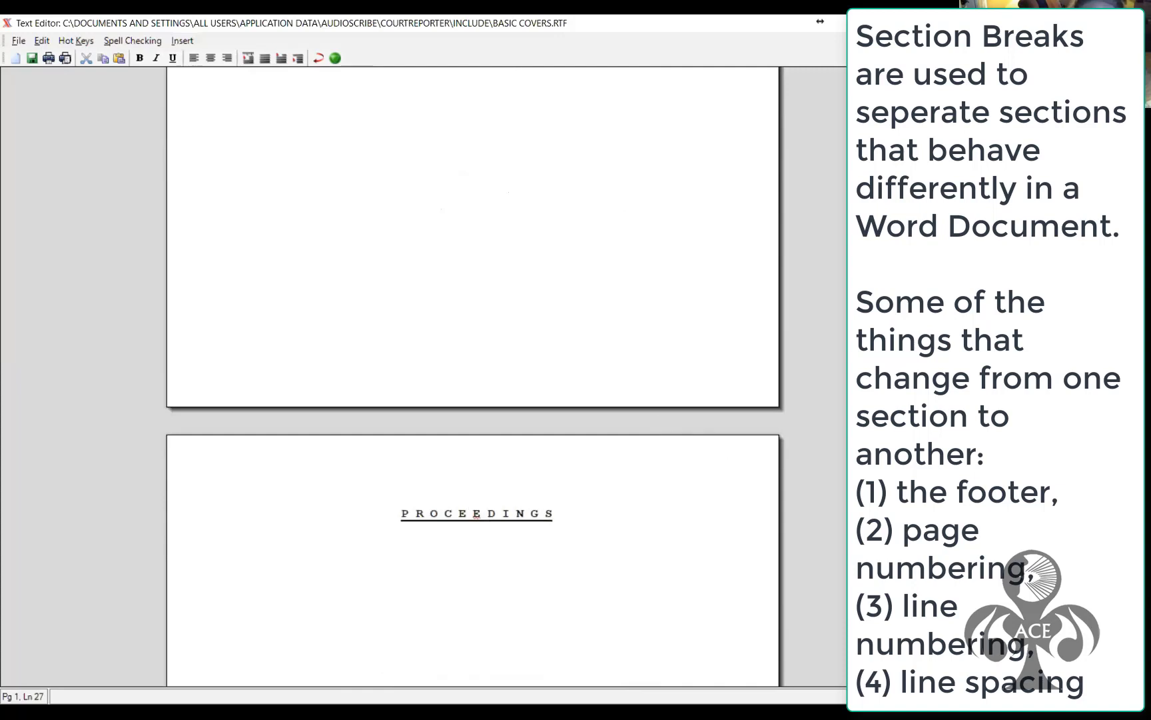
Recheck the exhibits and proceedings pages of the cover file and save it, returning to the style's layout and include settings
scroll(501, 350, "up", 9)
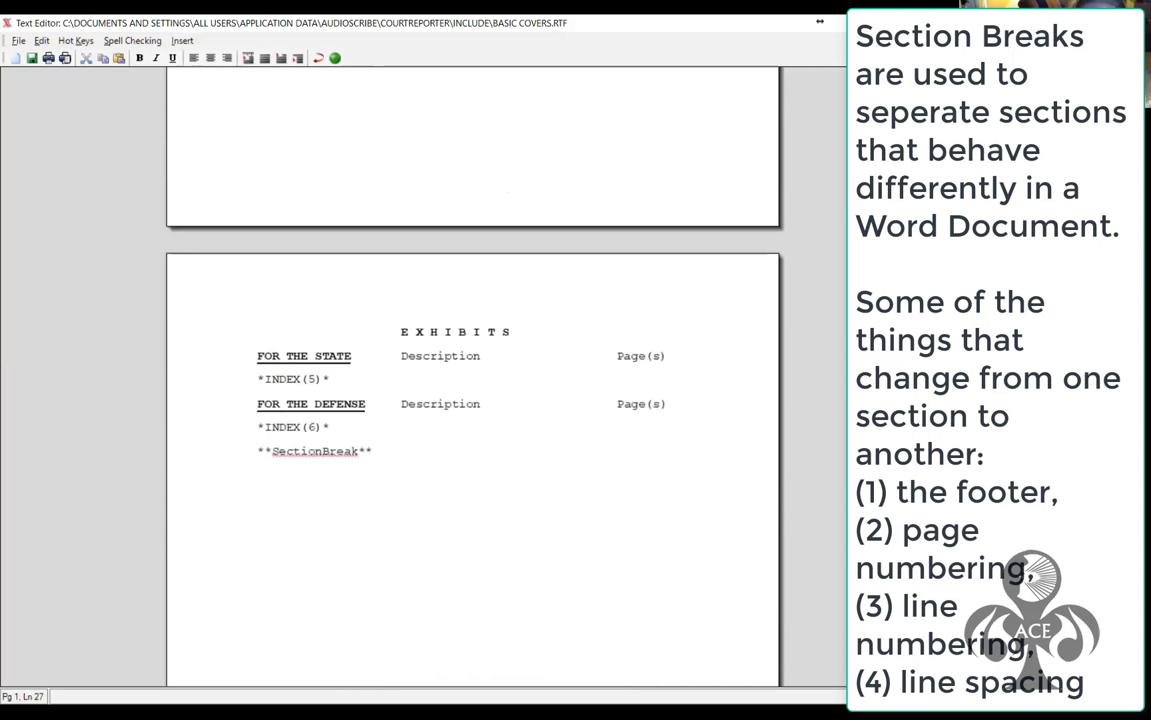
scroll(362, 642, "down", 9)
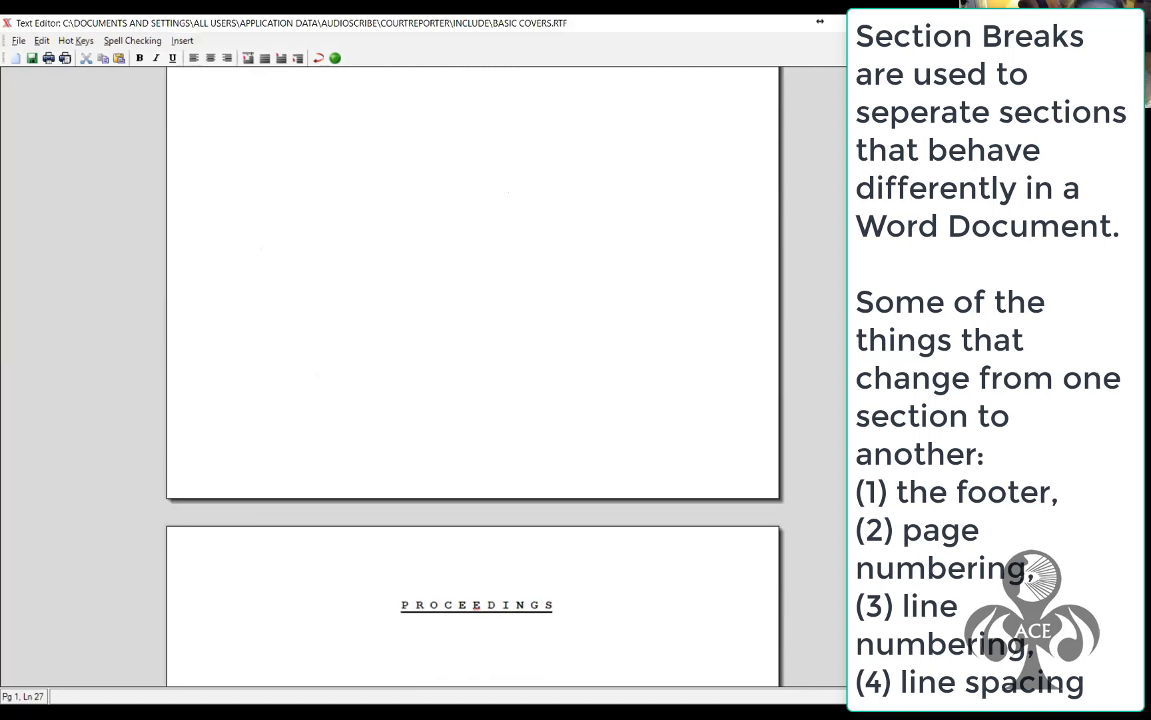
scroll(474, 373, "down", 3)
scroll(473, 373, "up", 5)
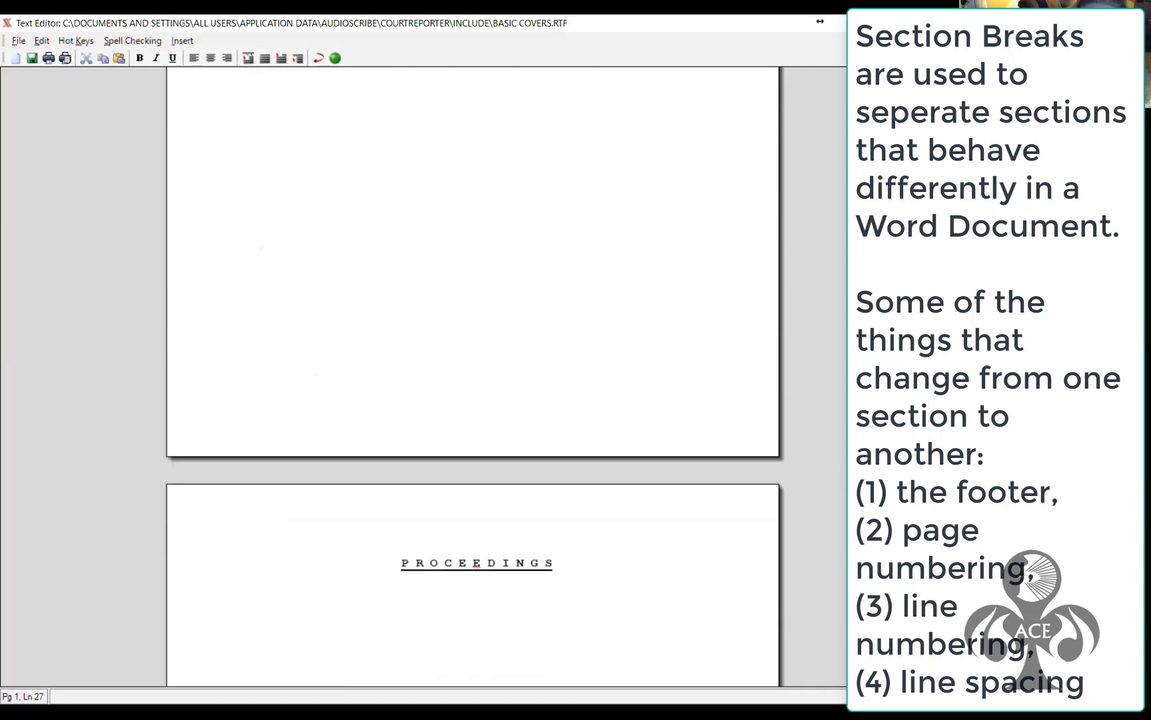
scroll(368, 86, "up", 3)
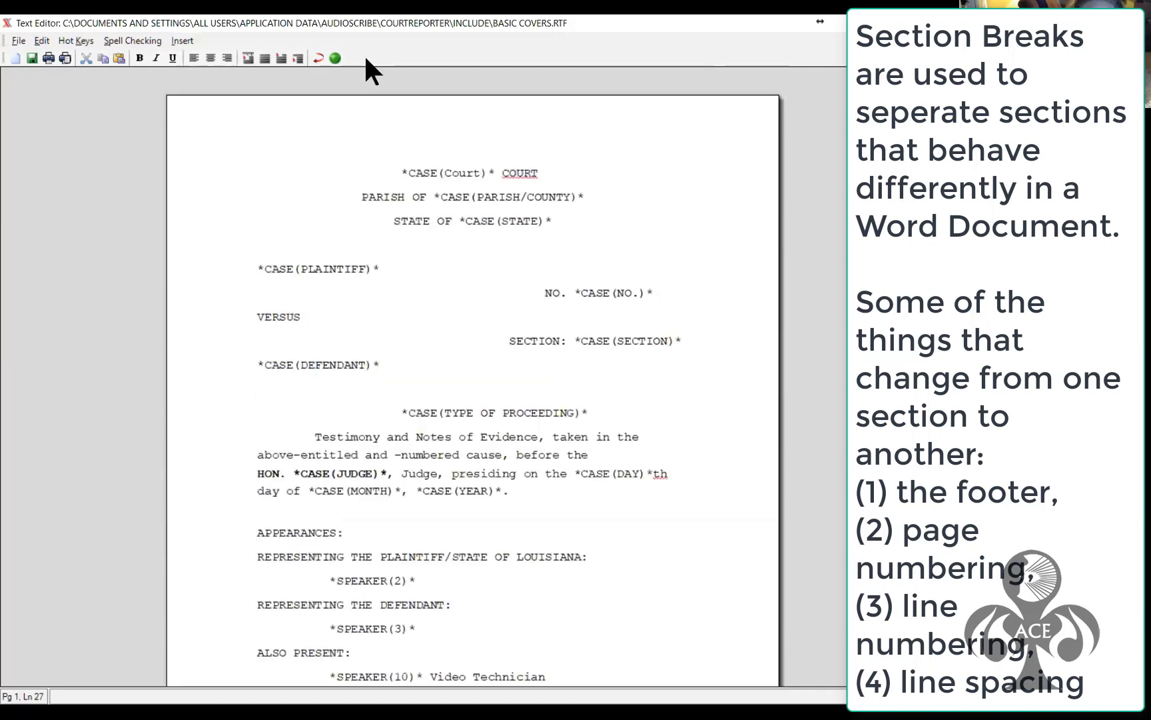
left_click(31, 58)
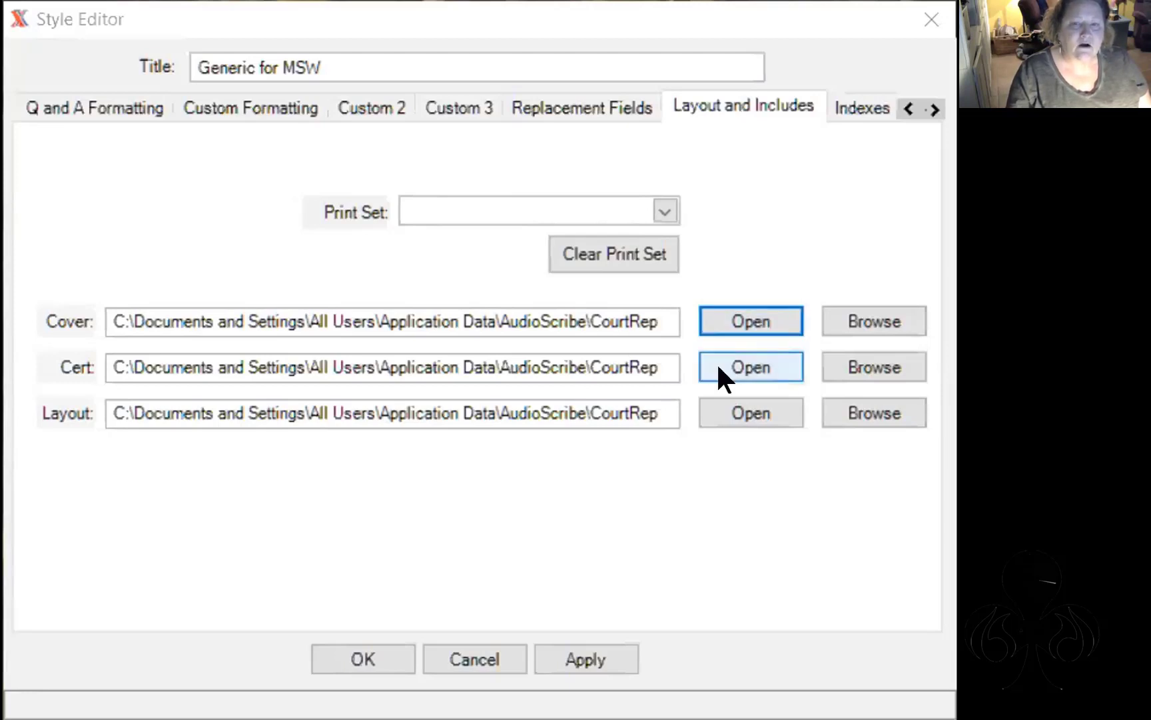
Open the style's certificate file and examine its reporter certificate, witness certificate, Addendum A and condensed cover pages
left_click(740, 368)
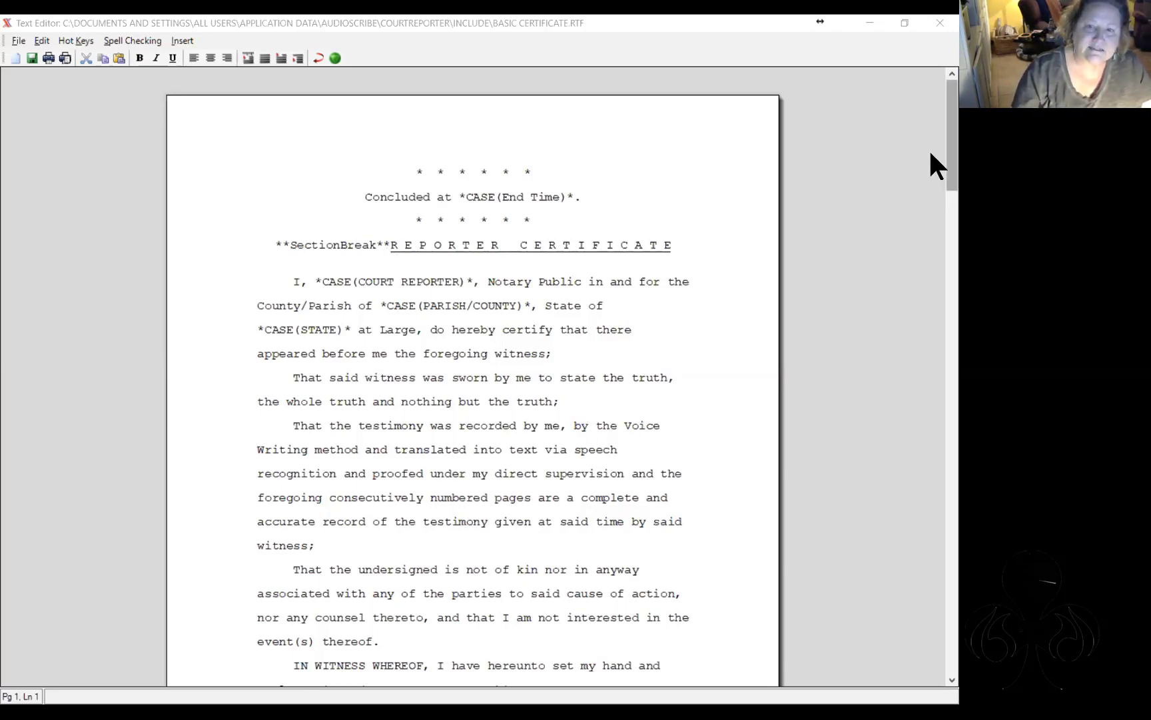
scroll(930, 177, "down", 4)
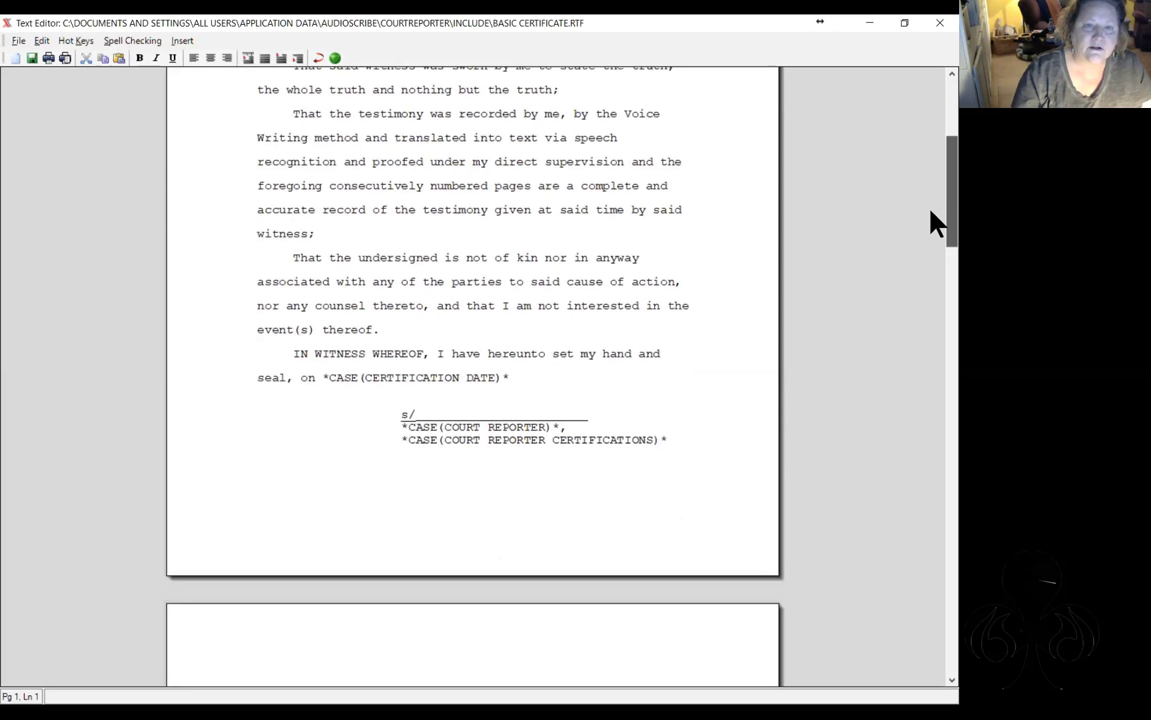
scroll(931, 227, "down", 2)
scroll(930, 262, "down", 8)
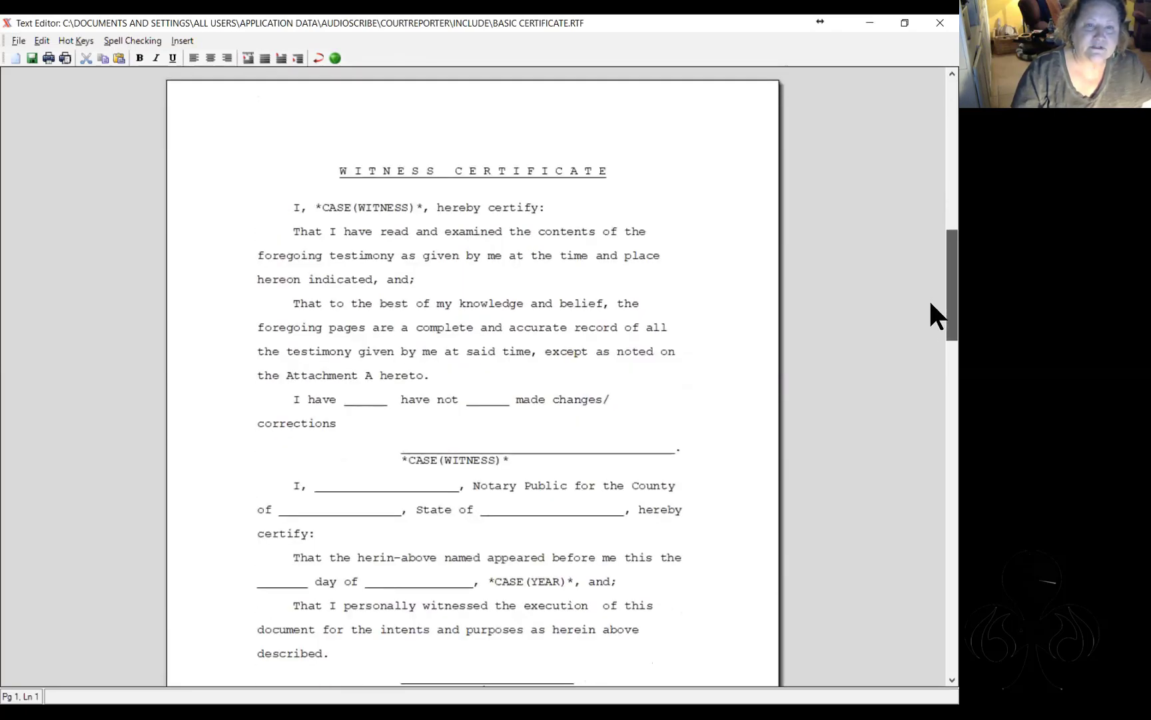
scroll(931, 335, "down", 3)
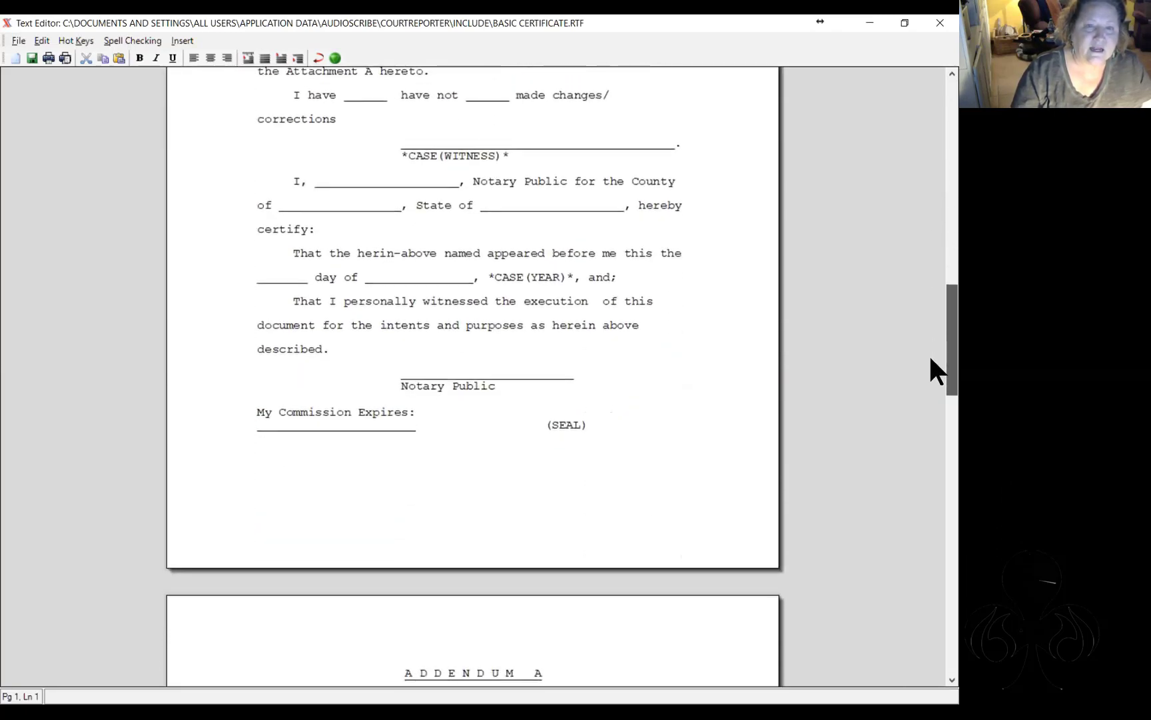
scroll(931, 372, "down", 4)
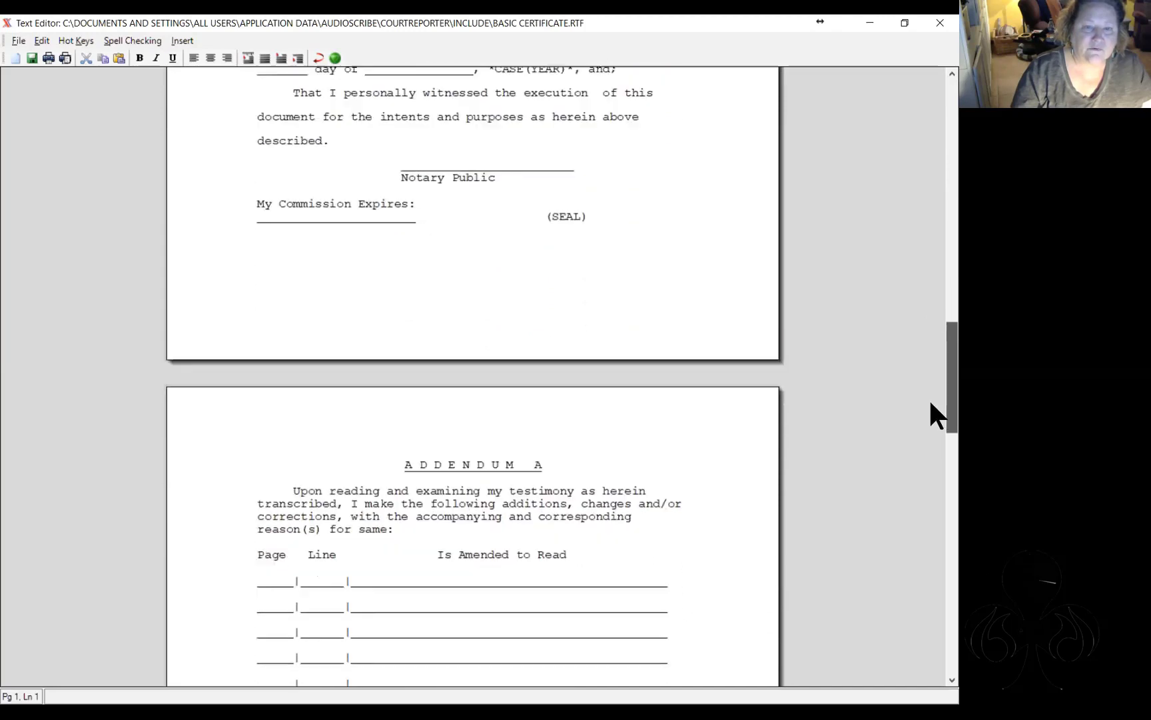
scroll(931, 443, "down", 9)
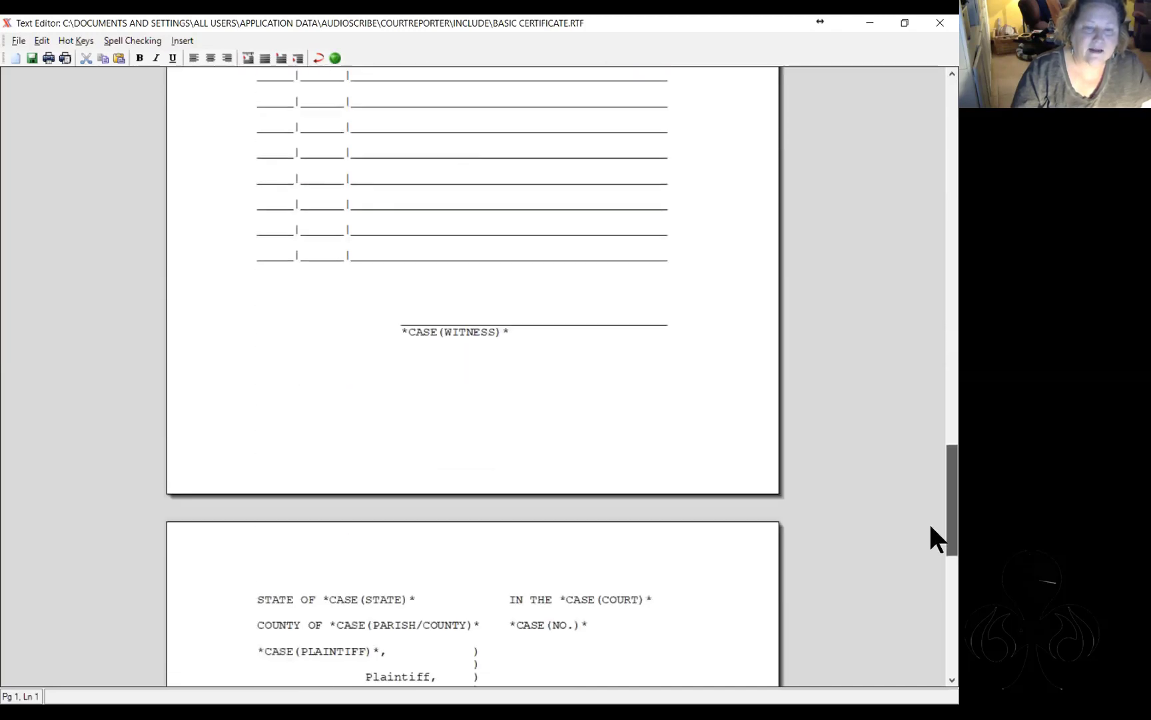
scroll(931, 580, "down", 3)
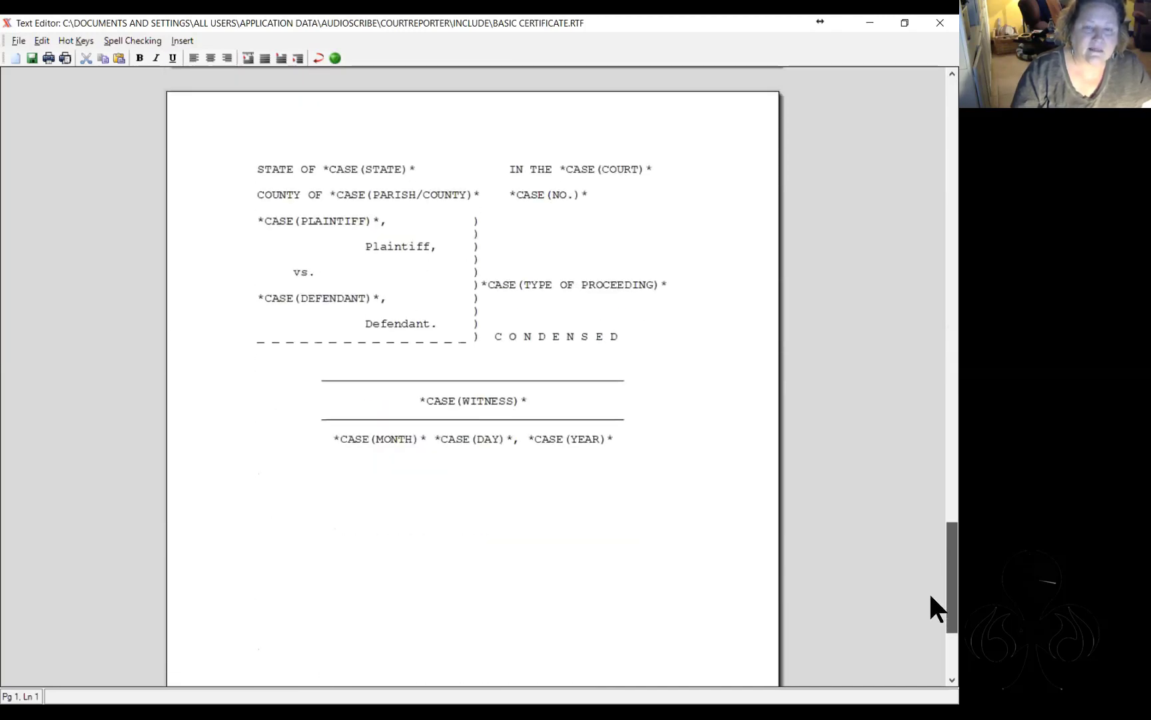
scroll(931, 590, "up", 1)
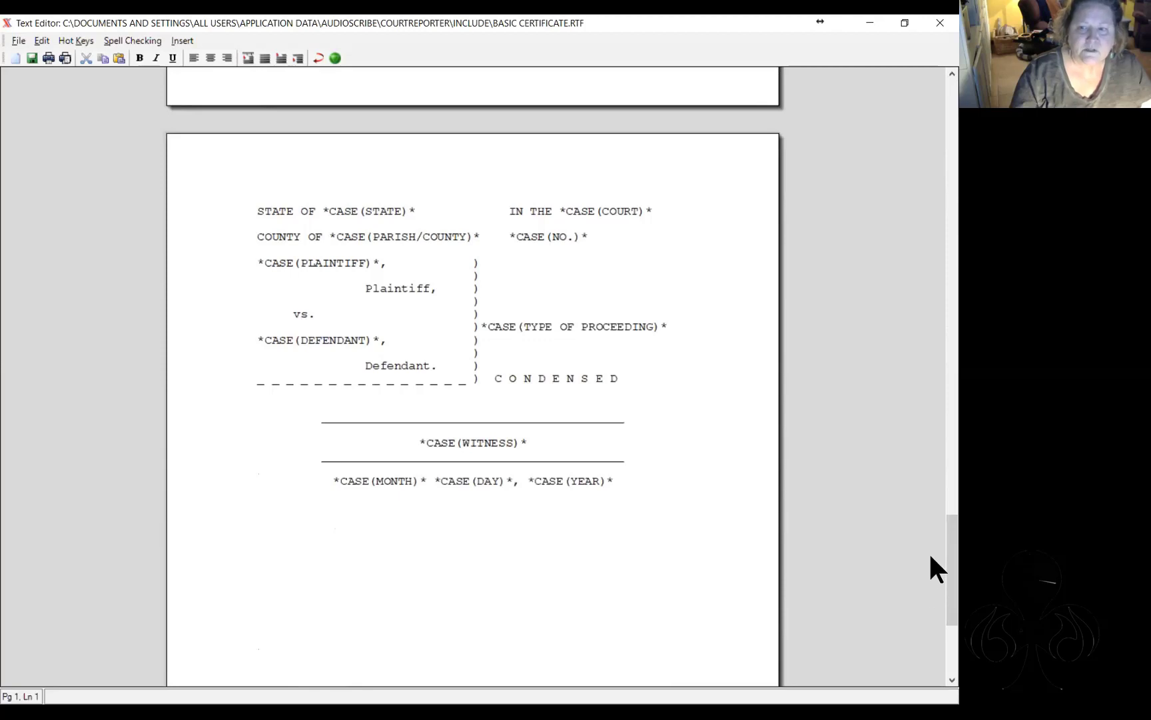
scroll(931, 571, "down", 1)
left_click_drag(930, 570, 932, 77)
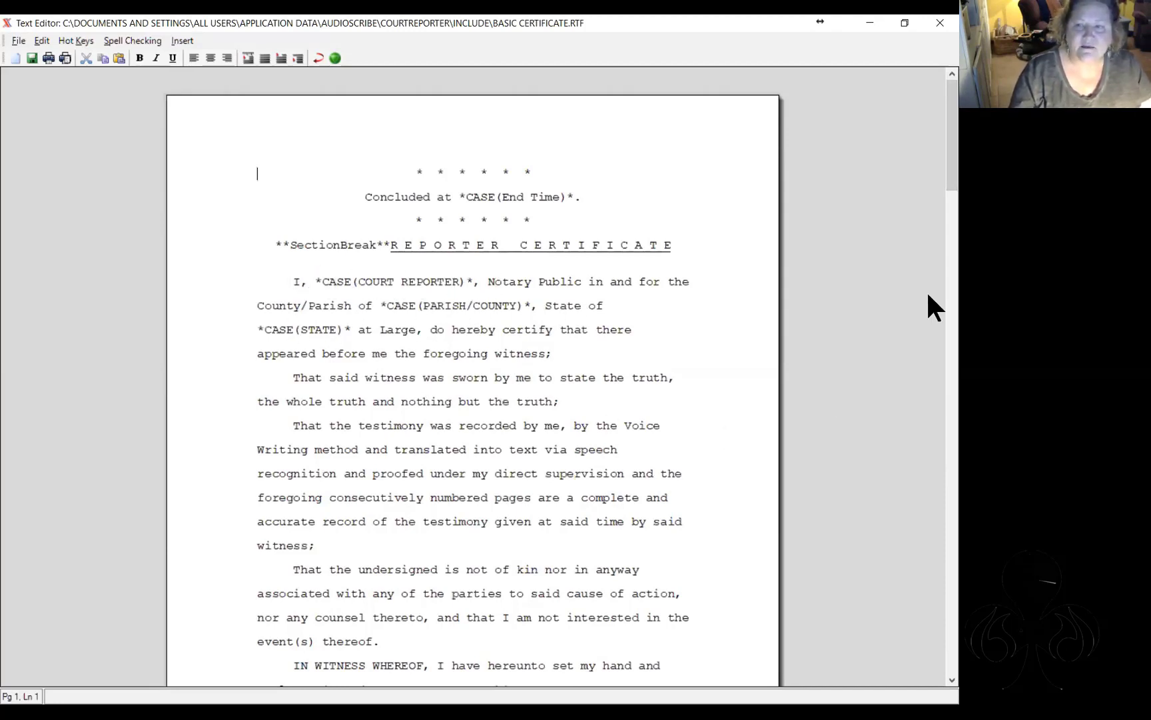
Recheck the reporter and witness certificate pages, and save the certificate file
scroll(931, 160, "down", 7)
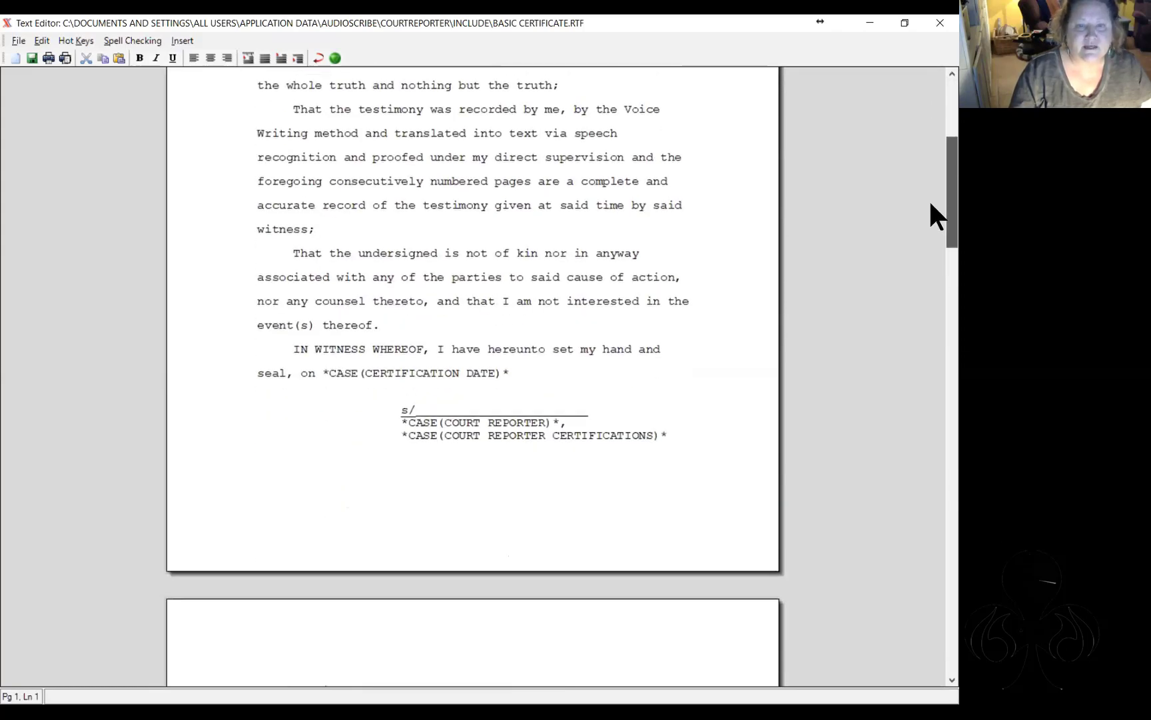
scroll(930, 264, "down", 8)
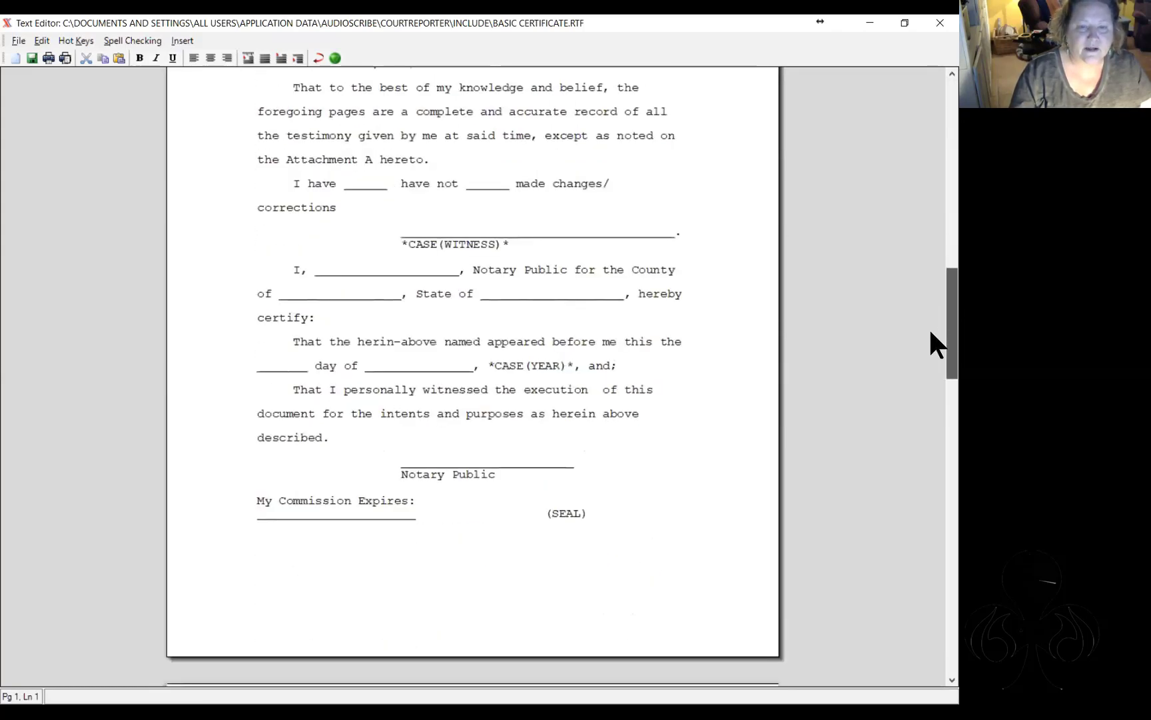
scroll(930, 166, "up", 15)
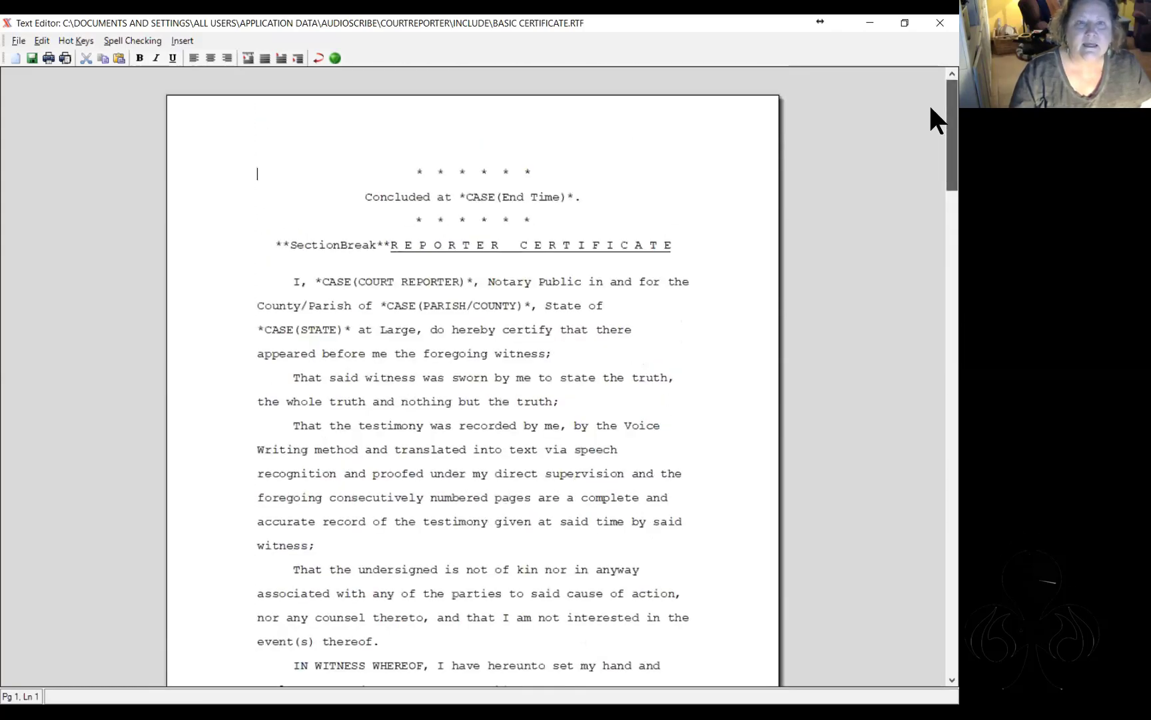
left_click(31, 58)
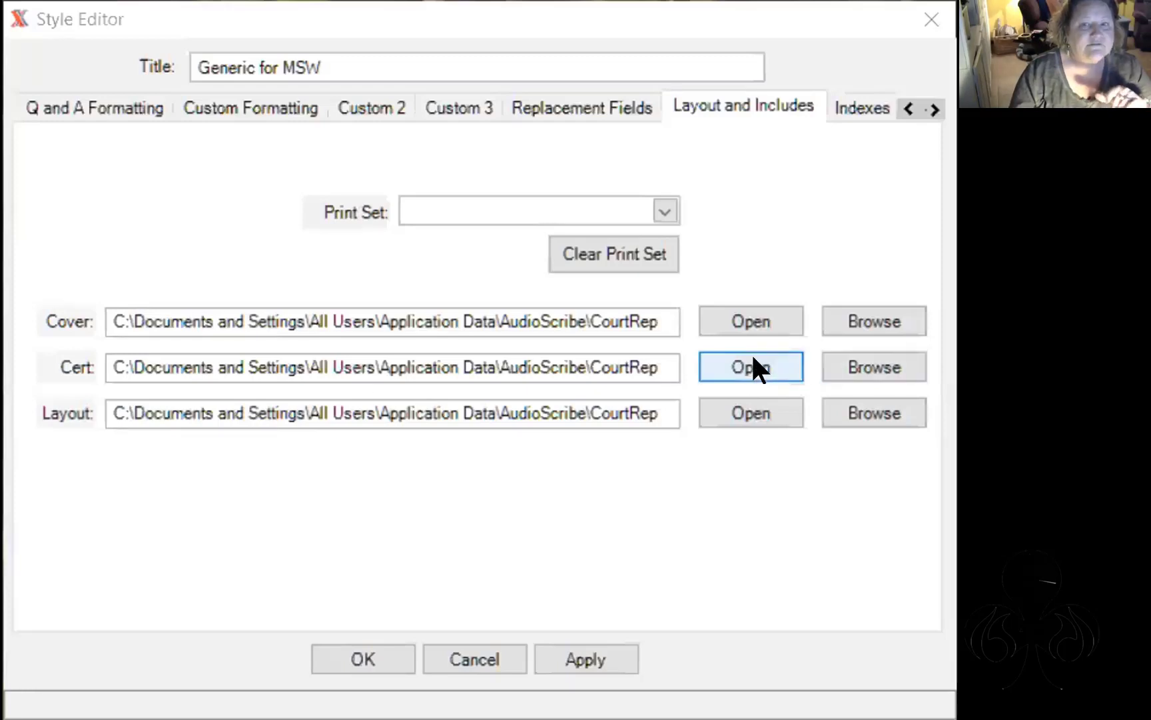
Look through the cover documents available in the Include folder without selecting a different one
left_click(871, 316)
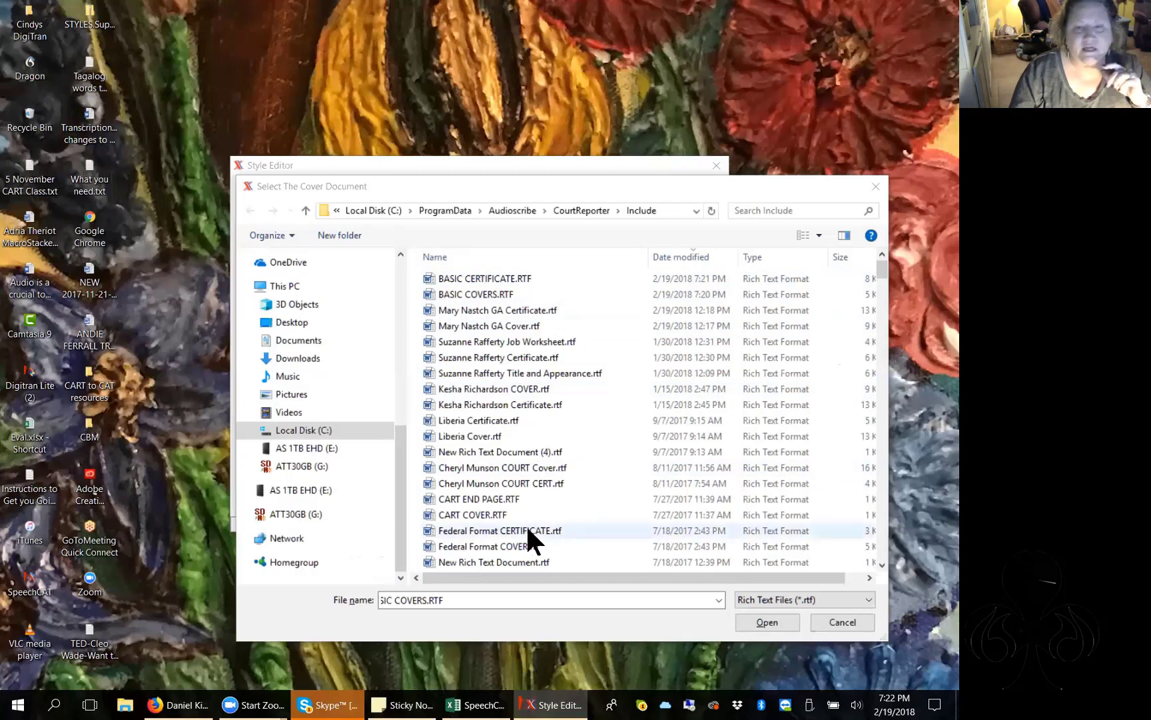
mouse_move(877, 268)
left_mouse_down()
mouse_move(875, 411)
mouse_move(882, 268)
left_mouse_up()
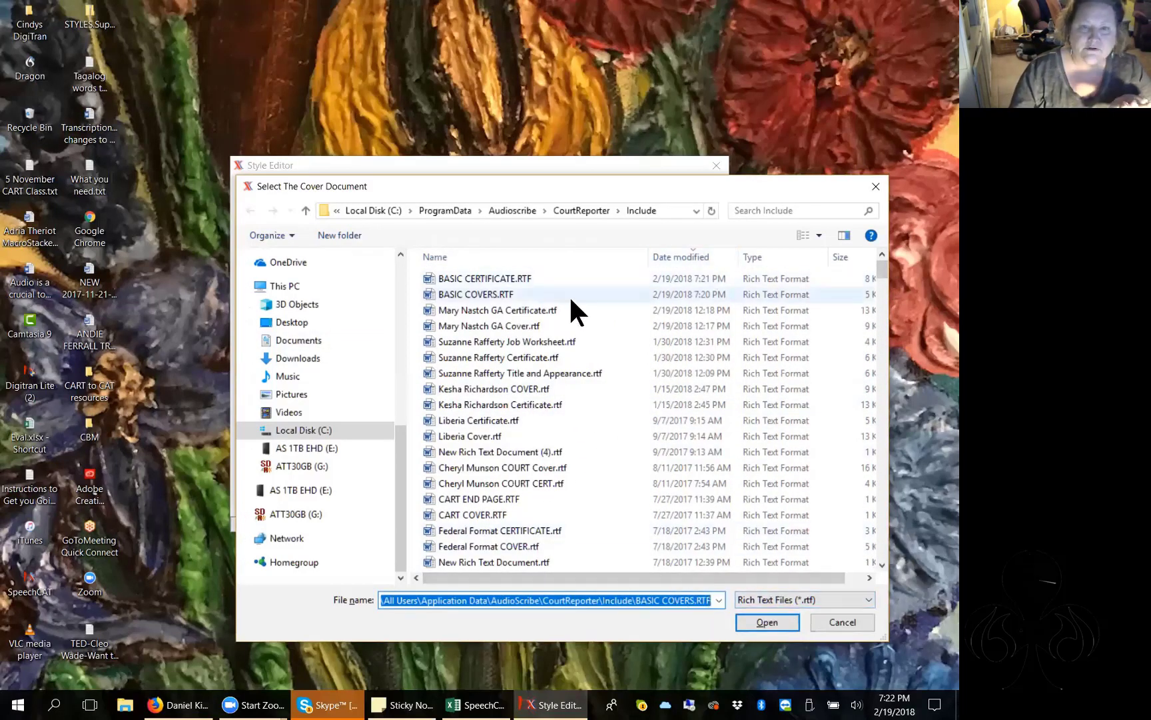
left_click(849, 626)
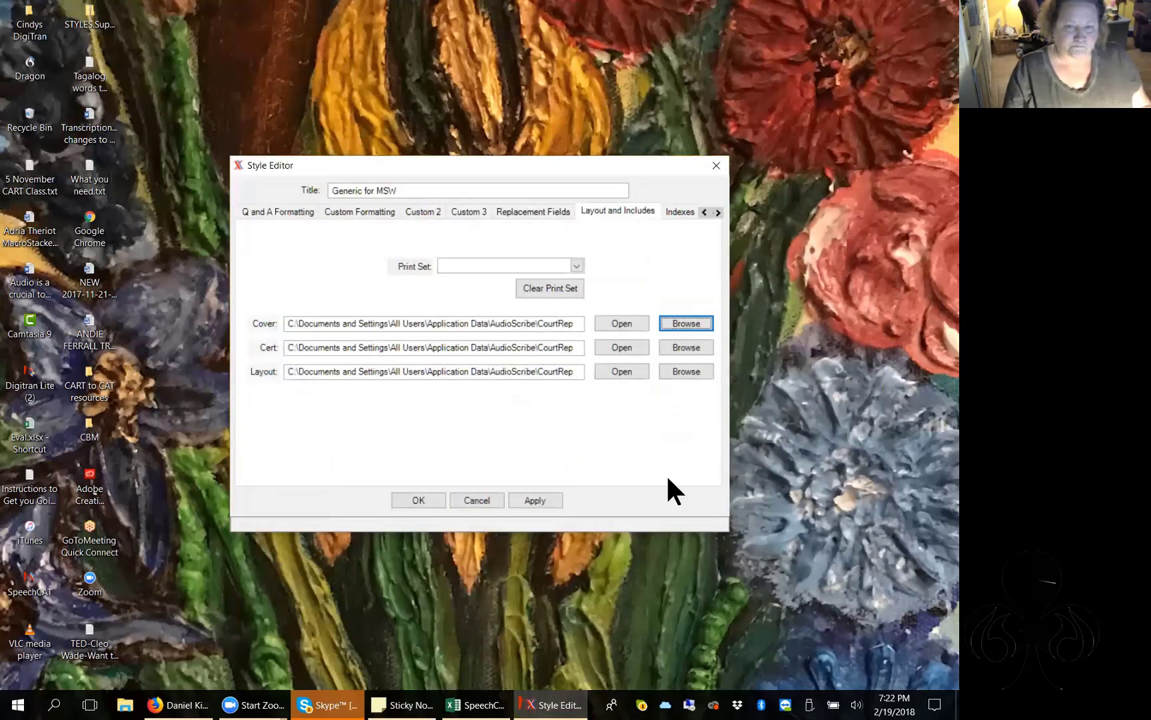
Open the style's layout file in Word and close the Navigation pane
left_click(626, 371)
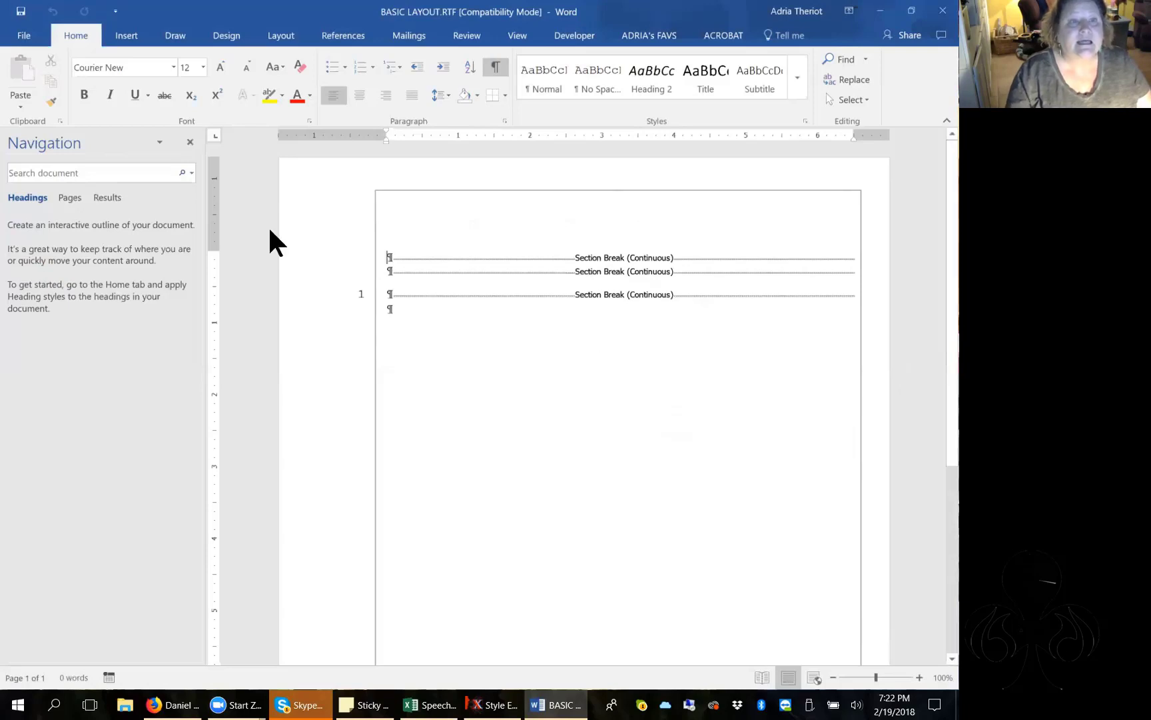
left_click(190, 142)
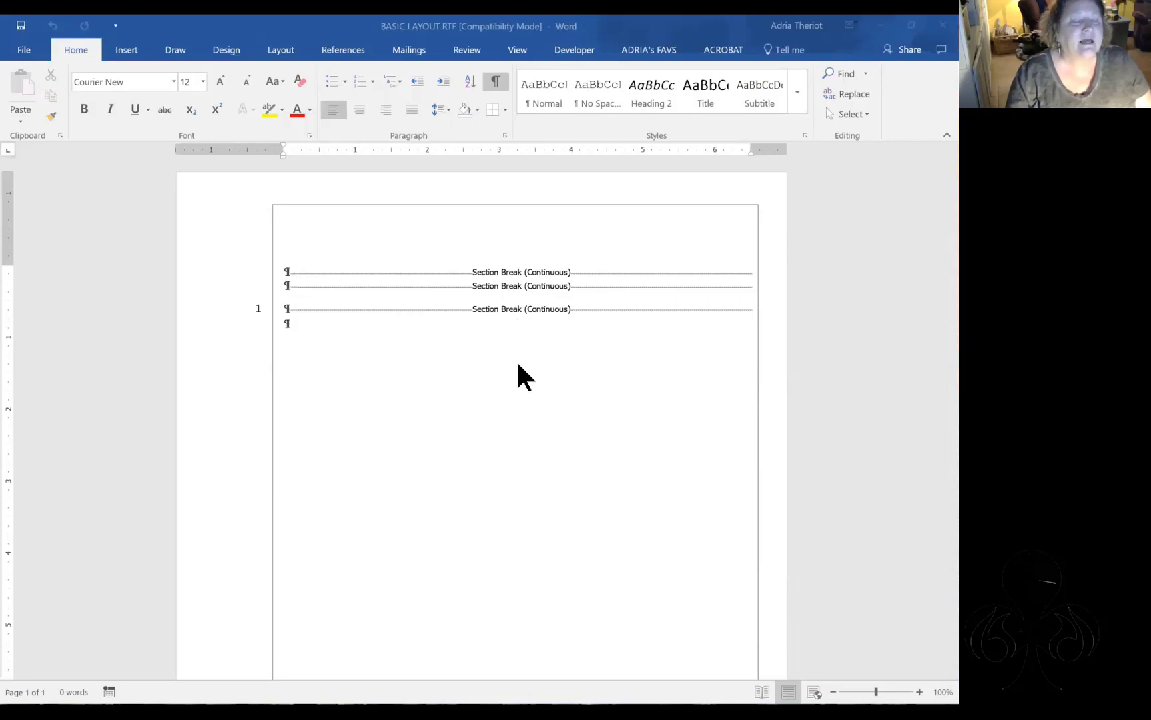
Switch the formatting marks off and on to compare the layout with and without its section breaks shown
left_click(491, 77)
left_click(497, 80)
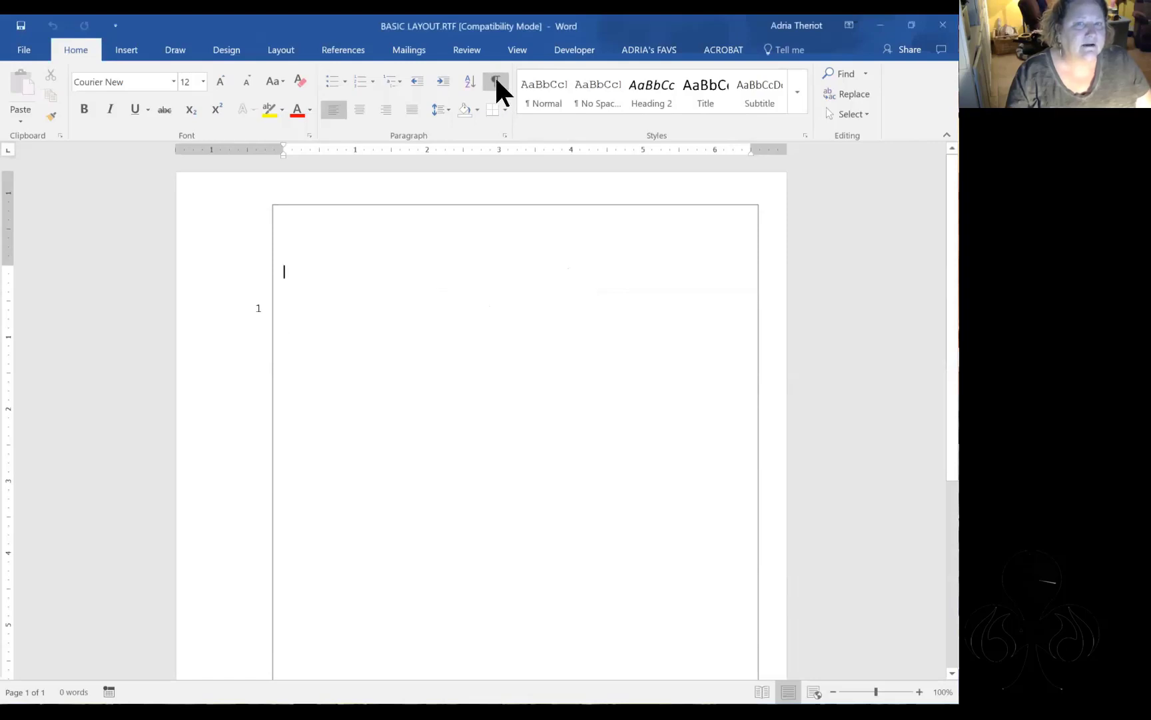
left_click(496, 81)
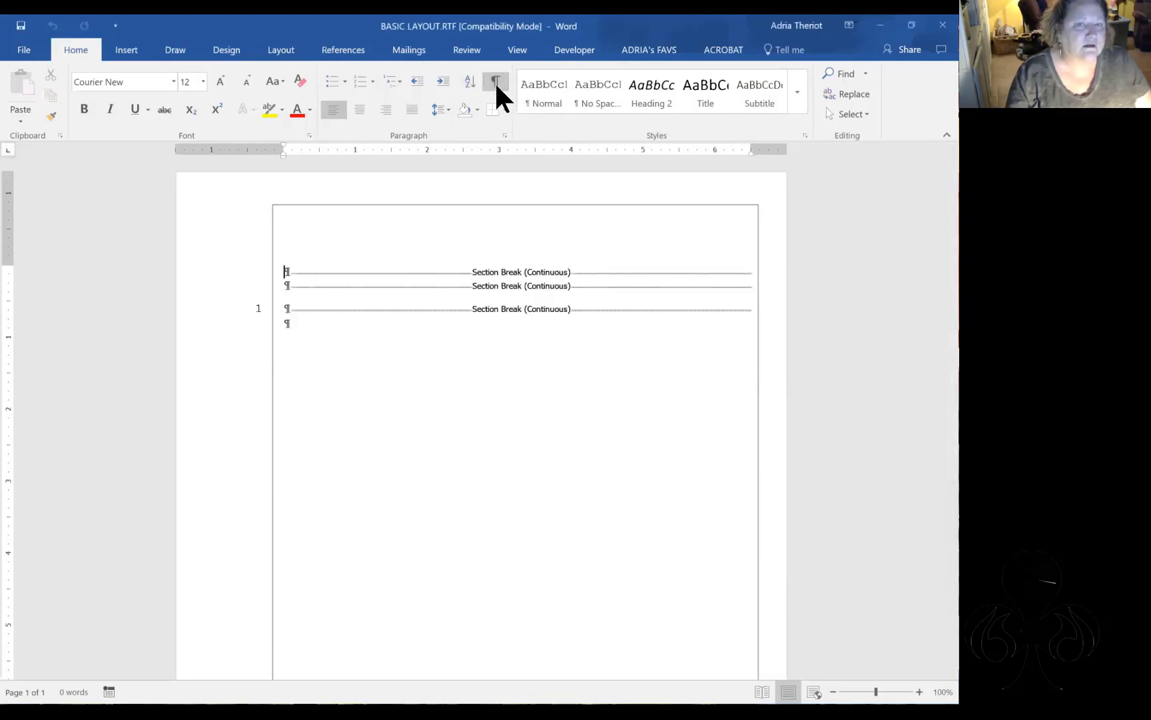
left_click(495, 82)
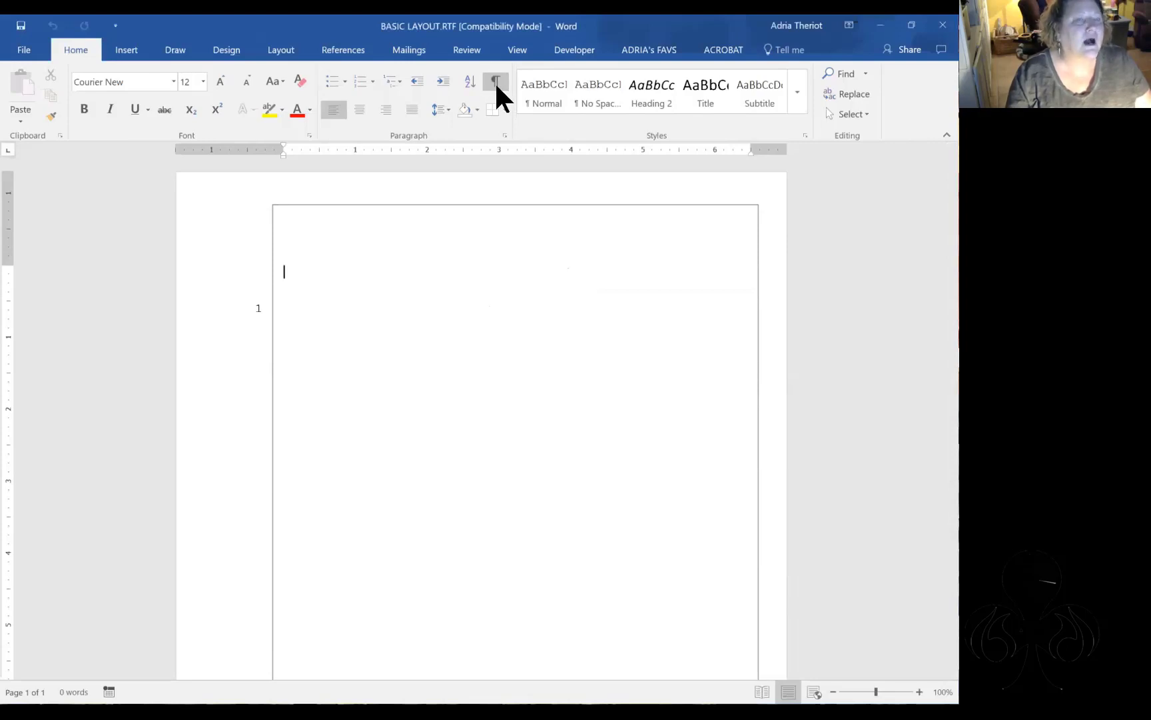
left_click(496, 82)
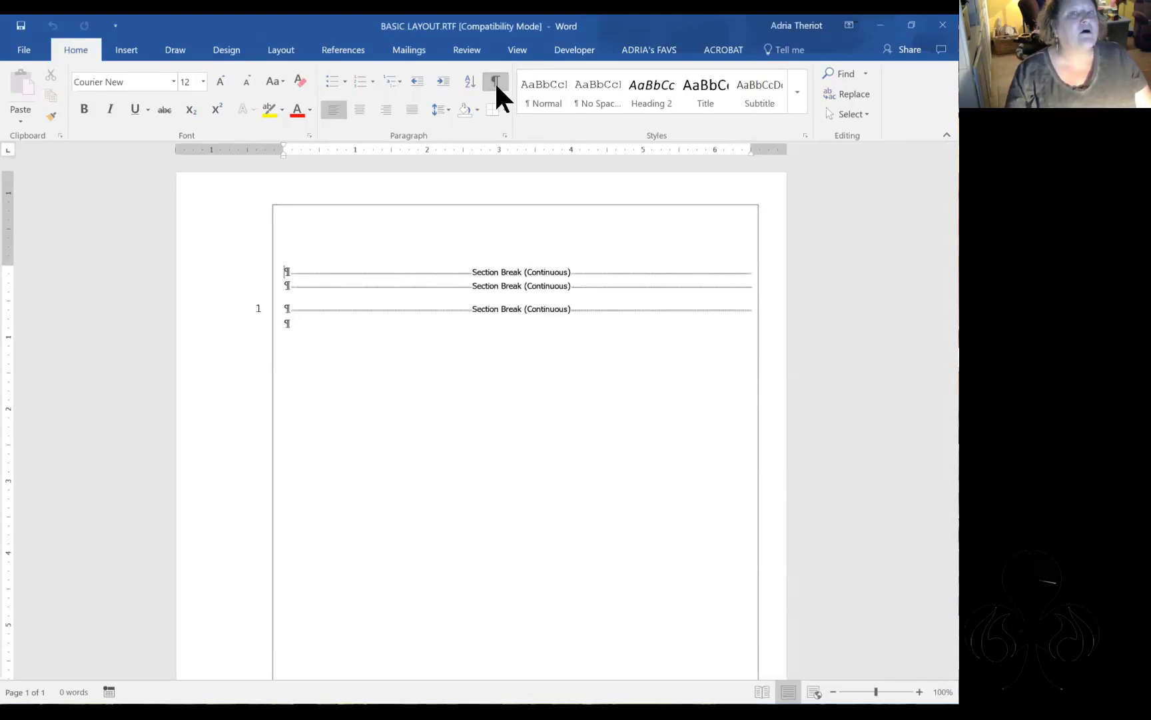
Insert three blank paragraphs before the second continuous section break in the layout document
left_click(302, 296)
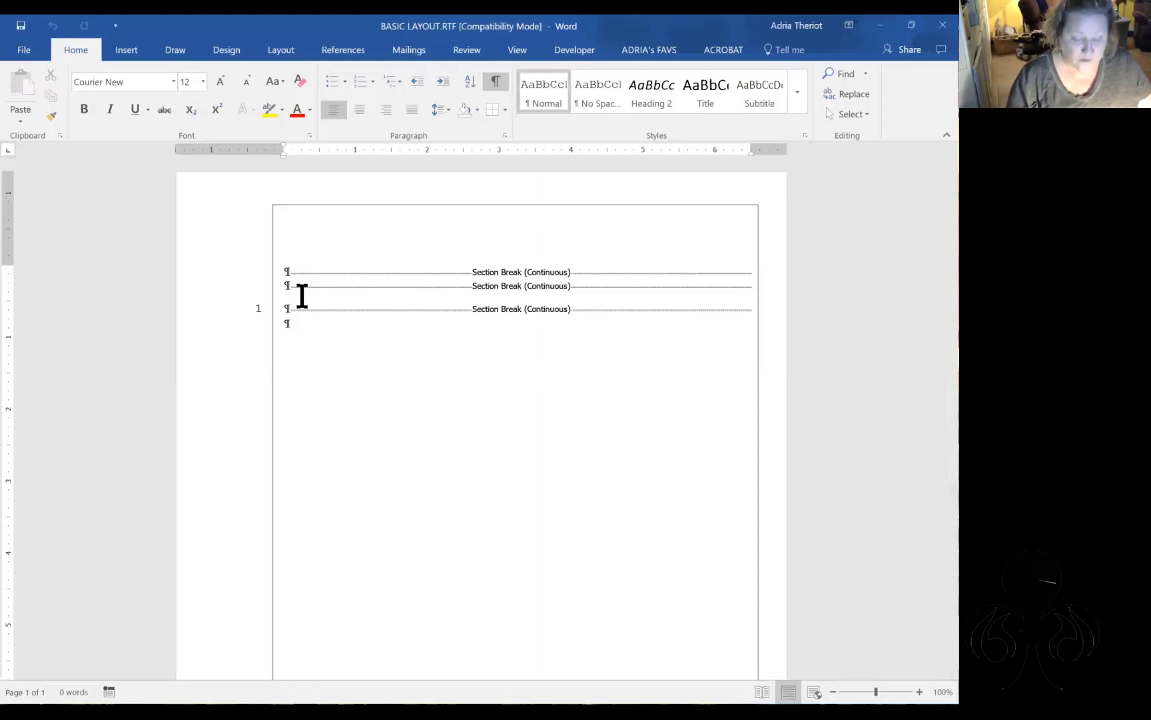
key("Return")
key("Return")
key("Return")
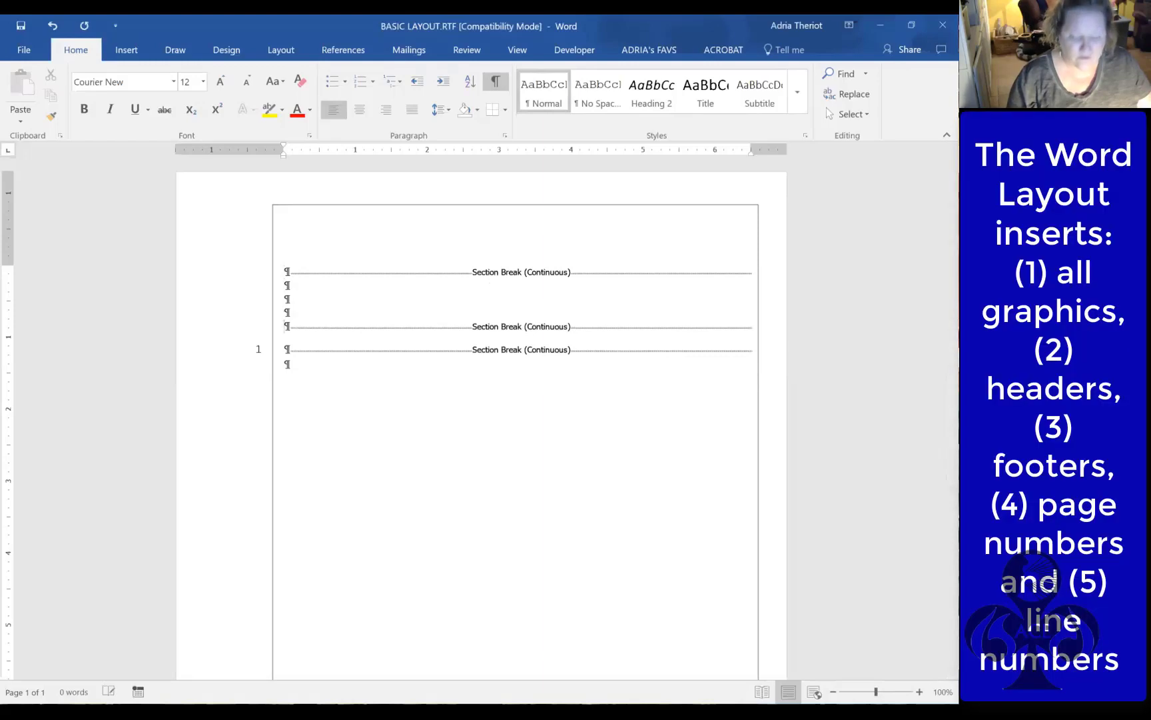
Fill the first section with blank paragraphs so its section break moves down toward the page footer
left_click(286, 272)
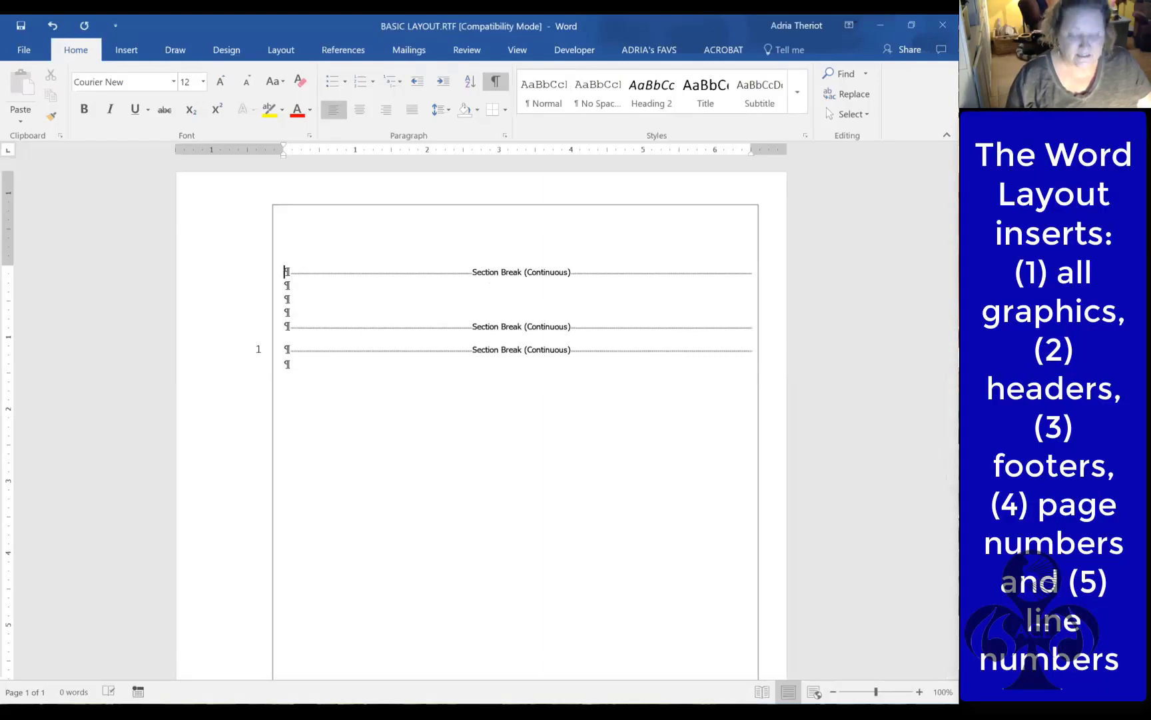
key("Return")
key("Return")
key("Return")
key("Return")
key("Return")
key("Return")
key("Return")
key("Return")
key("Return")
key("Return")
key("Return")
key("Return")
key("Return")
key("Return")
key("Return")
key("Return")
key("Return")
key("Return")
key("Return")
key("Return")
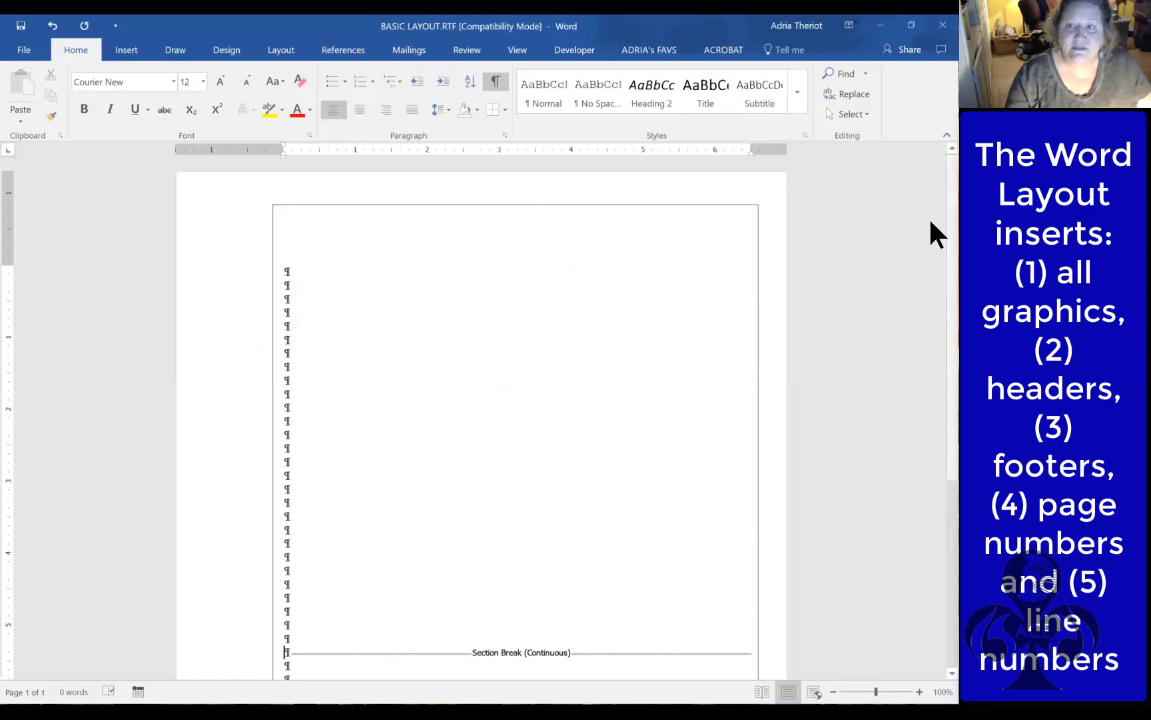
scroll(930, 369, "down", 6)
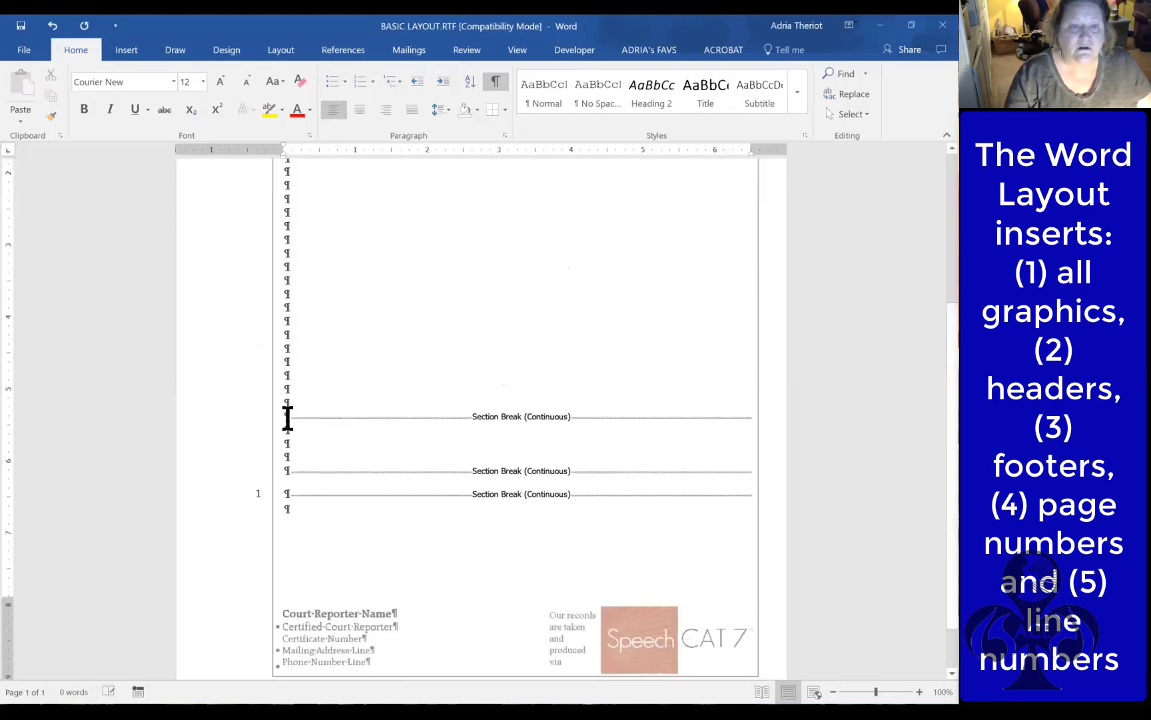
key("Return")
key("Return")
key("Return")
key("Return")
key("Return")
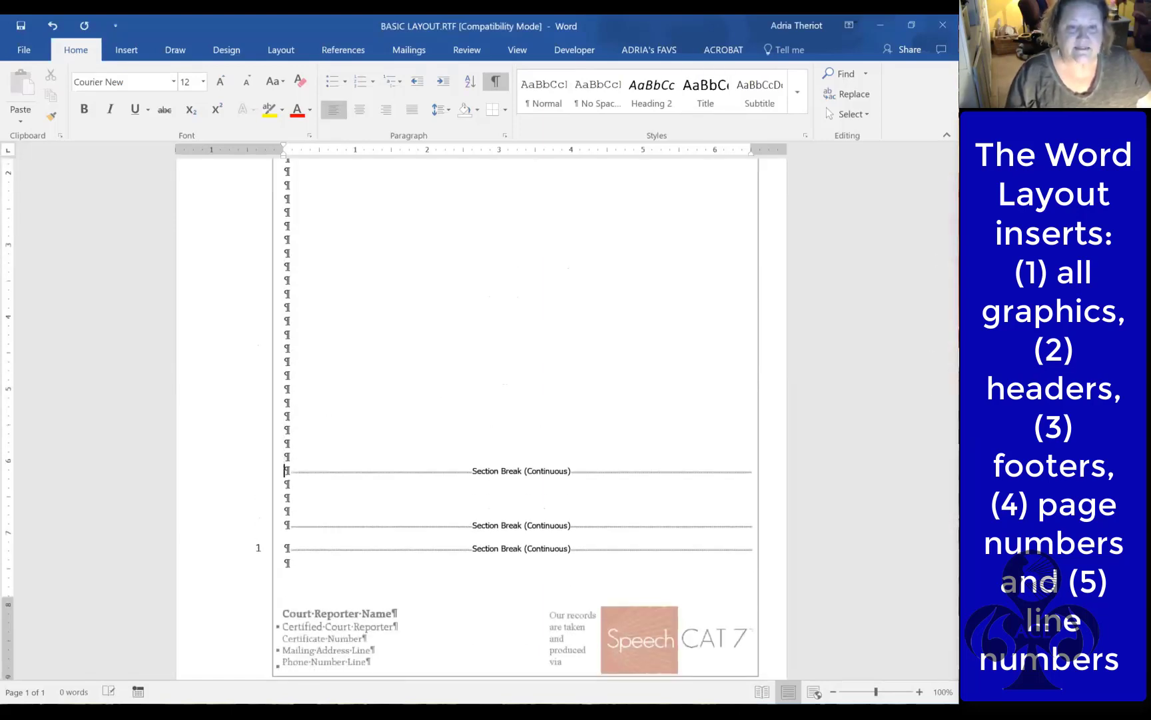
Add blank paragraphs before the second section break to push it onto page 2
left_click(286, 537)
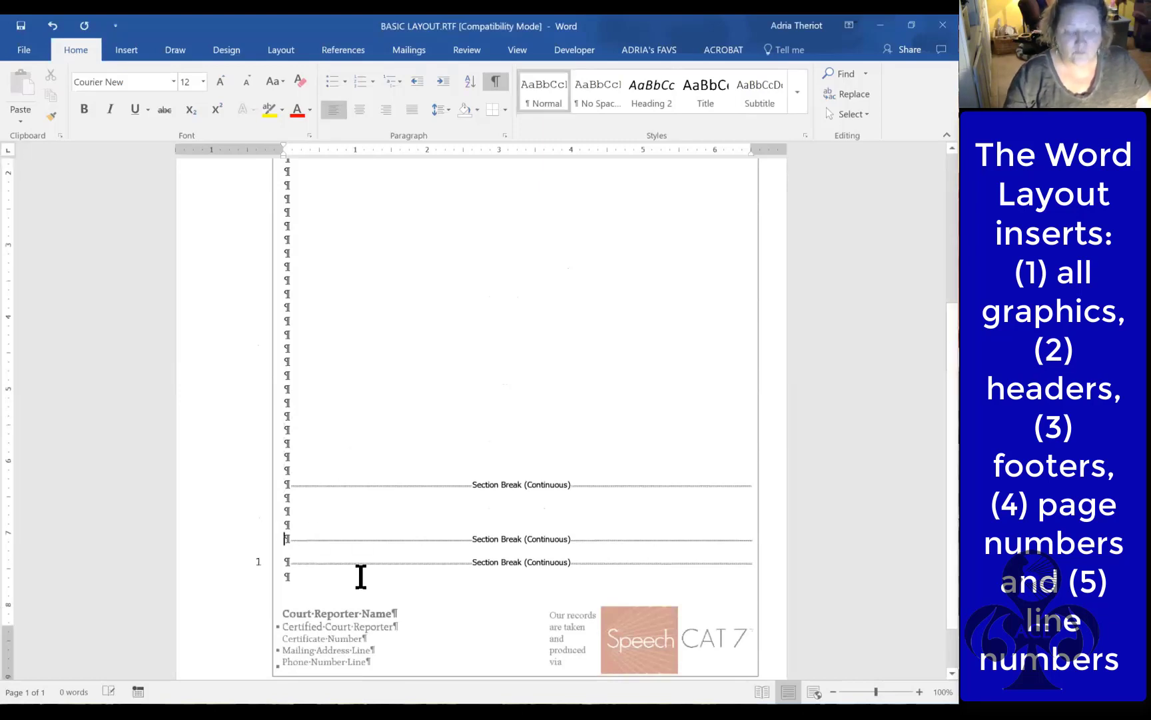
key("Return")
key("Return")
key("Return")
key("Return")
key("Return")
key("Return")
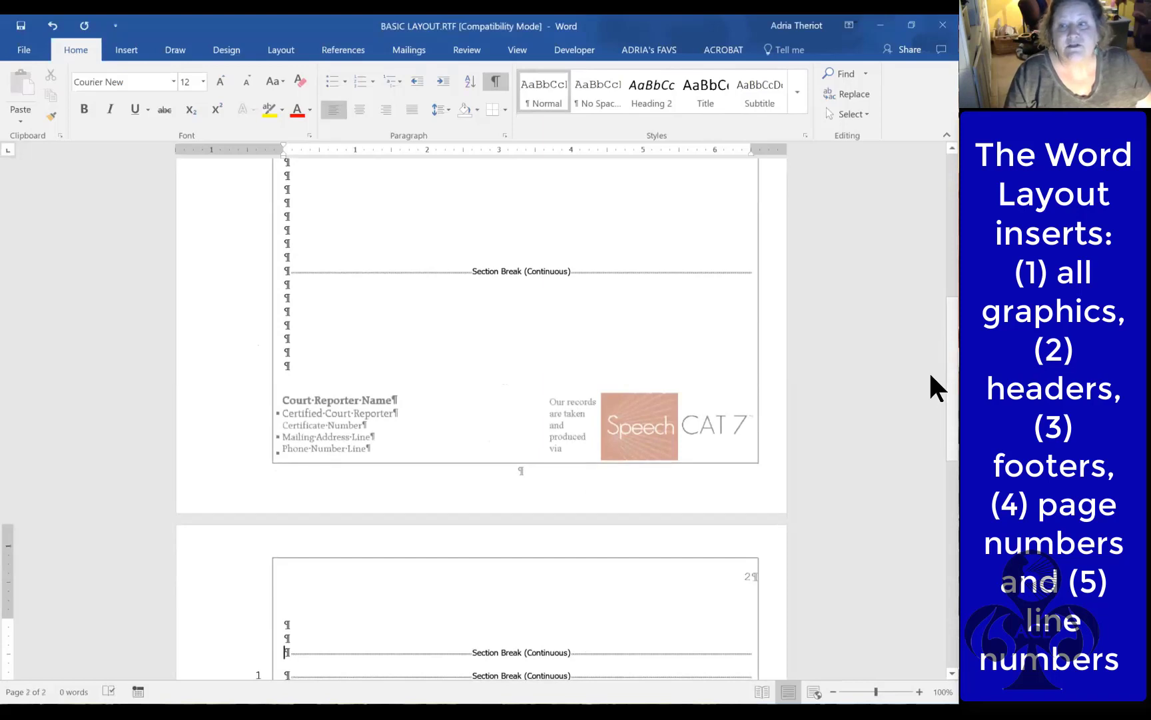
Delete the SpeechCAT 7 logo and its "Our records are taken and produced via" text from the section 1 footer
left_click_drag(952, 370, 940, 327)
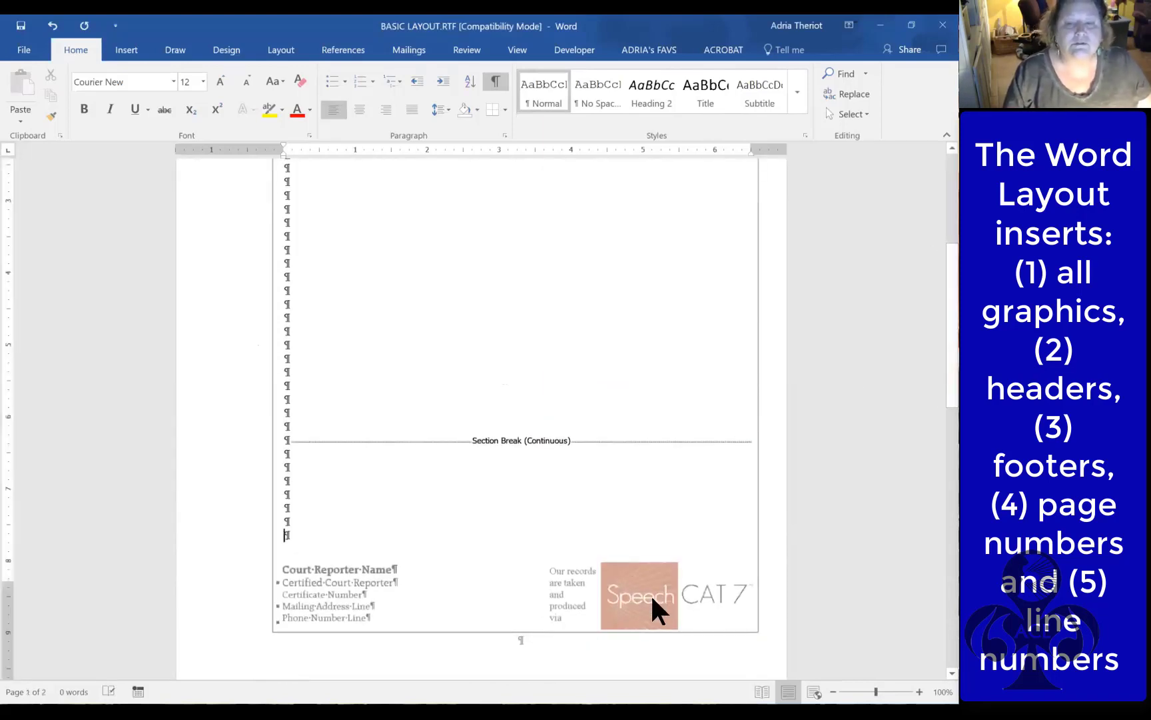
double_click(650, 593)
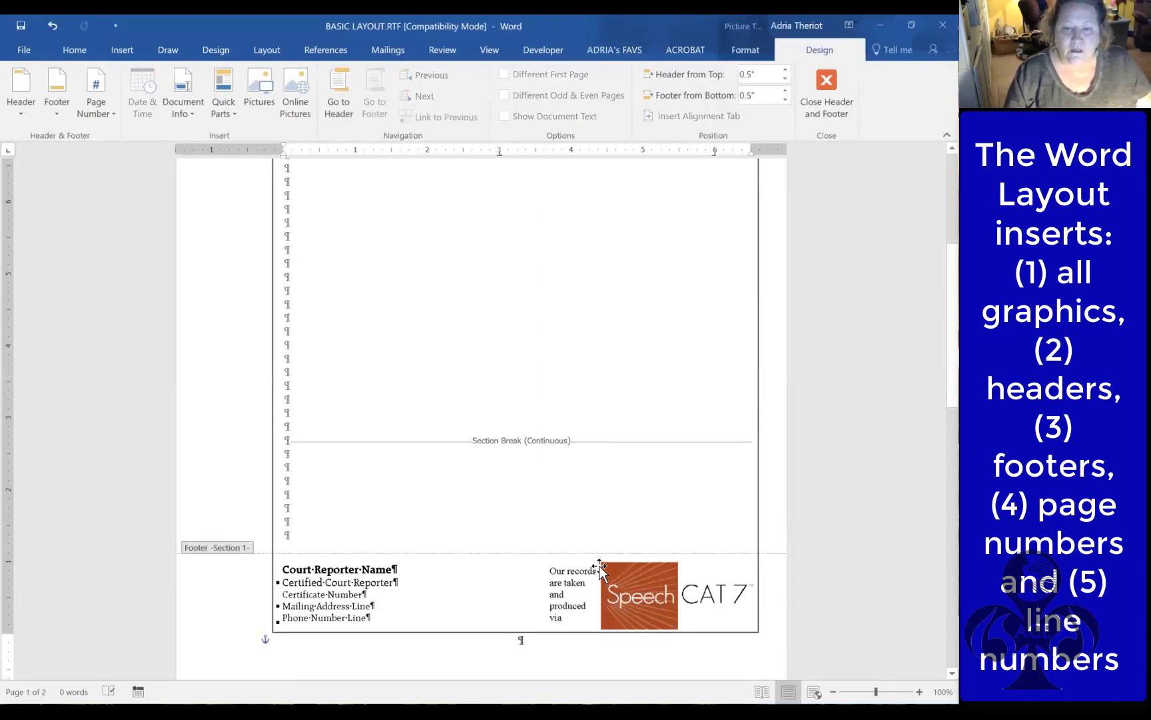
left_click_drag(599, 566, 613, 521)
key("Delete")
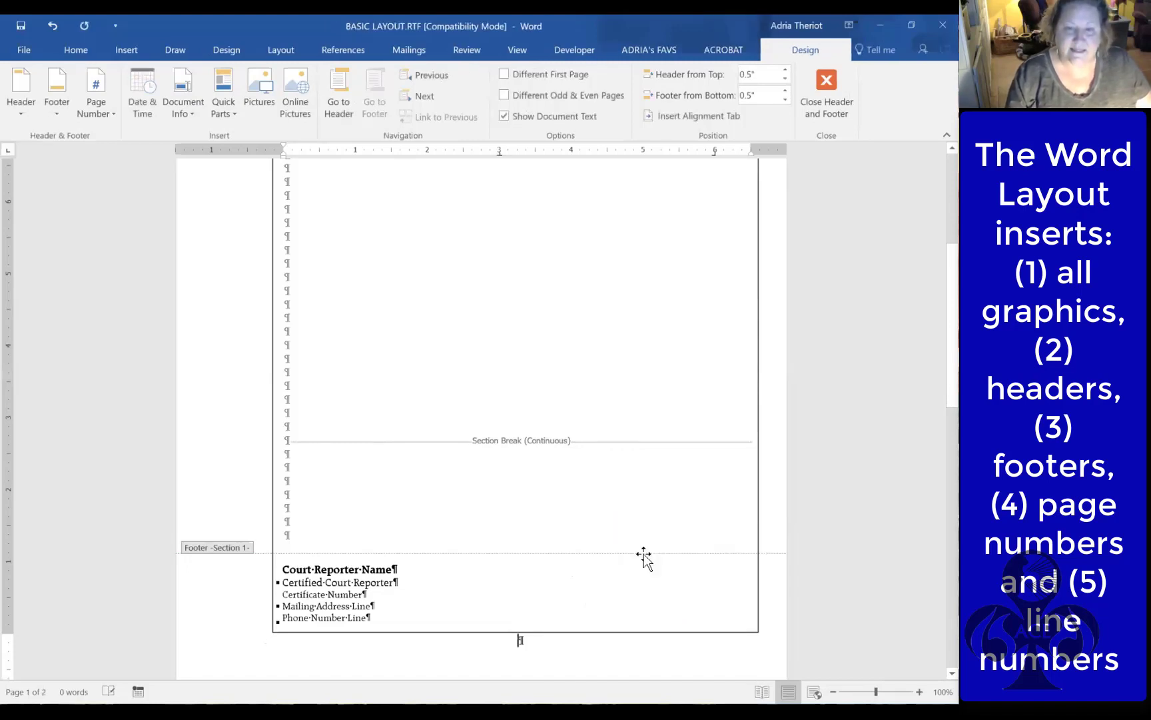
Center the court reporter's details in the section 1 footer and widen their text box to the page border
left_click_drag(384, 610, 267, 561)
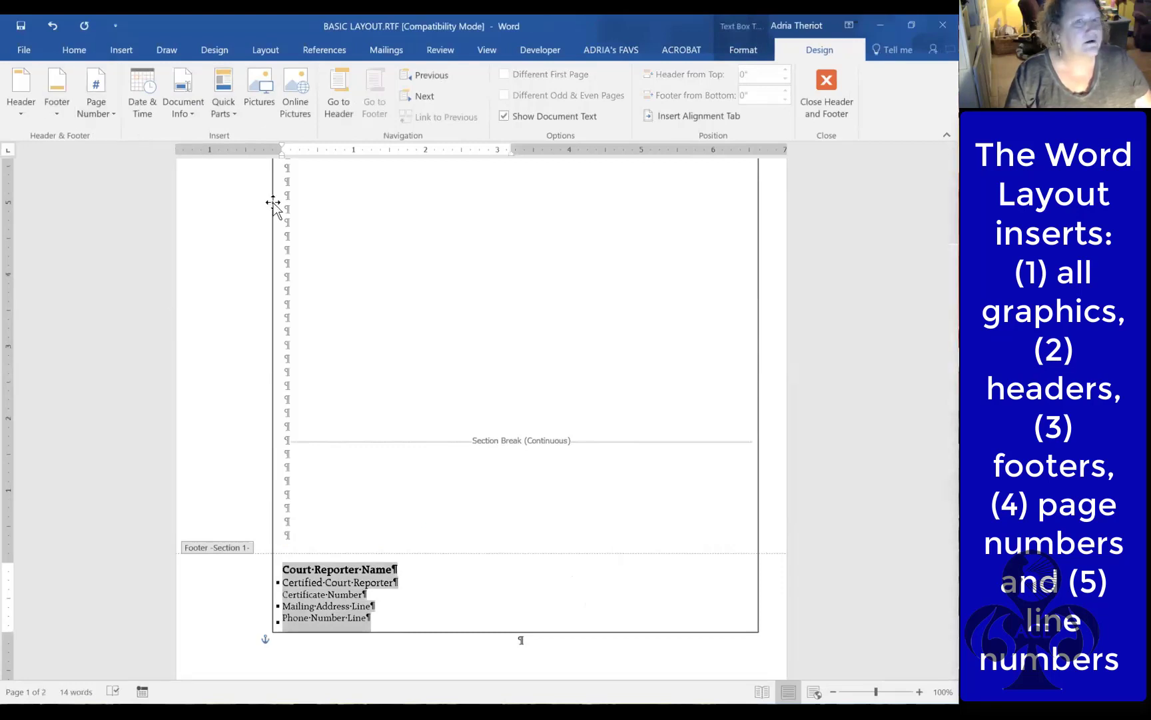
left_click(88, 59)
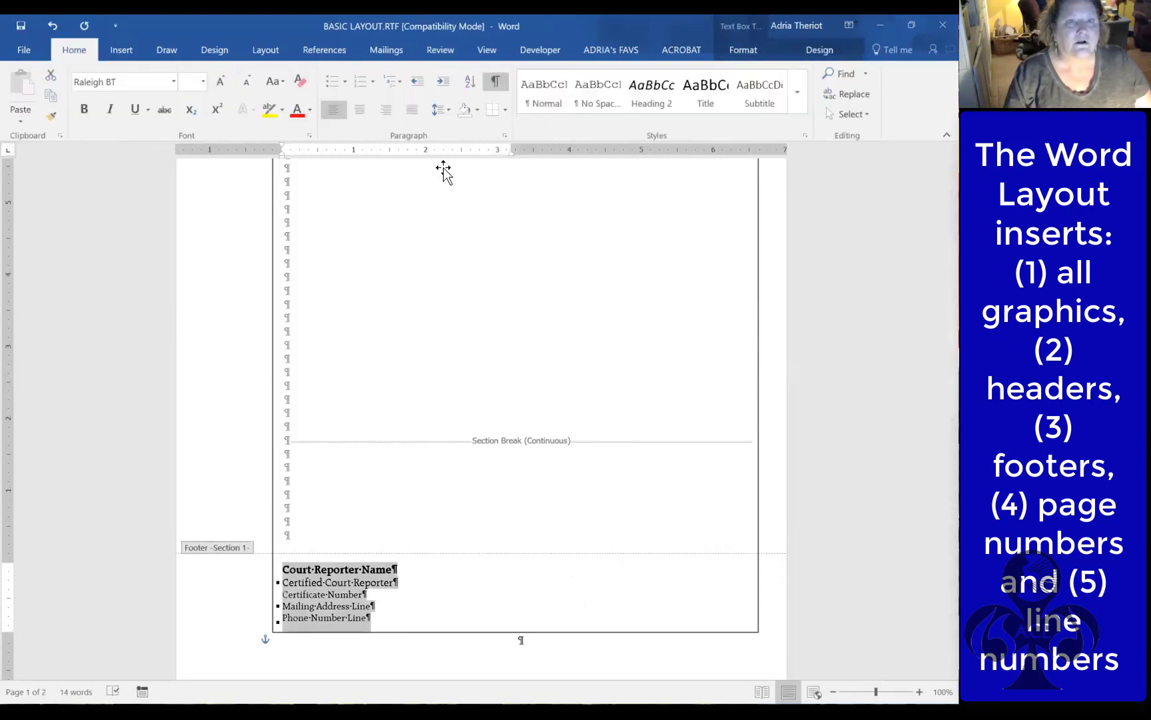
left_click(363, 110)
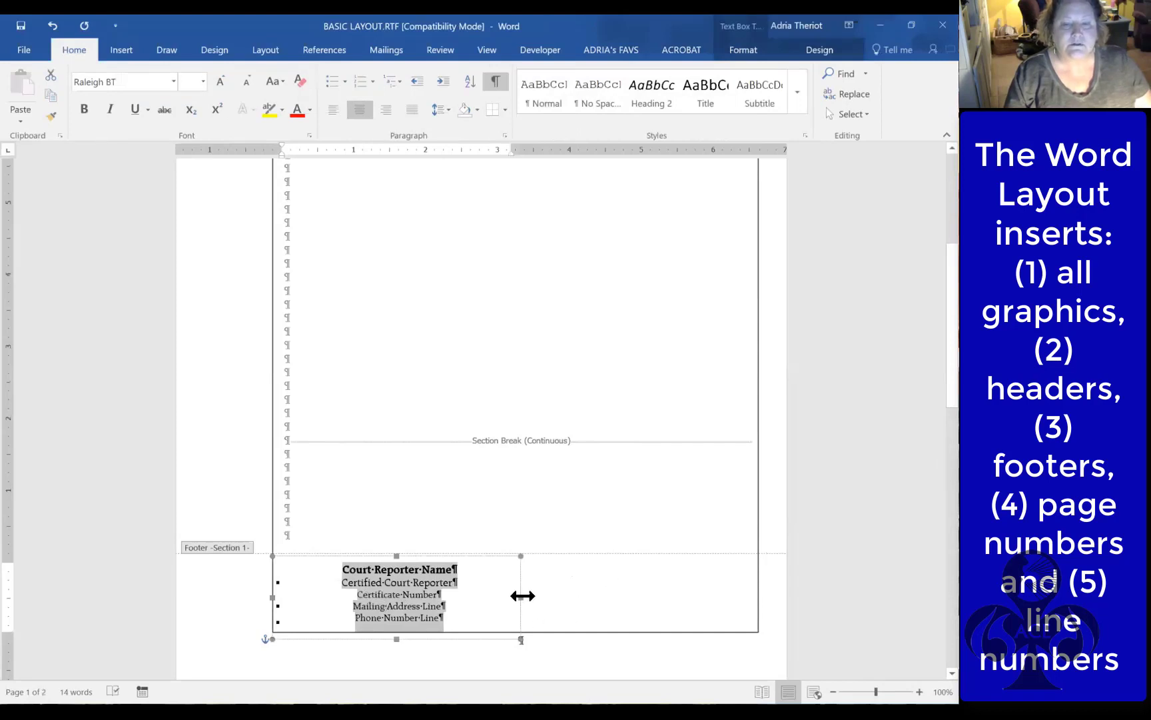
left_click_drag(521, 595, 760, 600)
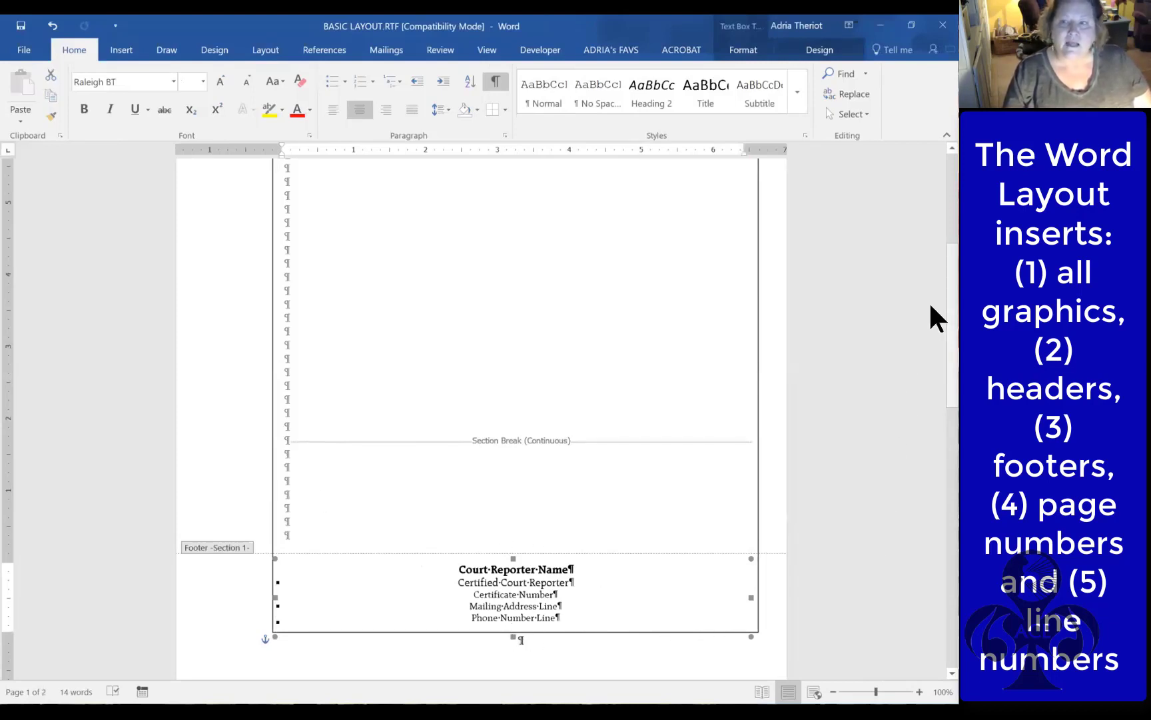
Leave the footer and insert 19 blank paragraphs before the first section break on page 2
scroll(930, 437, "down", 5)
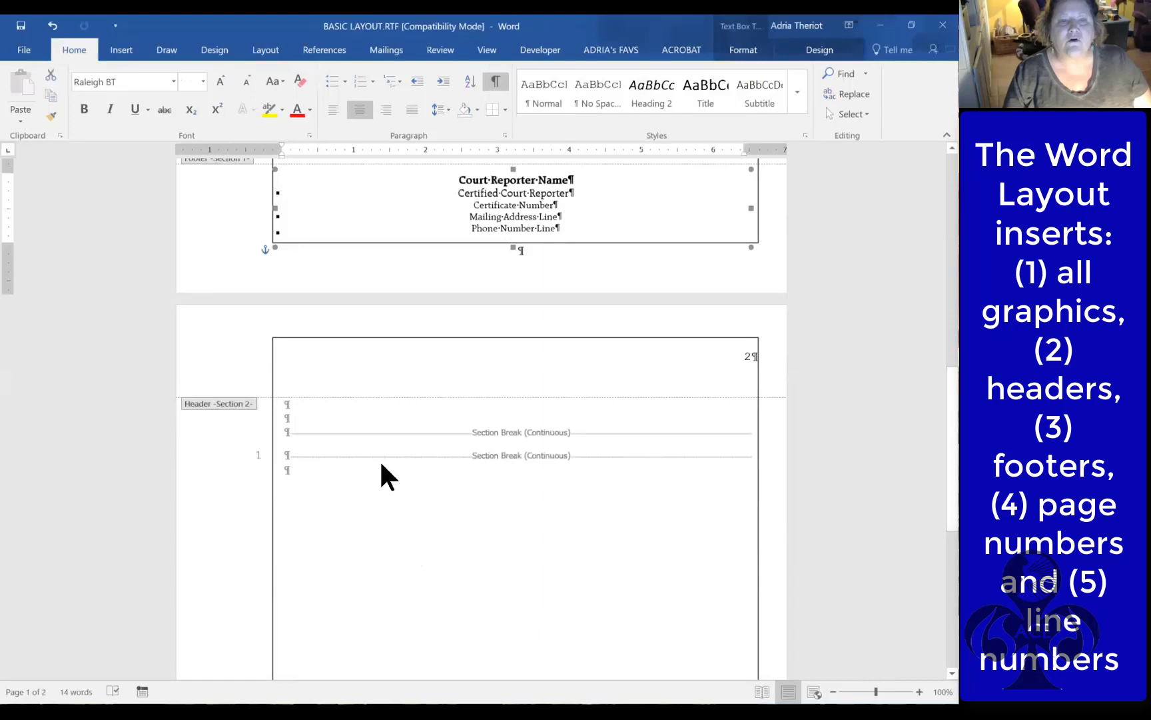
double_click(288, 434)
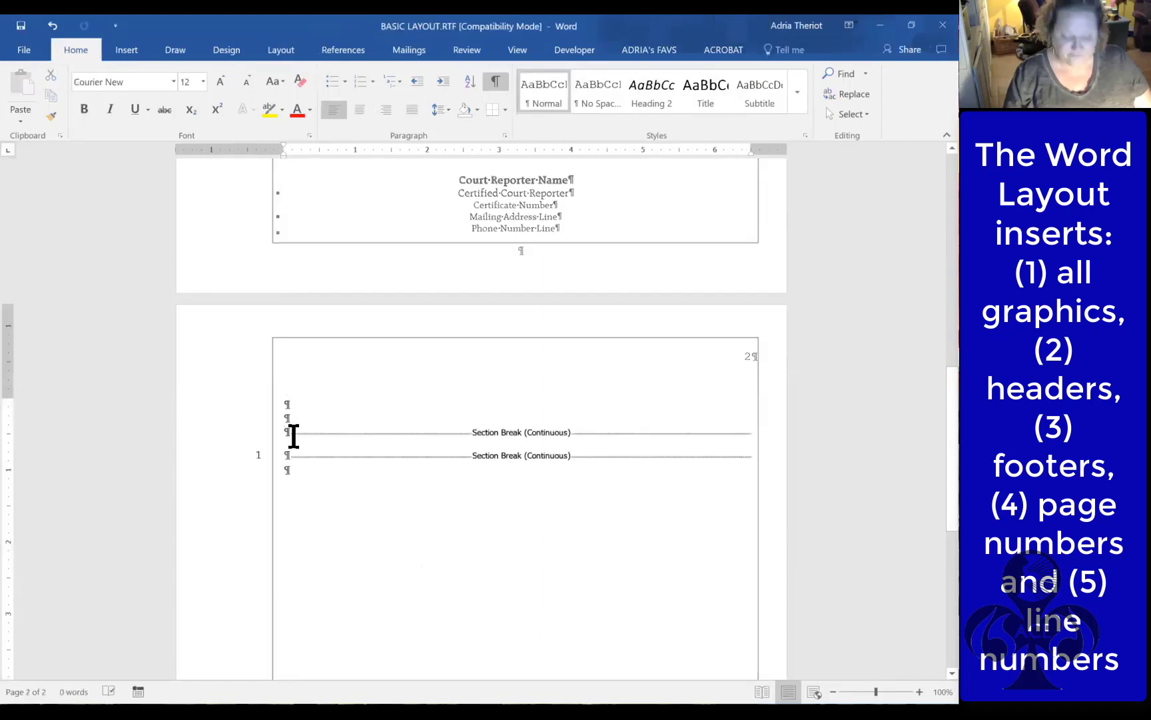
key("Return")
key("Return")
key("Return")
key("Return")
key("Return")
key("Return")
key("Return")
key("Return")
key("Return")
key("Return")
key("Return")
key("Return")
key("Return")
key("Return")
key("Return")
key("Return")
key("Return")
key("Return")
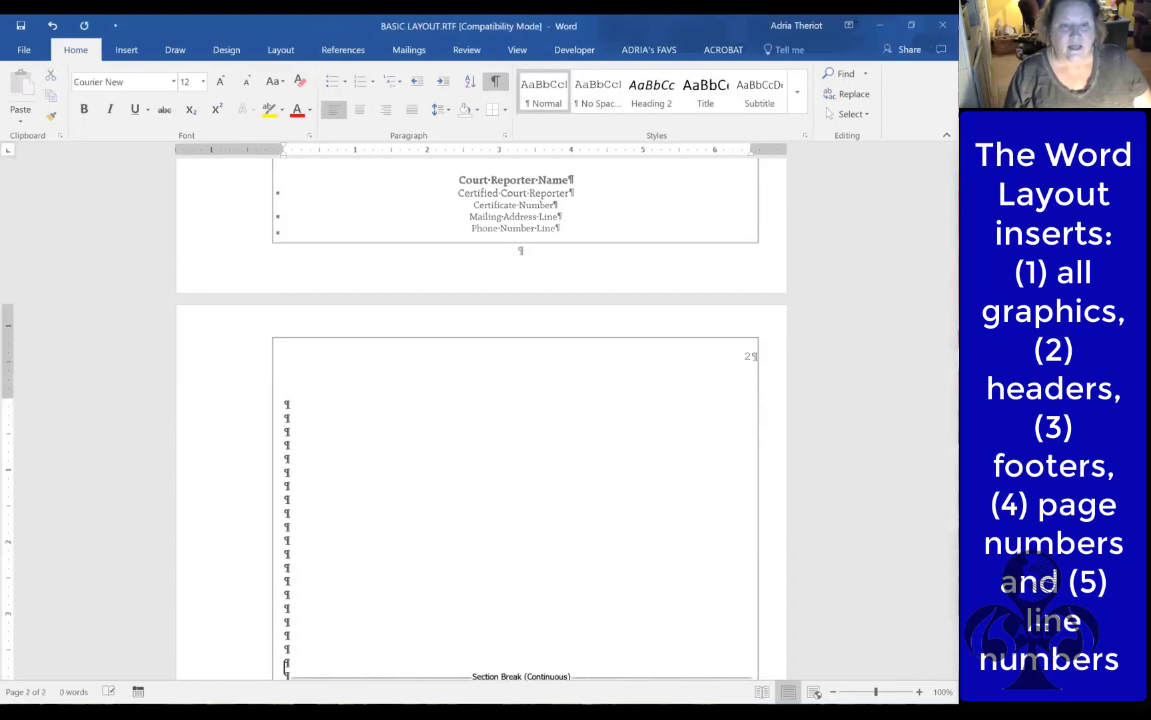
key("Return")
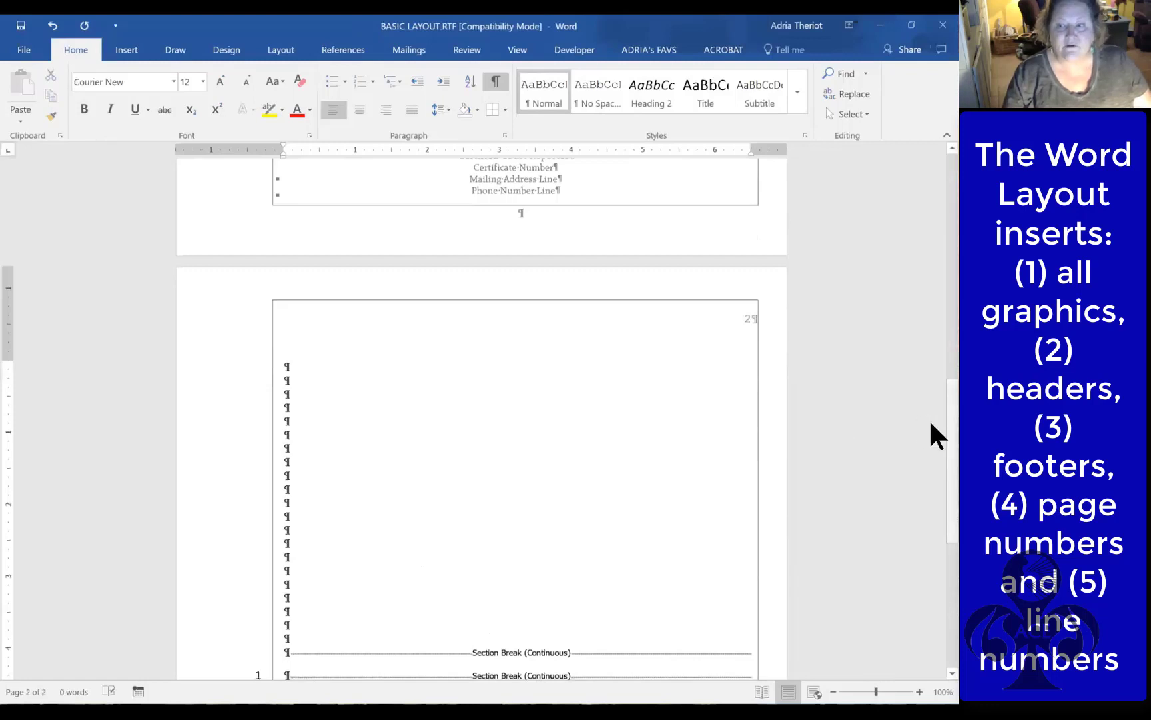
Insert seven blank numbered lines before the last continuous section break on page 2
scroll(929, 419, "down", 8)
left_click(284, 367)
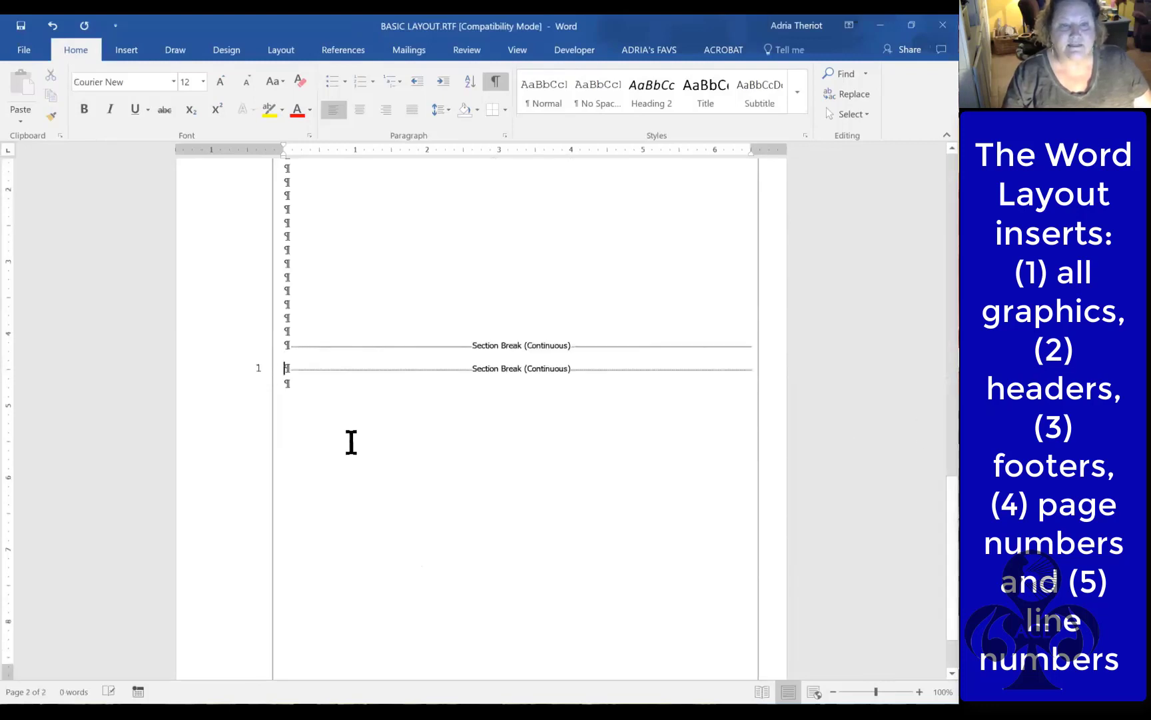
key("Return")
key("Return")
key("Return")
key("Return")
key("Return")
key("Return")
key("Return")
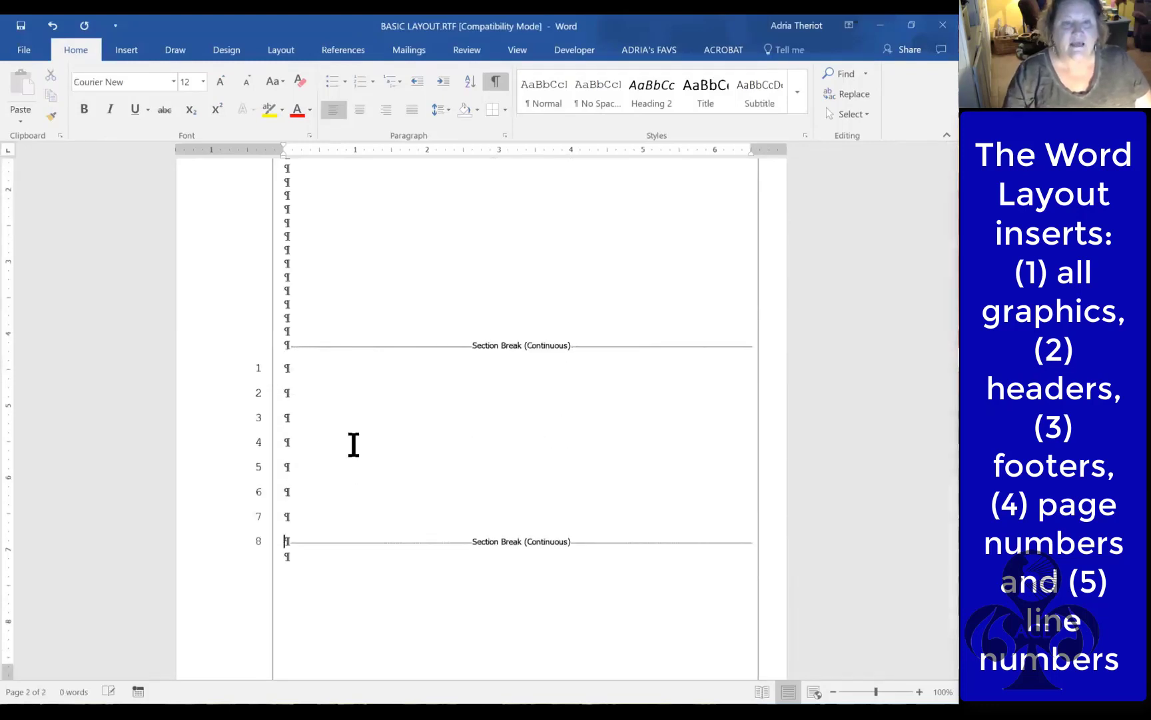
Add blank paragraphs before the second section break until the line-numbered section moves onto page 3
left_click(288, 349)
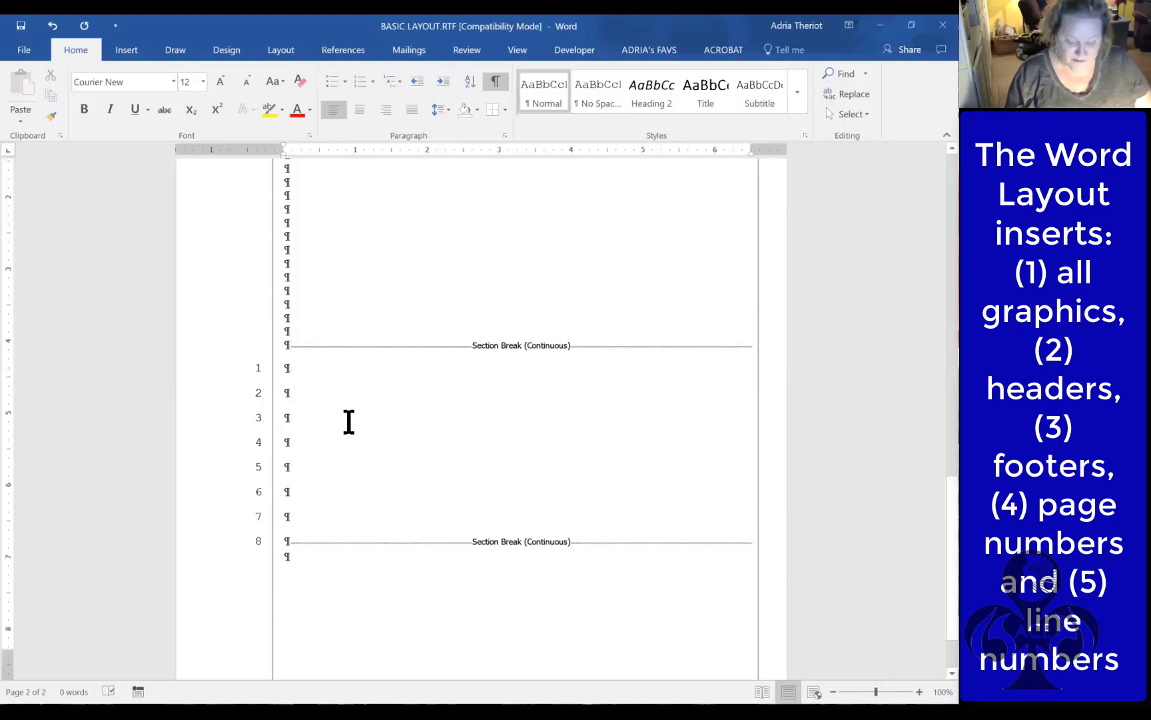
key("Return")
key("Return")
key("Return")
key("Return")
key("Return")
key("Return")
key("Return")
key("Return")
key("Return")
key("Return")
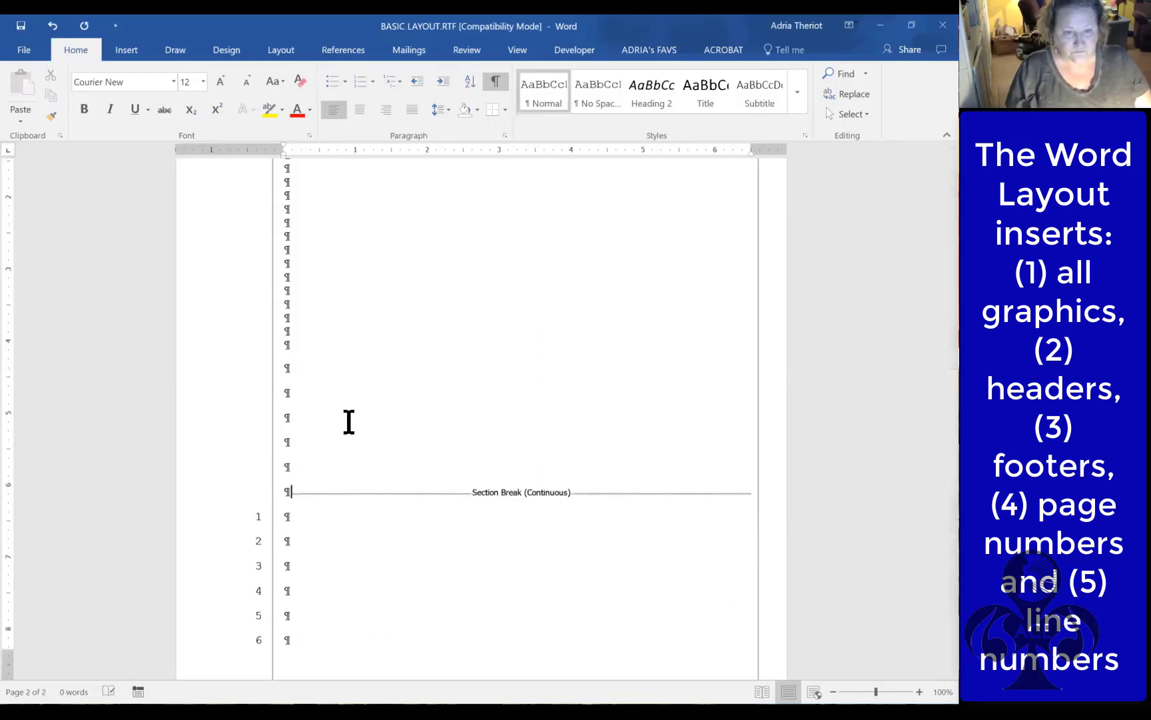
key("Return")
key("Return")
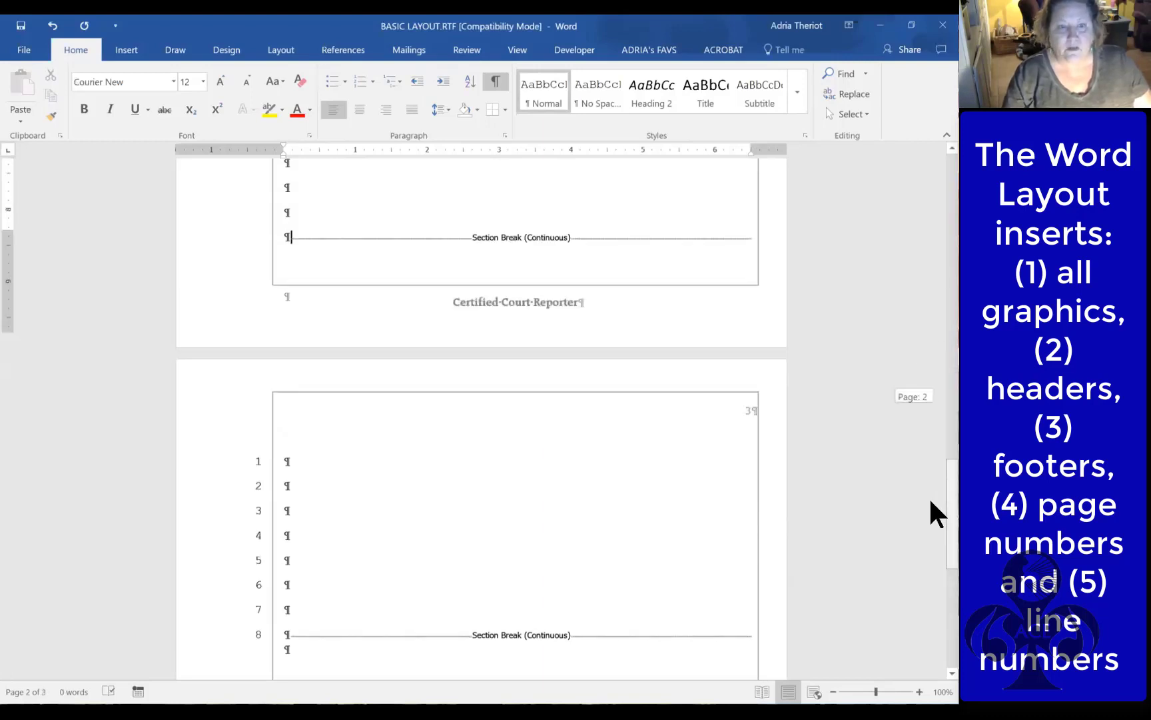
Add blank lines to the line-numbered section on page 3 until its section break sits on line 25
scroll(930, 497, "down", 10)
left_click(288, 545)
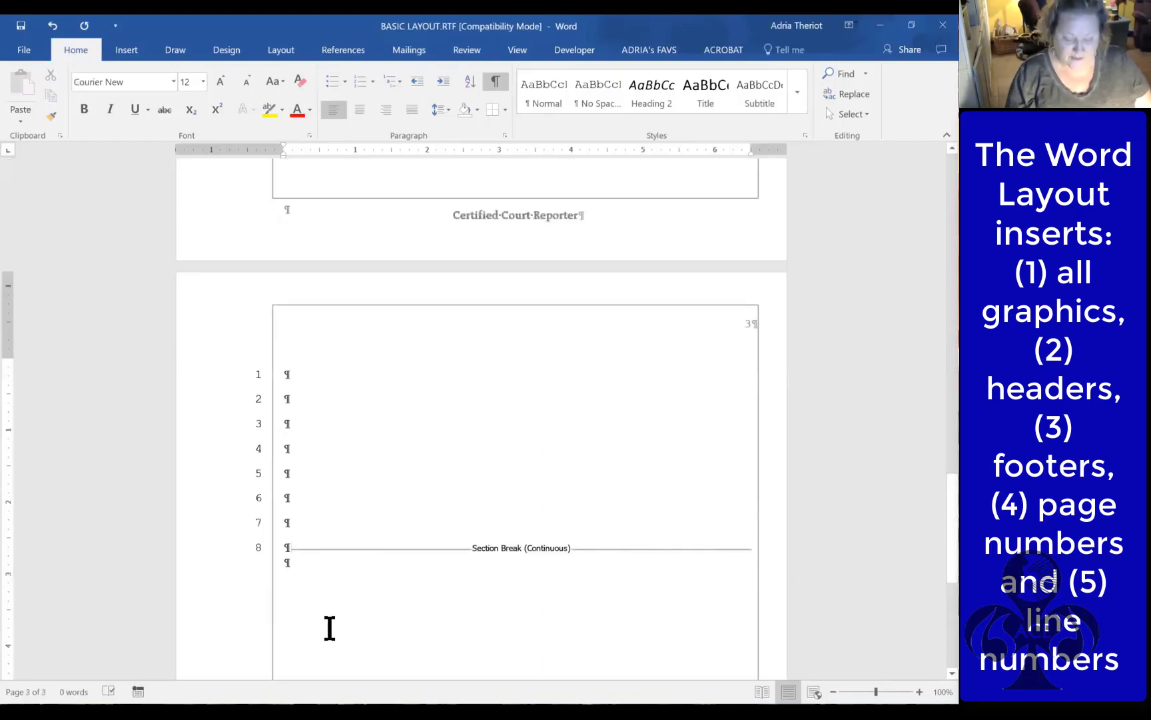
key("Return")
key("Return")
key("Return")
key("Return")
key("Return")
key("Return")
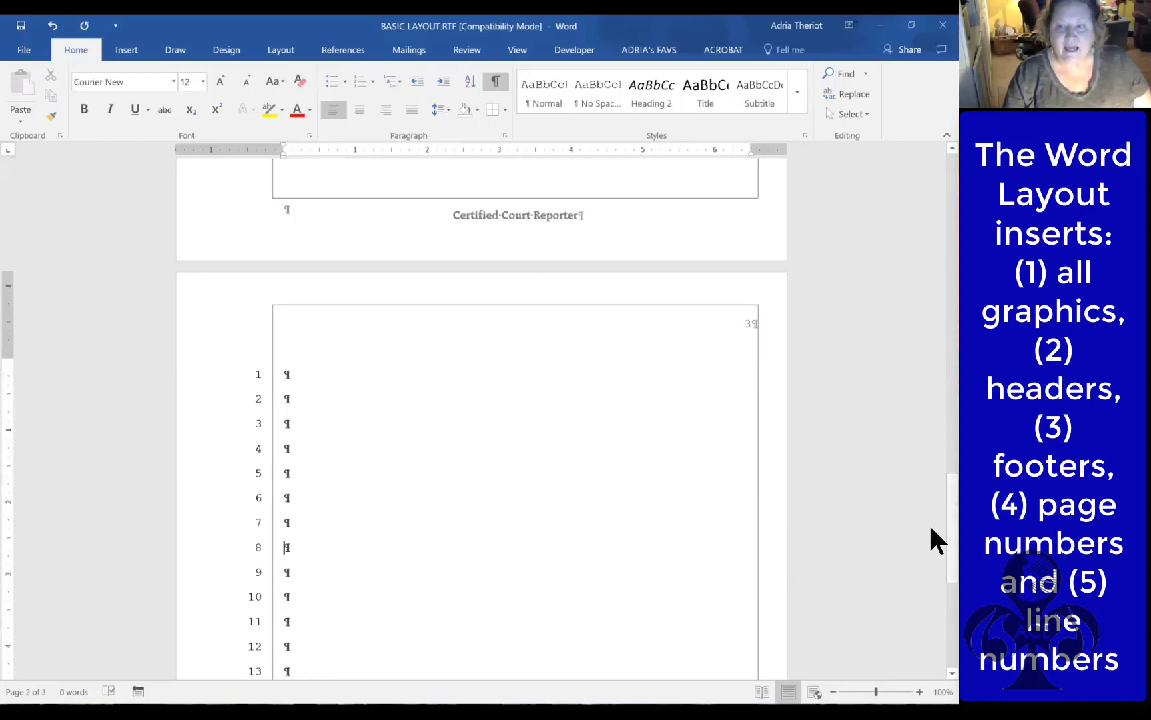
scroll(930, 533, "down", 10)
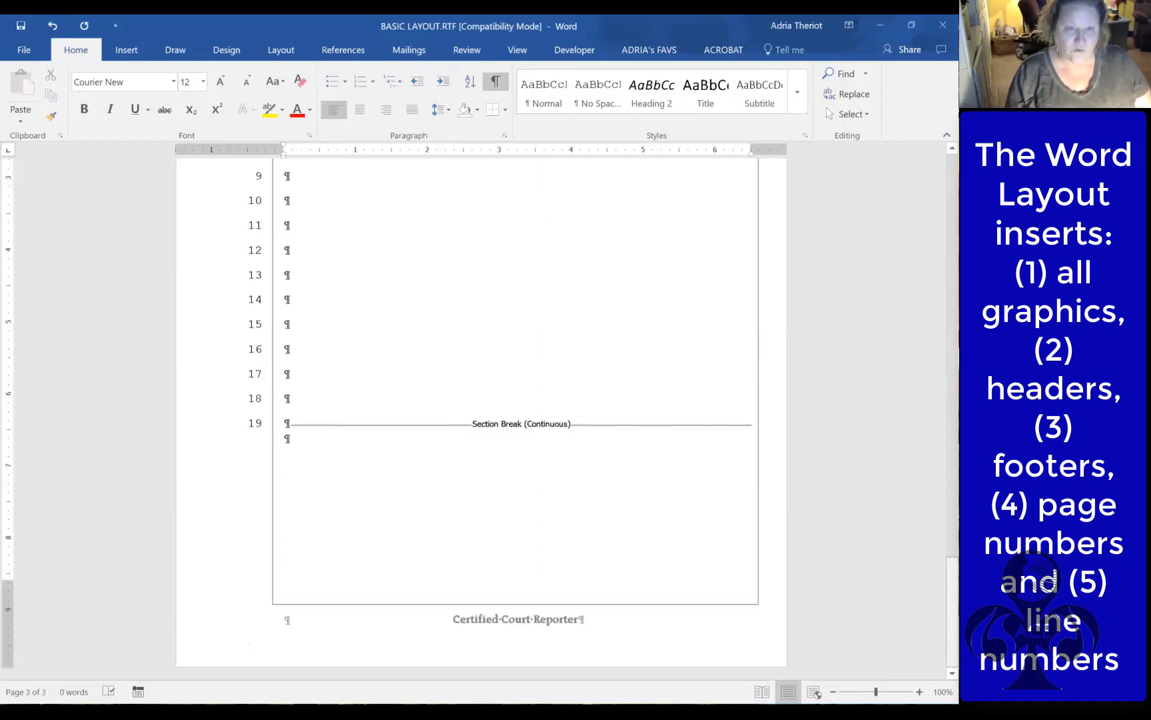
key("Return")
key("Return")
key("Return")
key("Return")
key("Return")
key("Return")
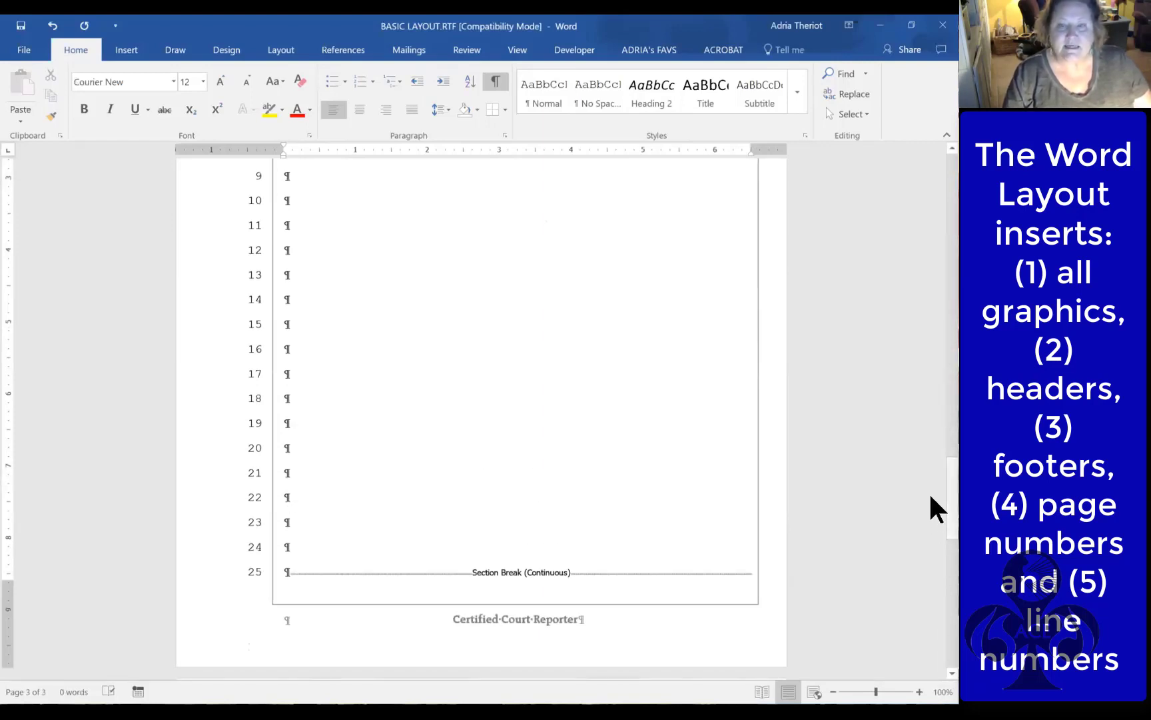
Examine the headers, footers, page numbers and line numbering of each section from page 1 through page 4
scroll(930, 544, "down", 9)
scroll(442, 298, "up", 3)
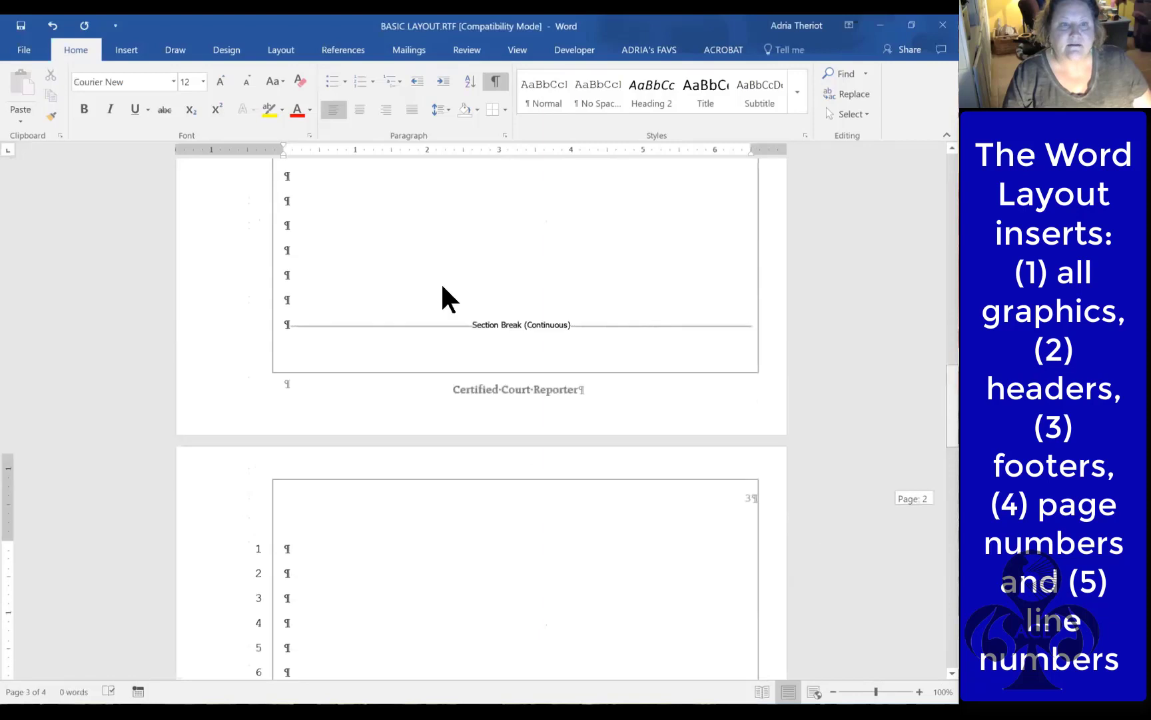
scroll(441, 282, "down", 8)
scroll(441, 281, "down", 7)
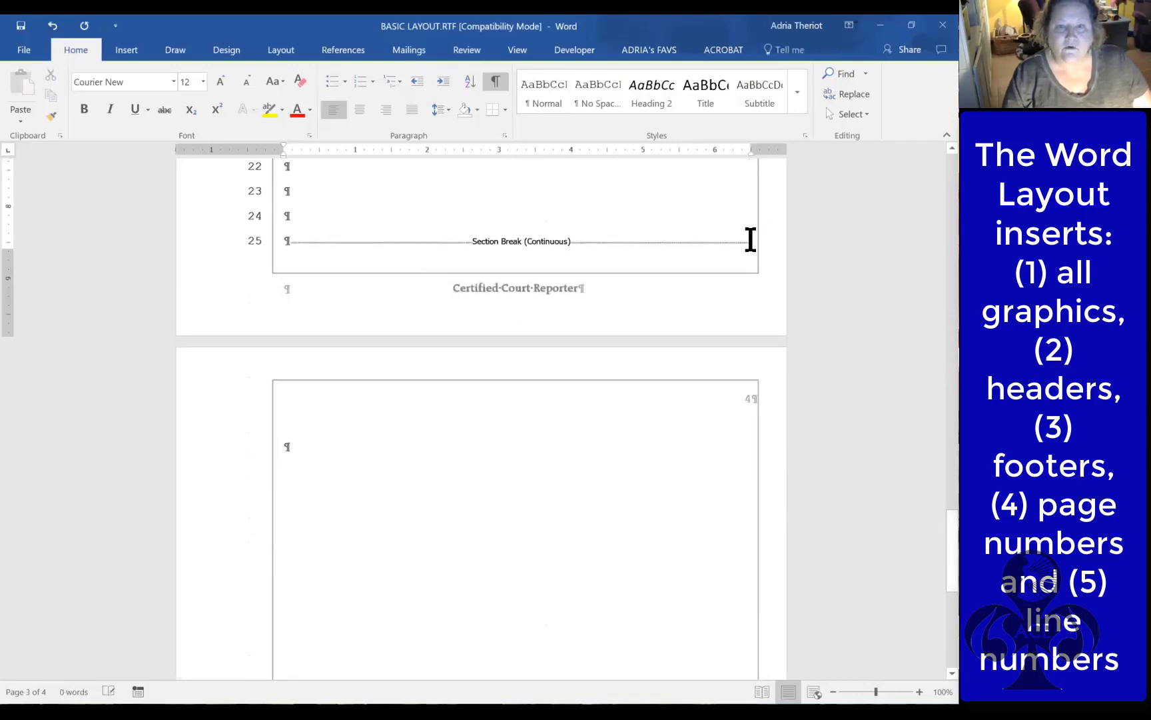
left_click(288, 442)
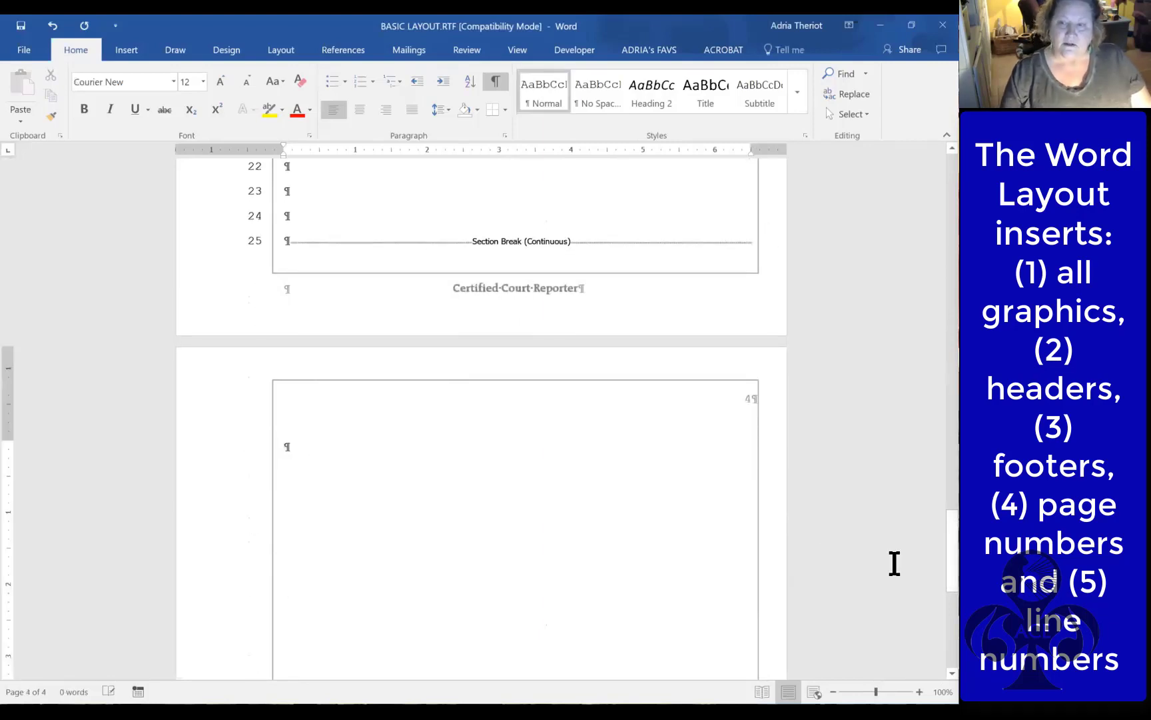
left_click_drag(930, 560, 931, 152)
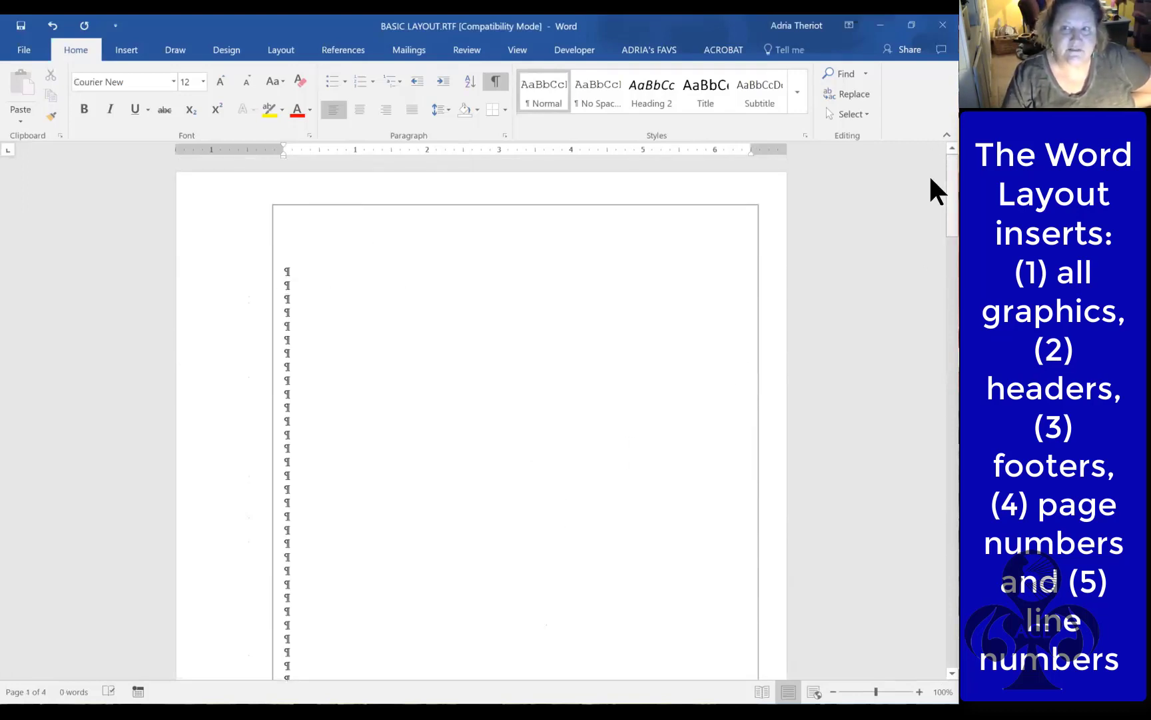
left_click_drag(930, 178, 931, 229)
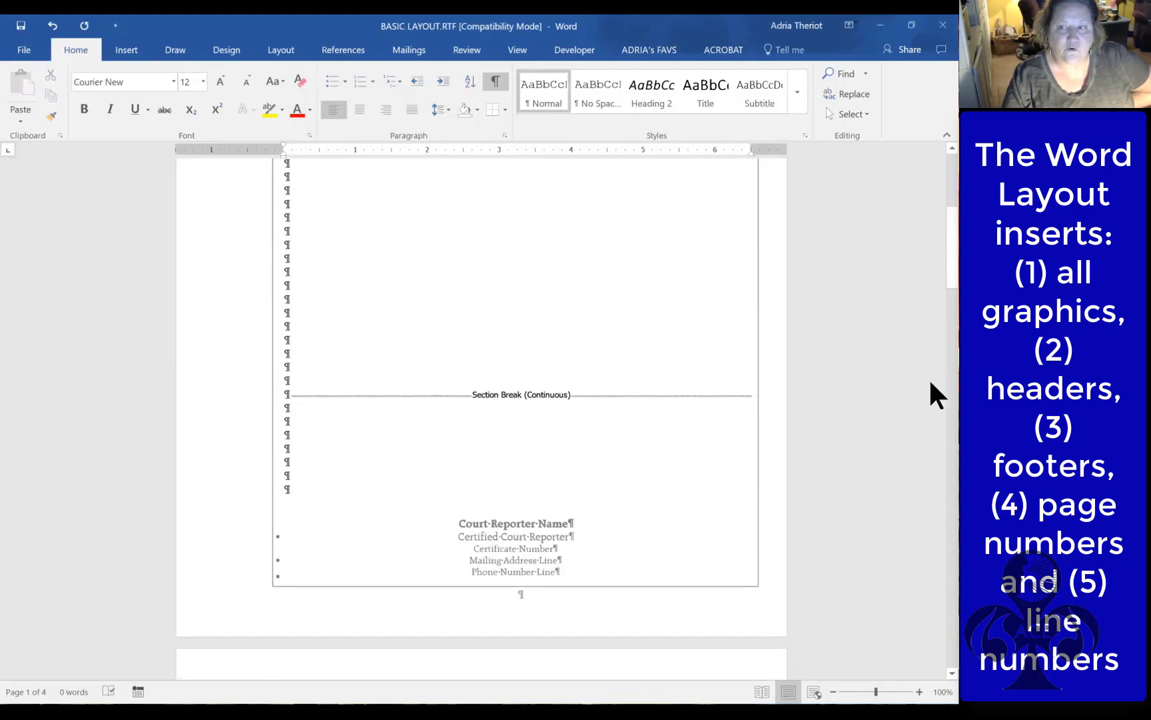
left_click_drag(930, 253, 930, 324)
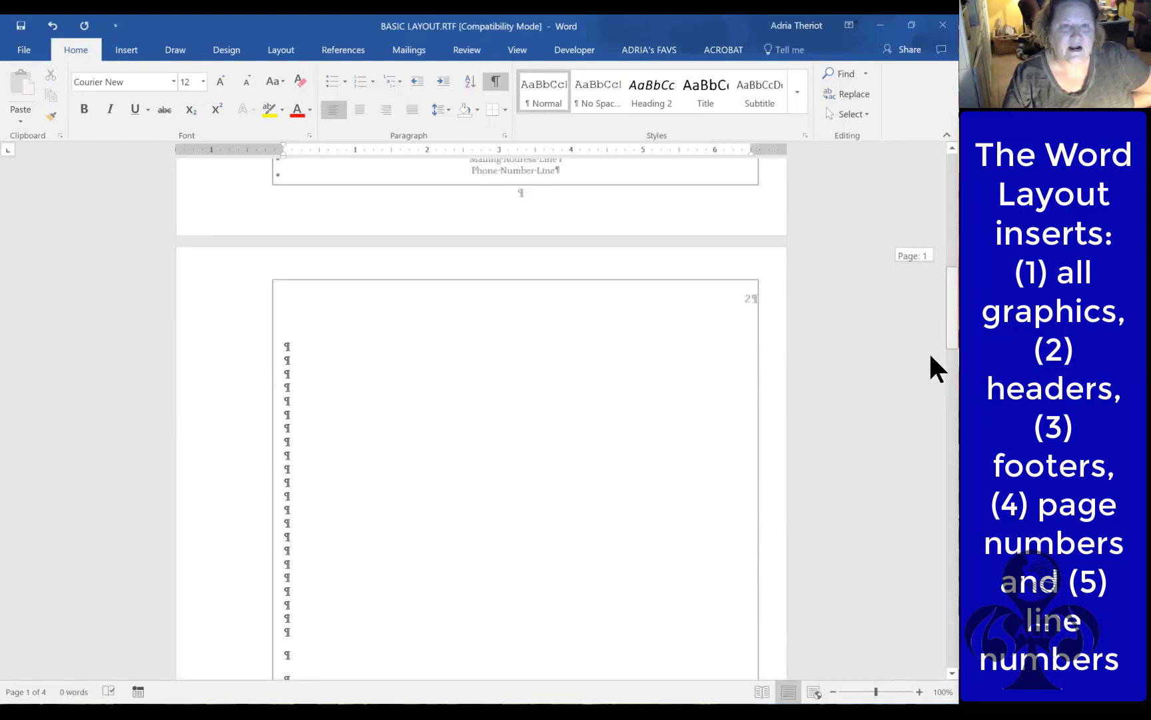
left_click_drag(931, 382, 941, 352)
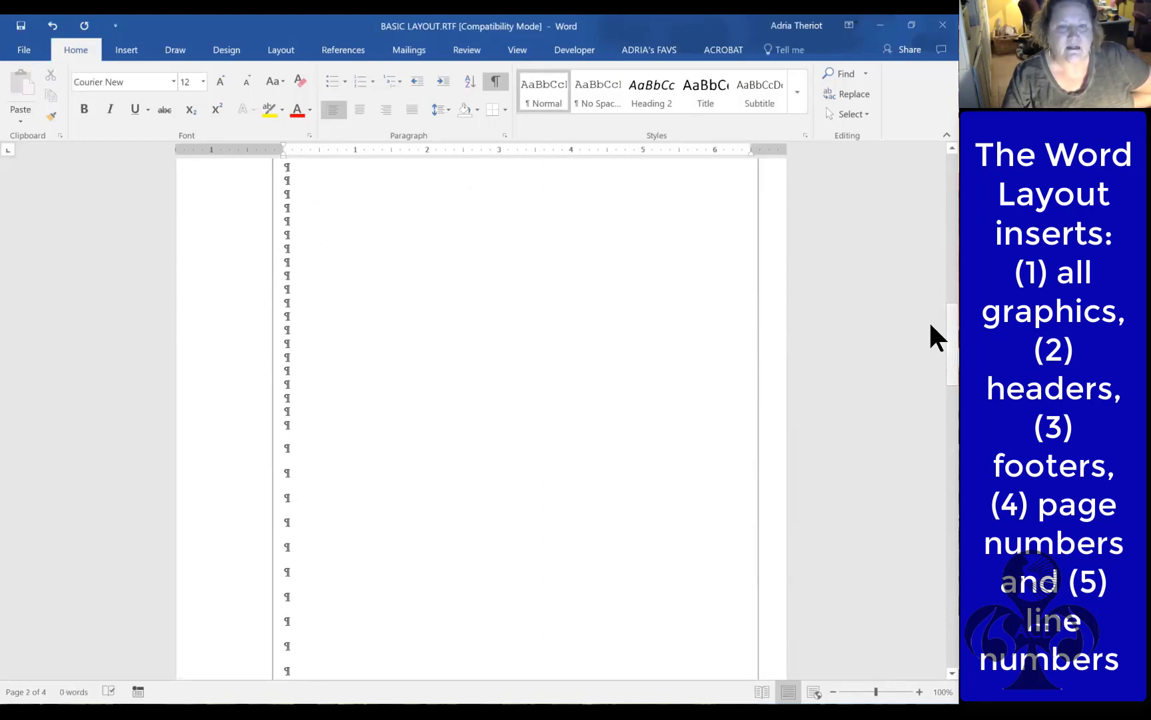
left_click_drag(930, 336, 933, 416)
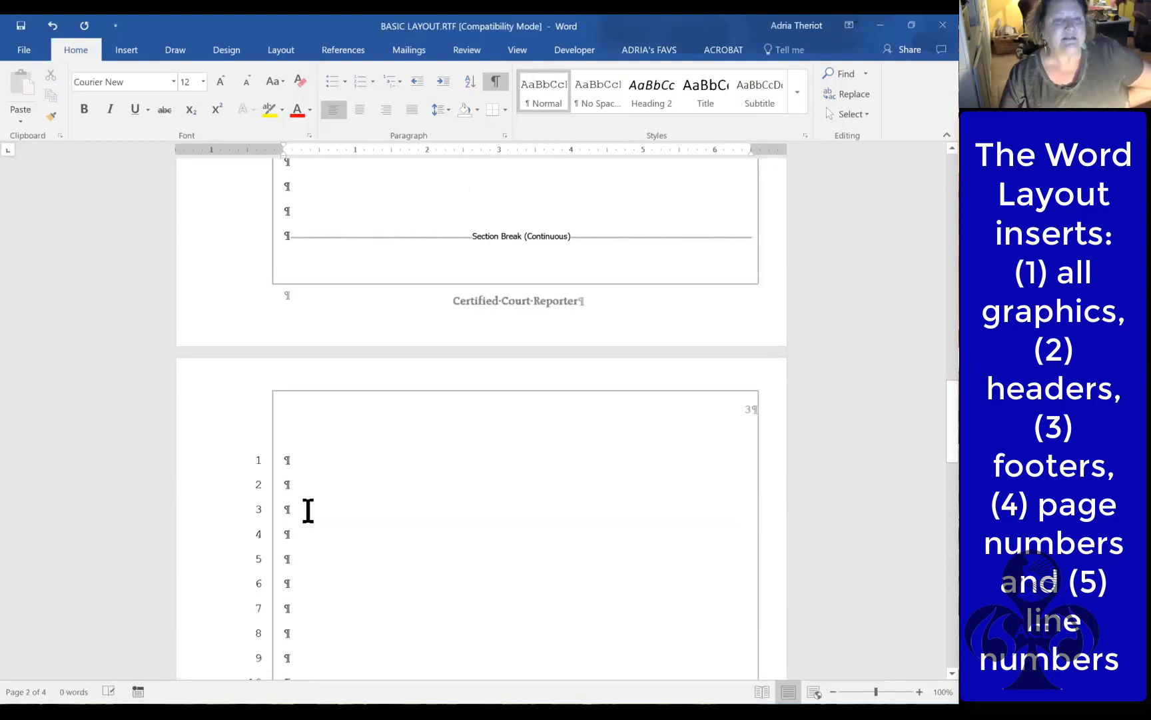
left_click(290, 453)
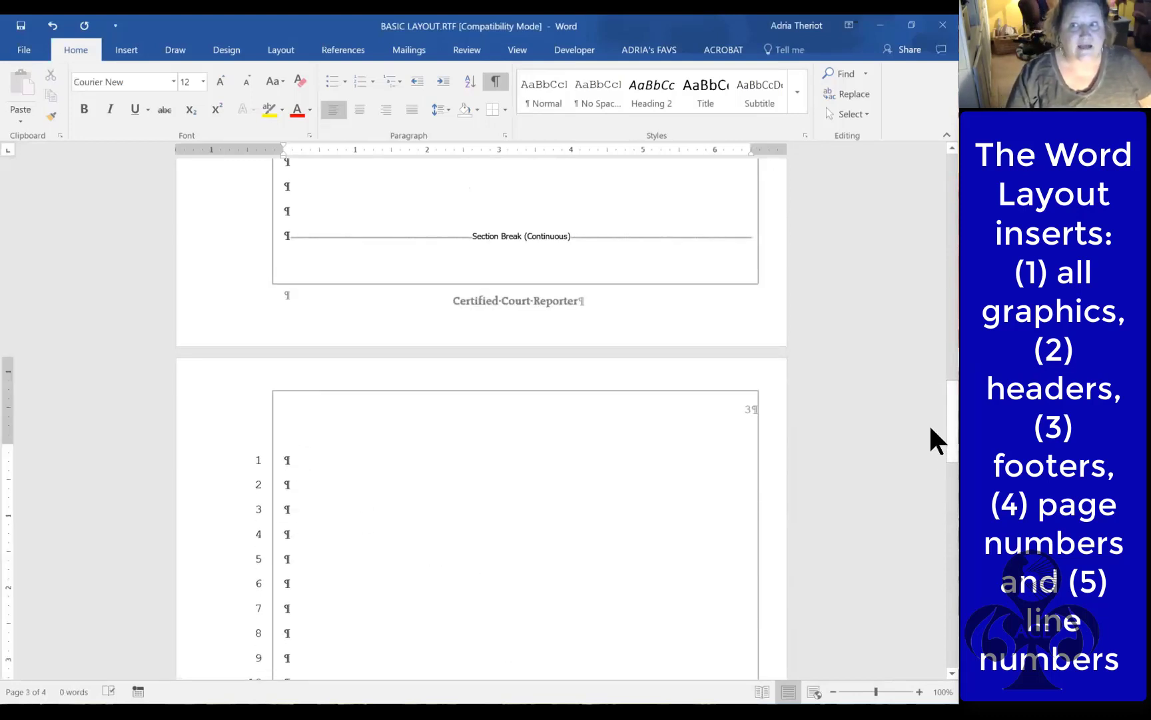
scroll(931, 523, "down", 12)
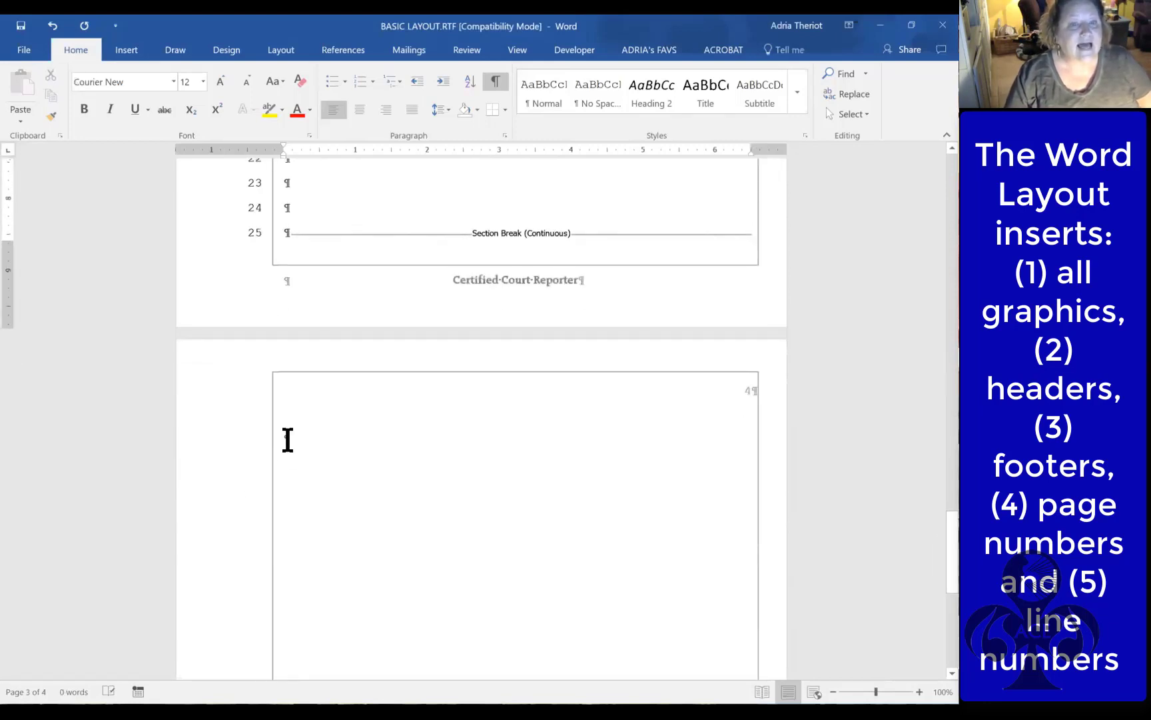
left_click(283, 441)
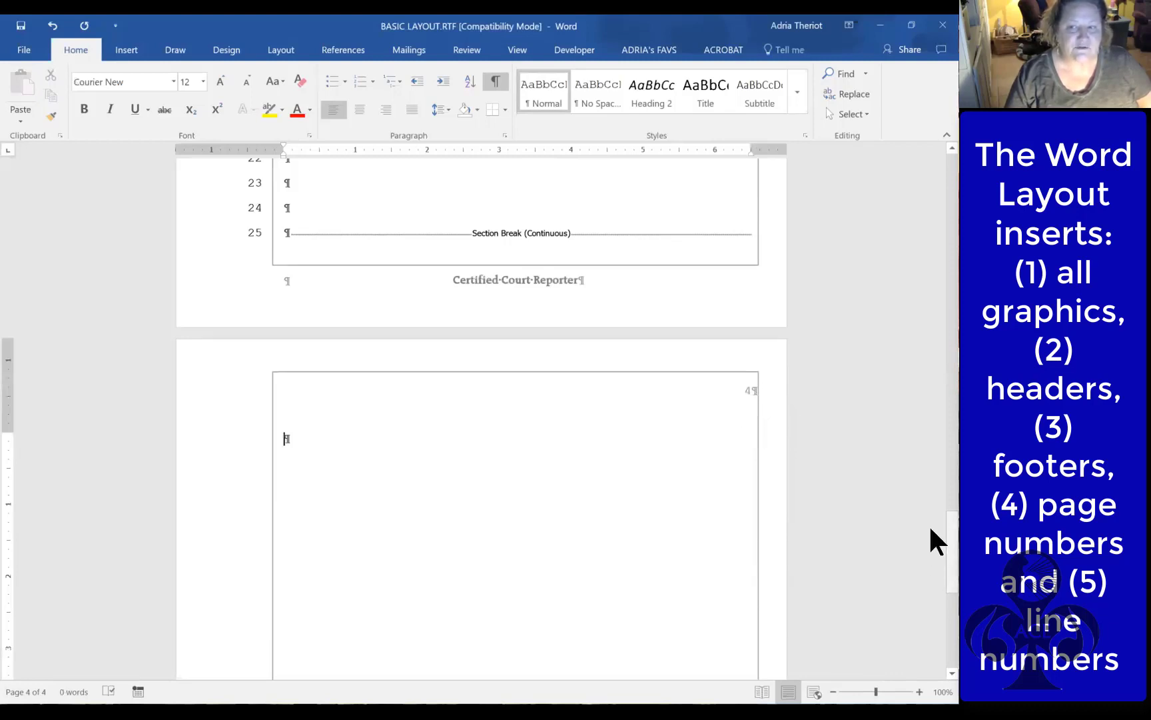
scroll(929, 524, "down", 7)
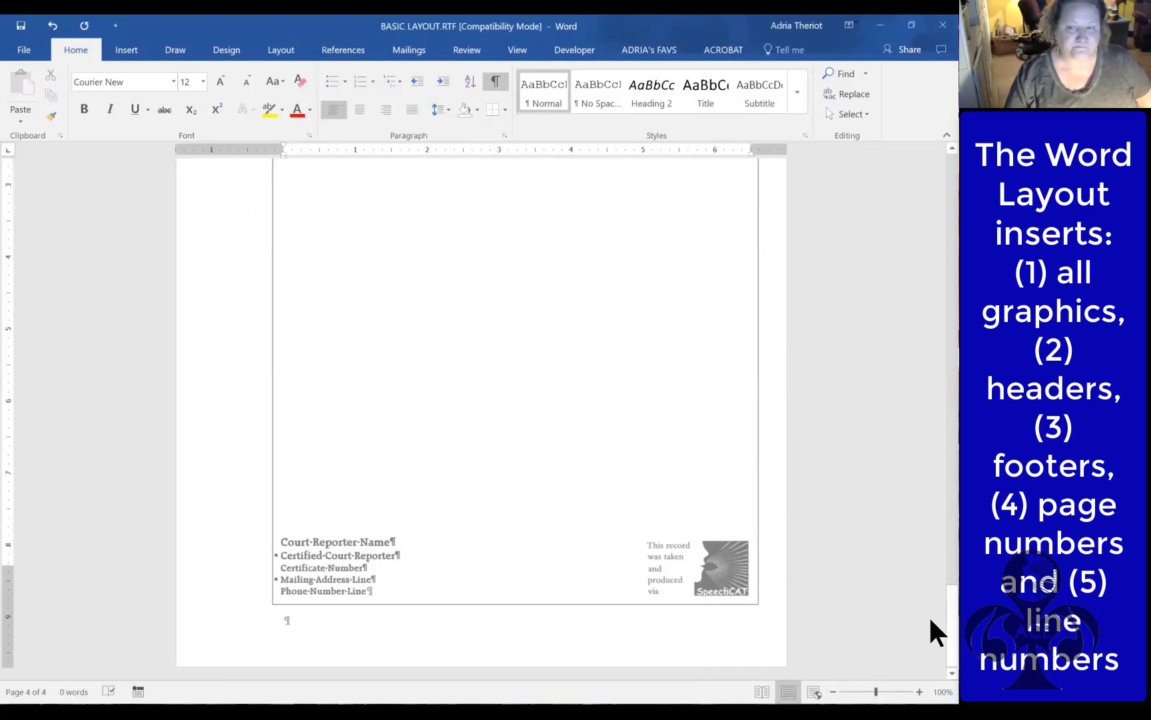
Delete the blank paragraphs at the start of page 1, leaving one paragraph before the first continuous section break
scroll(931, 154, "up", 20)
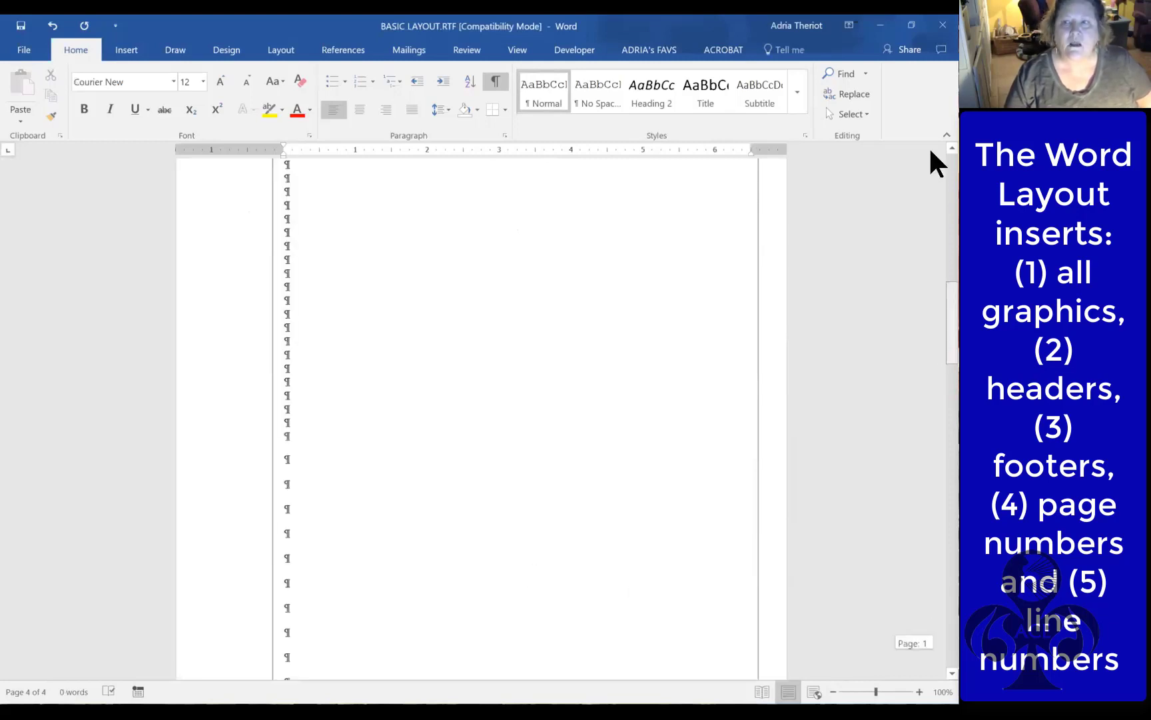
left_click(290, 268)
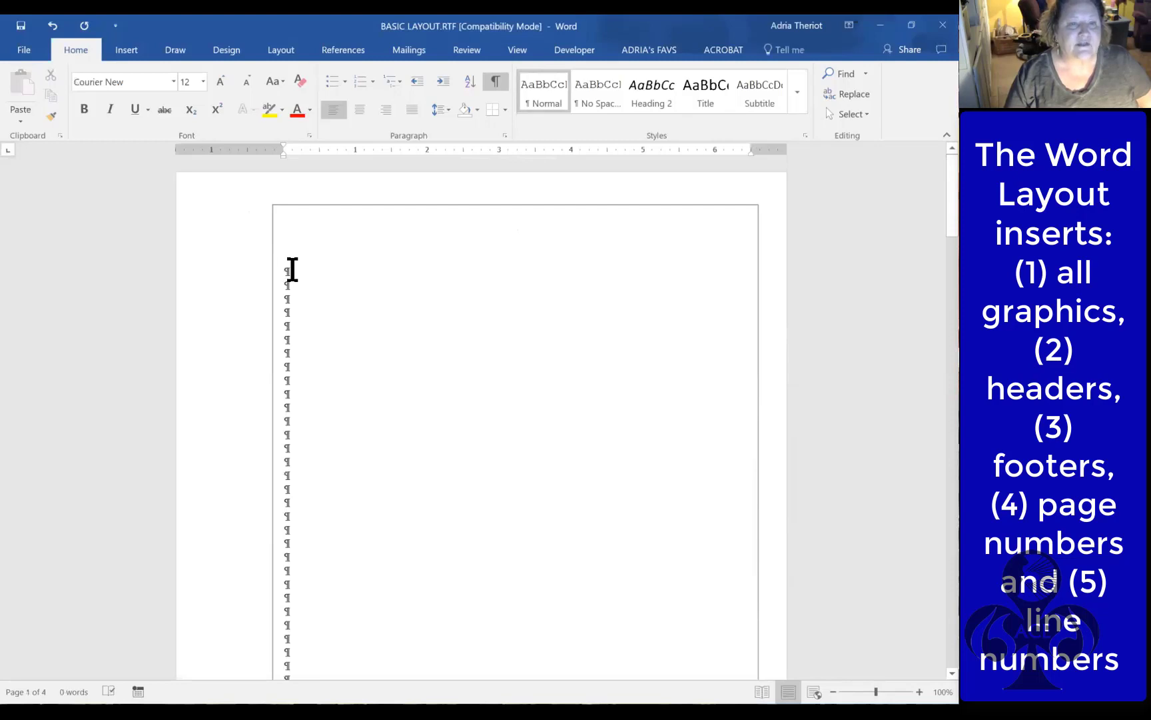
left_click_drag(292, 269, 300, 553)
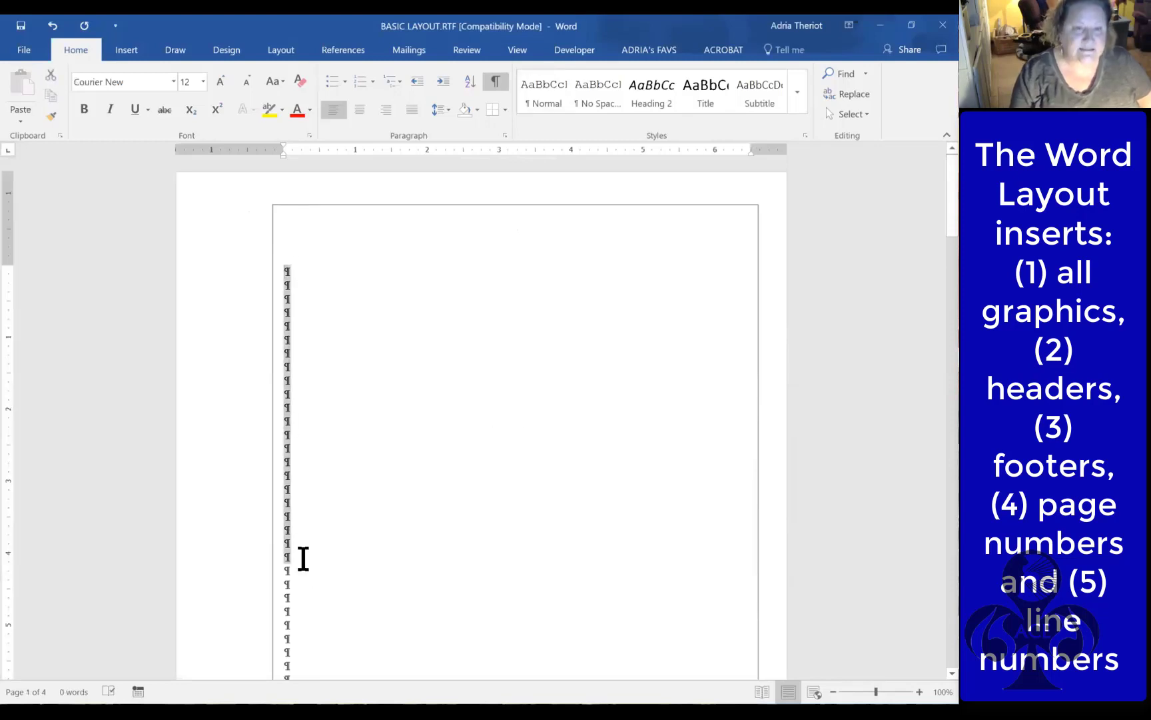
key("Delete")
key("Delete")
key("Delete")
key("Delete")
key("Delete")
key("Delete")
key("Delete")
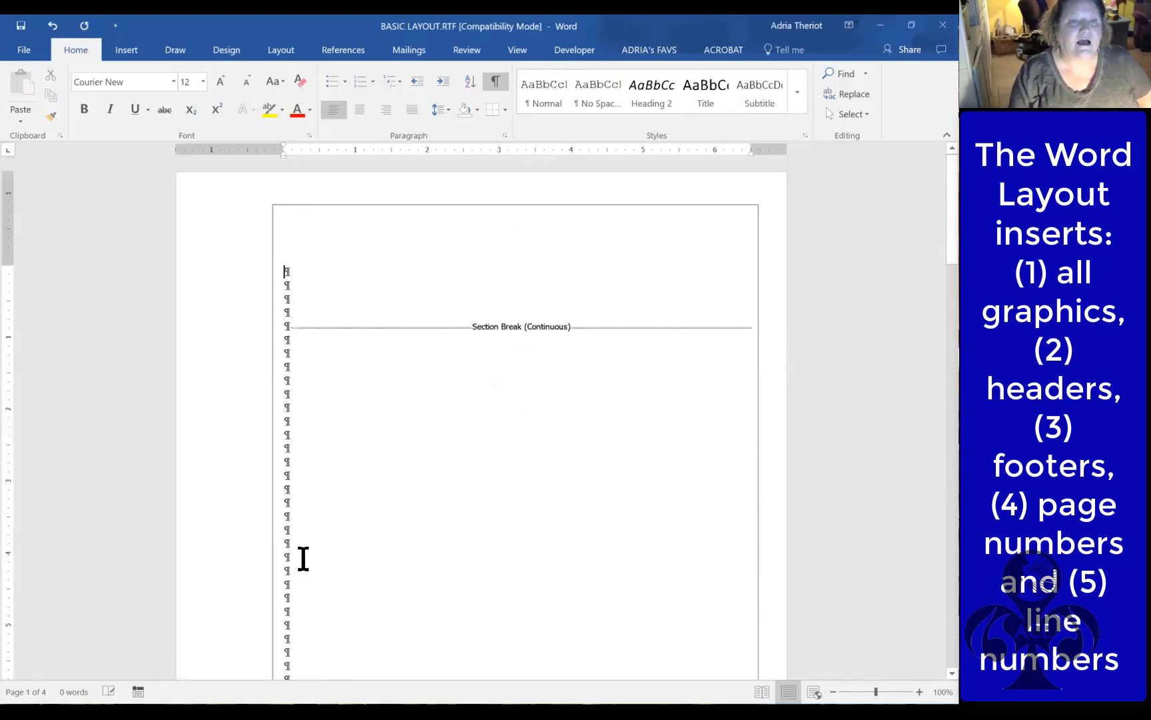
key("Delete")
key("Delete")
key("Delete")
key("Delete")
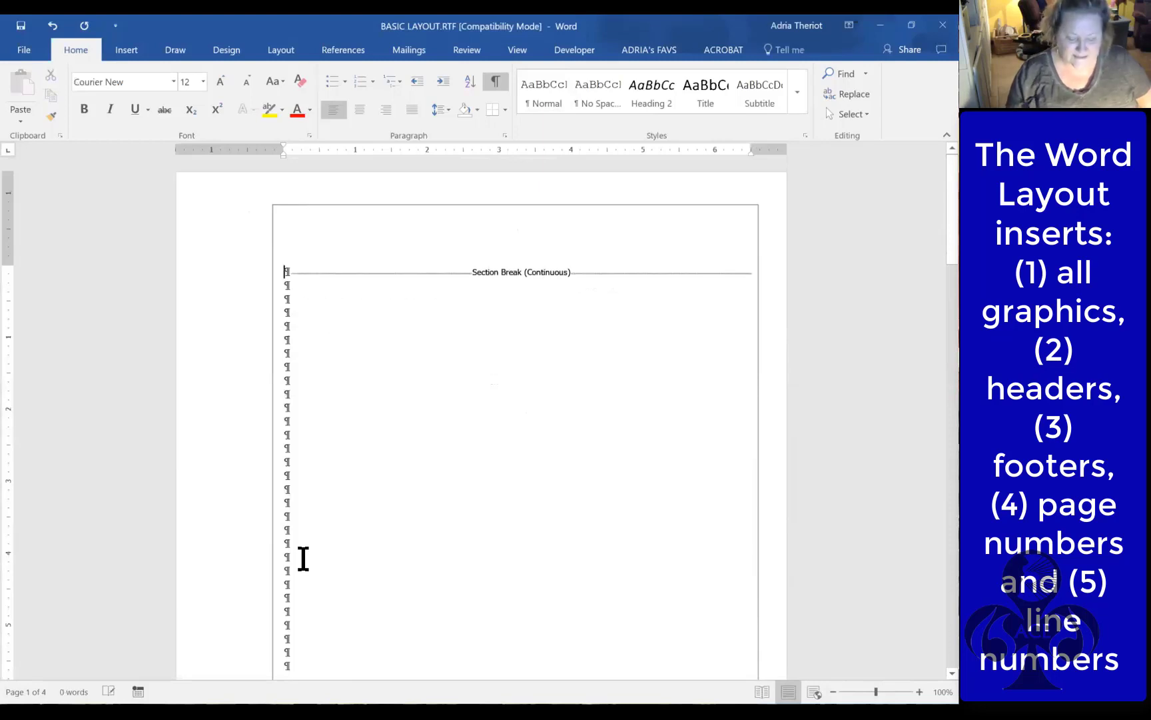
Delete the blank paragraphs in the second section so that only its section break paragraph is left
key("Down")
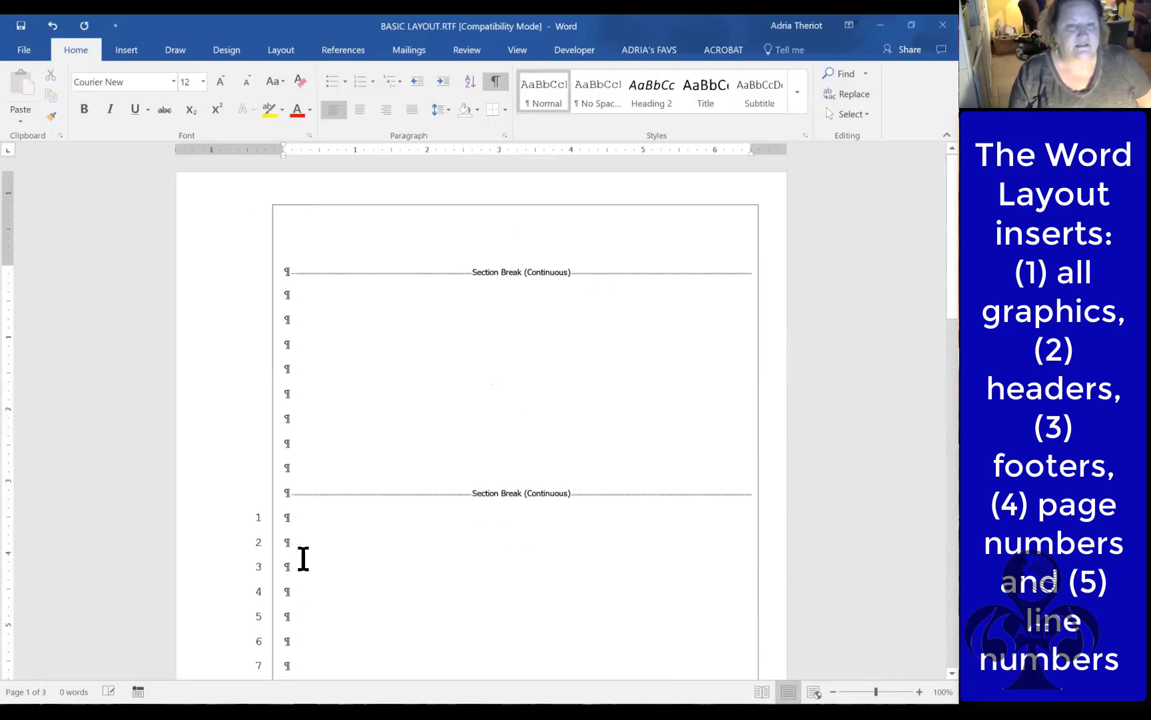
key("Delete")
key("Delete")
key("Delete")
key("Delete")
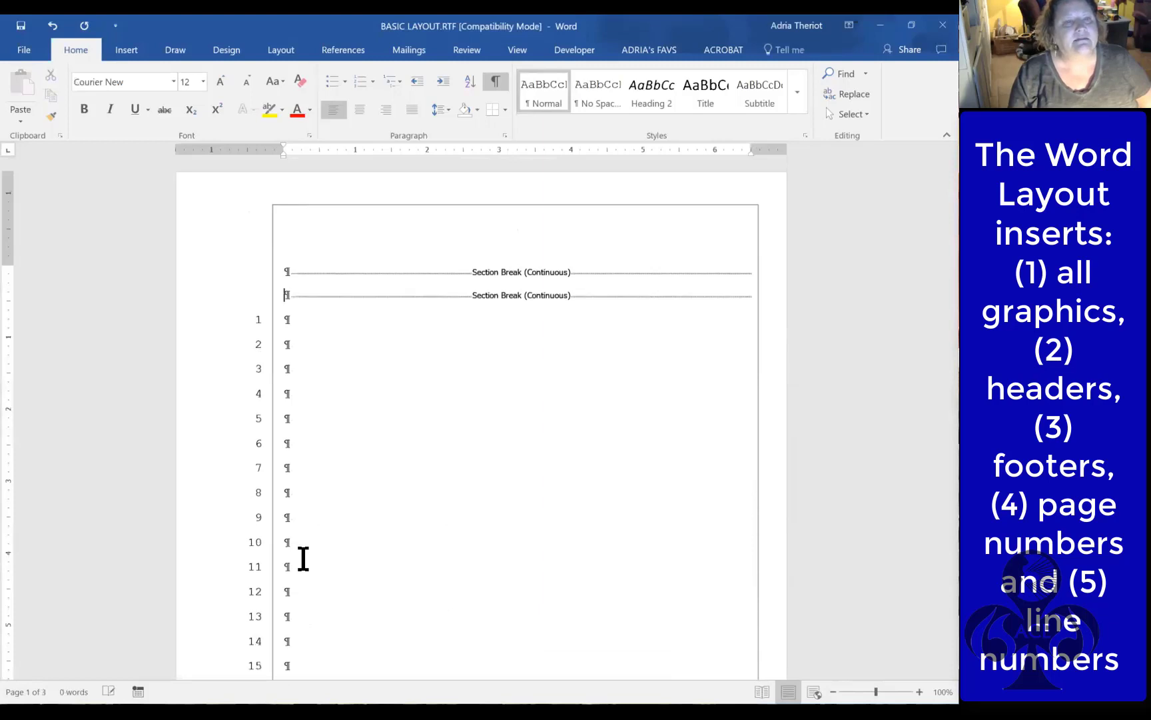
Delete the blank lines in the line-numbered section until its section break sits on line 1
key("Down")
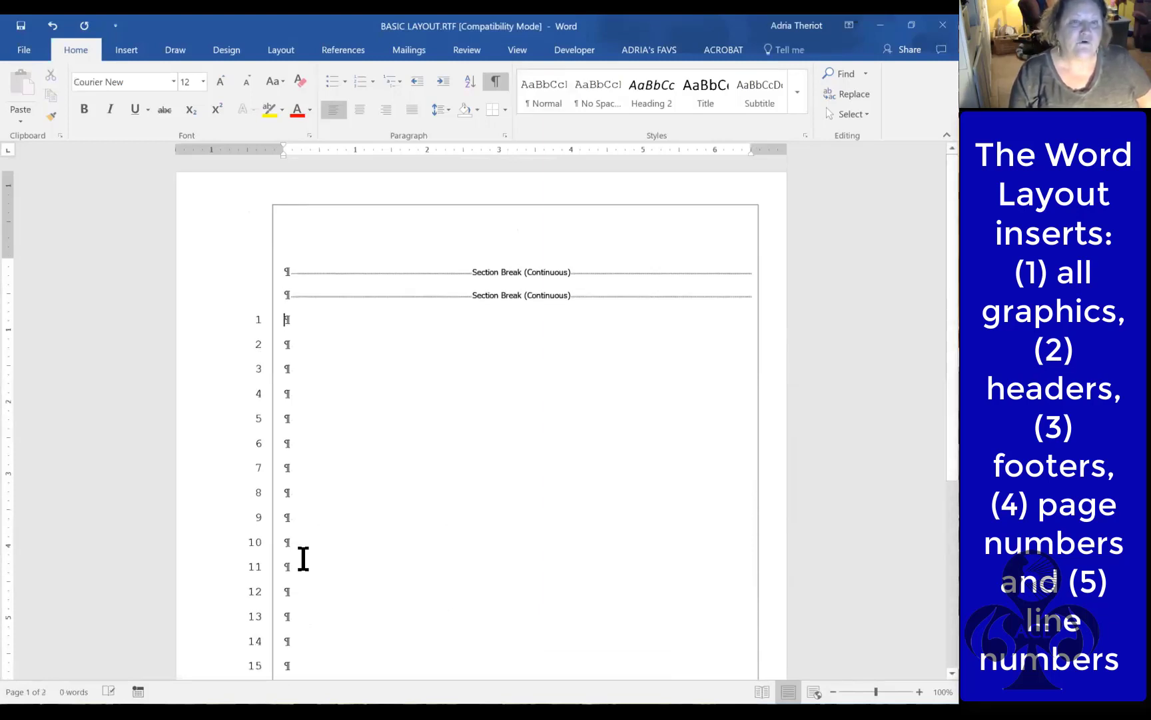
key("Delete")
key("Delete")
key("Delete")
key("Delete")
key("Delete")
key("Delete")
key("Delete")
key("Delete")
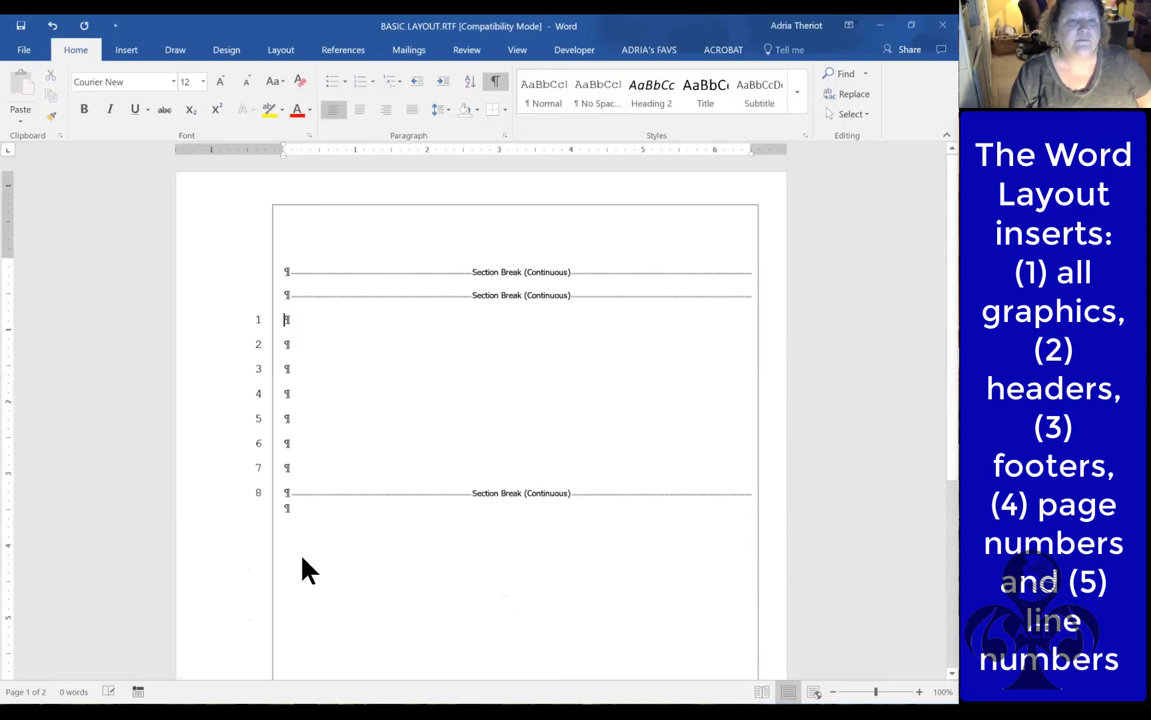
key("Delete")
key("Delete")
key("Delete")
key("Delete")
key("Delete")
key("Delete")
key("Delete")
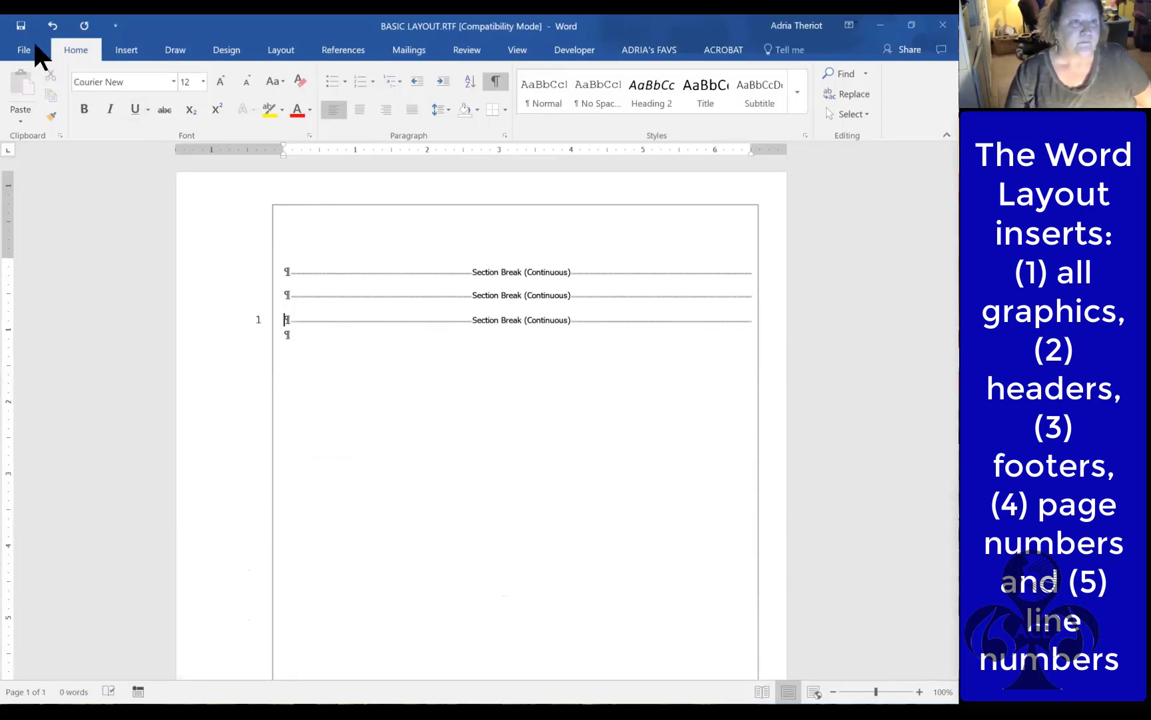
Leave the Word layout document and show the index list names of the Generic for MSW style
left_click(931, 22)
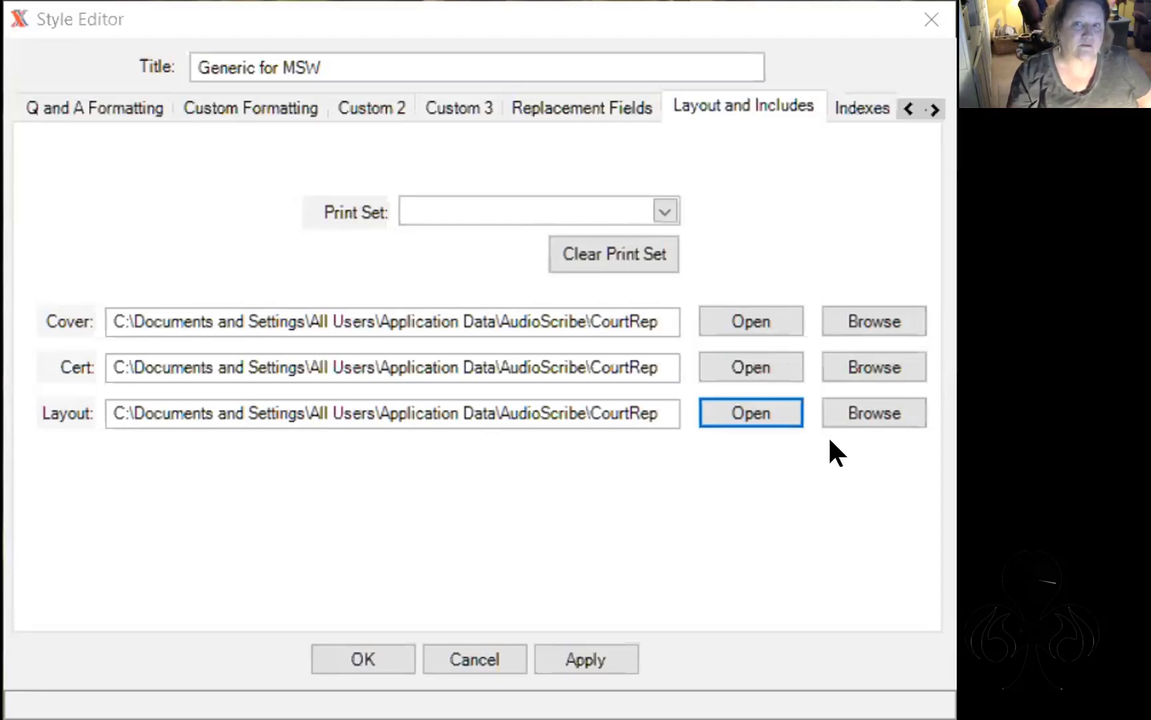
left_click(933, 109)
left_click(933, 109)
left_click(933, 109)
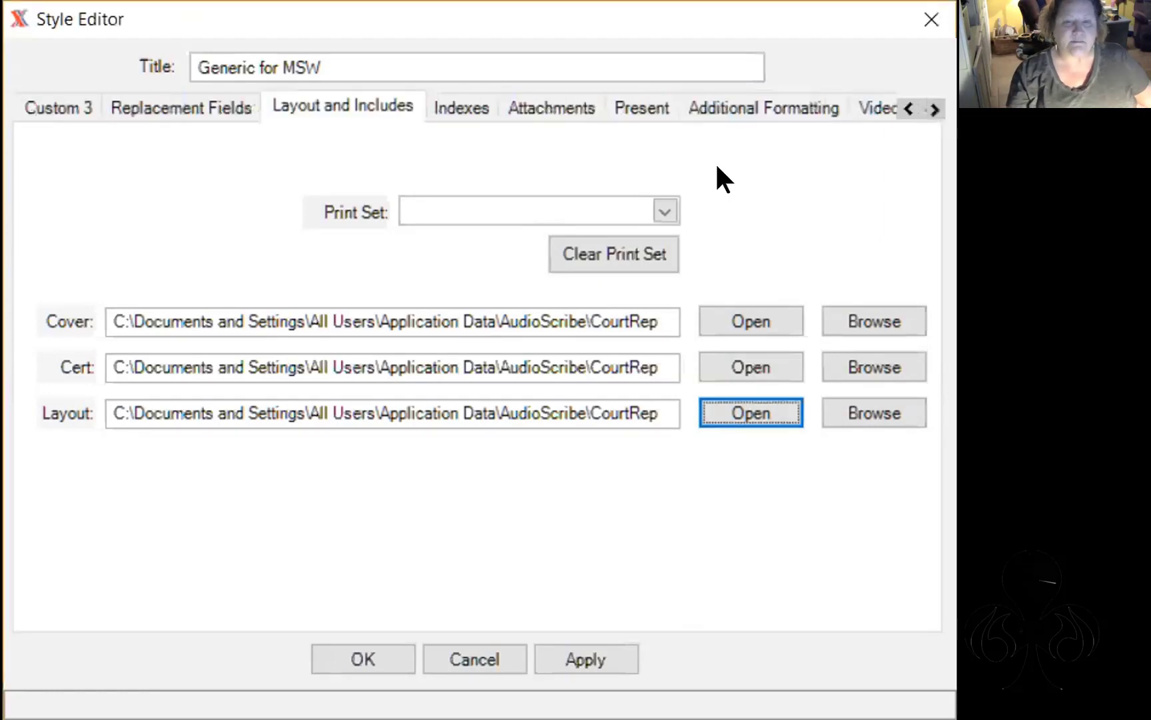
left_click(446, 112)
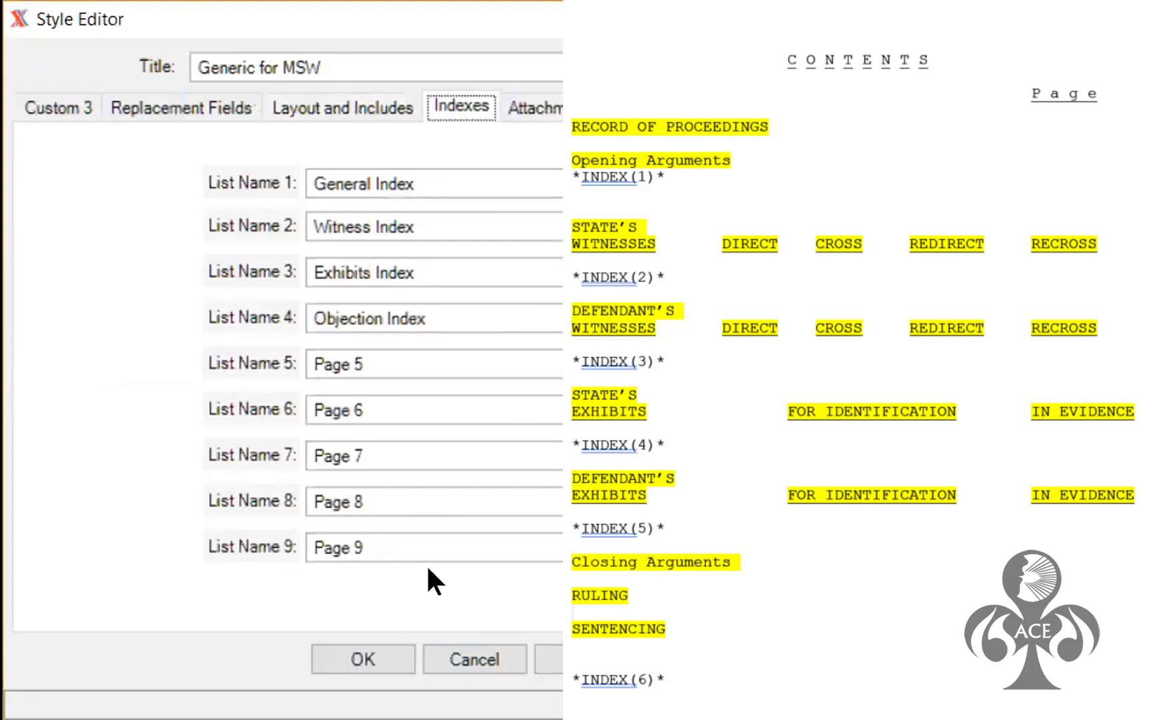
Move the "Objection Index" entry from List Name 4 to List Name 8, replacing "Page 8"
left_click(425, 308)
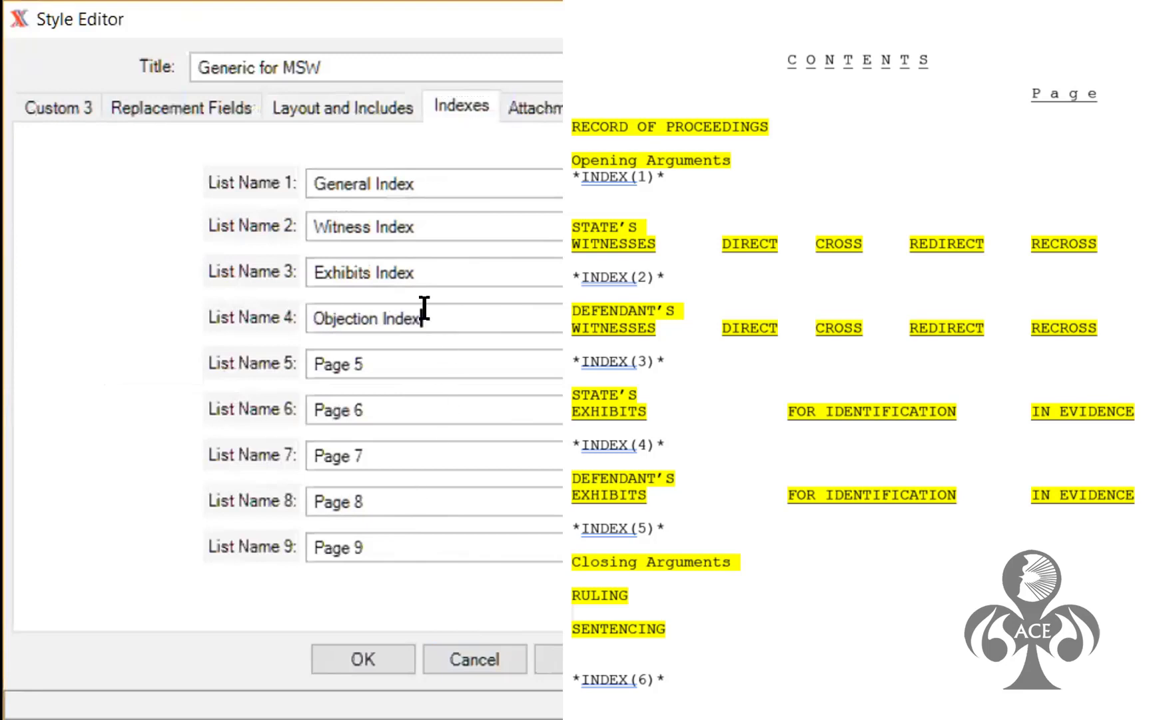
left_click_drag(381, 311, 247, 310)
key("ctrl+c")
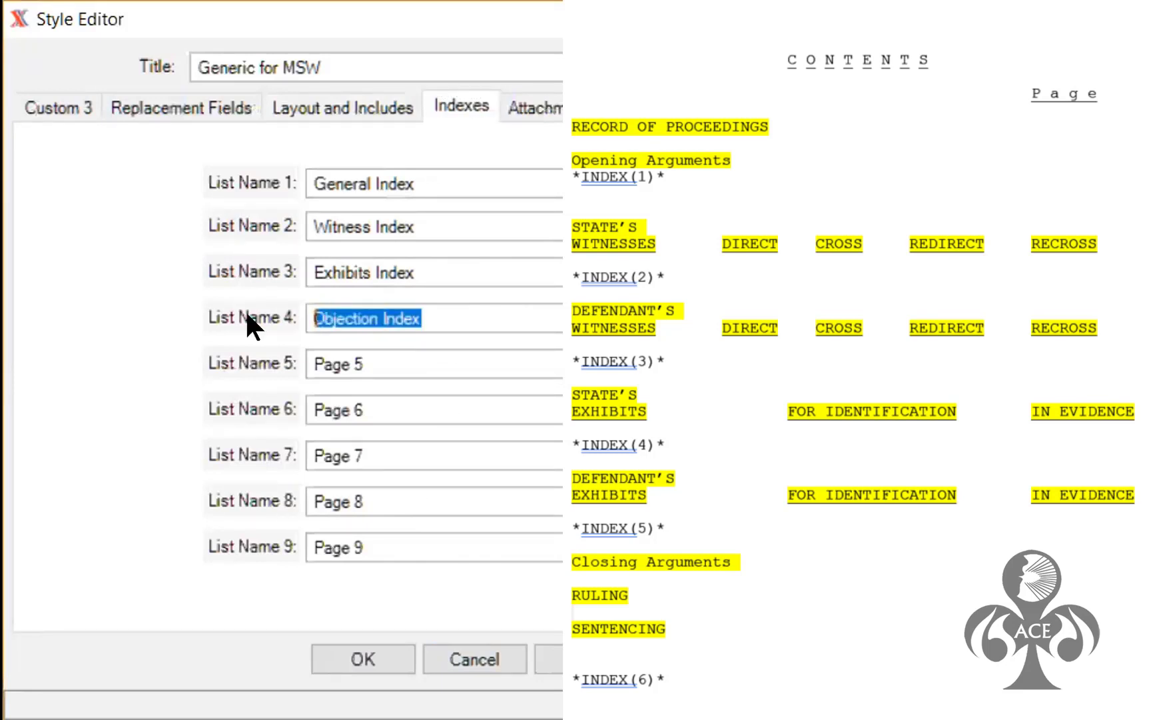
key("Delete")
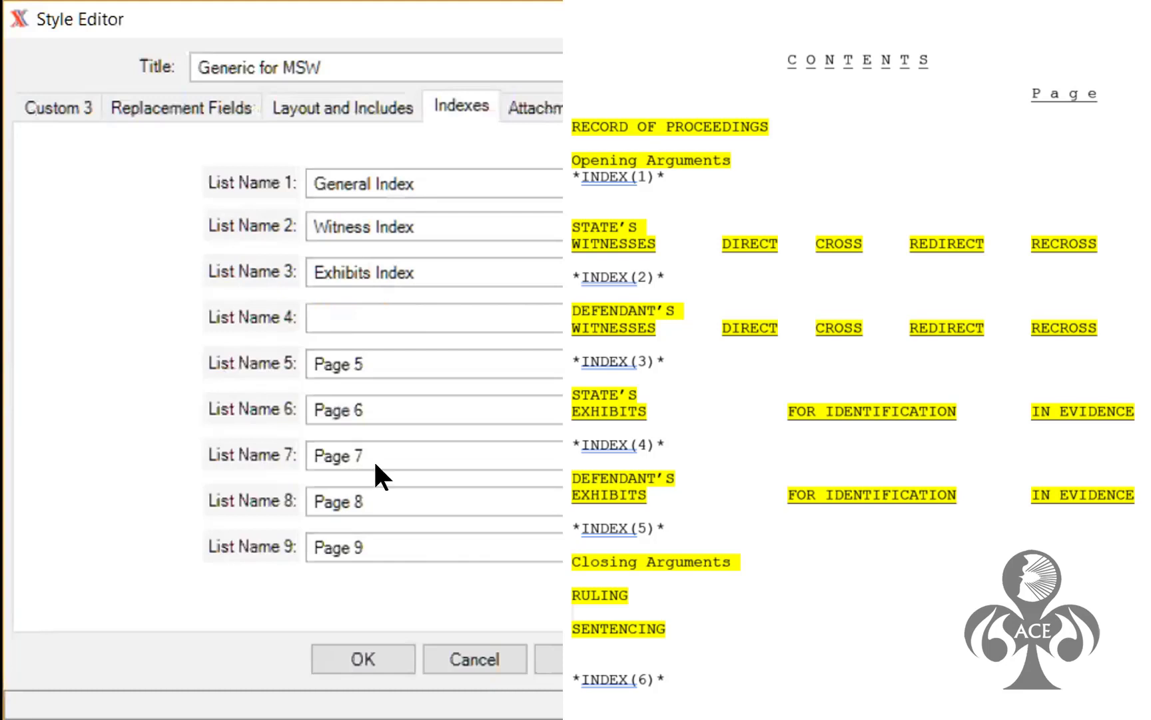
left_click_drag(369, 502, 152, 478)
key("ctrl+v")
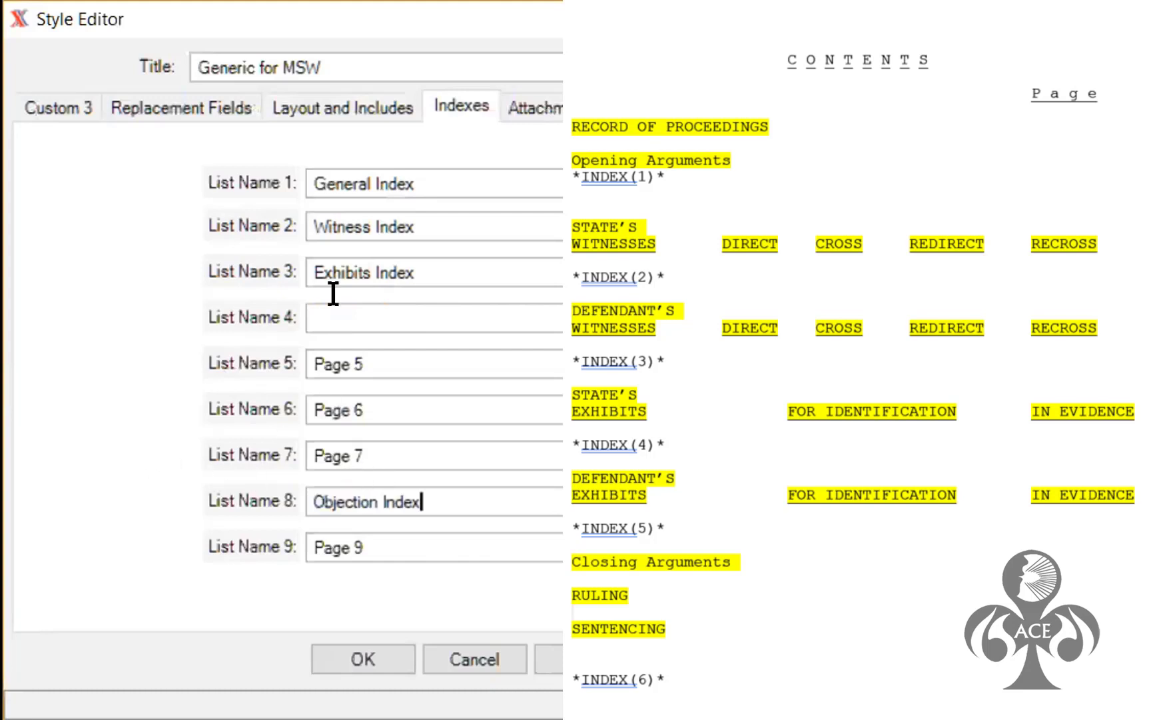
Move the "Exhibits Index" entry from List Name 3 to List Name 7, replacing "Page 7"
left_click_drag(420, 254, 156, 256)
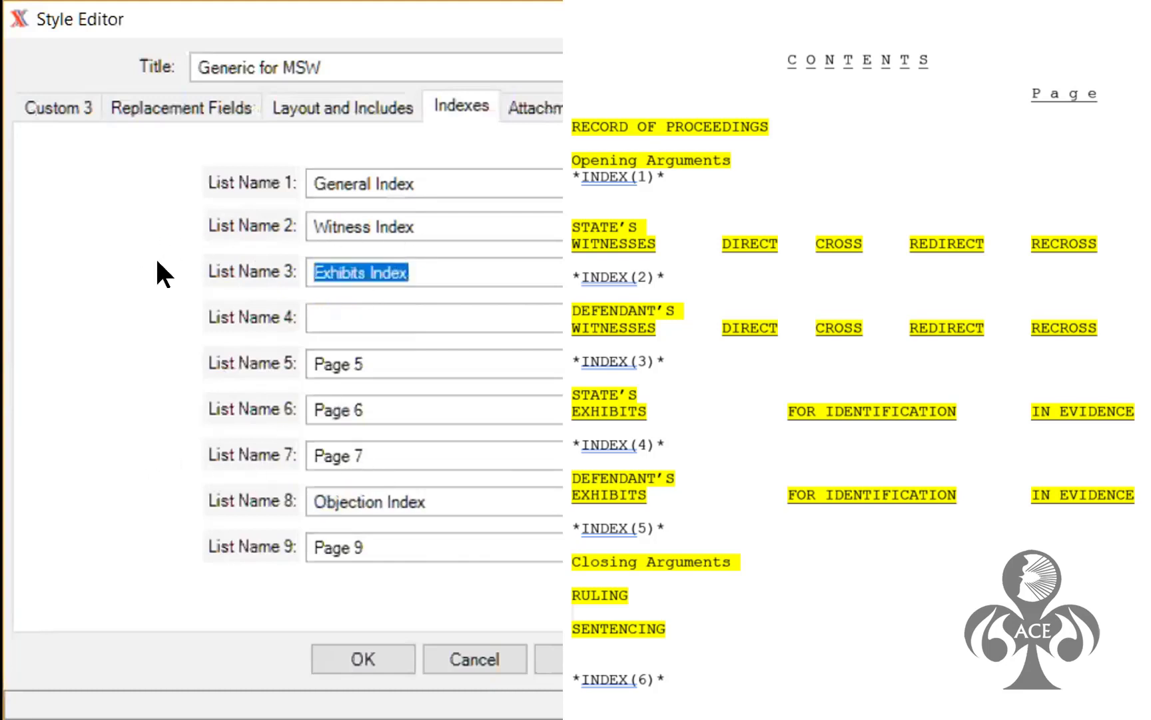
key("Delete")
left_click(373, 441)
left_click_drag(373, 441, 165, 440)
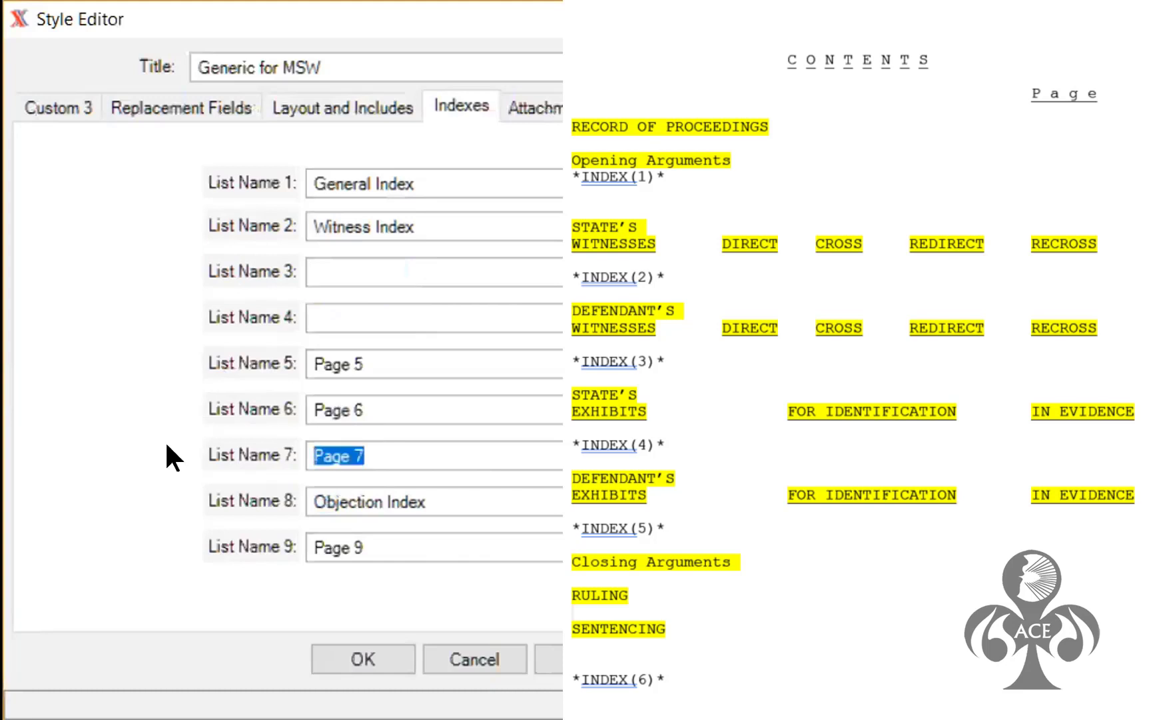
type("Exhibits Index")
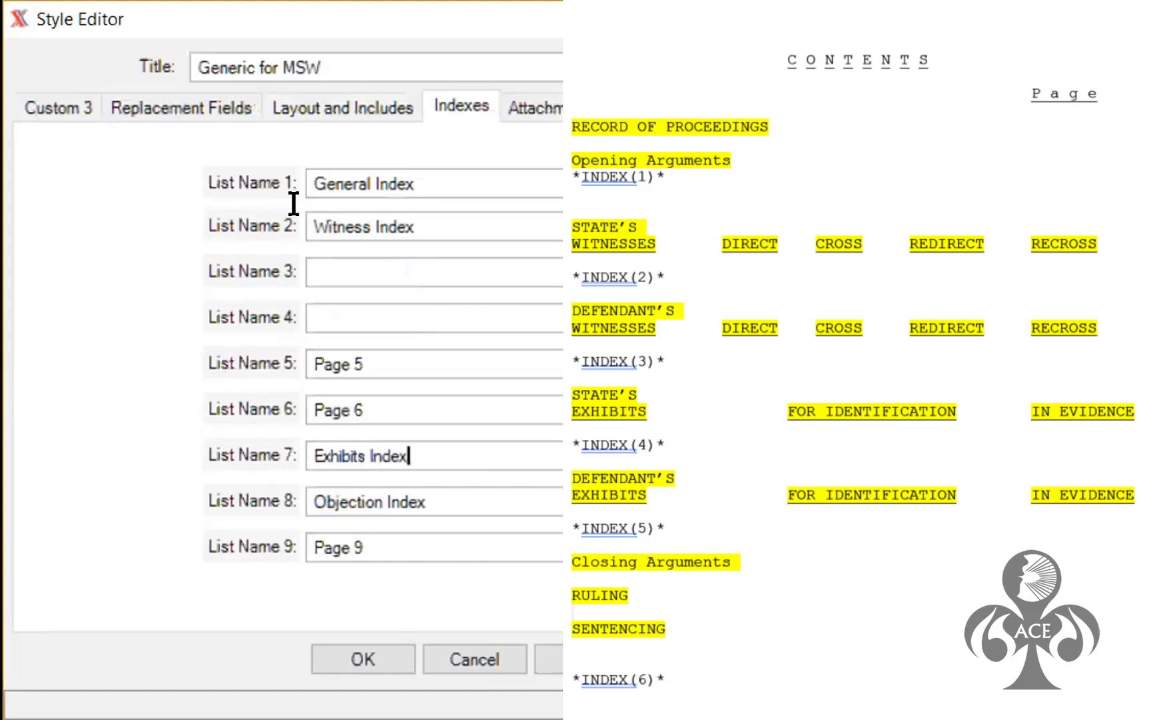
left_click(310, 227)
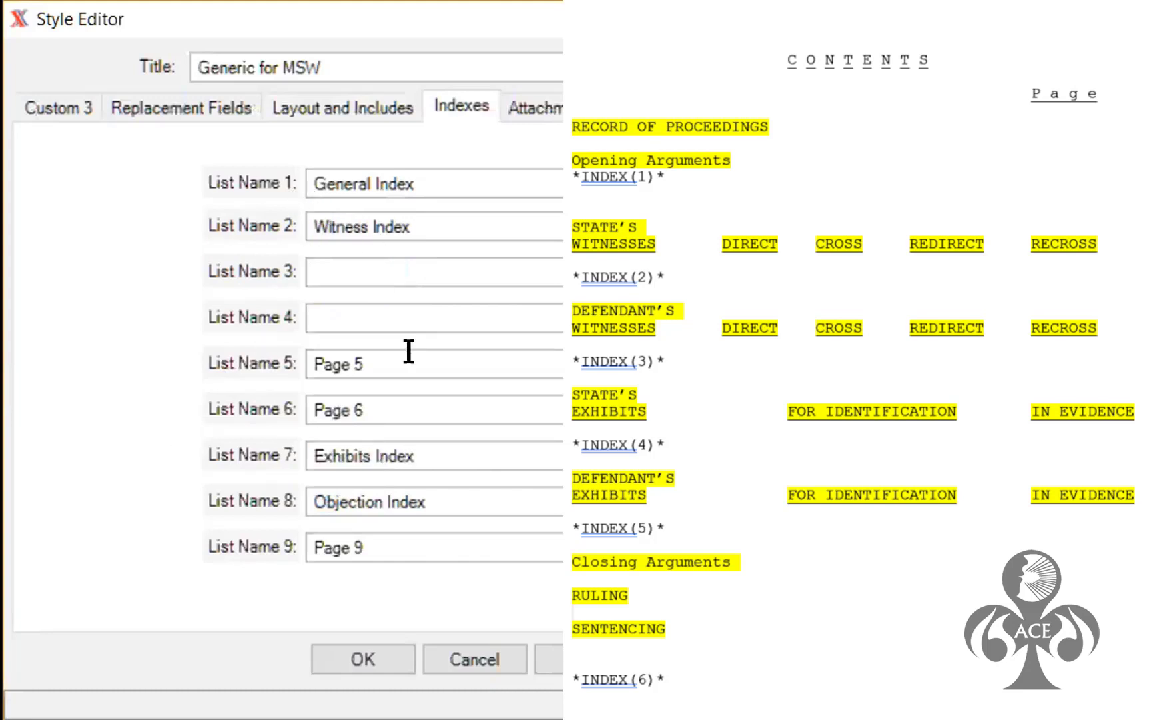
type("pLAINTIFF")
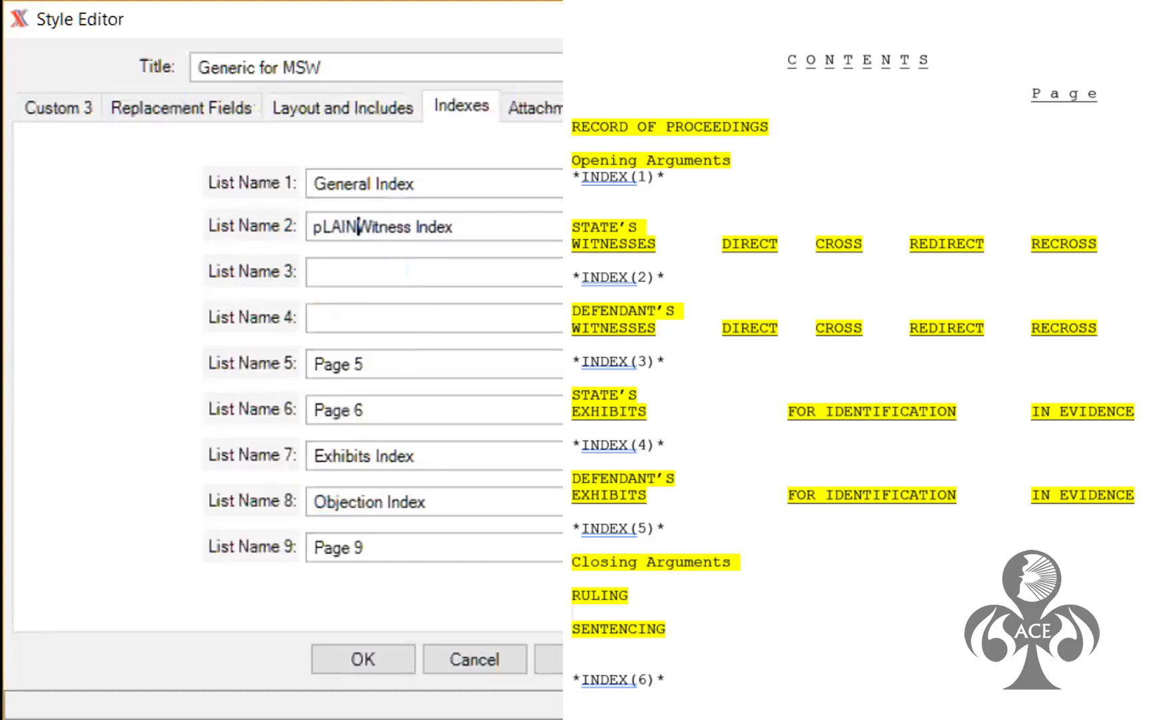
key("BackSpace")
key("BackSpace")
key("BackSpace")
key("BackSpace")
key("BackSpace")
key("BackSpace")
key("BackSpace")
key("BackSpace")
key("BackSpace")
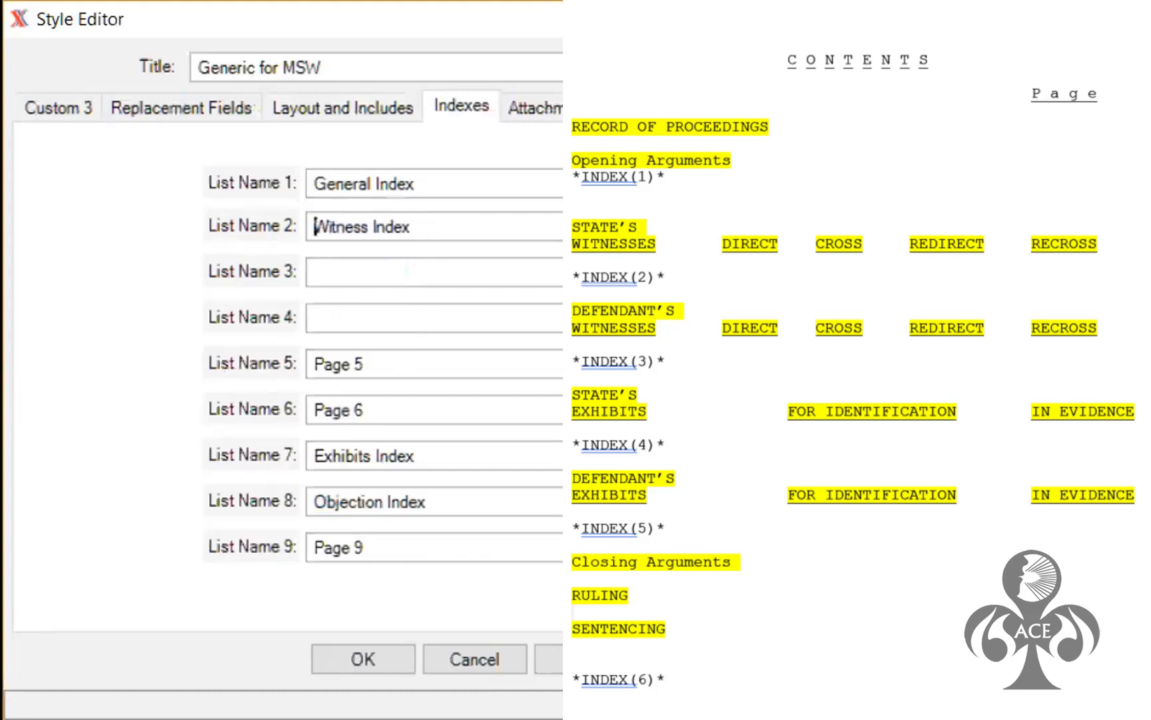
Rename List Name 2 as "Plaintiff Witness Index" and fill List Name 3 with "Defendant's Witness Index"
type("Plaintiff")
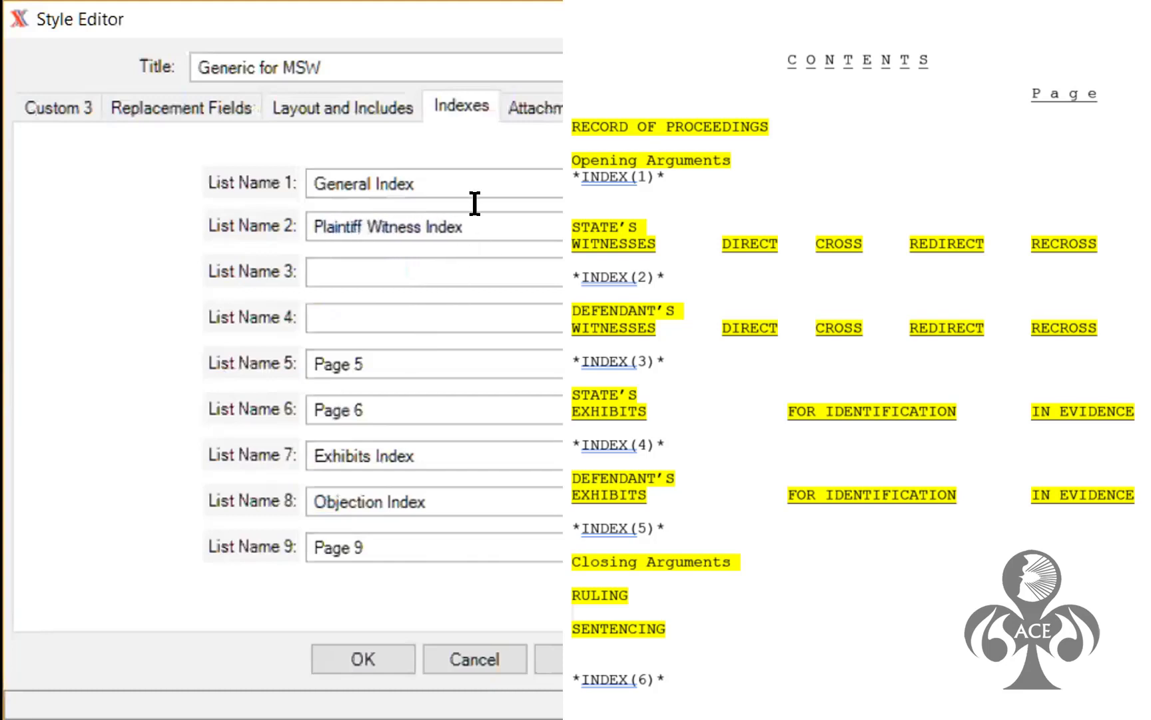
left_click_drag(465, 227, 39, 220)
key("ctrl+c")
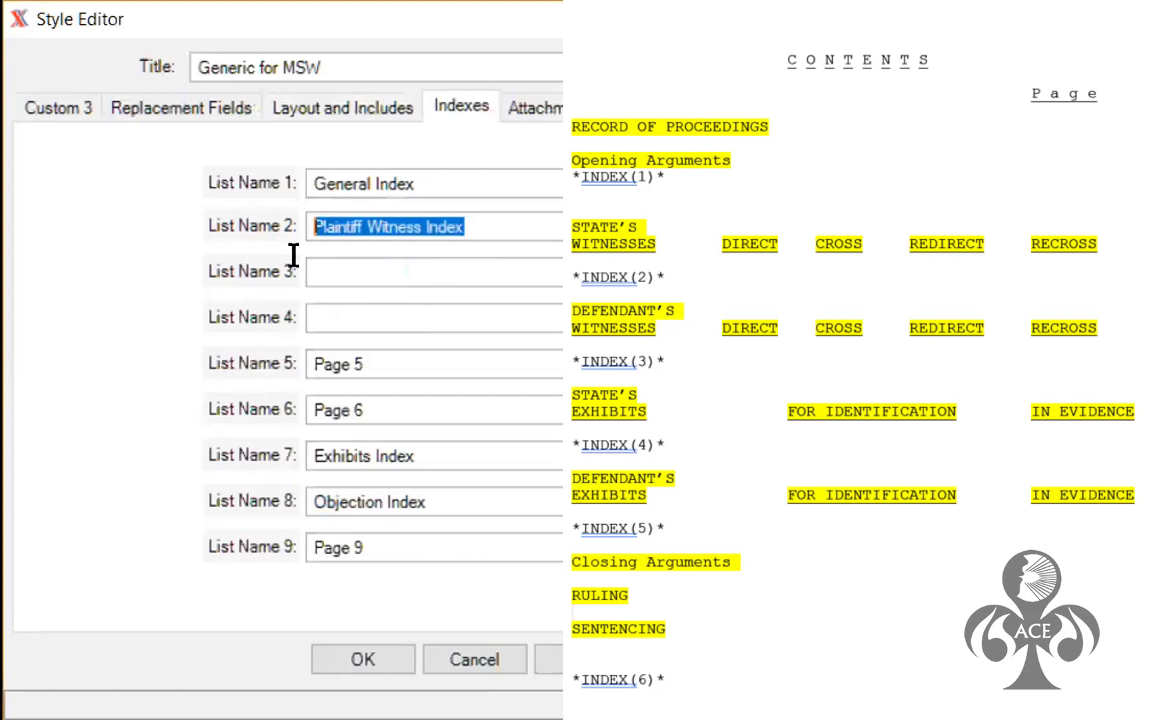
left_click(327, 254)
key("ctrl+v")
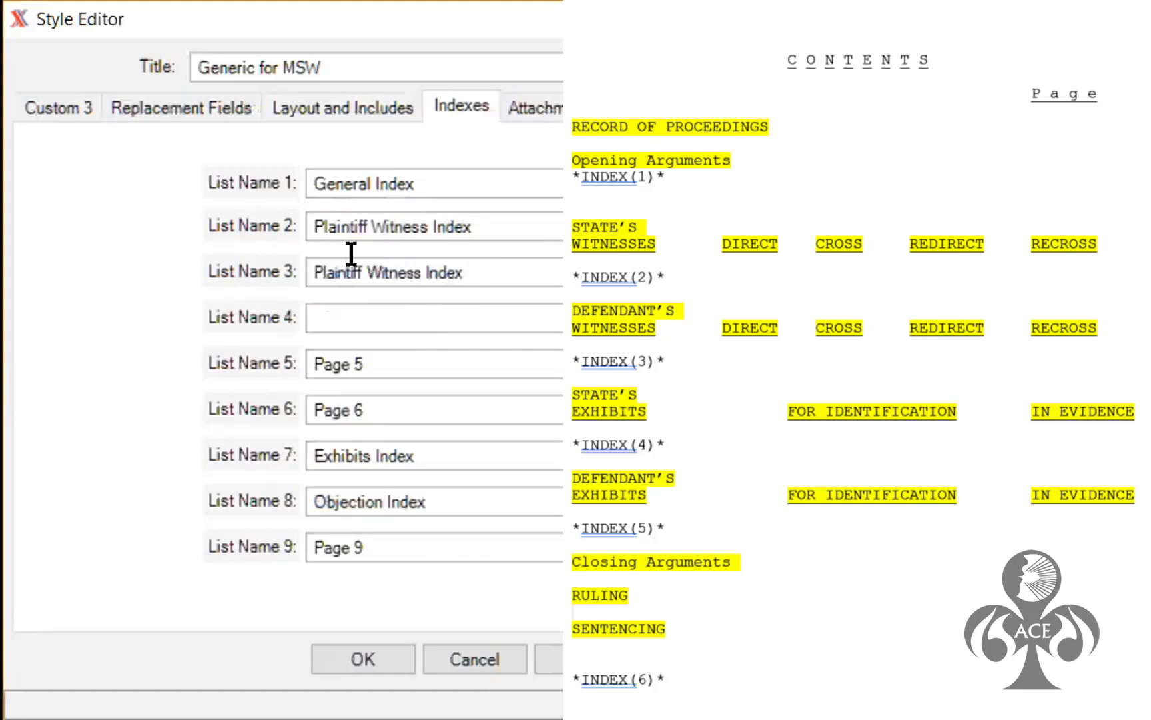
double_click(328, 256)
type("Defen")
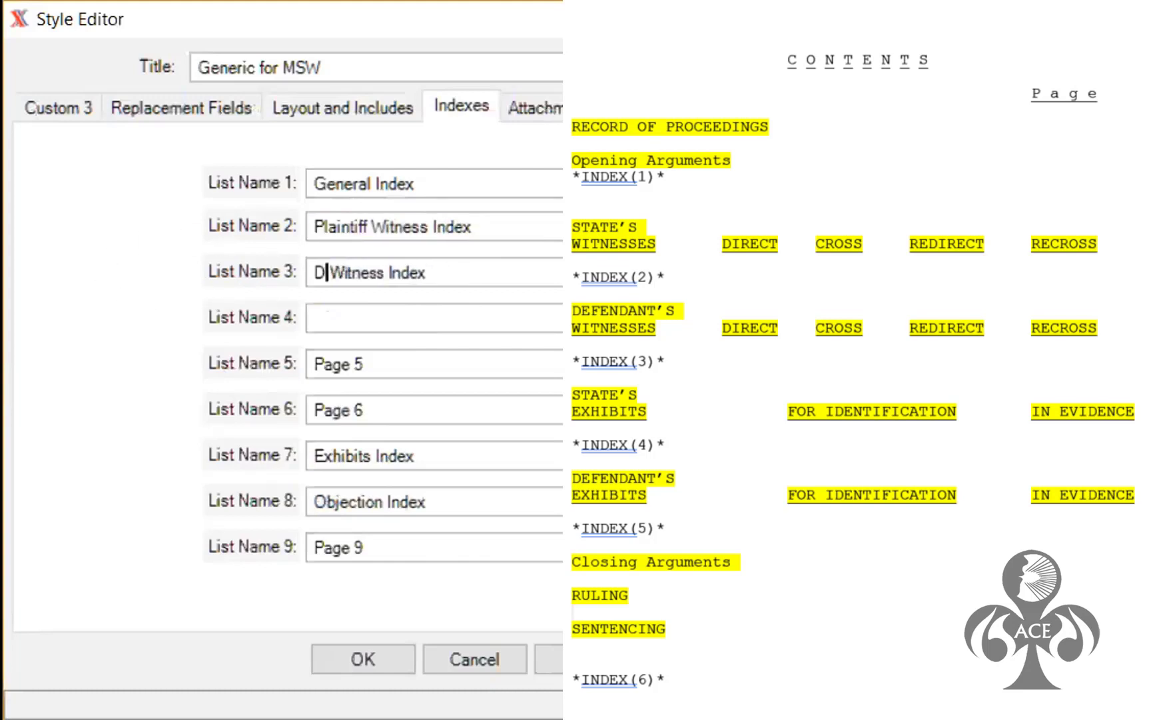
type("dant's")
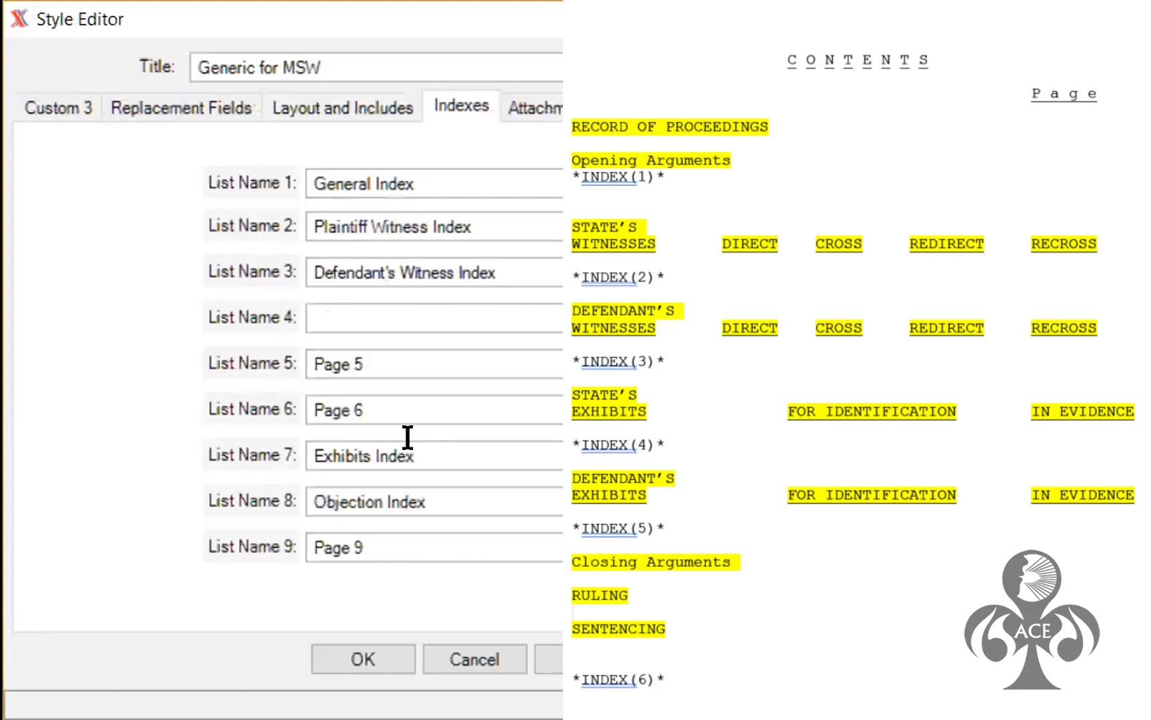
Move the "Exhibits Index" entry from List Name 7 to the empty List Name 4
left_click_drag(408, 437, 189, 448)
key("ctrl+c")
key("Delete")
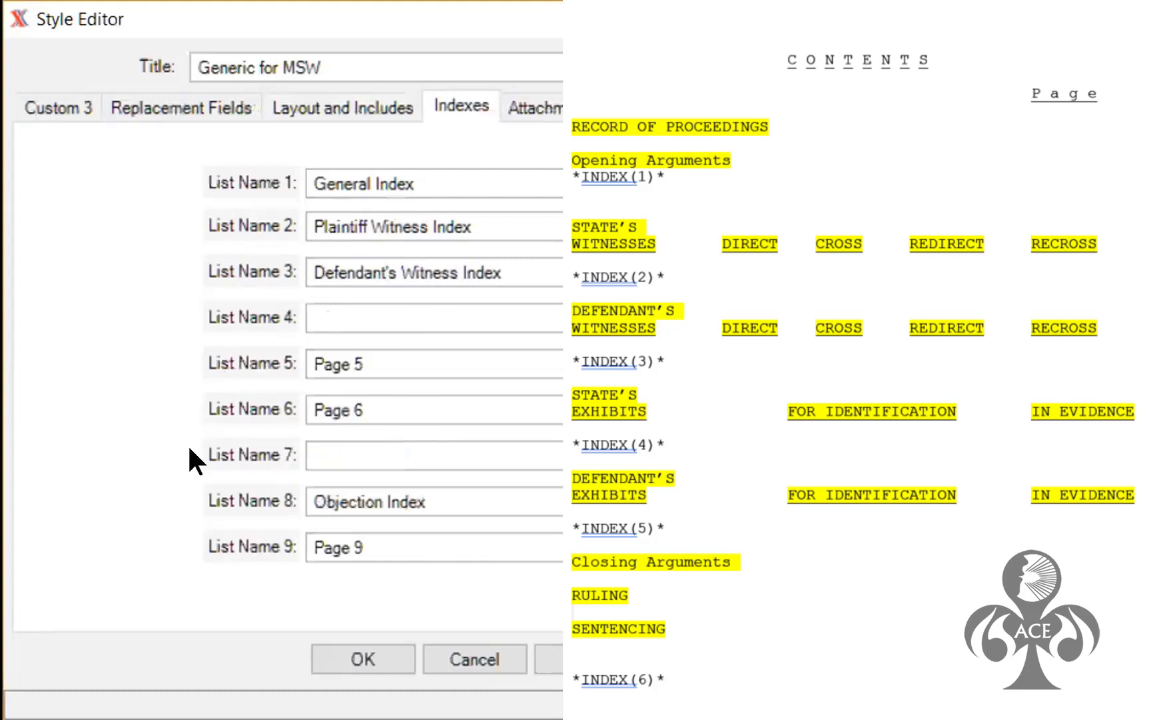
left_click(347, 311)
key("ctrl+v")
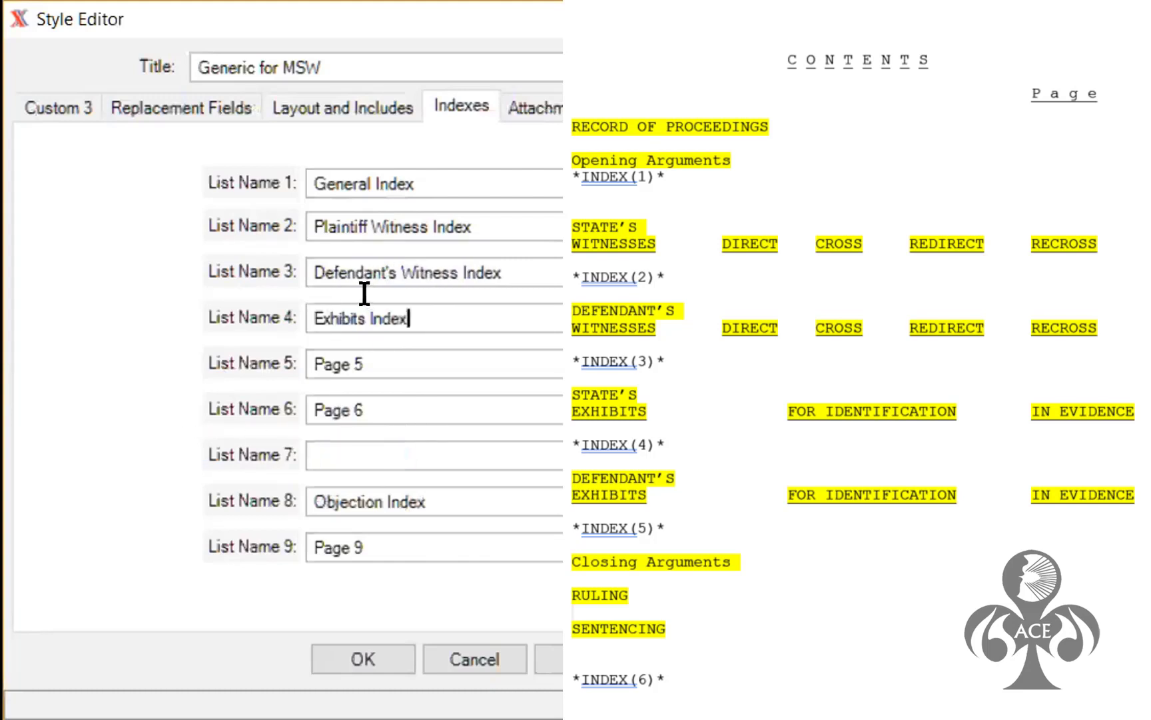
Copy "Plaintiff" from List Name 2 to the start of List Name 4 so it reads "Plaintiff Exhibits Index"
double_click(351, 221)
key("ctrl+c")
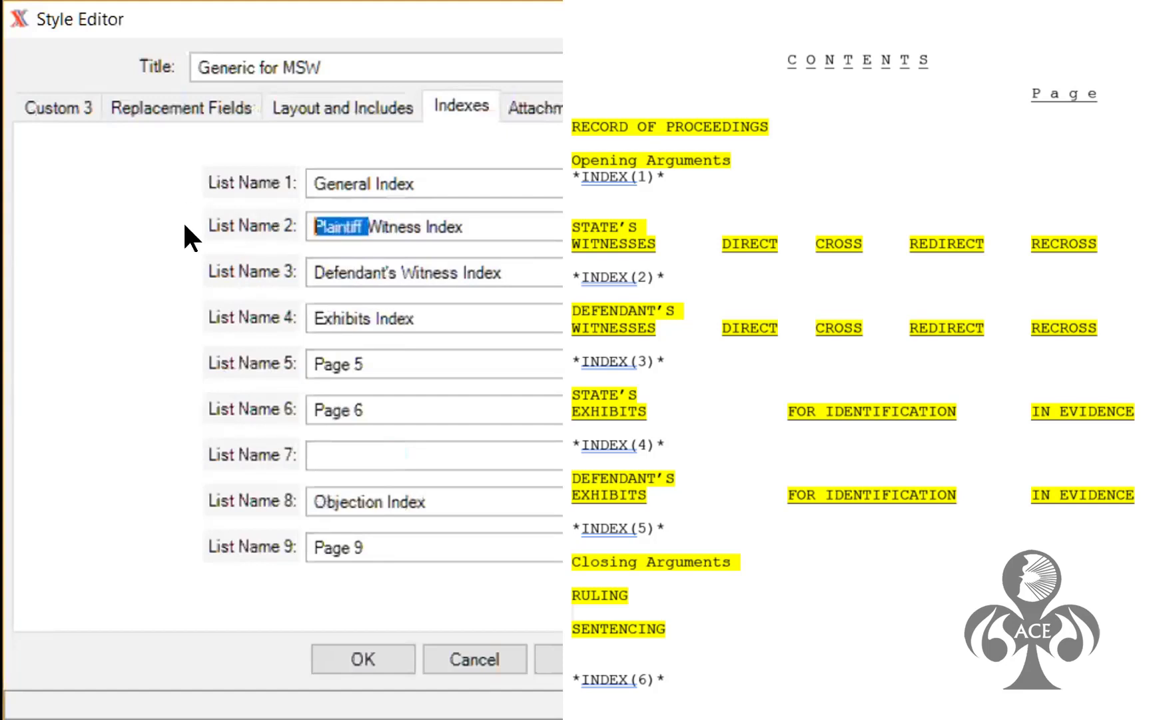
key("Delete")
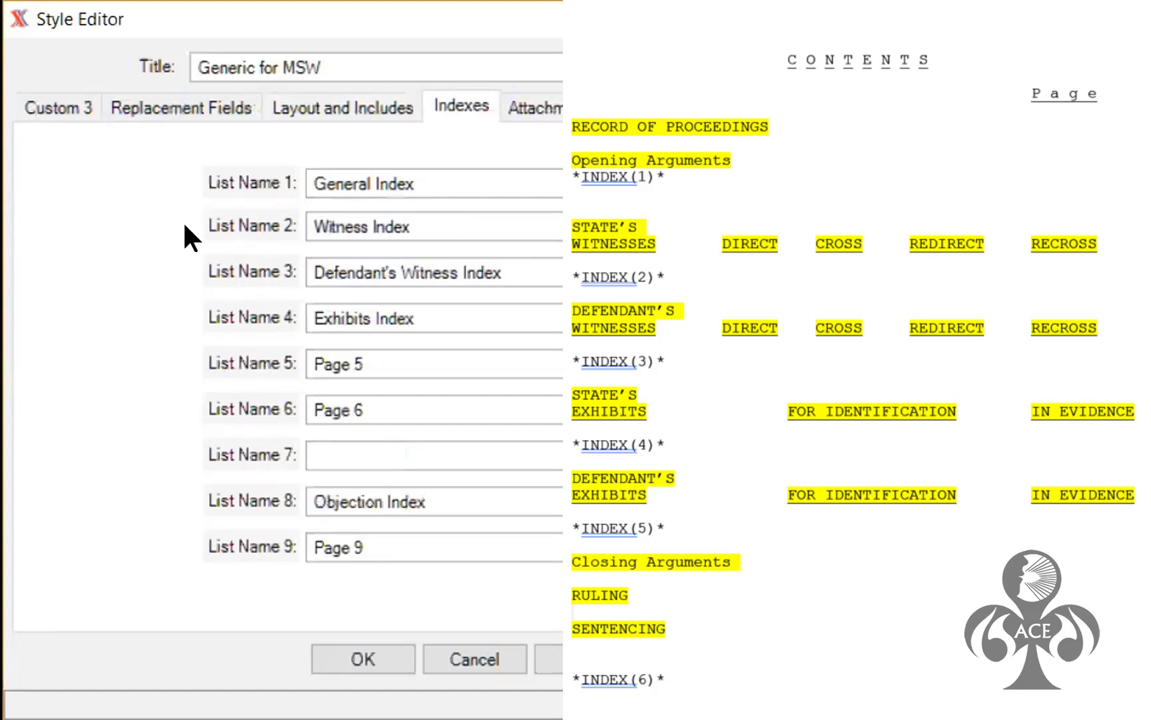
key("ctrl+z")
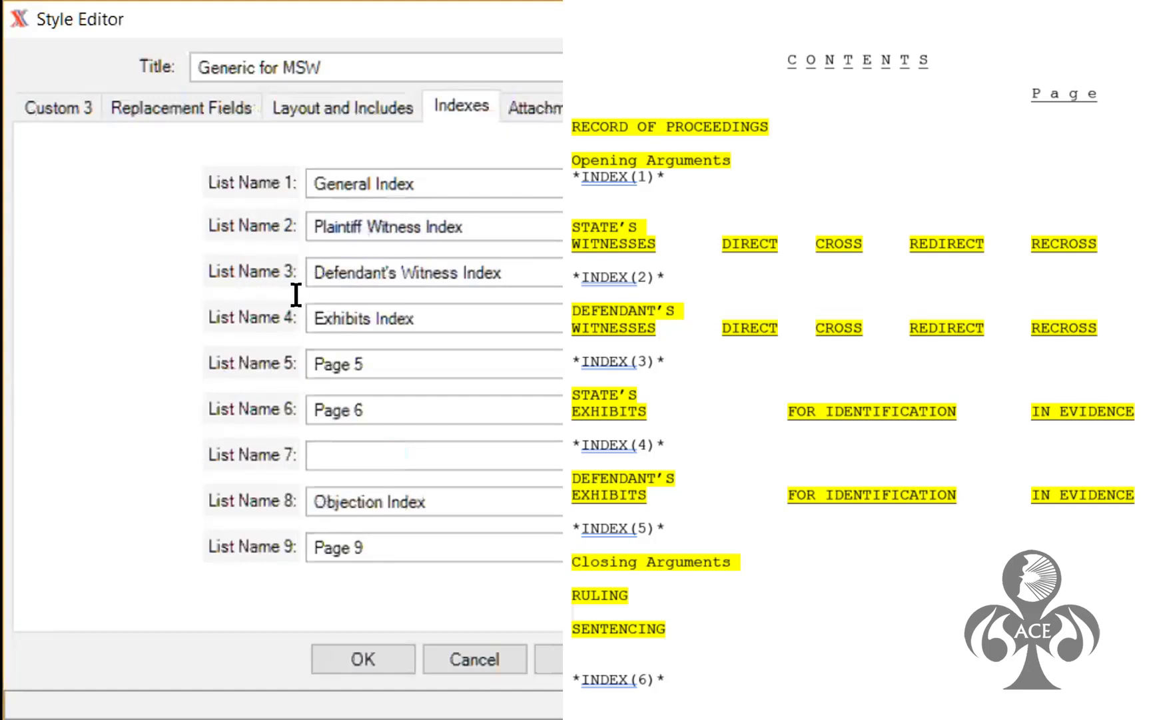
key("ctrl+v")
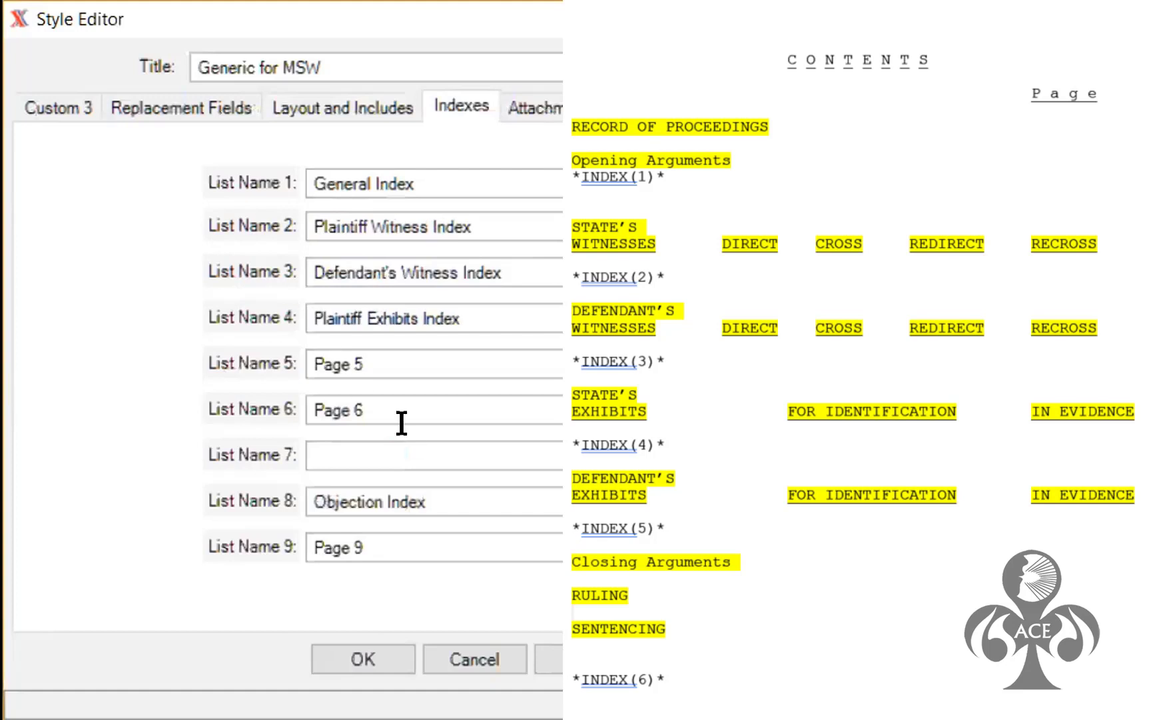
Replace List Name 5 with "Defendant's Exhibits Index", reusing the wording from List Names 3 and 4
left_click_drag(400, 271, 237, 256)
key("ctrl+c")
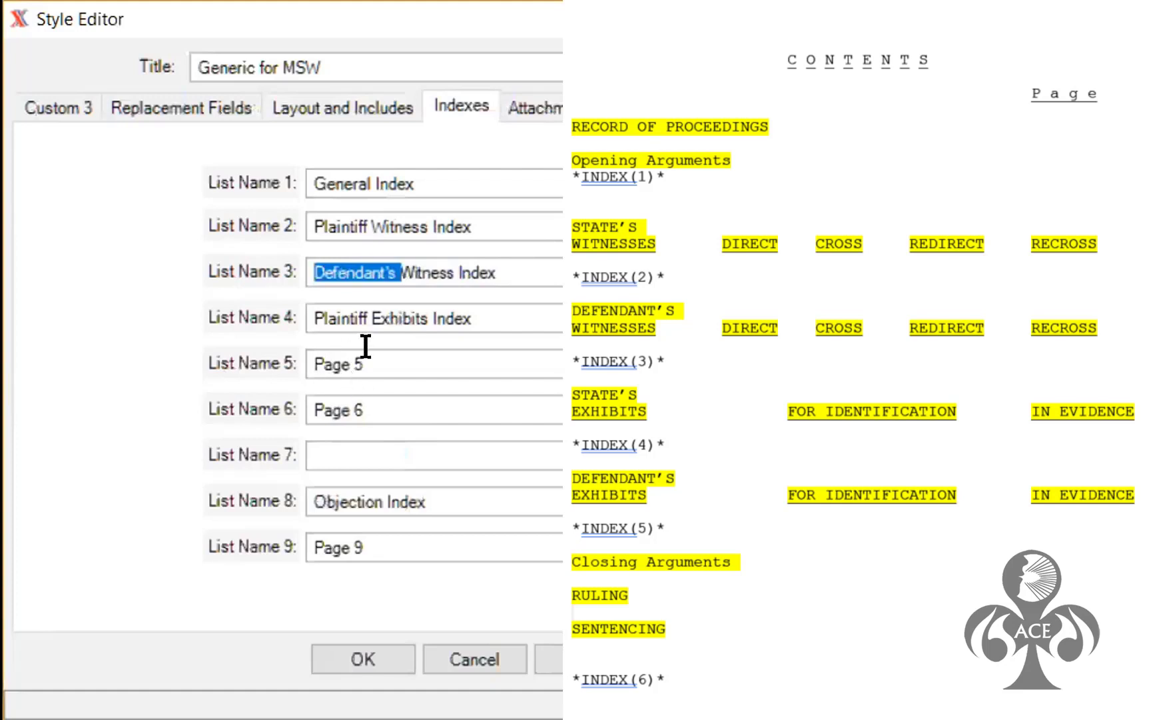
left_click_drag(366, 362, 314, 364)
key("ctrl+v")
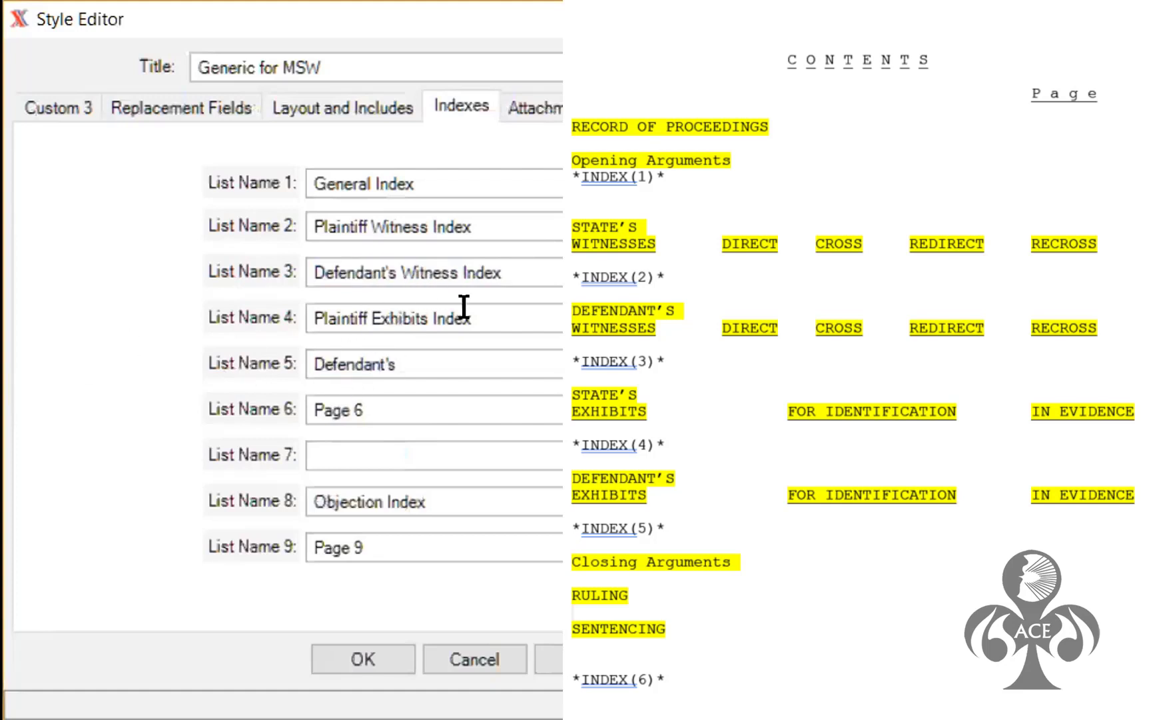
left_click_drag(464, 307, 350, 306)
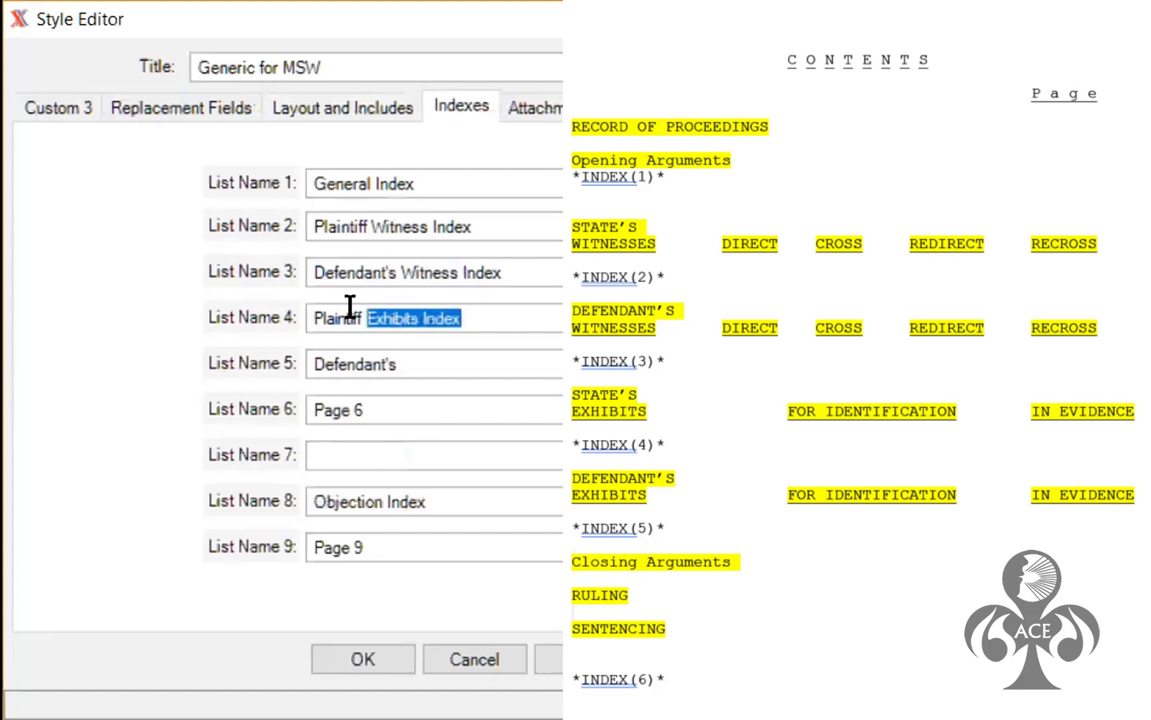
left_click(445, 363)
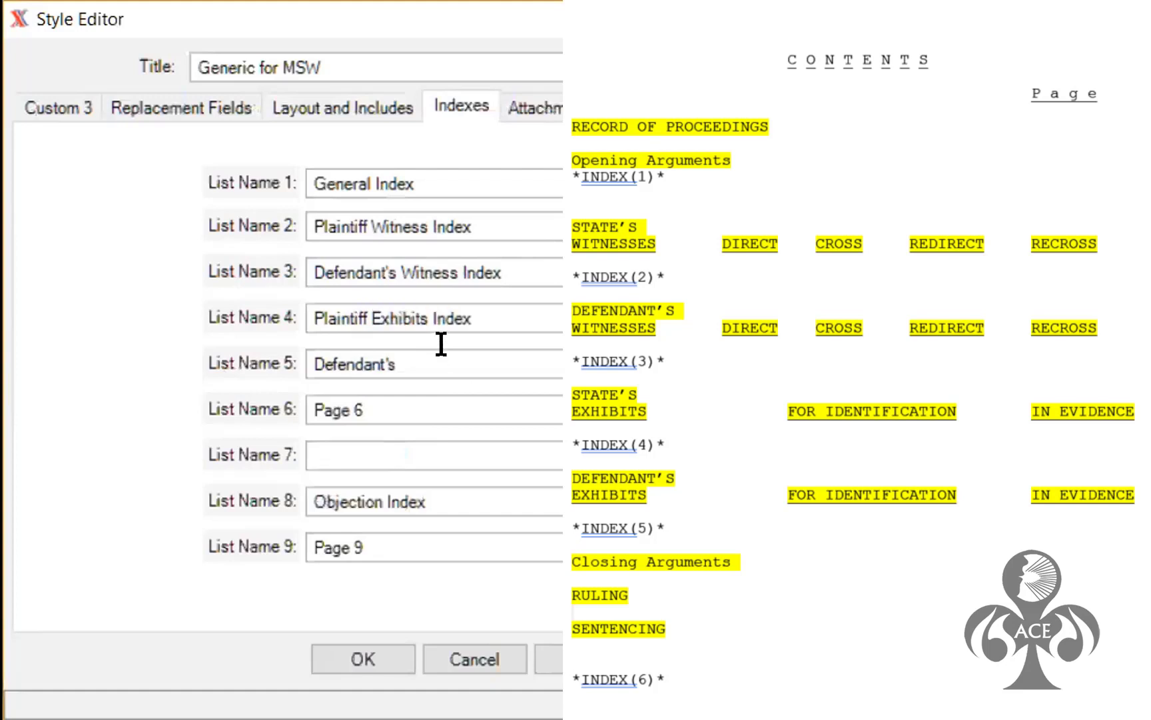
type("Exhibits Index")
Move "Objection Index" from List Name 8 to List Name 6 and prefix it to read "Plaintiff Objection Index"
left_click_drag(494, 493, 226, 498)
key("Delete")
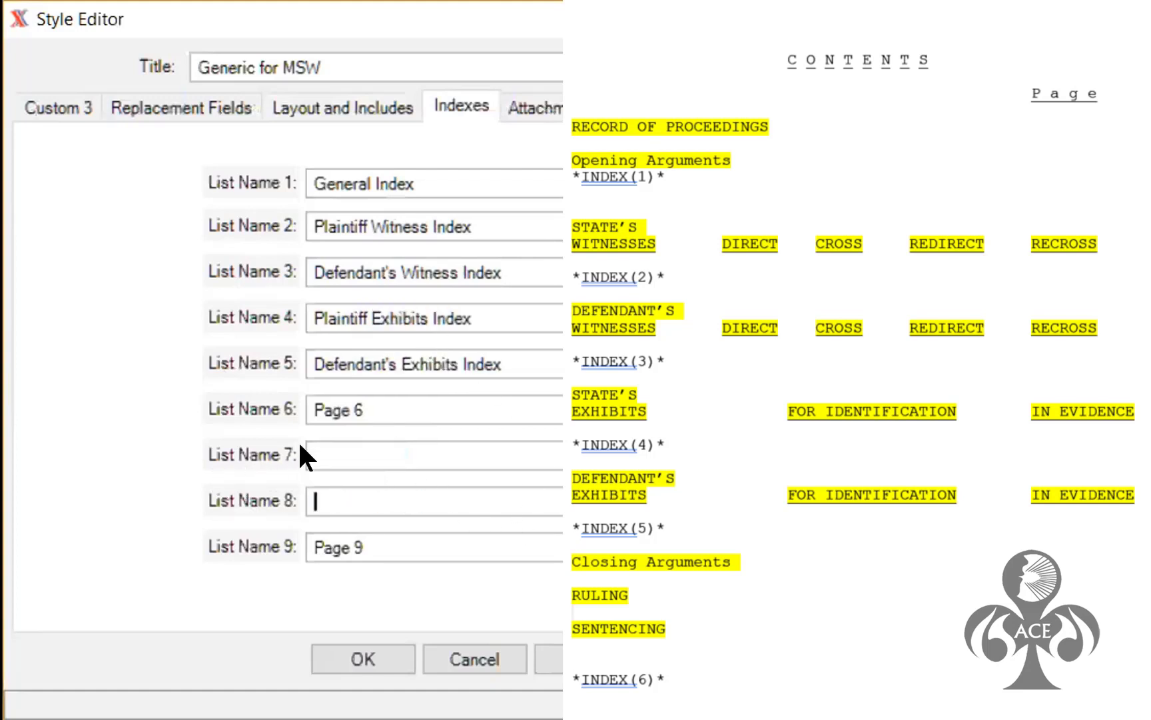
left_click_drag(370, 410, 115, 397)
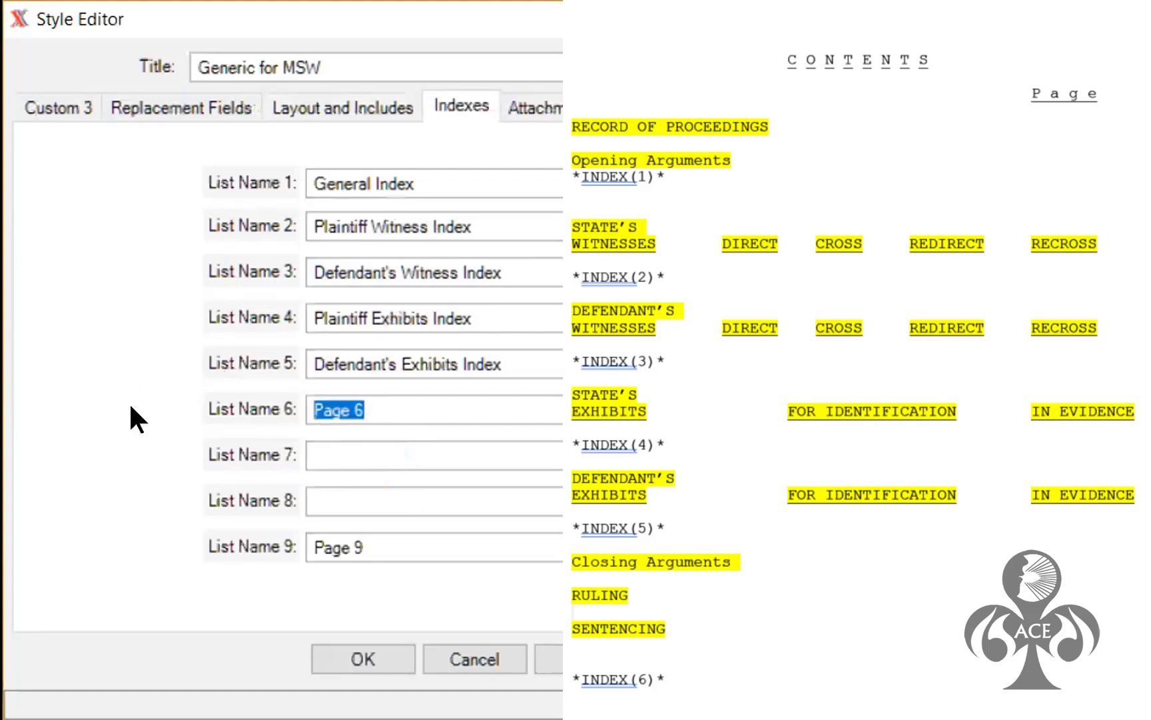
type("Objection Index")
left_click(297, 400)
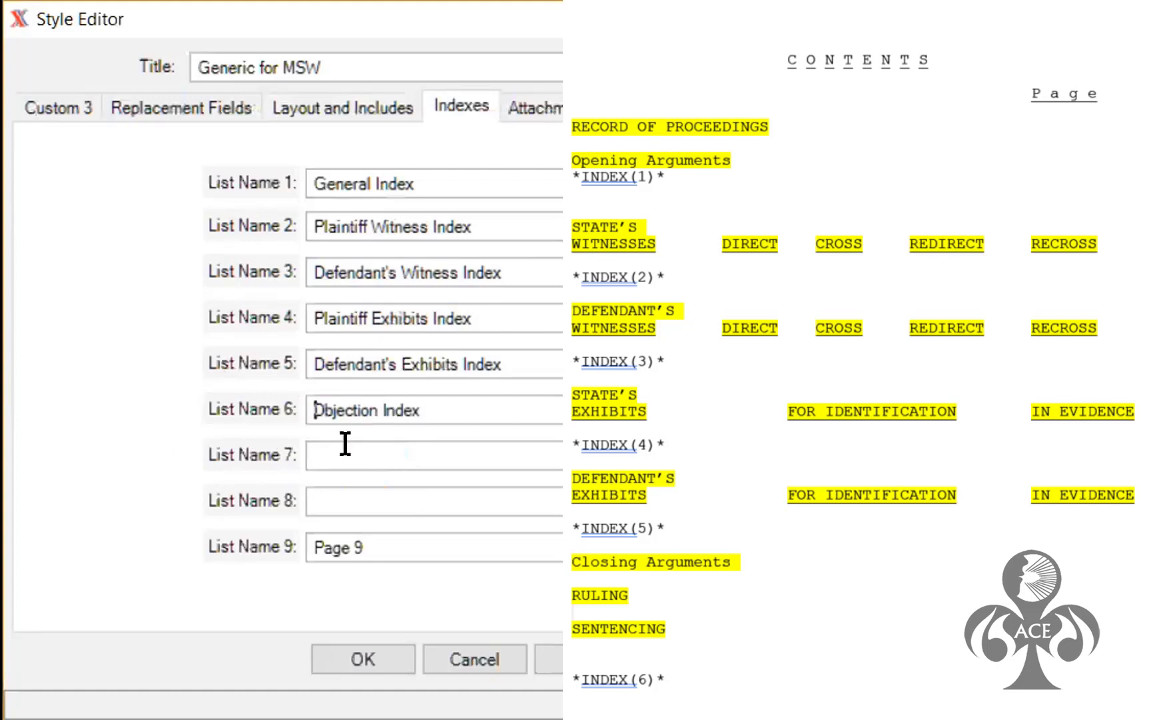
type("Plaintiff")
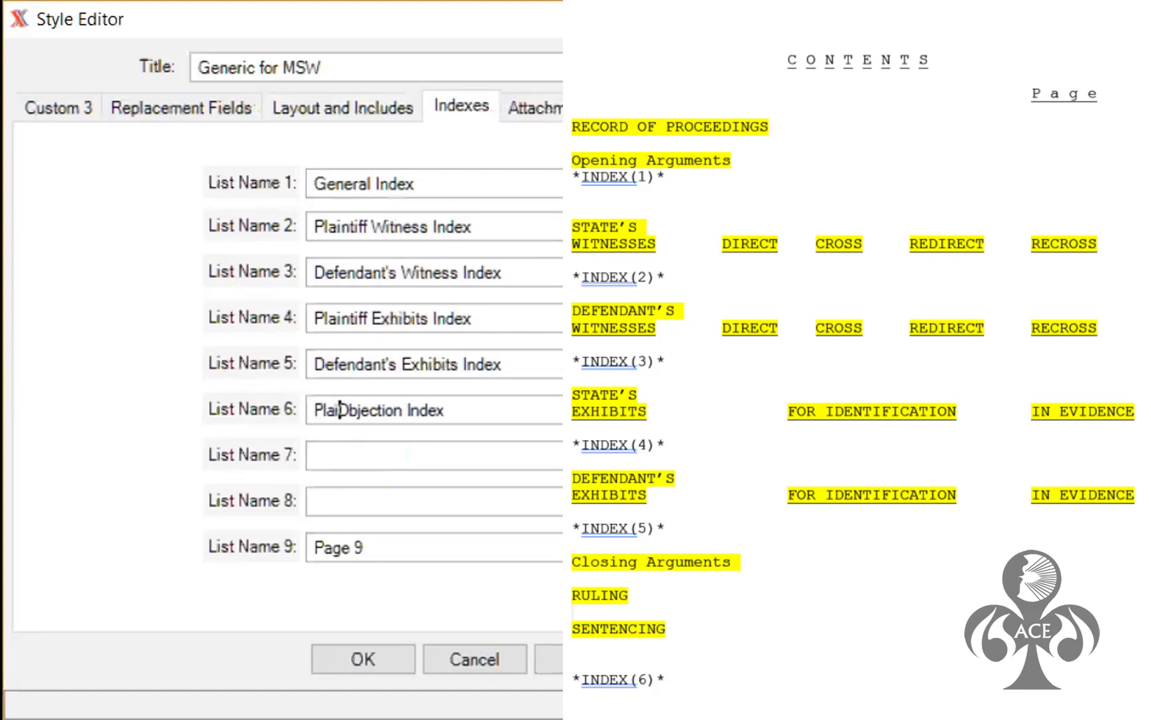
Name List Name 7 "Defense Objection Index" and apply the index names to the style
left_click(354, 439)
type("De")
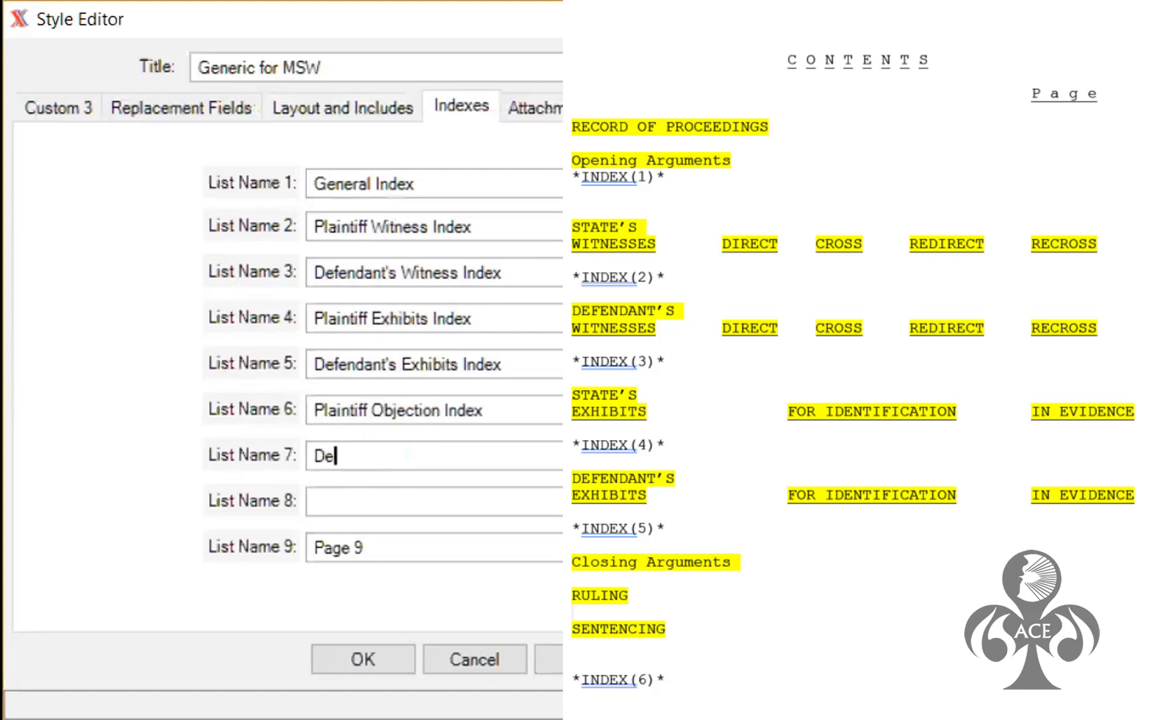
type("fense Objectio")
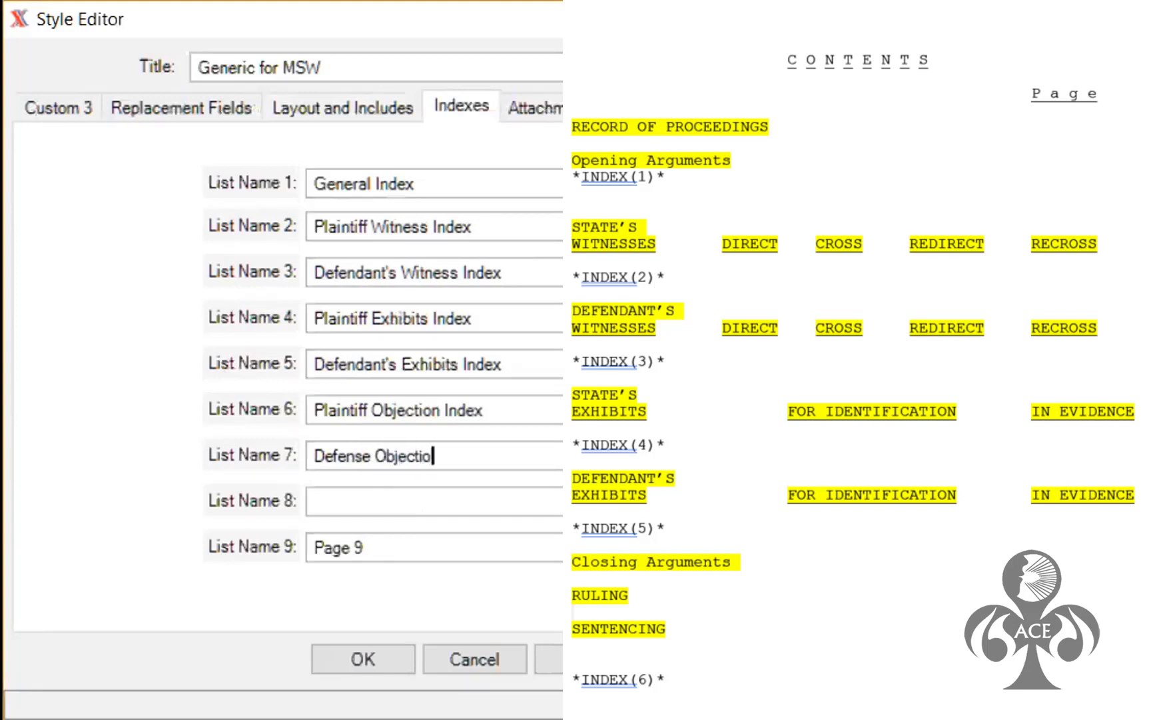
type("n Index")
left_click(390, 529)
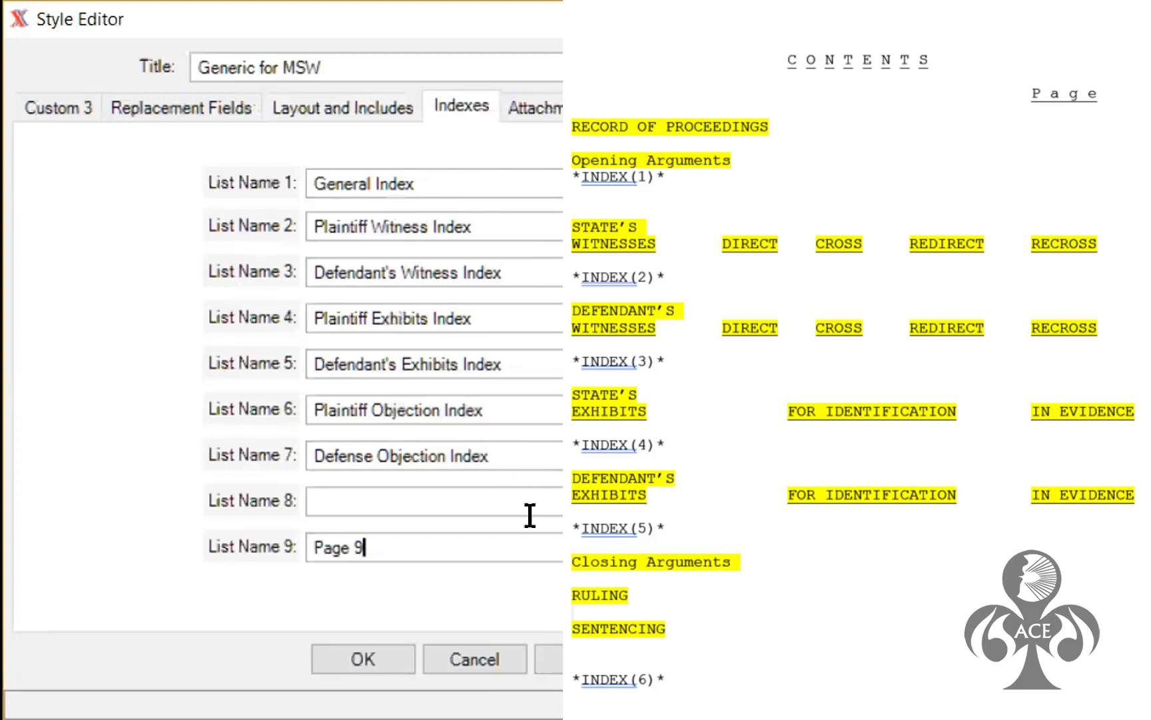
left_click(549, 658)
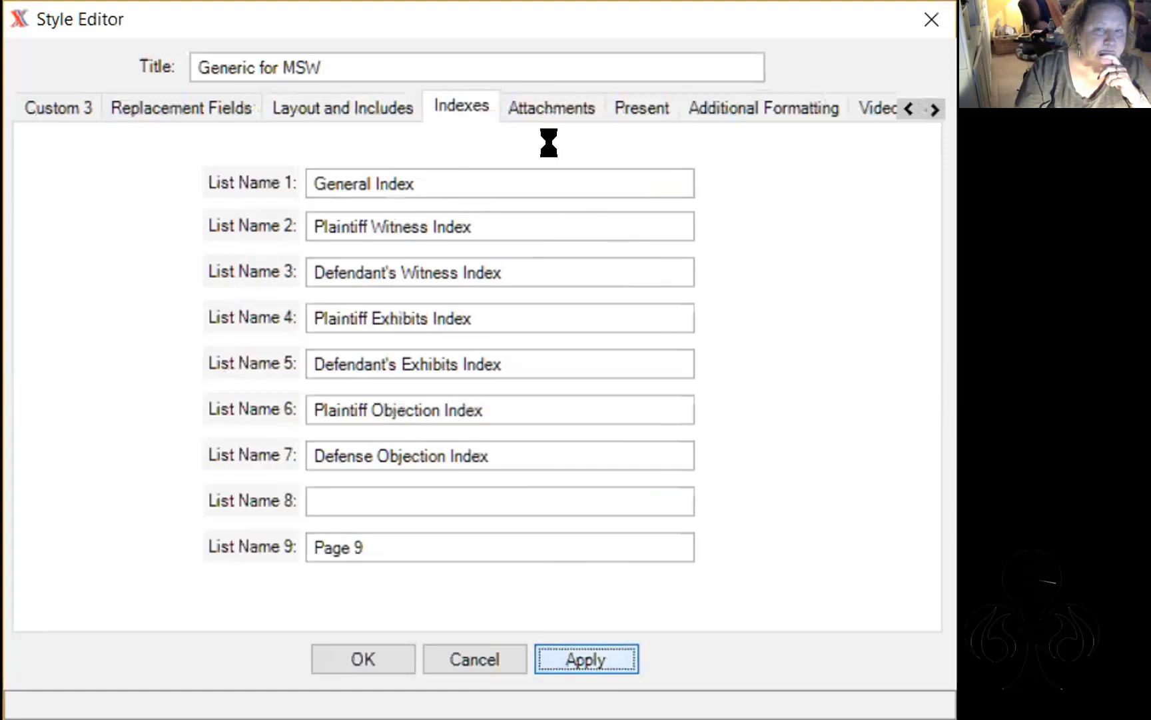
Enable the Present font in Courier New with size 12 and double line spacing, and apply the settings
left_click(559, 110)
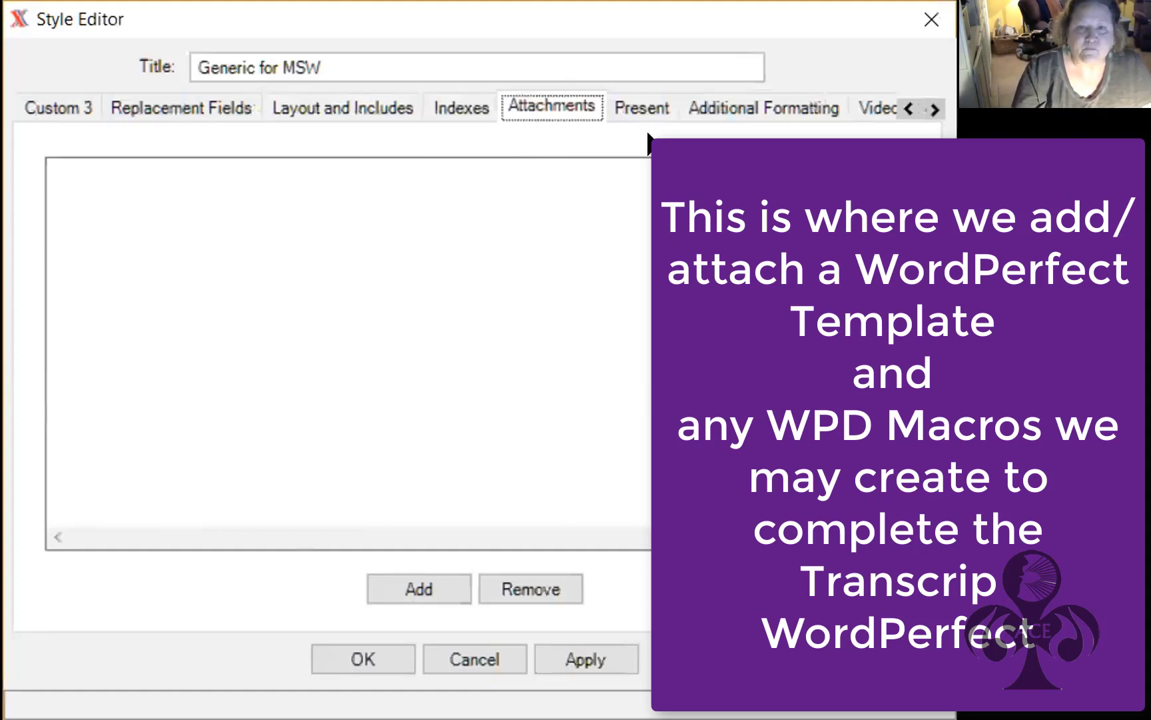
left_click(633, 102)
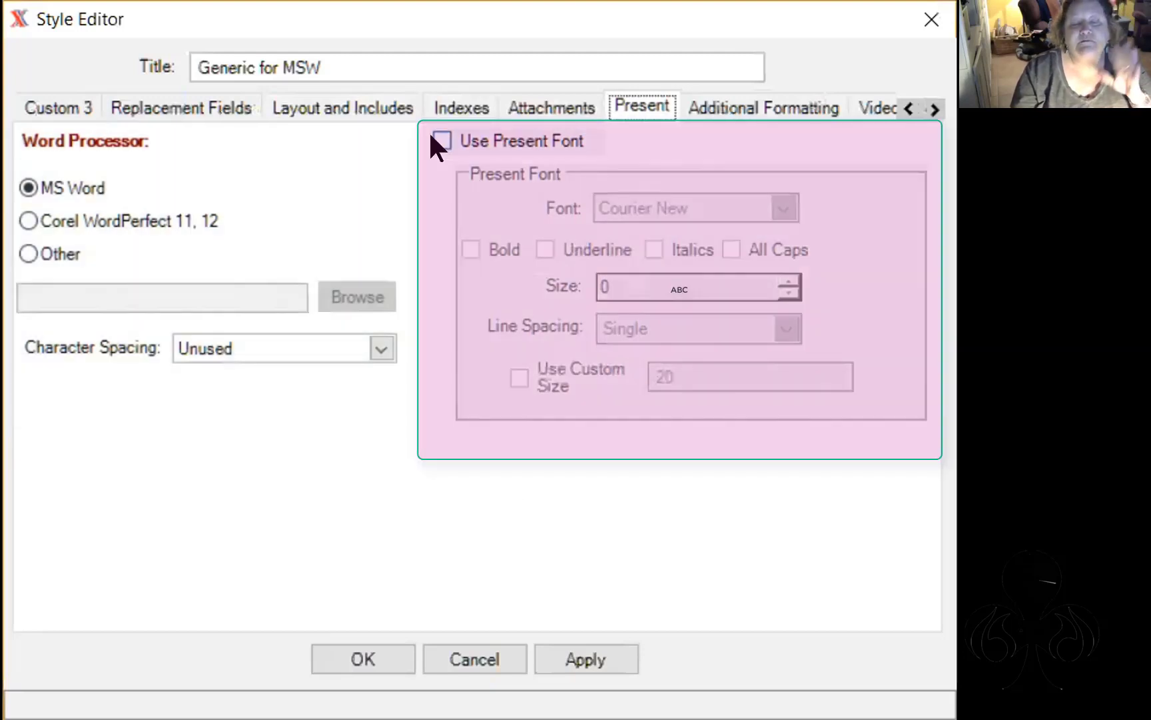
left_click(441, 141)
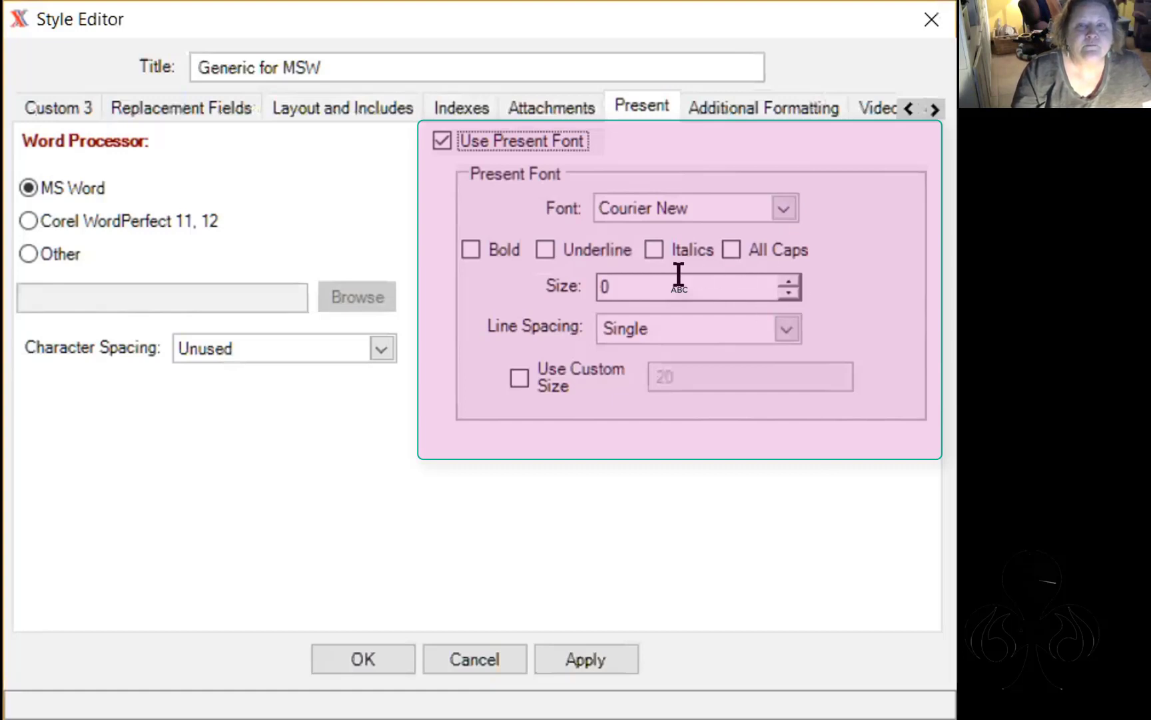
left_click(640, 280)
key("shift+Home")
type("12")
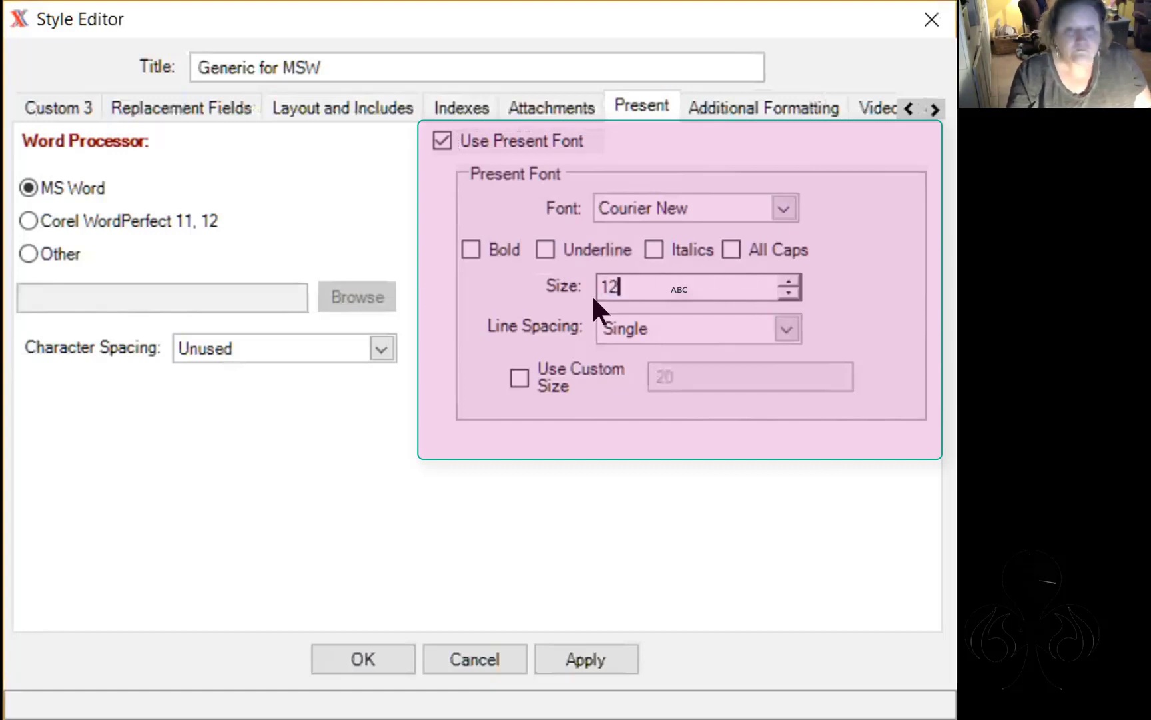
left_click(776, 328)
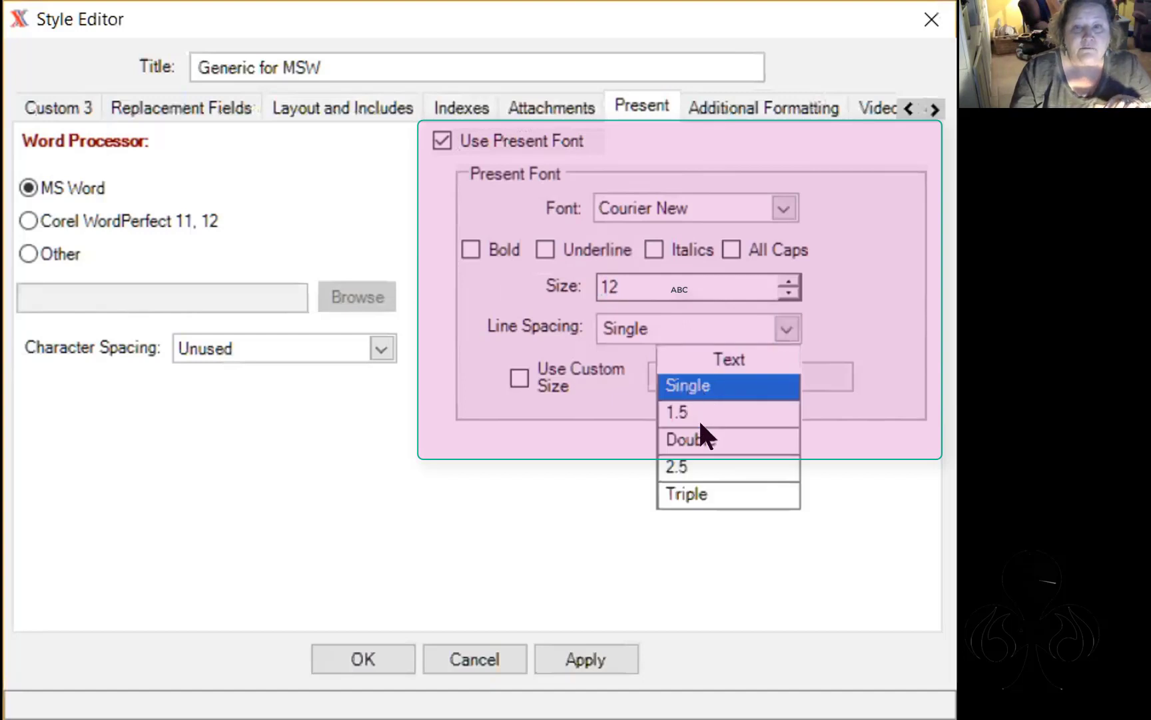
left_click(698, 433)
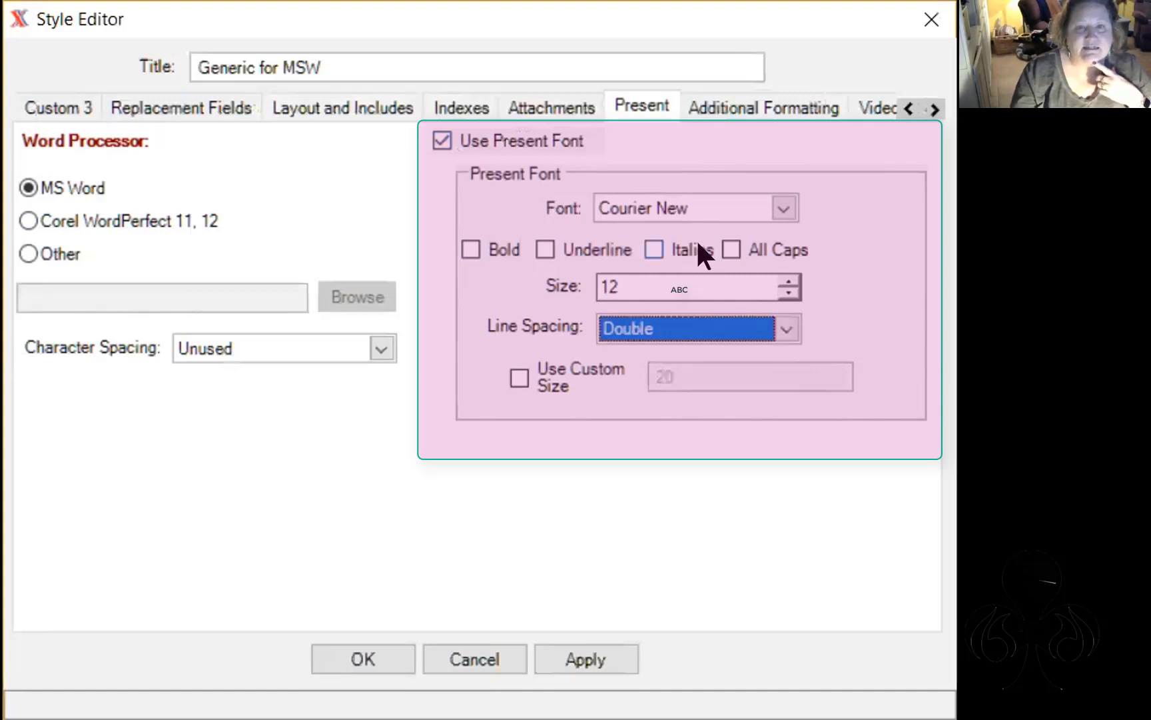
left_click(592, 657)
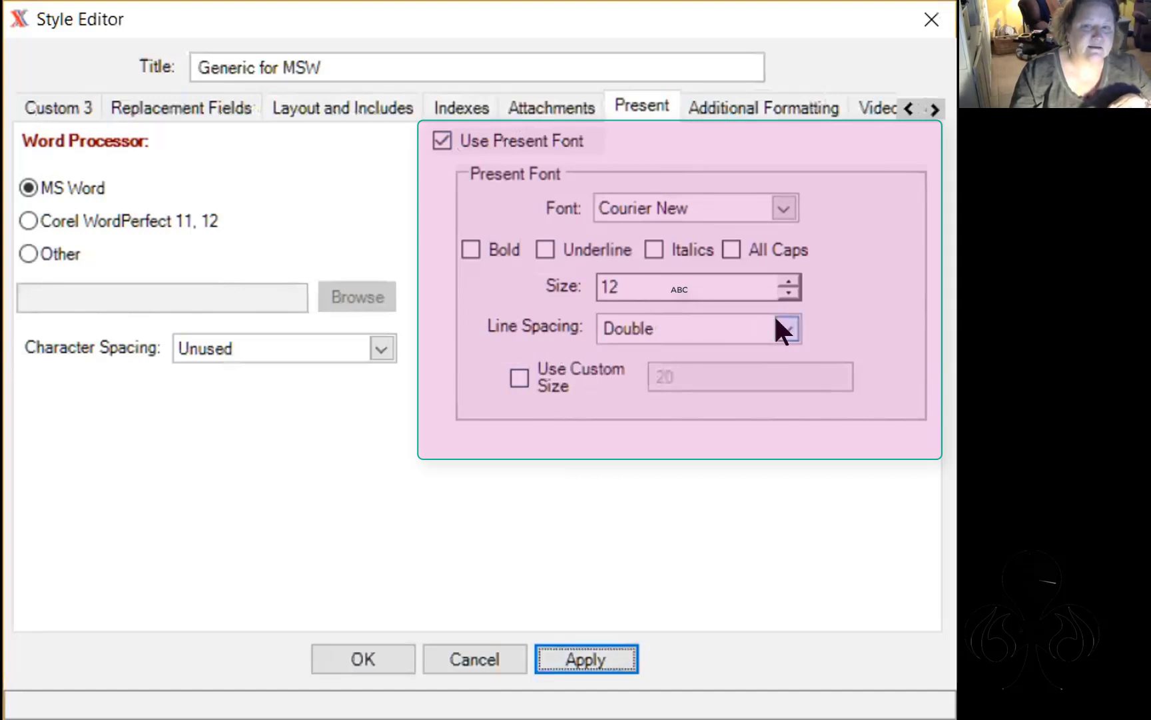
Switch the Present font's line spacing to a custom size of 484 and apply it
left_click(785, 329)
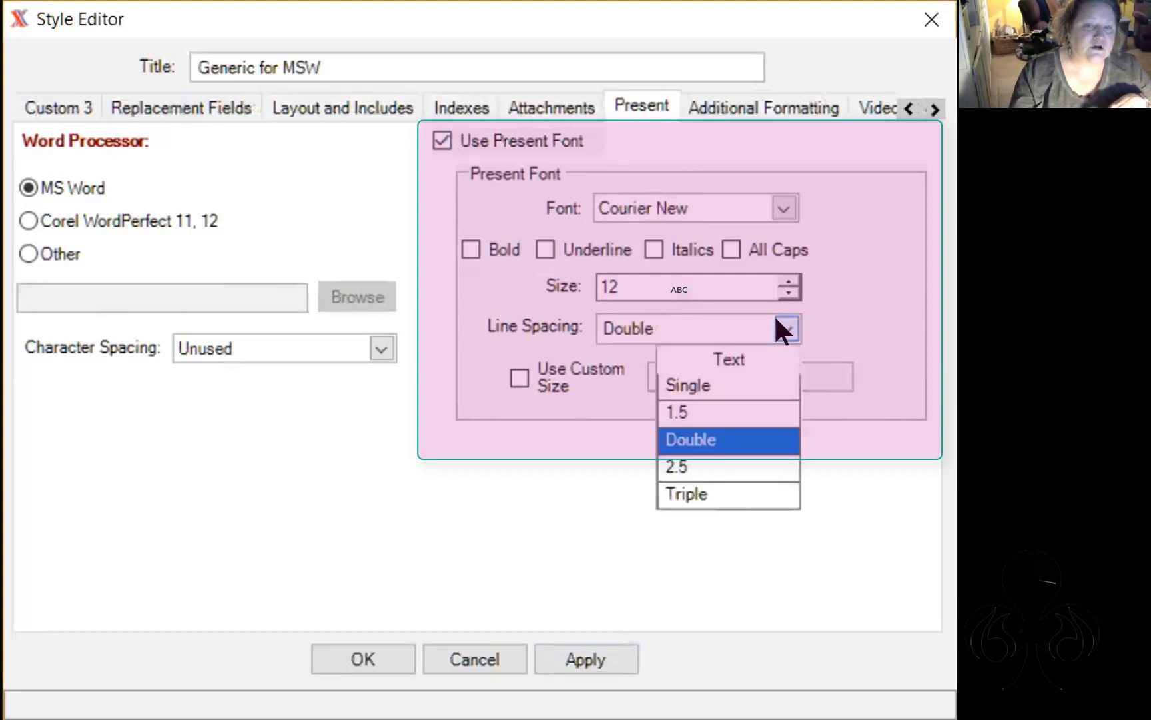
left_click(780, 327)
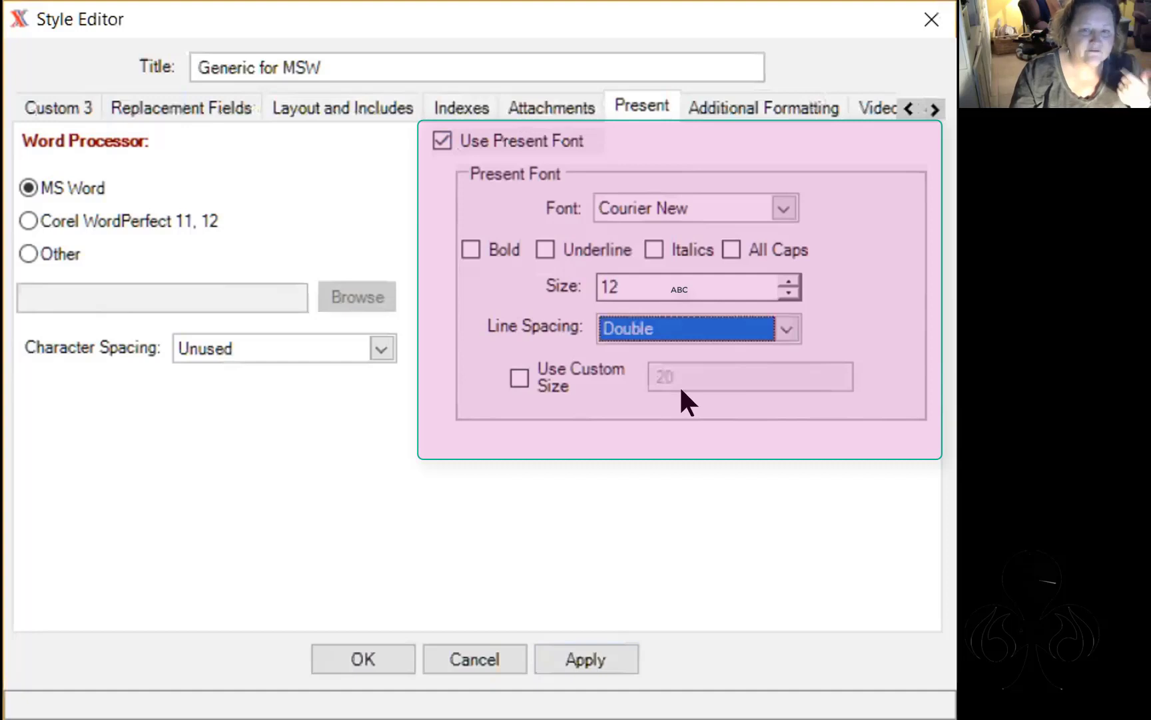
left_click(517, 375)
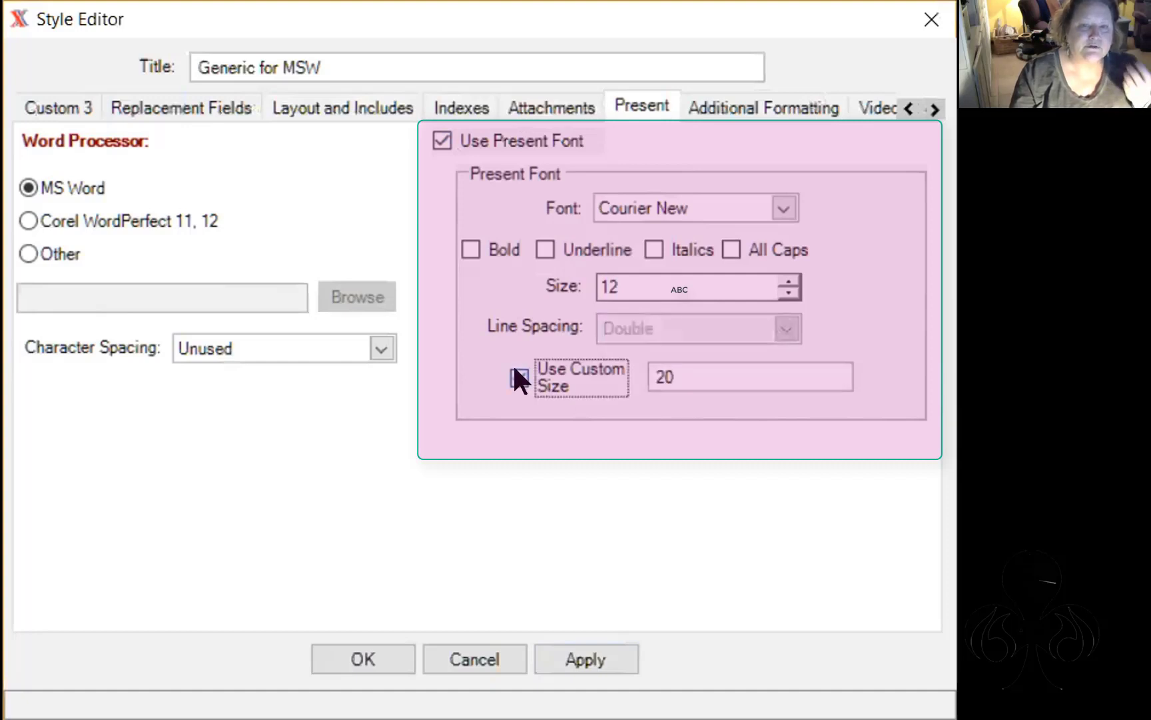
double_click(675, 366)
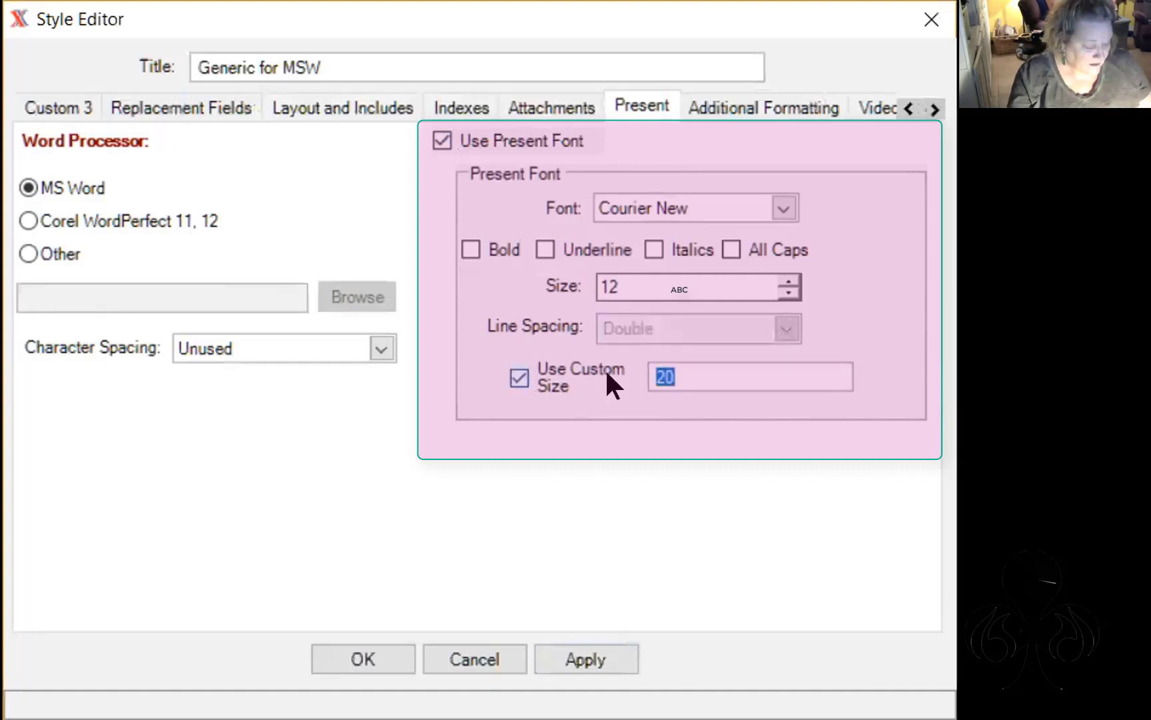
type("484")
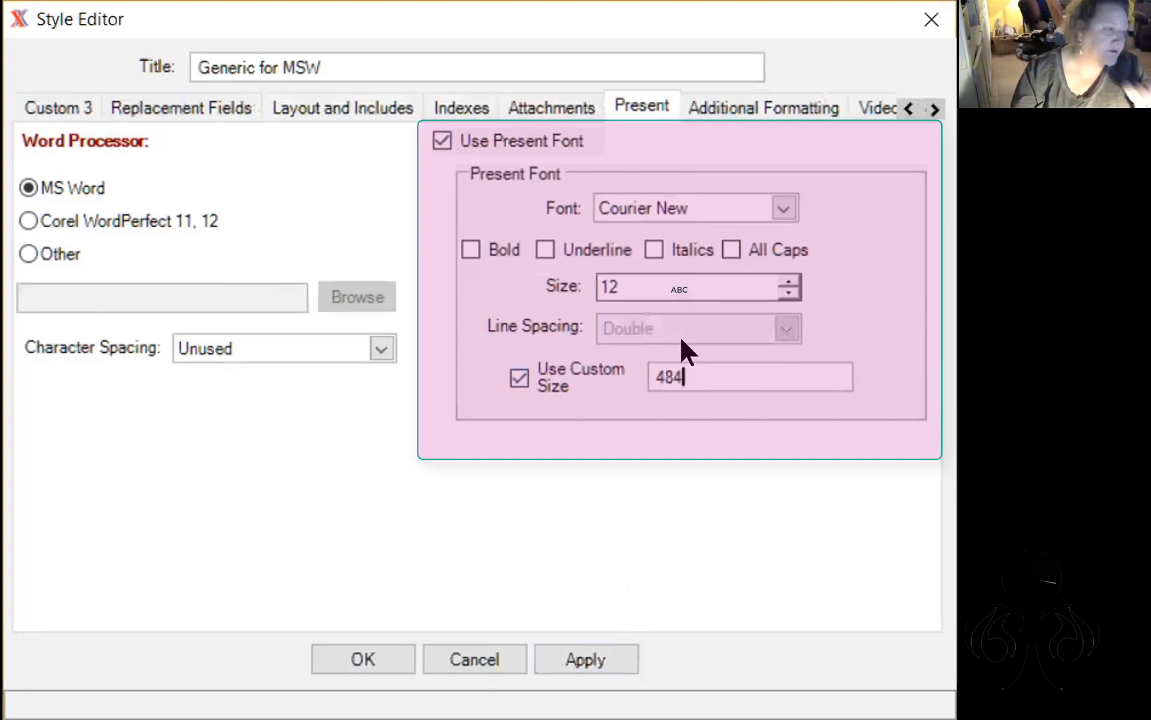
left_click(593, 660)
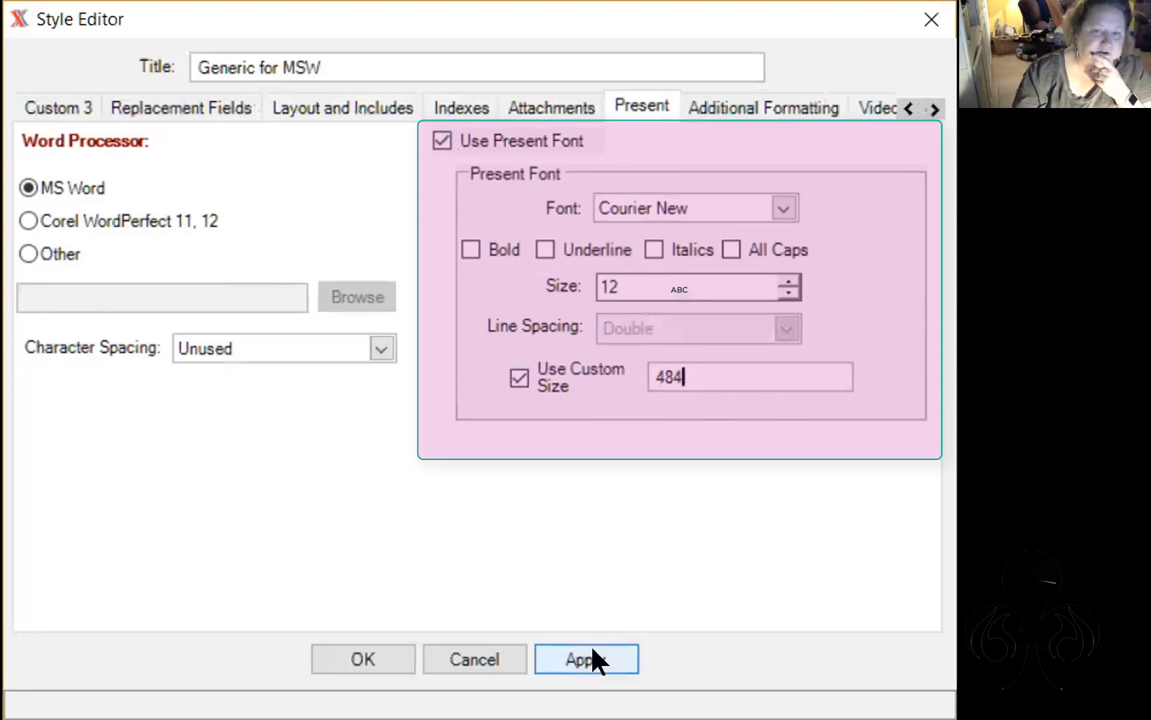
Review the style's additional formatting and video capture options, leaving Block Bad Words and Lowercase .org, .com off, and apply the settings
left_click(758, 107)
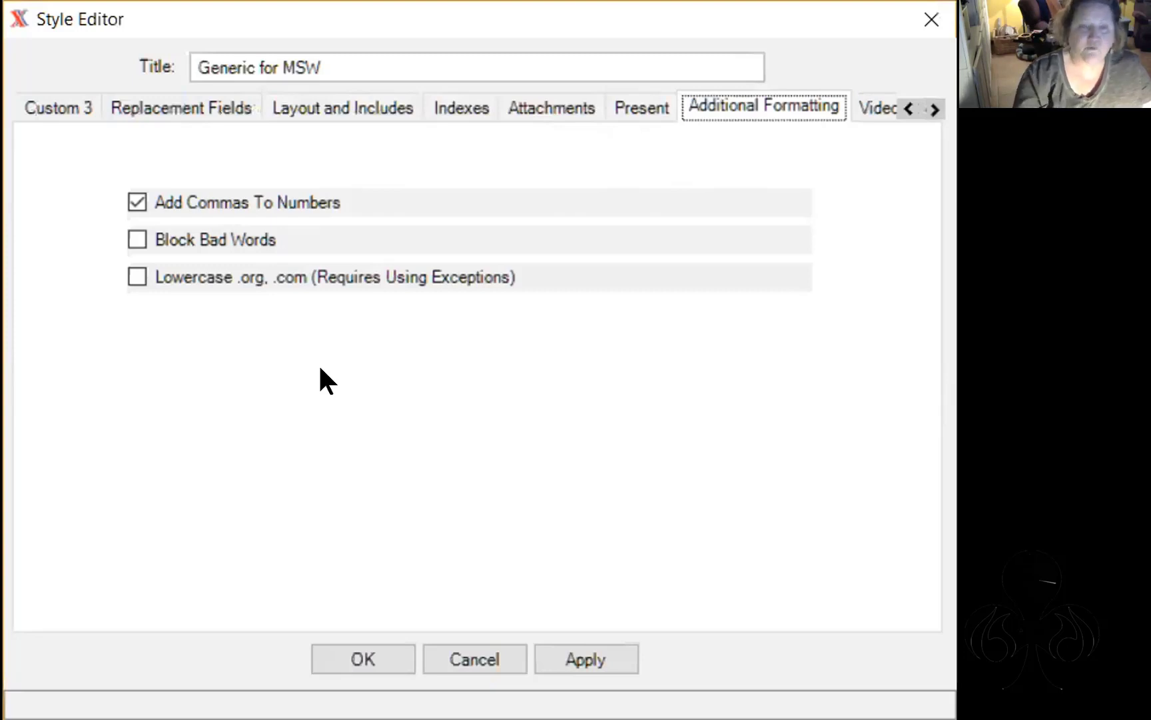
left_click(131, 239)
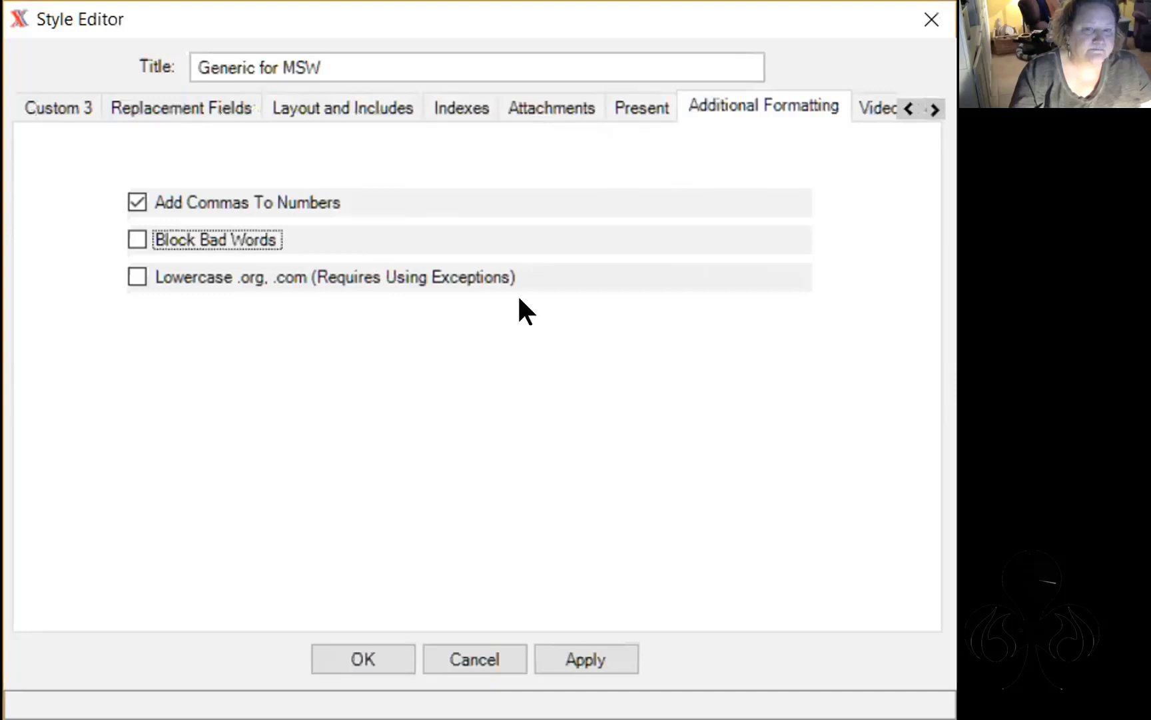
left_click(135, 276)
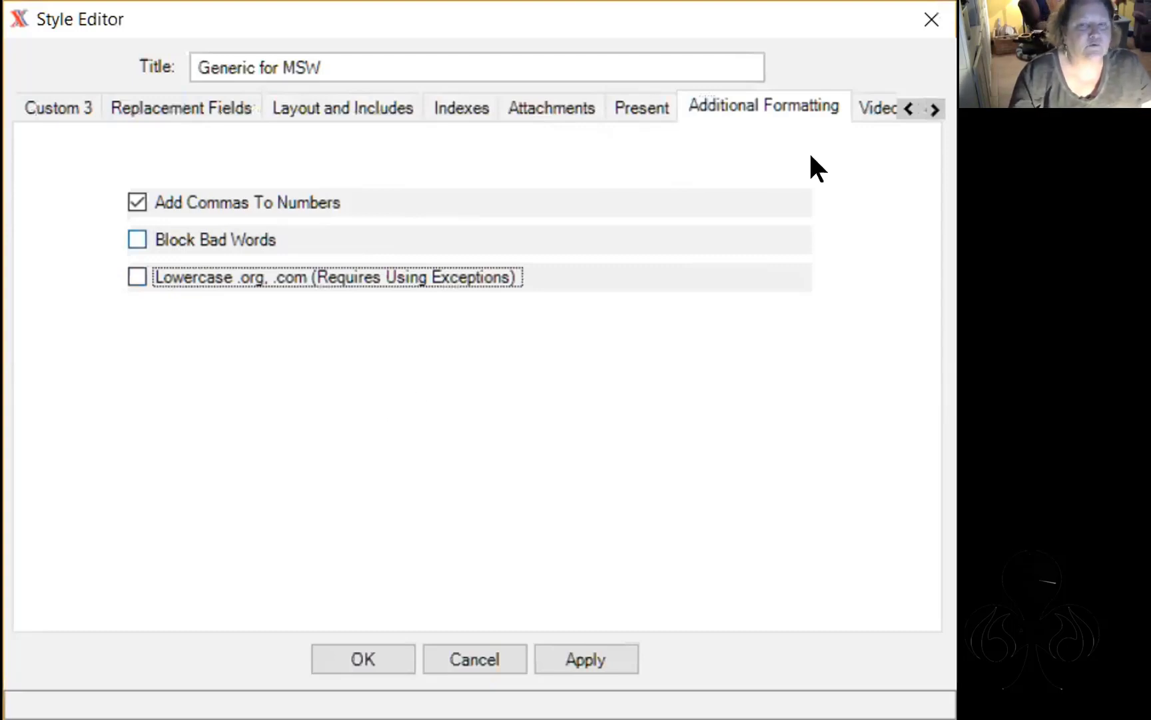
left_click(868, 101)
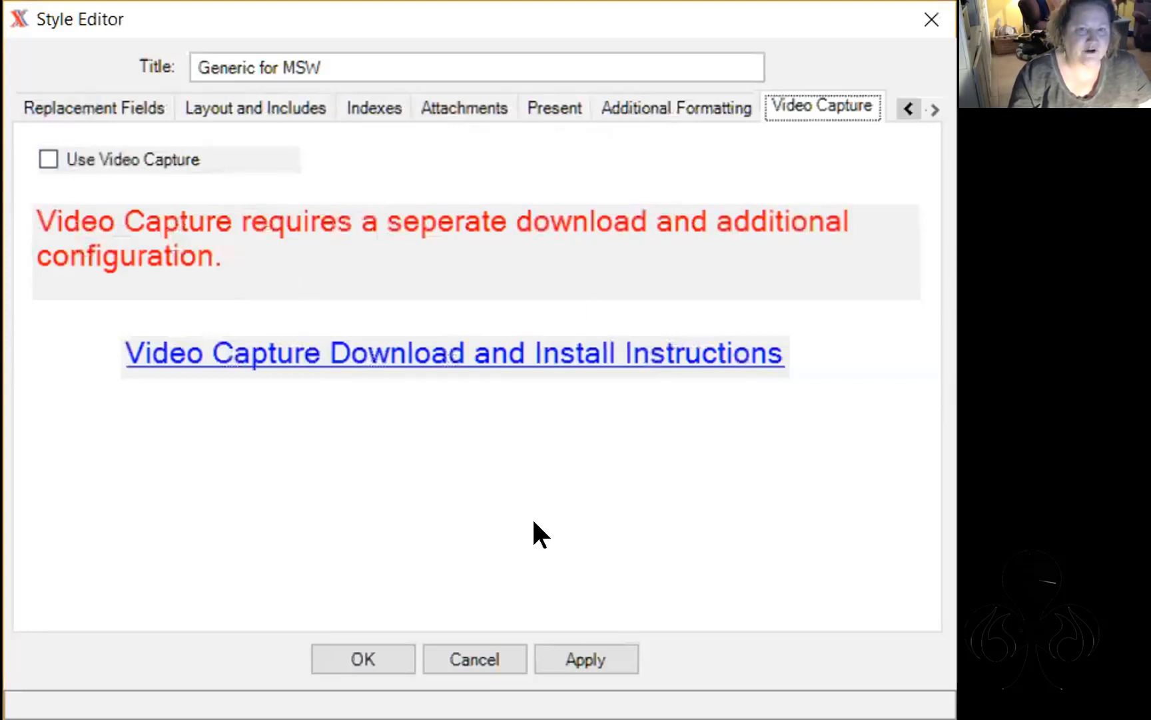
left_click(591, 648)
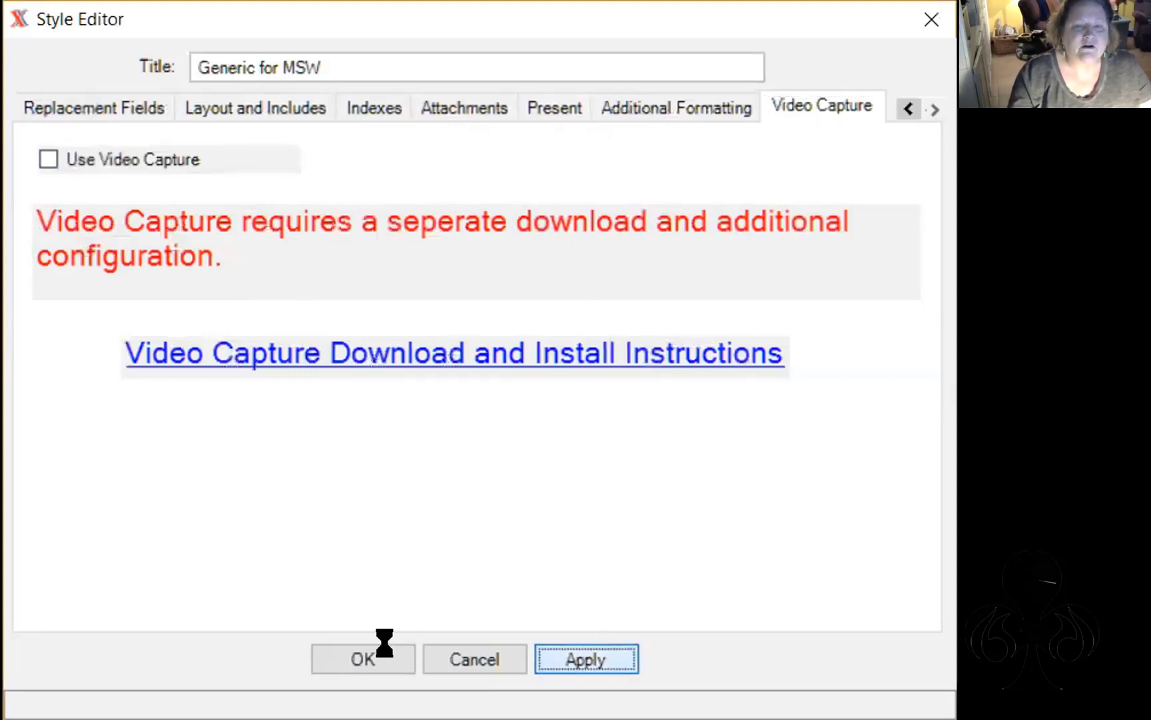